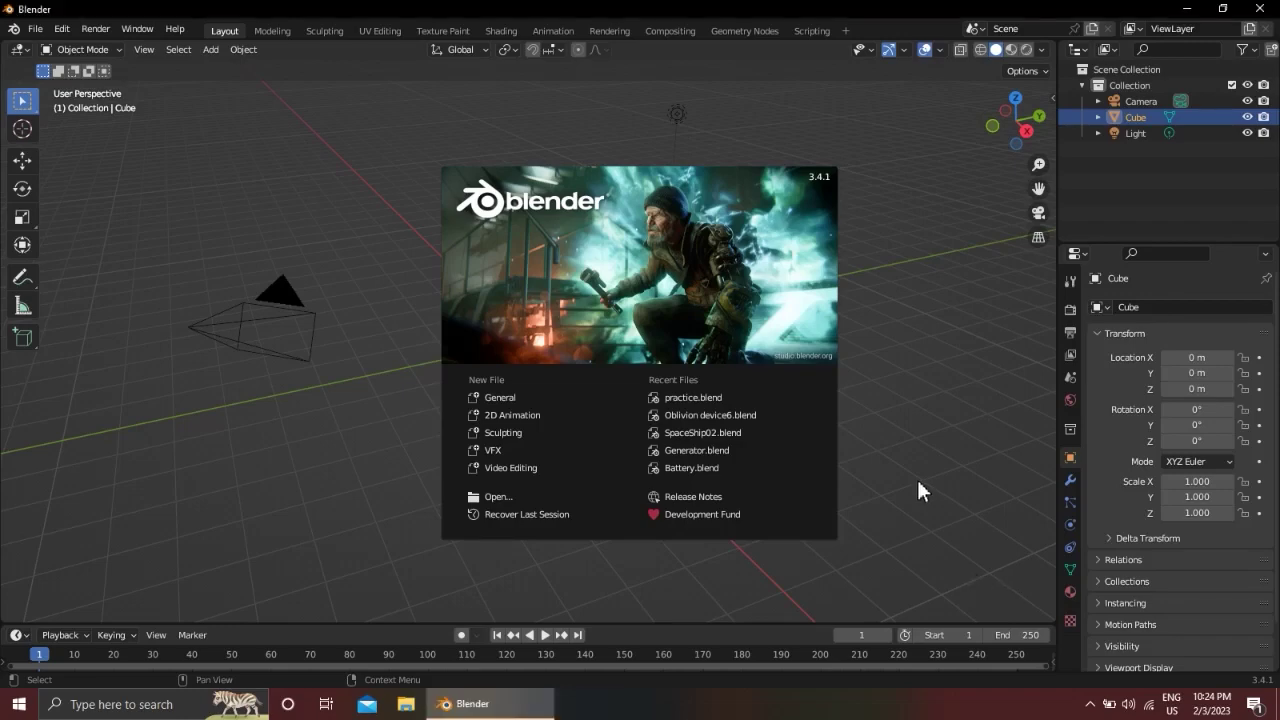
Close the splash screen and activate the Move tool for the default cube
{"action": "left_click", "coordinate": [962, 455]}
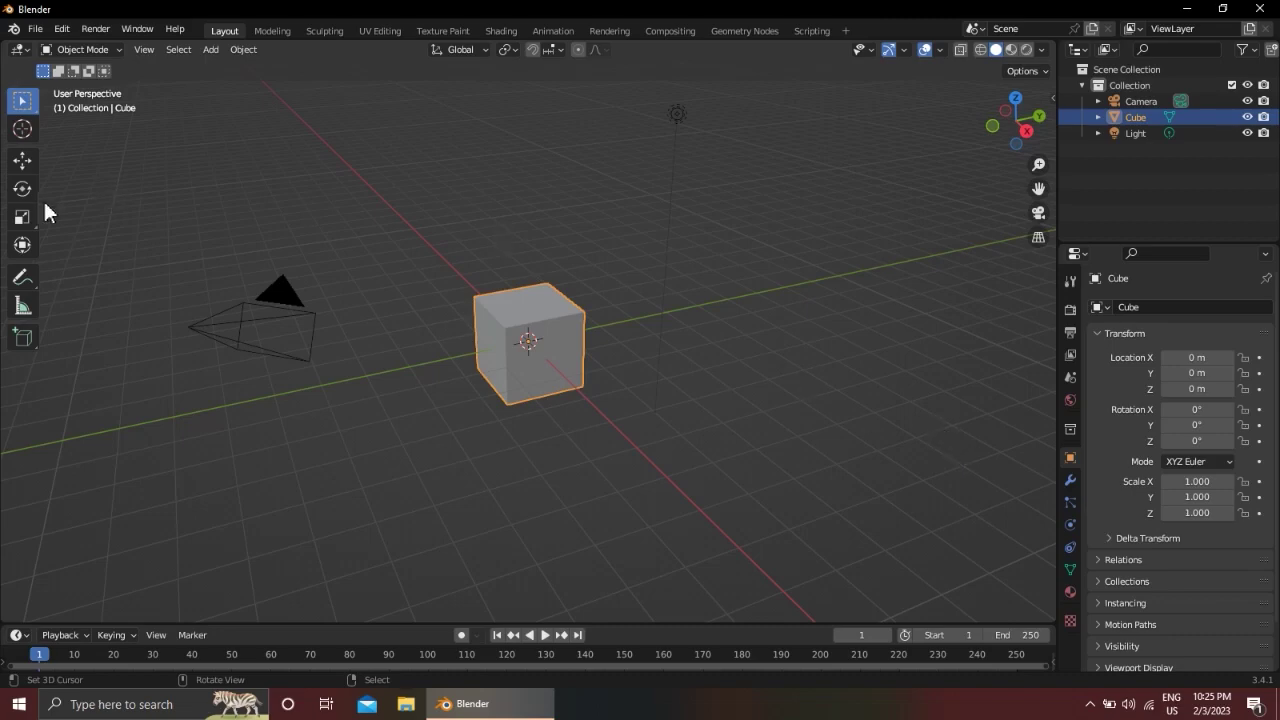
{"action": "left_click", "coordinate": [22, 160]}
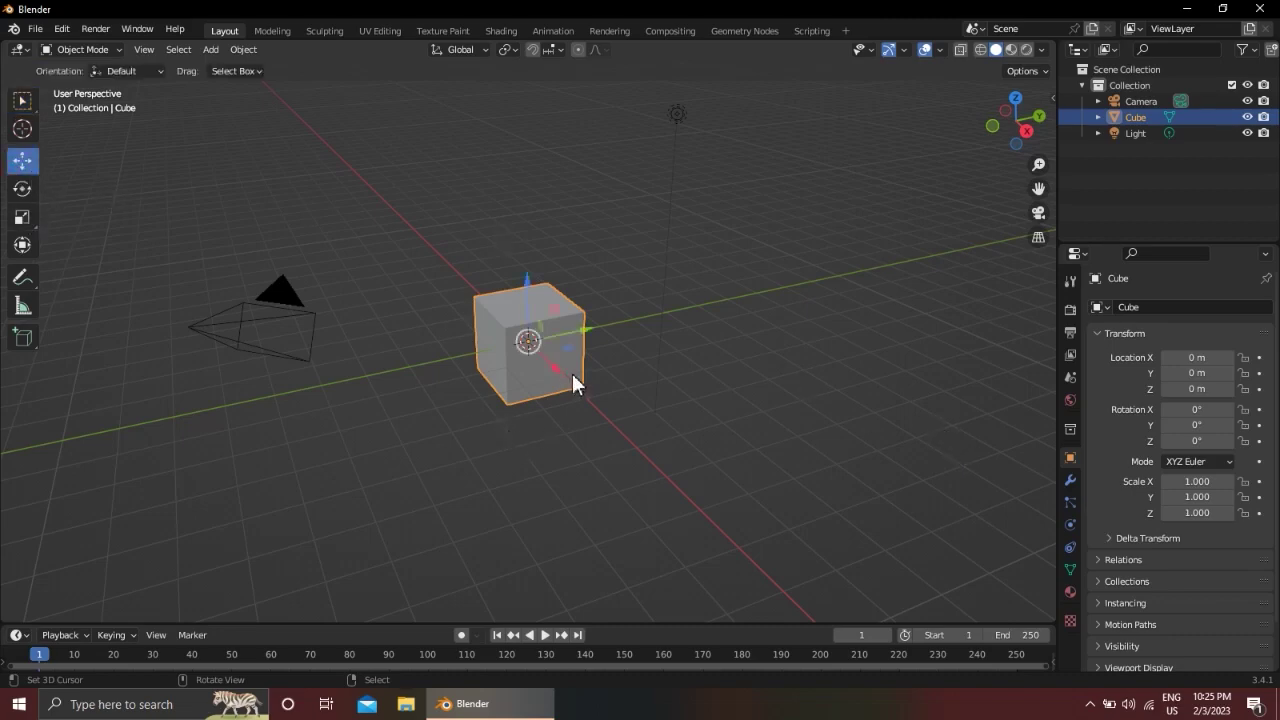
Try moving the cube along the X, Y and Z axes with the Move gizmo and undo the moves
{"action": "left_click_drag", "start_coordinate": [572, 368], "coordinate": [554, 343]}
{"action": "left_click_drag", "start_coordinate": [619, 313], "coordinate": [552, 345]}
{"action": "mouse_move", "coordinate": [505, 286]}
{"action": "left_mouse_down"}
{"action": "mouse_move", "coordinate": [505, 186]}
{"action": "mouse_move", "coordinate": [522, 284]}
{"action": "left_mouse_up"}
{"action": "key", "text": "ctrl+z"}
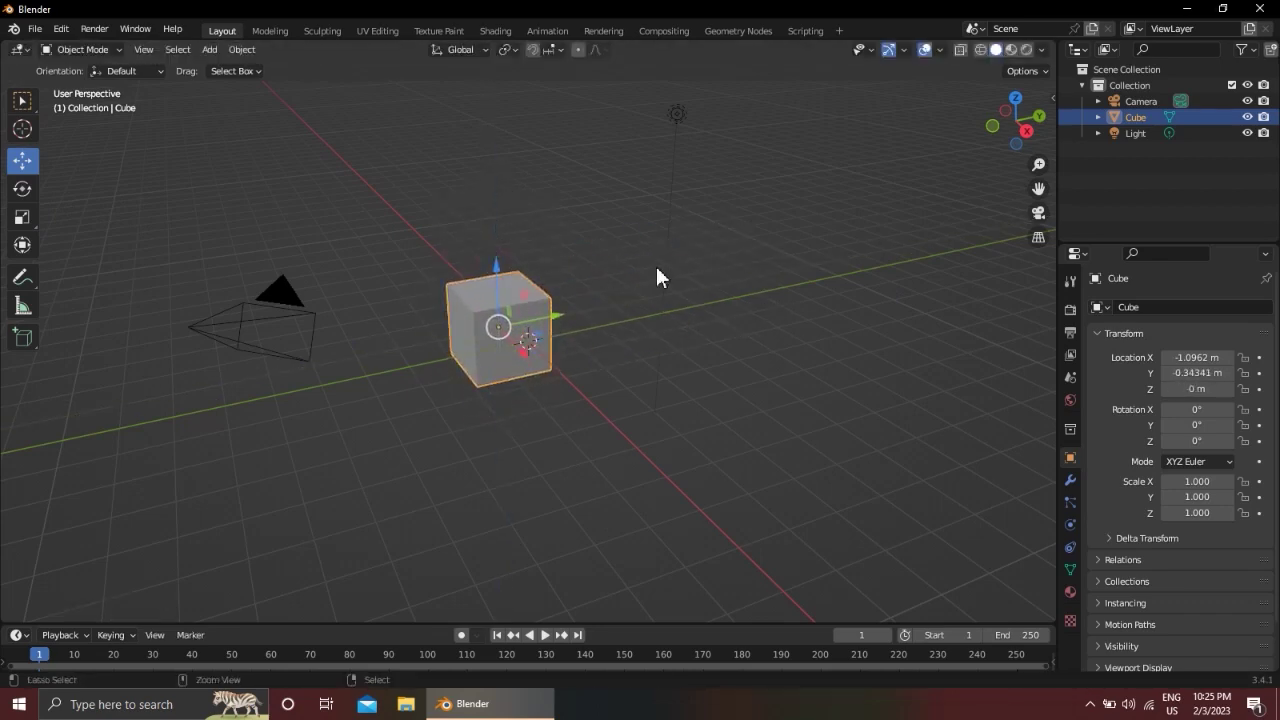
{"action": "key", "text": "ctrl+z"}
{"action": "key", "text": "ctrl+z"}
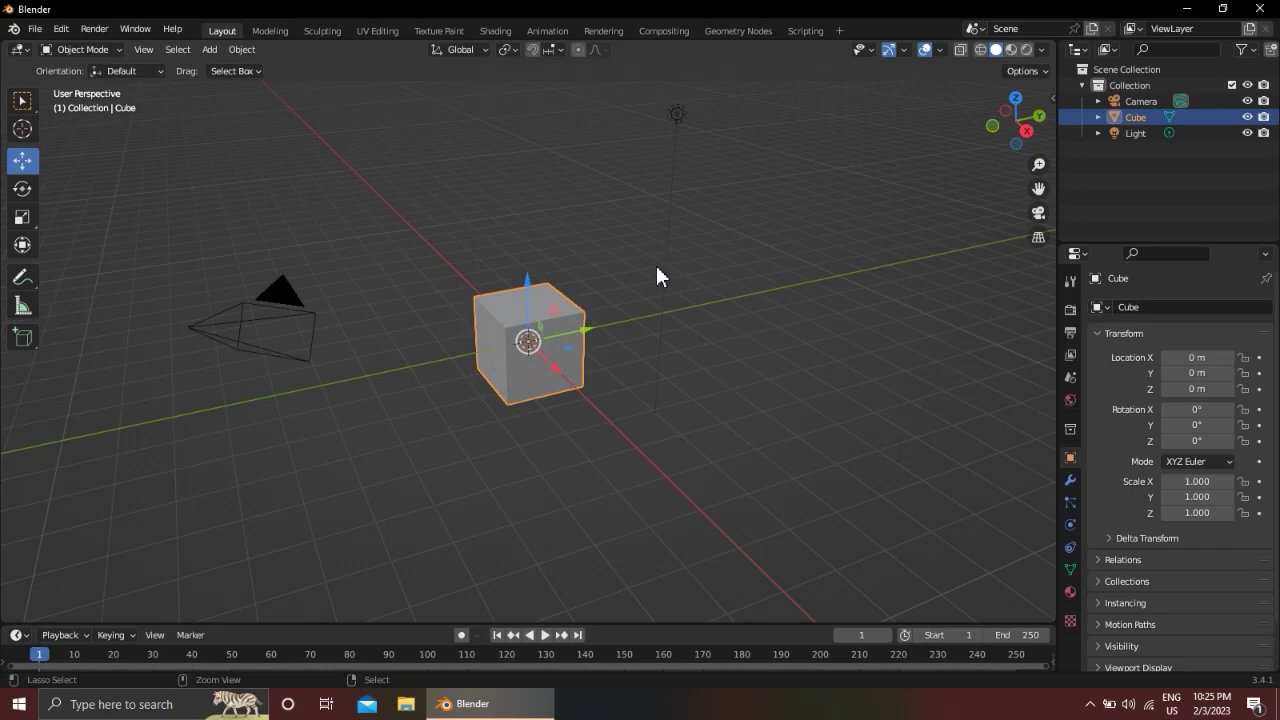
Try rotating the cube about different axes with the Rotate gizmo and undo the rotations
{"action": "left_click", "coordinate": [24, 190]}
{"action": "left_click_drag", "start_coordinate": [595, 308], "coordinate": [560, 428]}
{"action": "key", "text": "ctrl+z"}
{"action": "key", "text": "ctrl+z"}
{"action": "left_click_drag", "start_coordinate": [571, 374], "coordinate": [480, 383]}
{"action": "key", "text": "ctrl+z"}
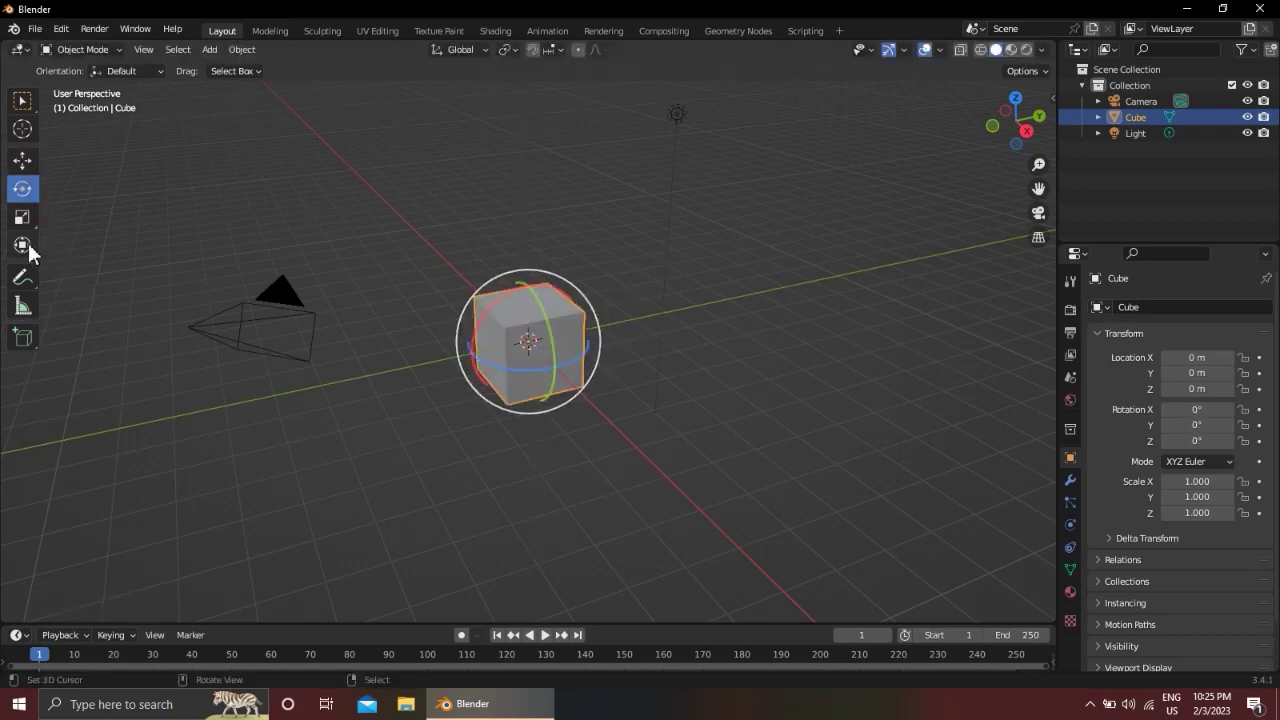
Try stretching the cube along different axes with the Scale gizmo and undo each scaling
{"action": "left_click", "coordinate": [22, 217]}
{"action": "left_click_drag", "start_coordinate": [588, 338], "coordinate": [705, 325]}
{"action": "key", "text": "ctrl+z"}
{"action": "left_click_drag", "start_coordinate": [571, 386], "coordinate": [606, 423]}
{"action": "key", "text": "ctrl+z"}
{"action": "left_click_drag", "start_coordinate": [549, 294], "coordinate": [640, 234]}
{"action": "key", "text": "ctrl+z"}
Switch the active tool back to Move for the cube
{"action": "left_click", "coordinate": [22, 160]}
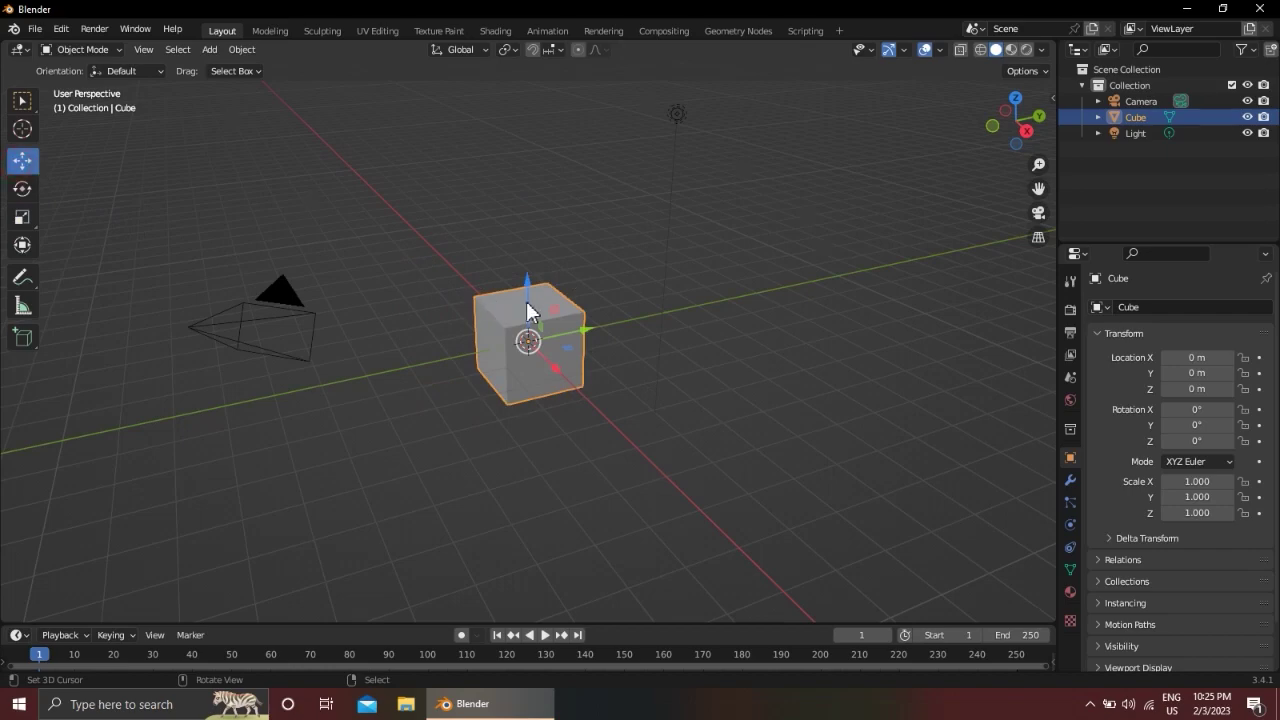
{"action": "scroll", "coordinate": [527, 299], "scroll_direction": "up", "scroll_amount": 2}
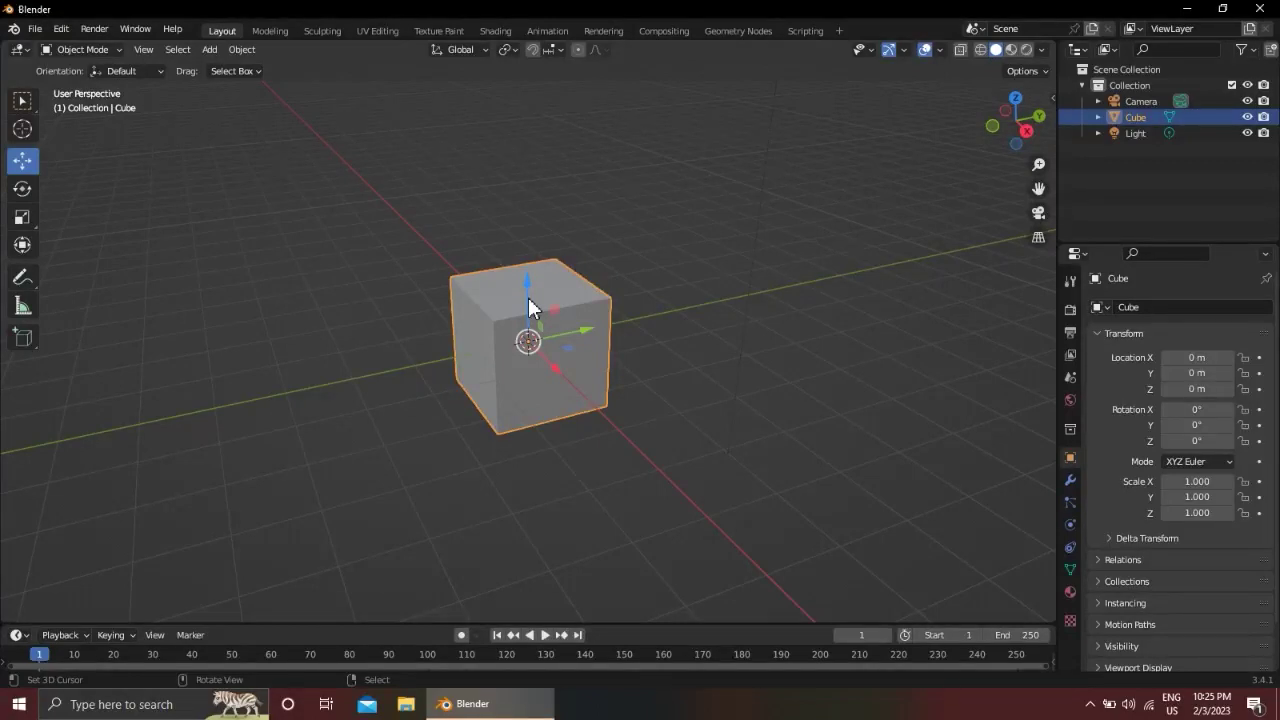
{"action": "scroll", "coordinate": [700, 310], "scroll_direction": "down", "scroll_amount": 2}
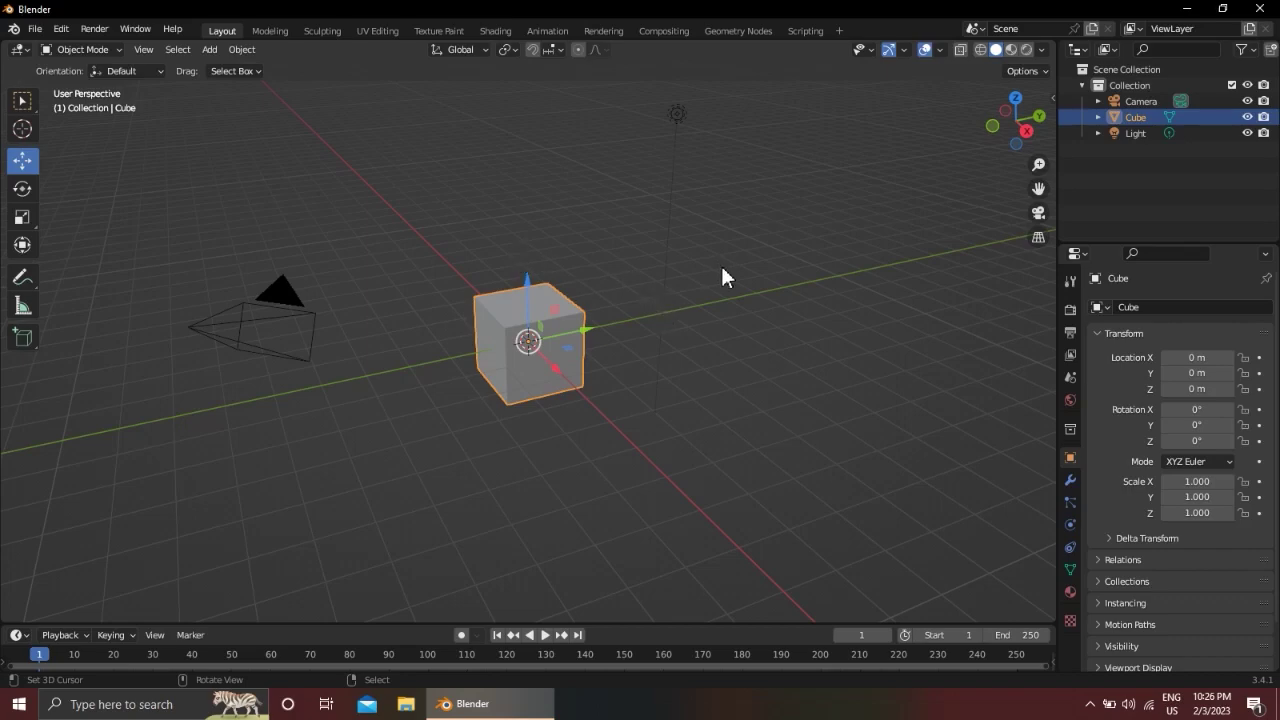
Try grabbing the cube freely without an axis constraint from two viewing angles and cancel both moves
{"action": "key", "text": "g"}
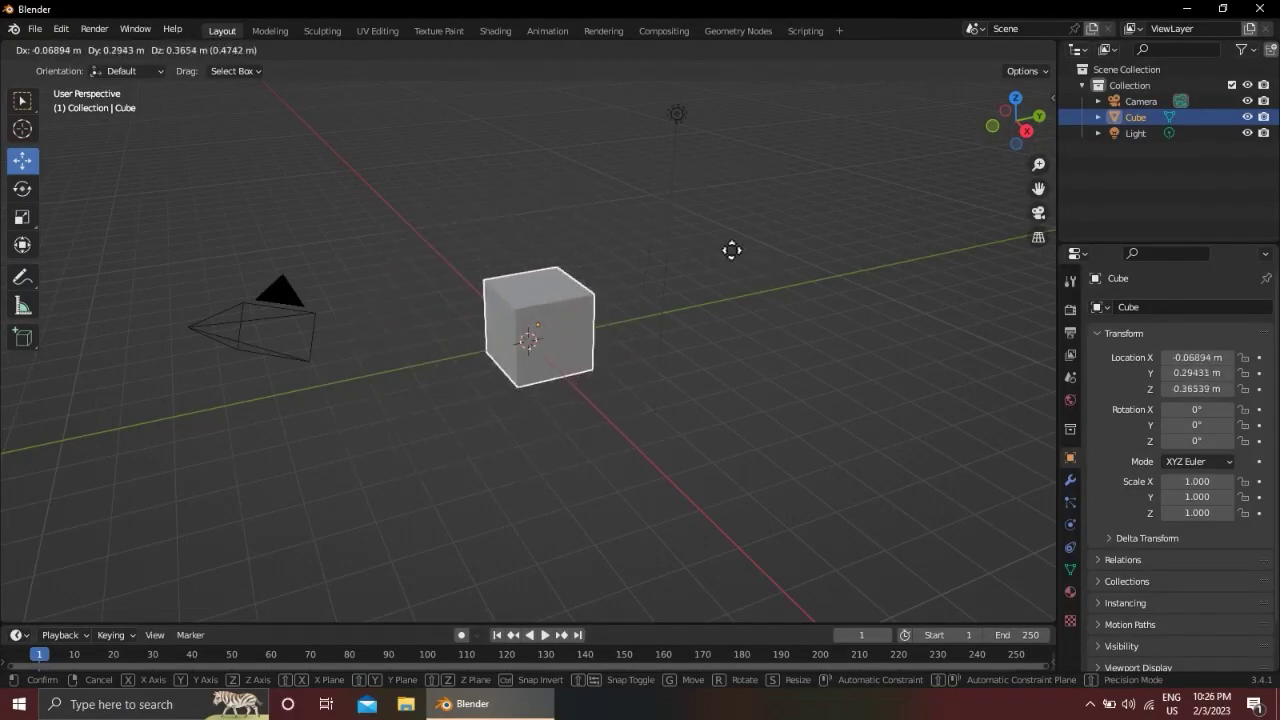
{"action": "key", "text": "Escape"}
{"action": "middle_click_drag", "start_coordinate": [528, 334], "coordinate": [430, 293]}
{"action": "key", "text": "g"}
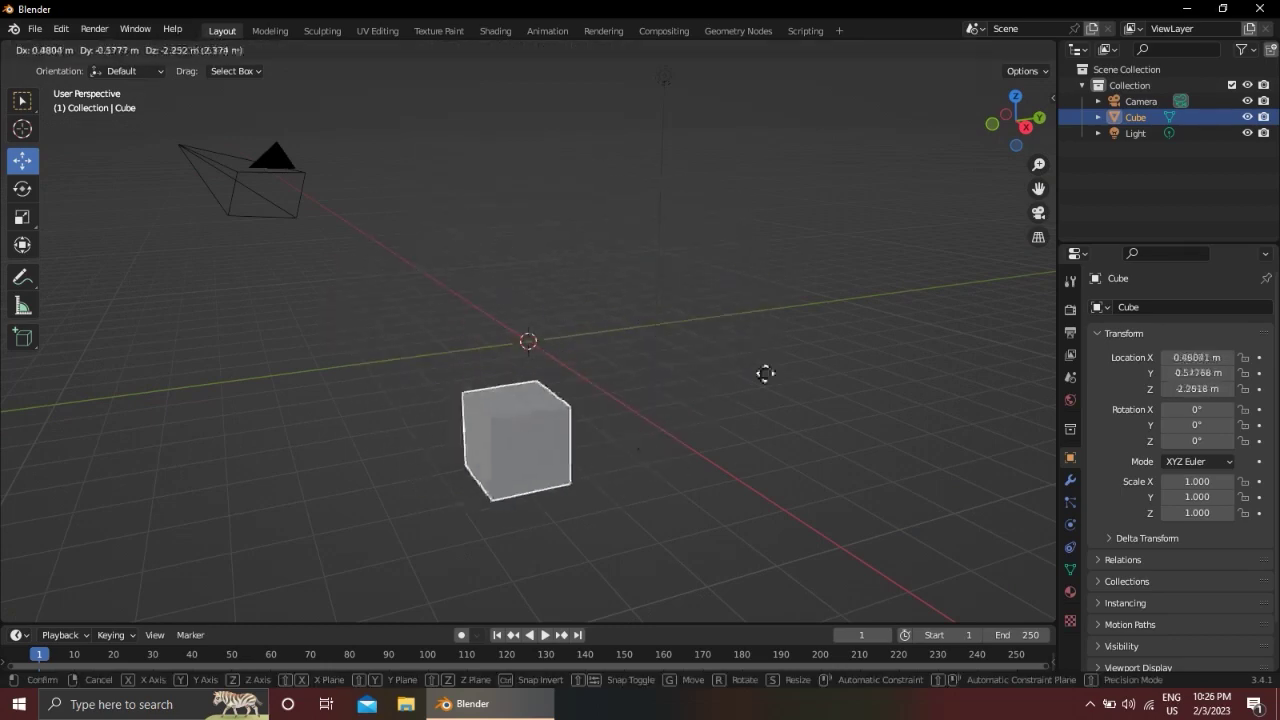
{"action": "key", "text": "Escape"}
Try moving the cube constrained to the global X axis and cancel the move
{"action": "middle_click_drag", "start_coordinate": [657, 286], "coordinate": [594, 289]}
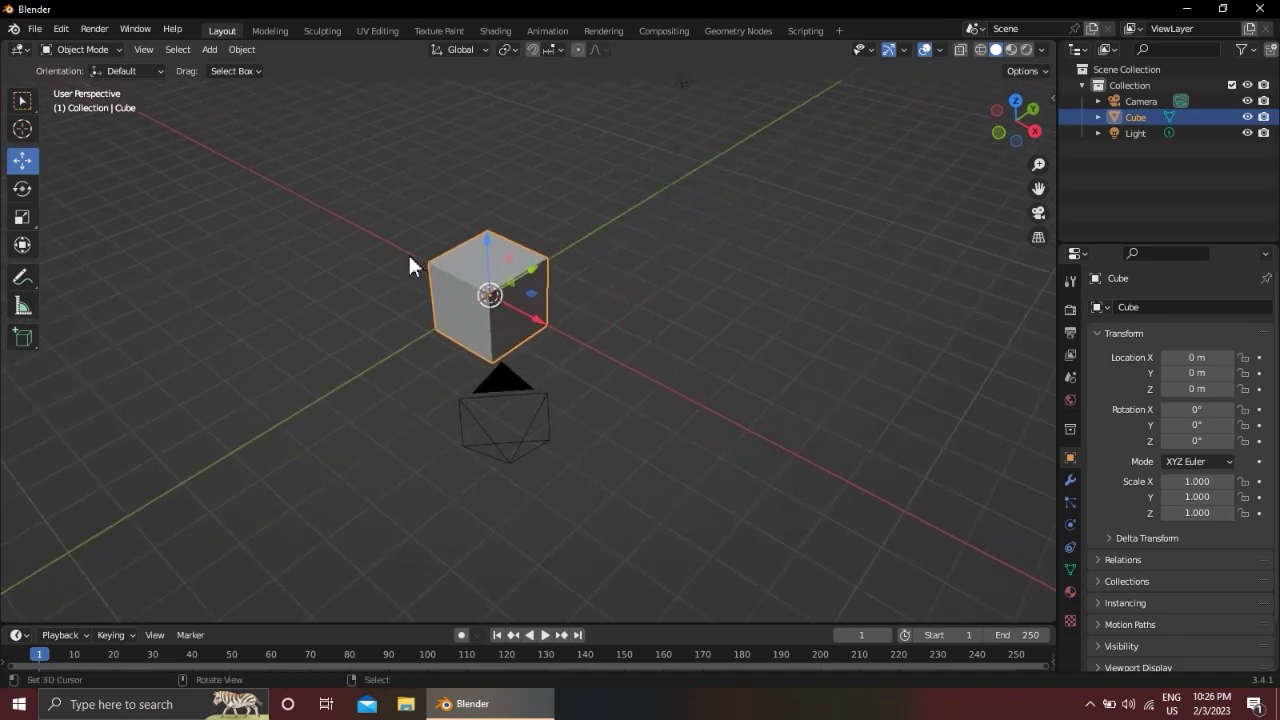
{"action": "middle_click_drag", "start_coordinate": [640, 347], "coordinate": [665, 333]}
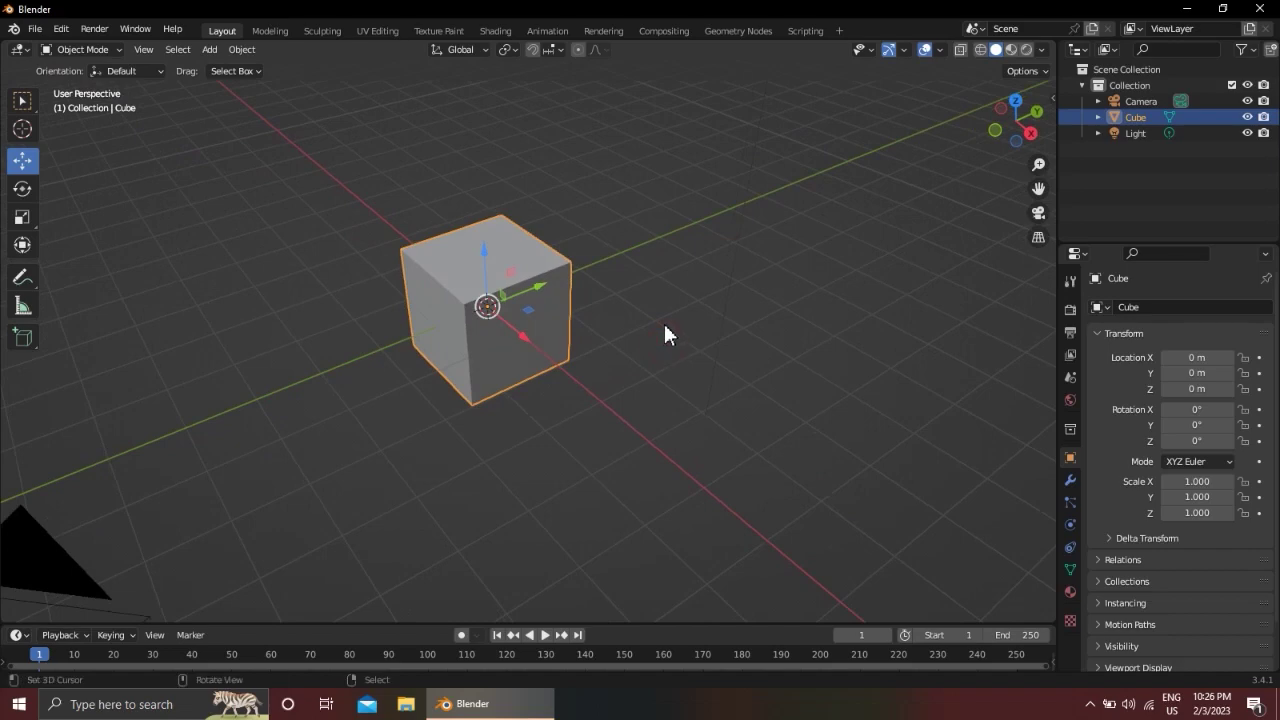
{"action": "key", "text": "g"}
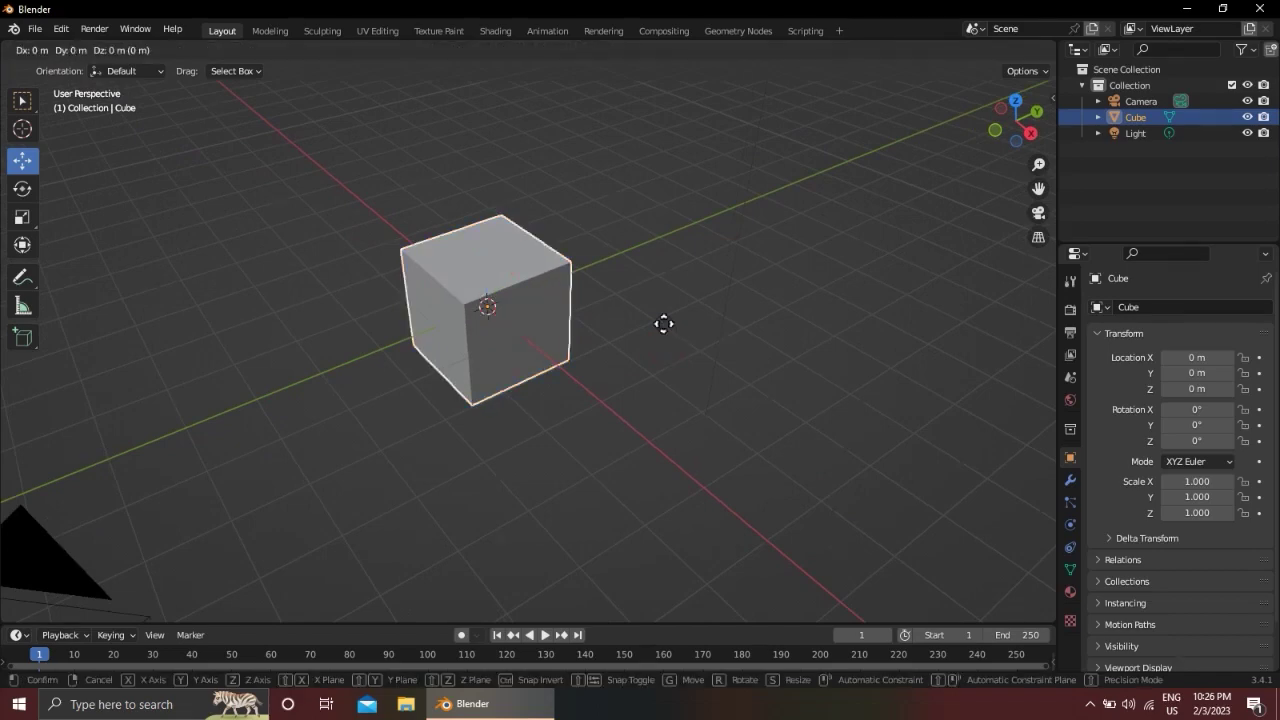
{"action": "key", "text": "x"}
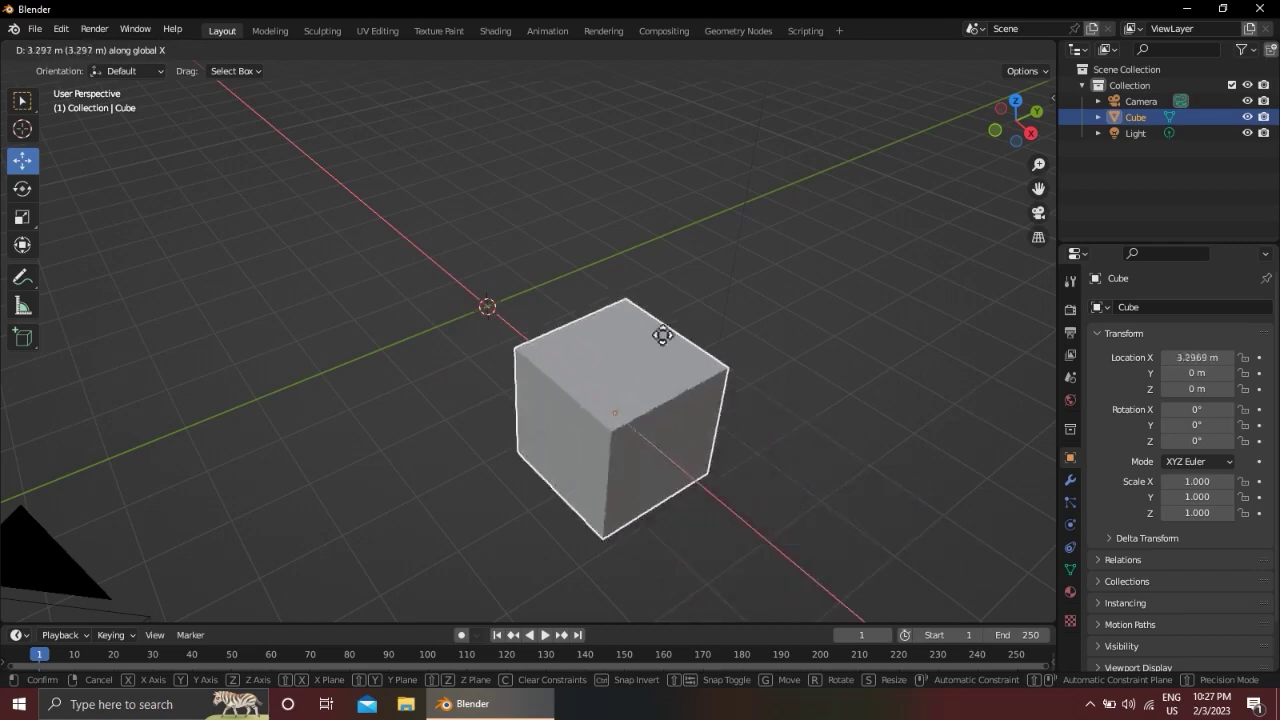
{"action": "right_click", "coordinate": [661, 320]}
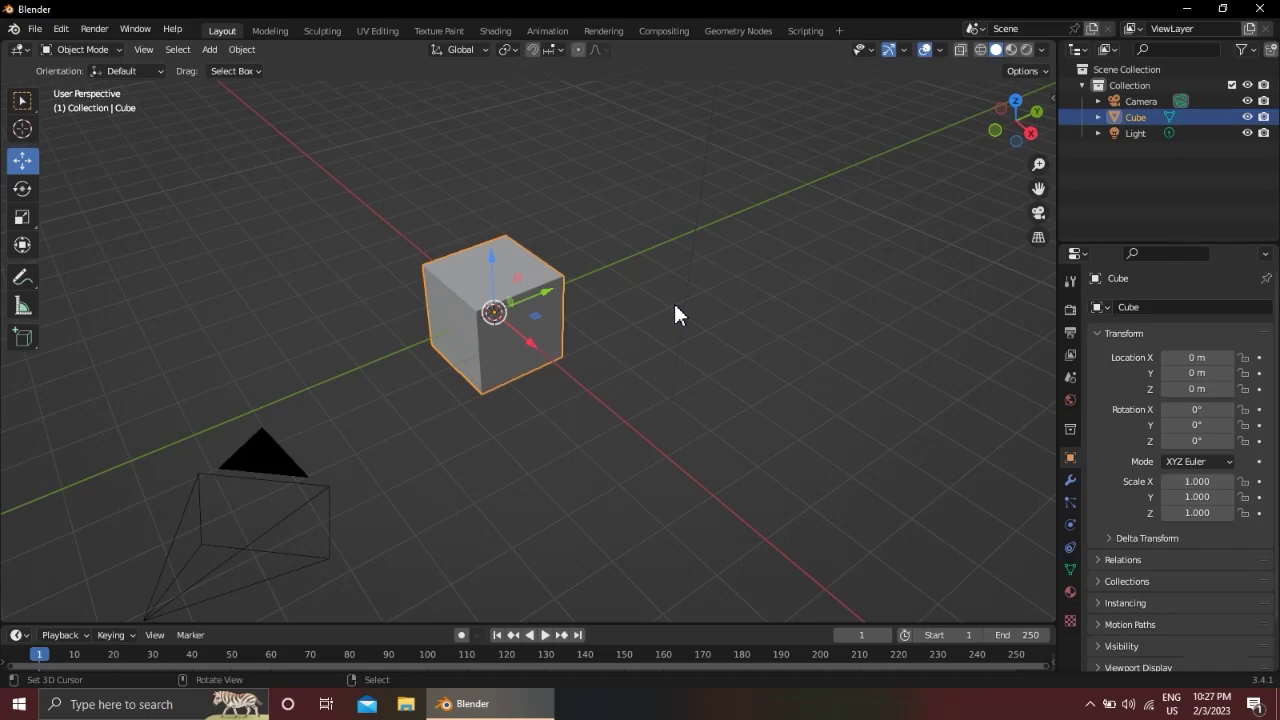
Try moving the cube constrained to the global Y axis and cancel the move
{"action": "key", "text": "g"}
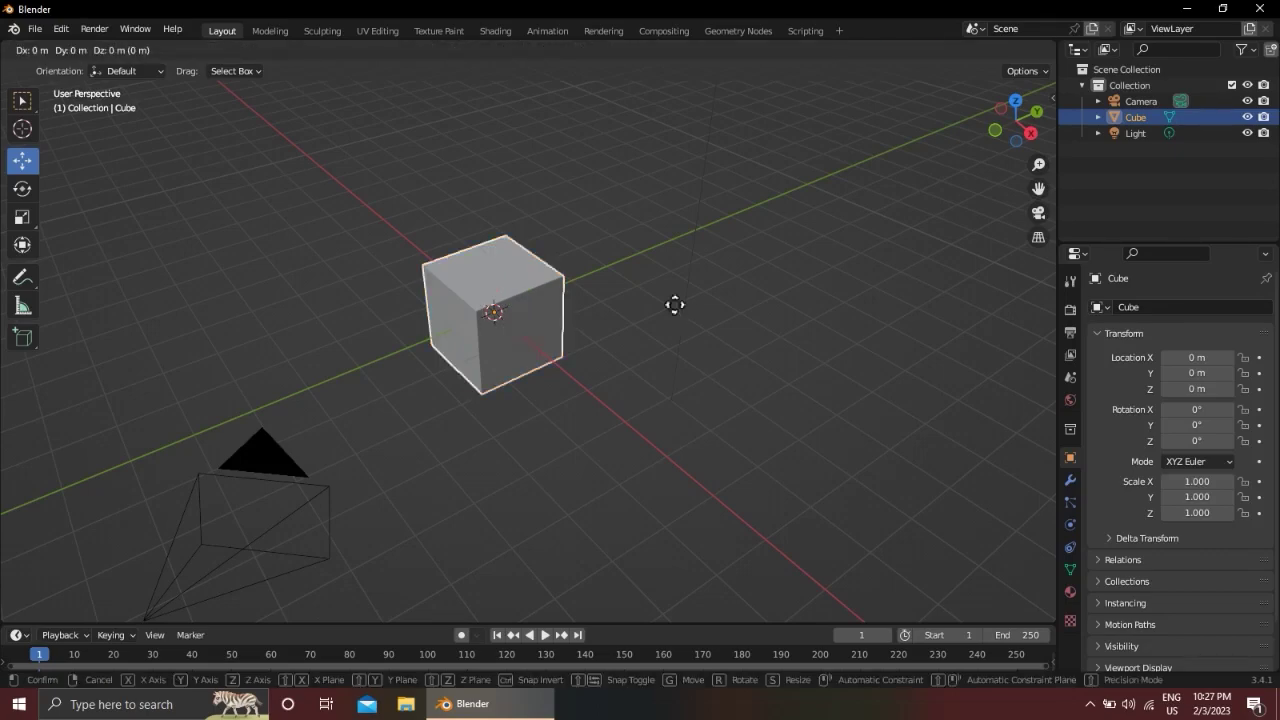
{"action": "key", "text": "y"}
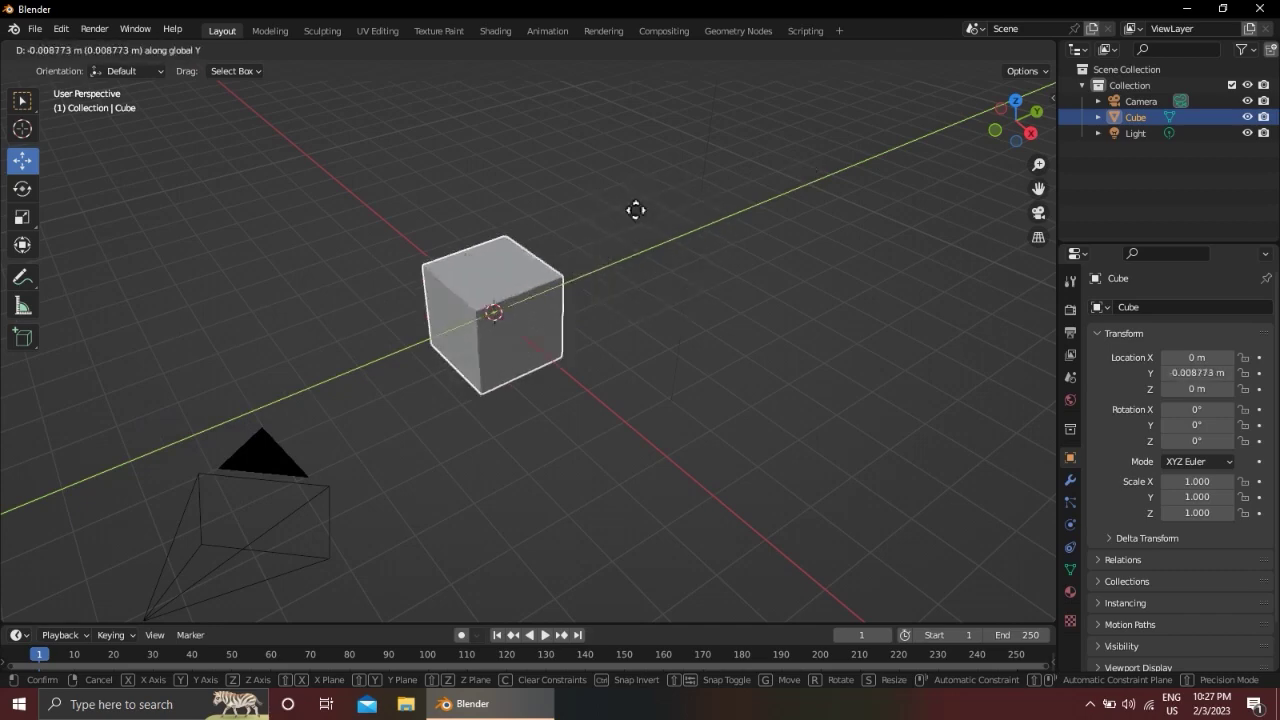
{"action": "right_click", "coordinate": [636, 209]}
Try moving the cube constrained to the global Z axis from a lower viewing angle and cancel the move
{"action": "scroll", "coordinate": [636, 209], "scroll_direction": "down", "scroll_amount": 3}
{"action": "middle_click_drag", "start_coordinate": [623, 289], "coordinate": [614, 263]}
{"action": "key", "text": "g"}
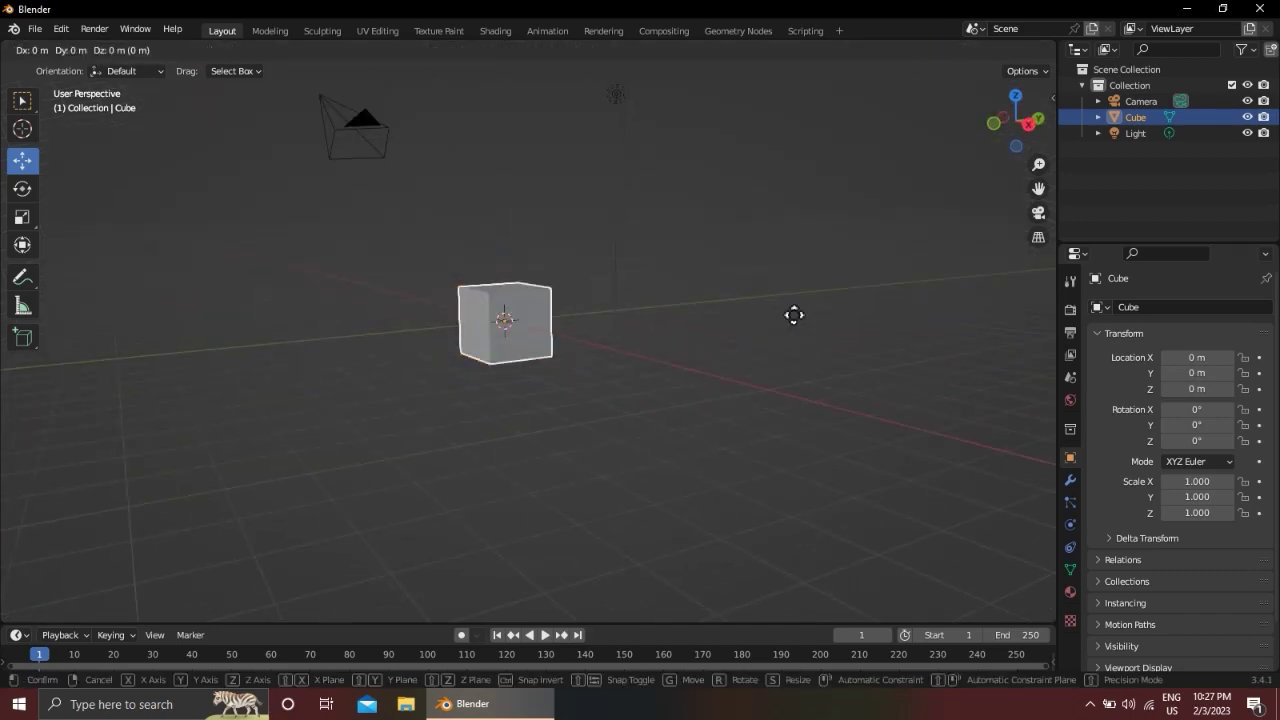
{"action": "key", "text": "z"}
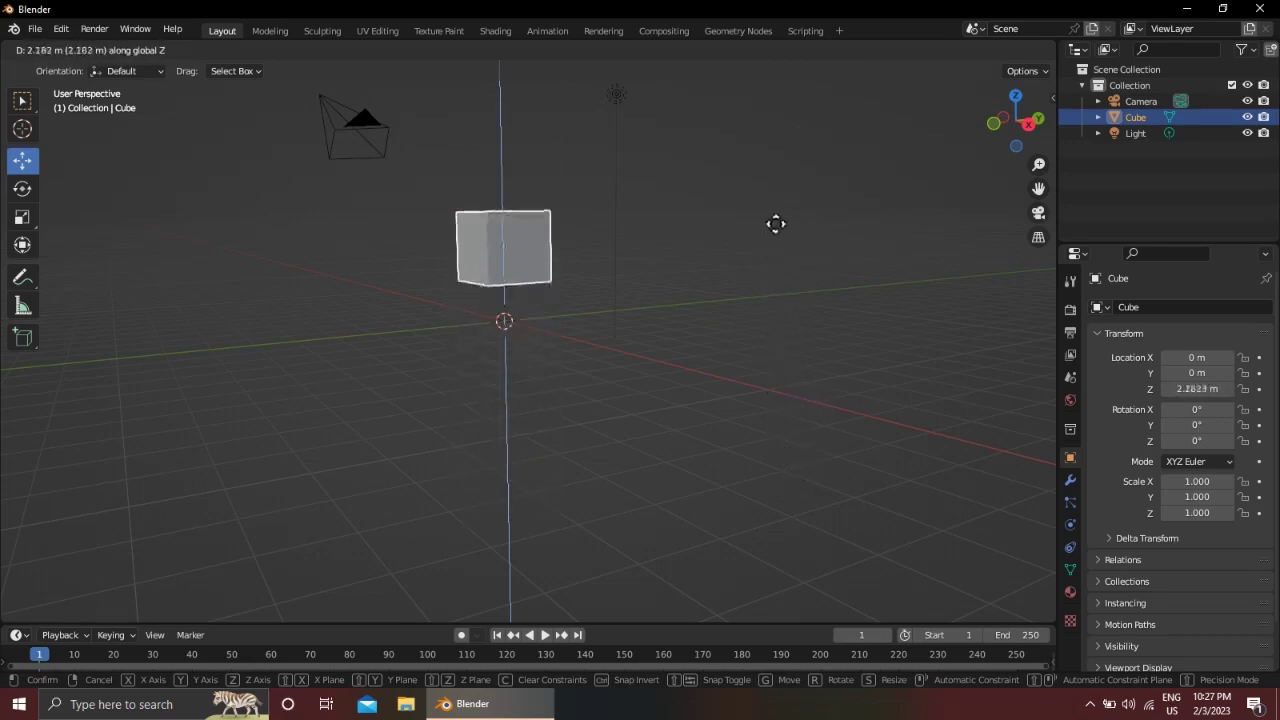
{"action": "right_click", "coordinate": [708, 277]}
Try grabbing the cube along the global X, Y and Z axes in turn, cancelling each move
{"action": "middle_click_drag", "start_coordinate": [708, 277], "coordinate": [628, 325]}
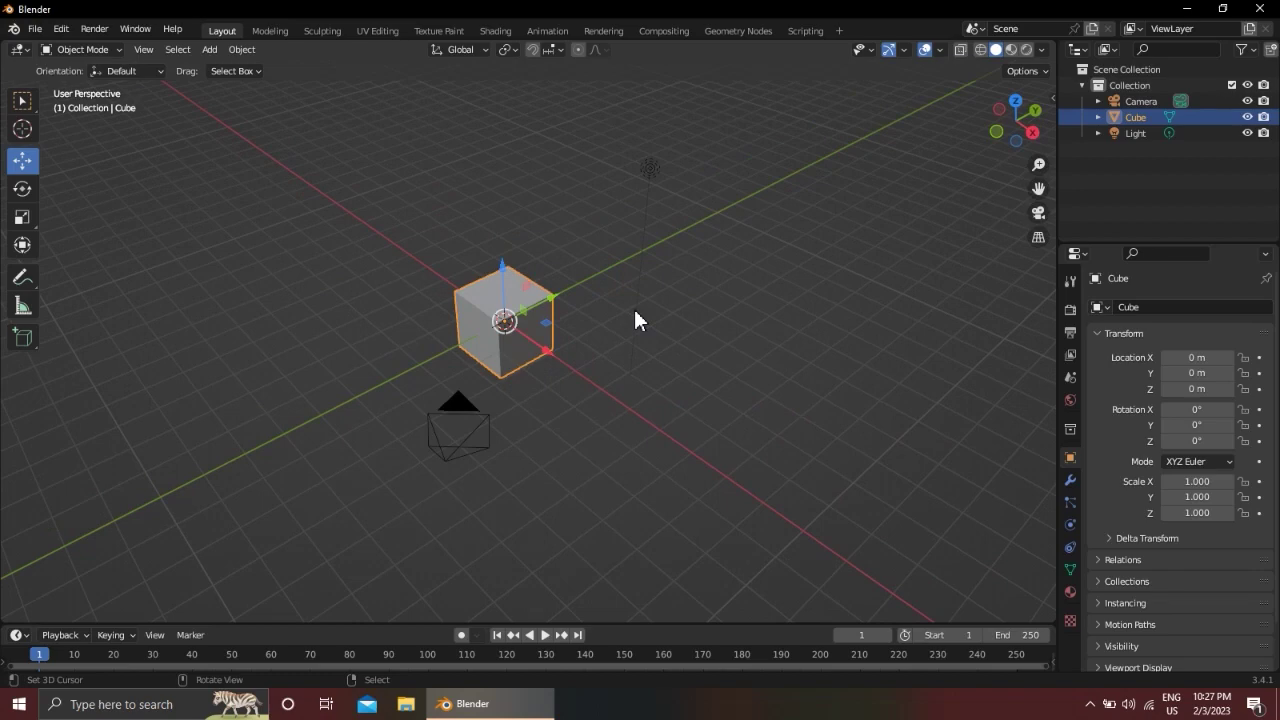
{"action": "key", "text": "g"}
{"action": "key", "text": "x"}
{"action": "right_click", "coordinate": [686, 323]}
{"action": "key", "text": "g"}
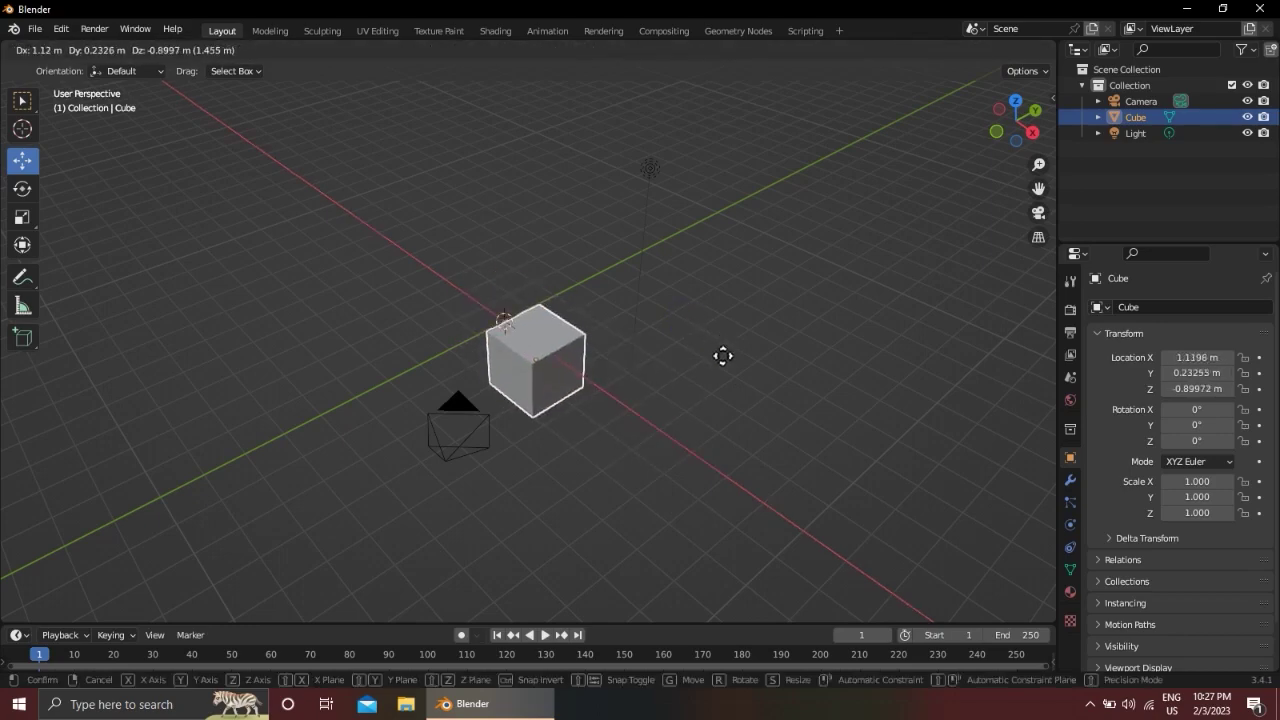
{"action": "key", "text": "y"}
{"action": "right_click", "coordinate": [540, 330]}
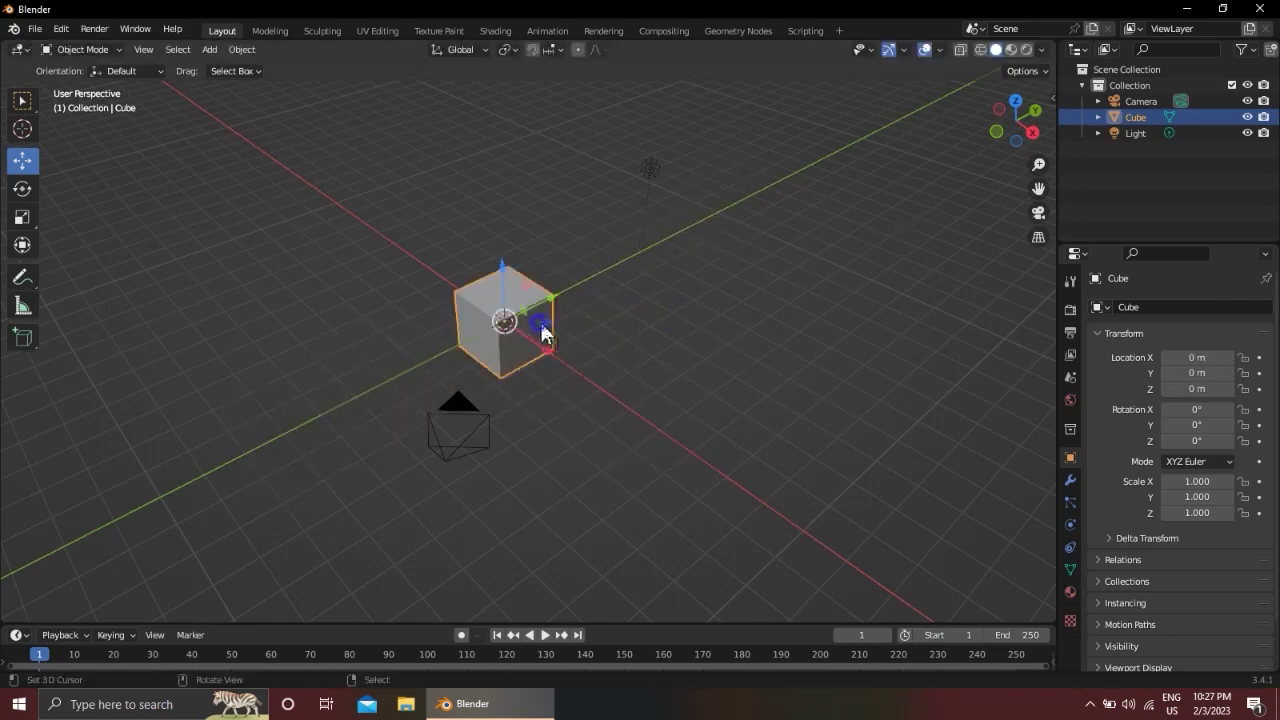
{"action": "key", "text": "g"}
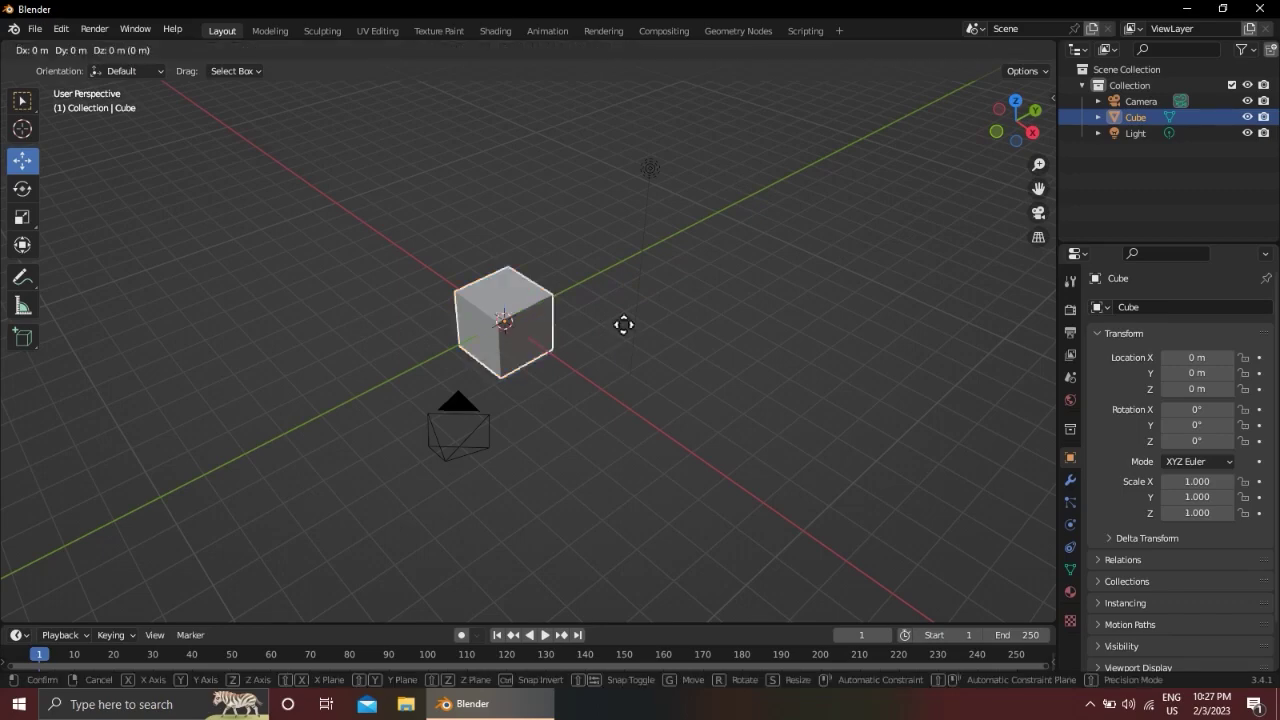
{"action": "key", "text": "z"}
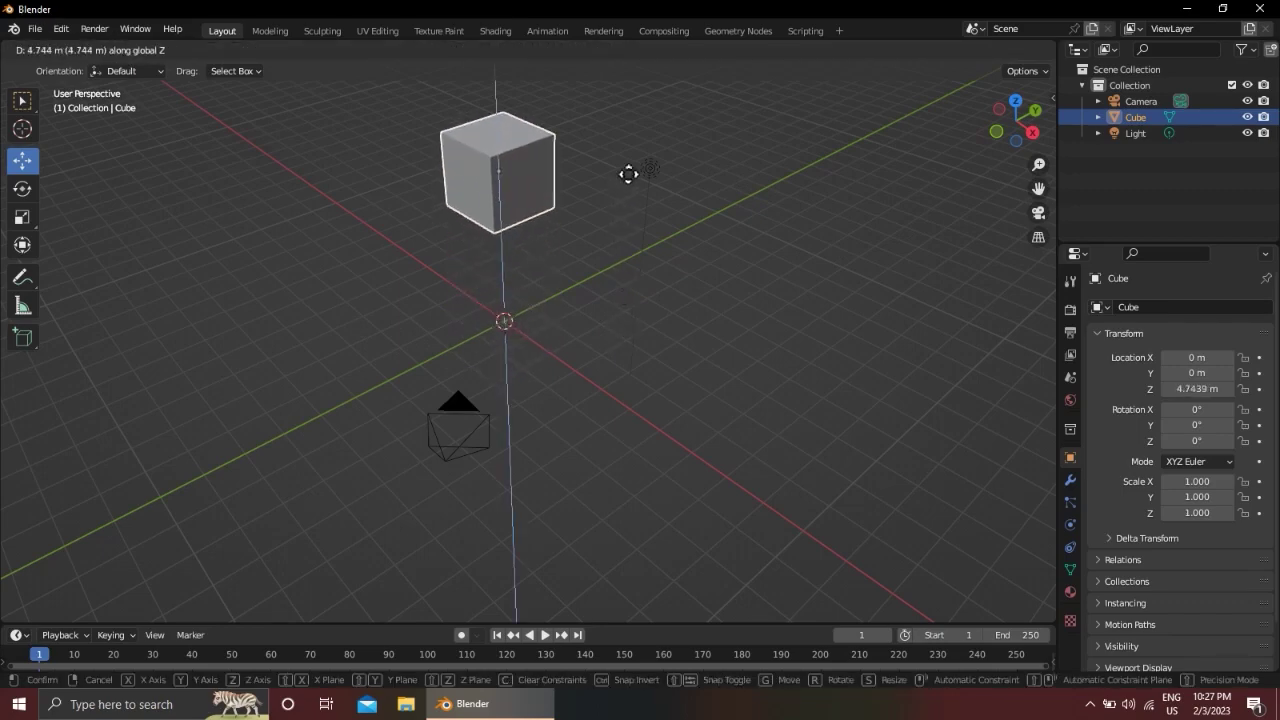
{"action": "right_click", "coordinate": [628, 174]}
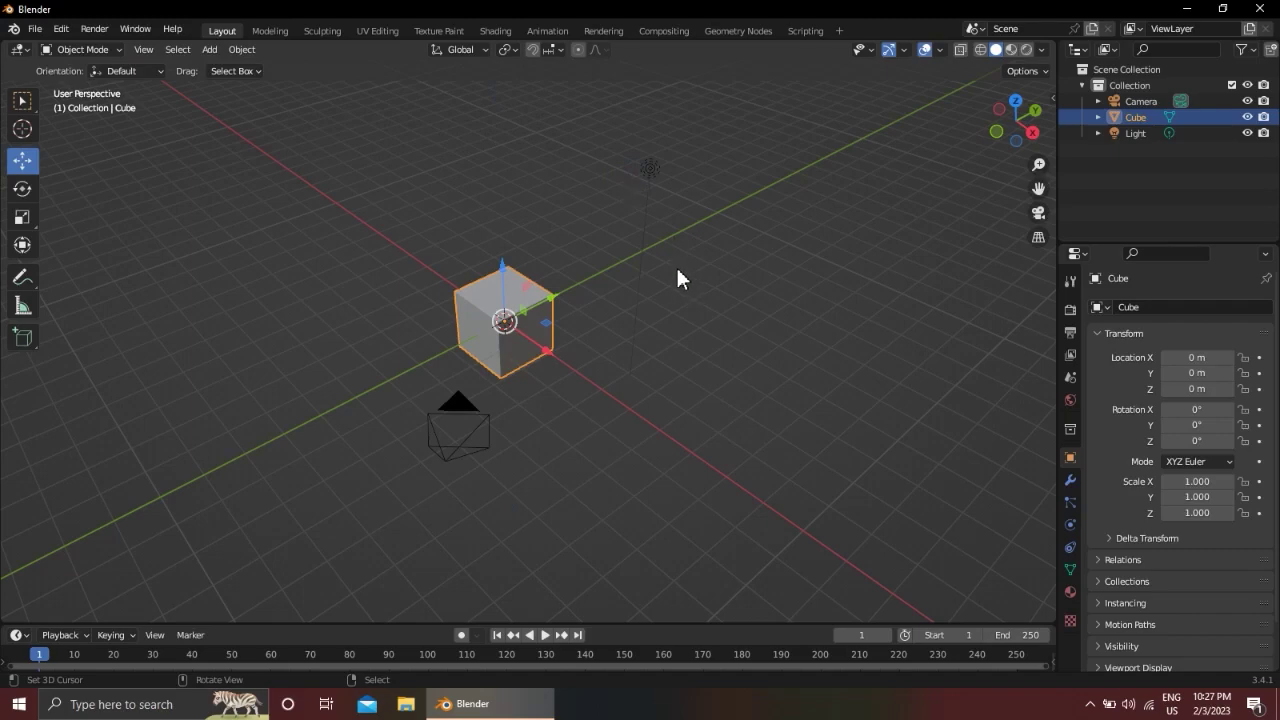
Enable the Screencast Keys overlay in the 3D viewport and hide its settings again
{"action": "key", "text": "n"}
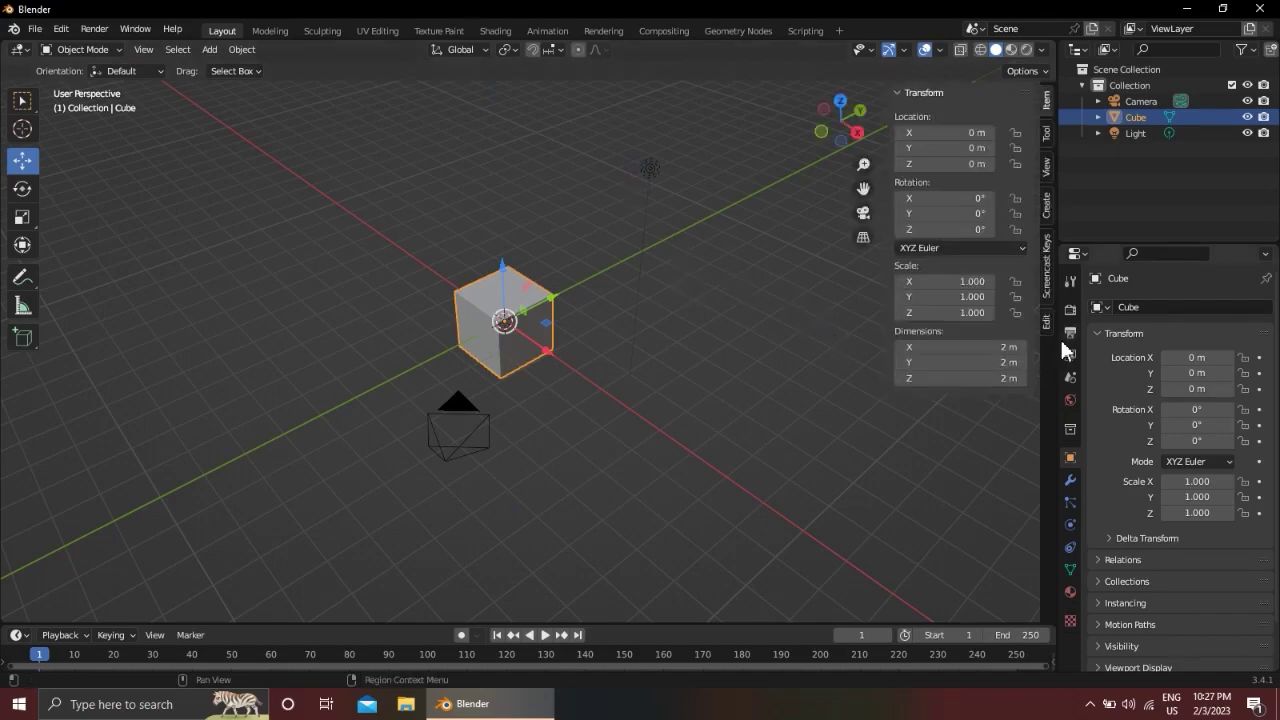
{"action": "left_click", "coordinate": [1046, 290]}
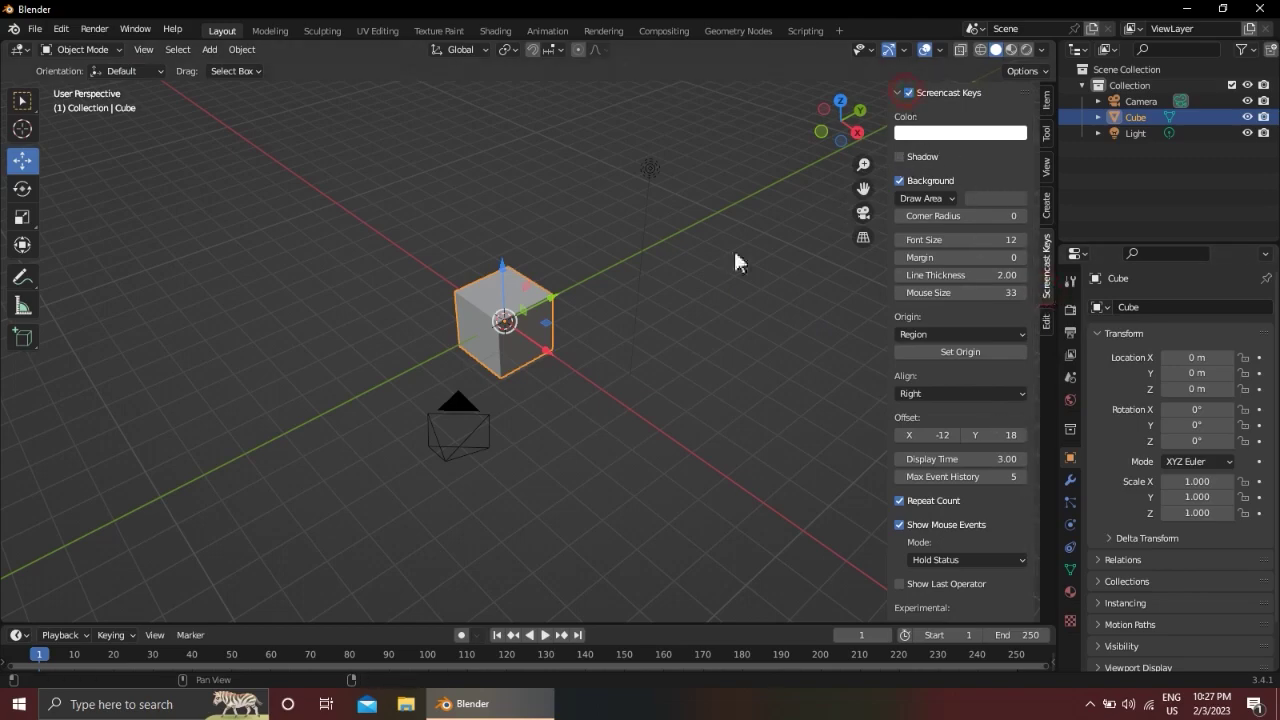
{"action": "right_click", "coordinate": [724, 318]}
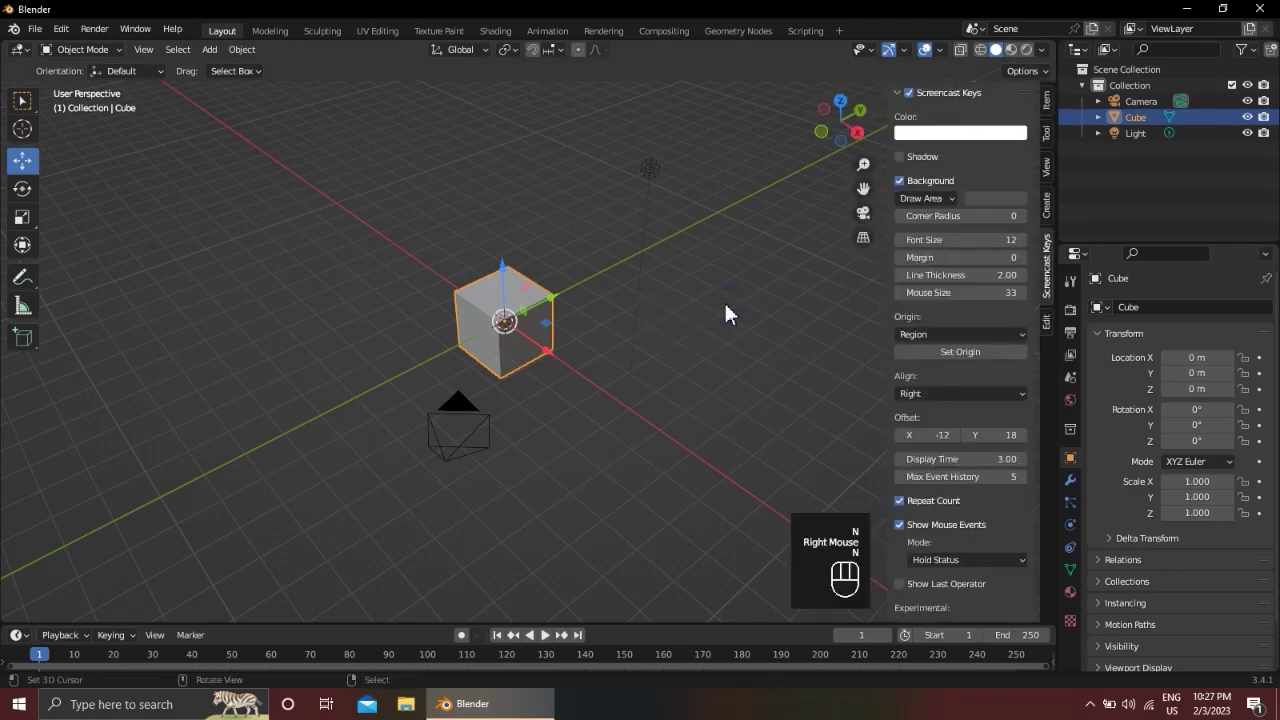
{"action": "key", "text": "n"}
Try the axis-constrained cube moves along X, Y and Z again with the key overlay on, cancelling each one
{"action": "key", "text": "g"}
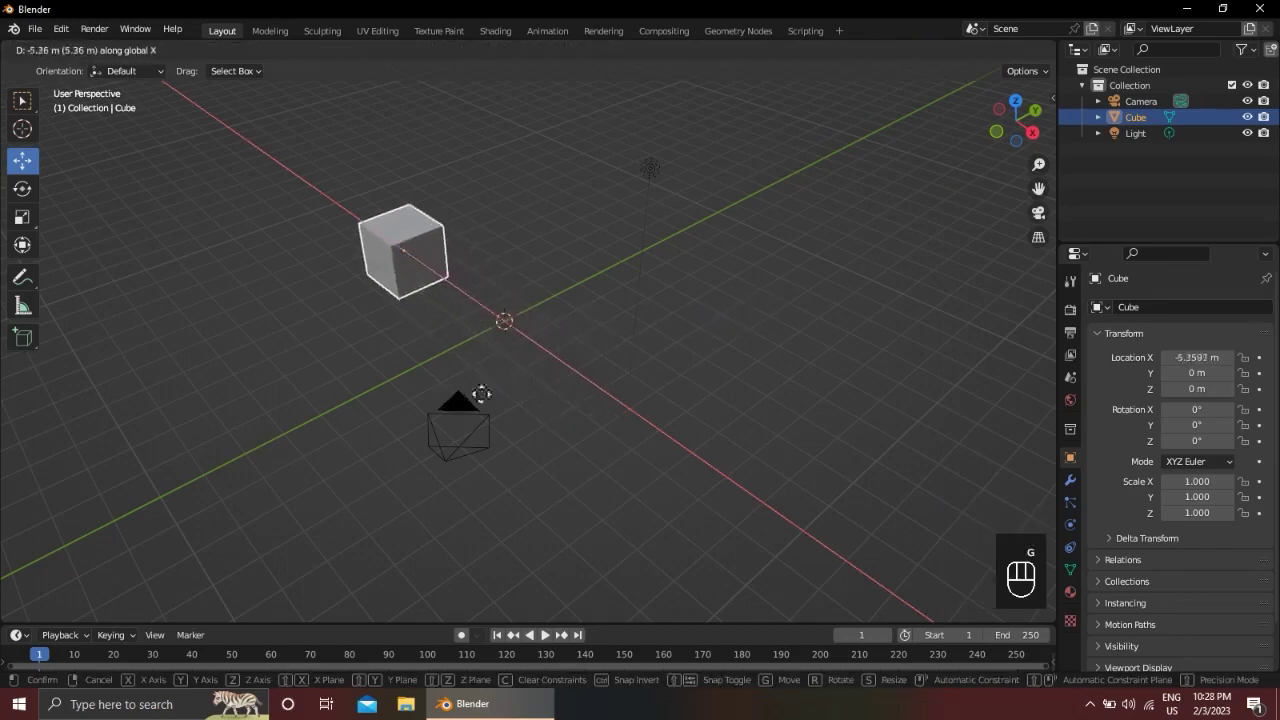
{"action": "right_click", "coordinate": [569, 366]}
{"action": "key", "text": "g"}
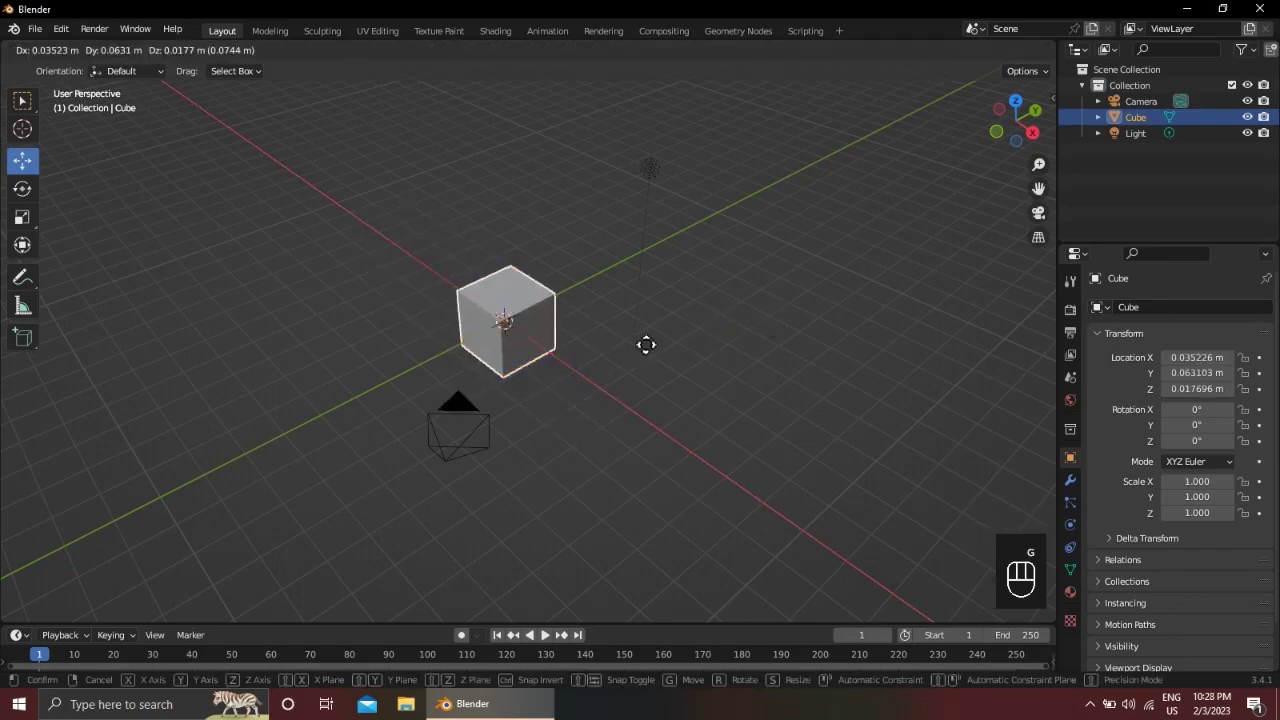
{"action": "key", "text": "y"}
{"action": "right_click", "coordinate": [723, 314]}
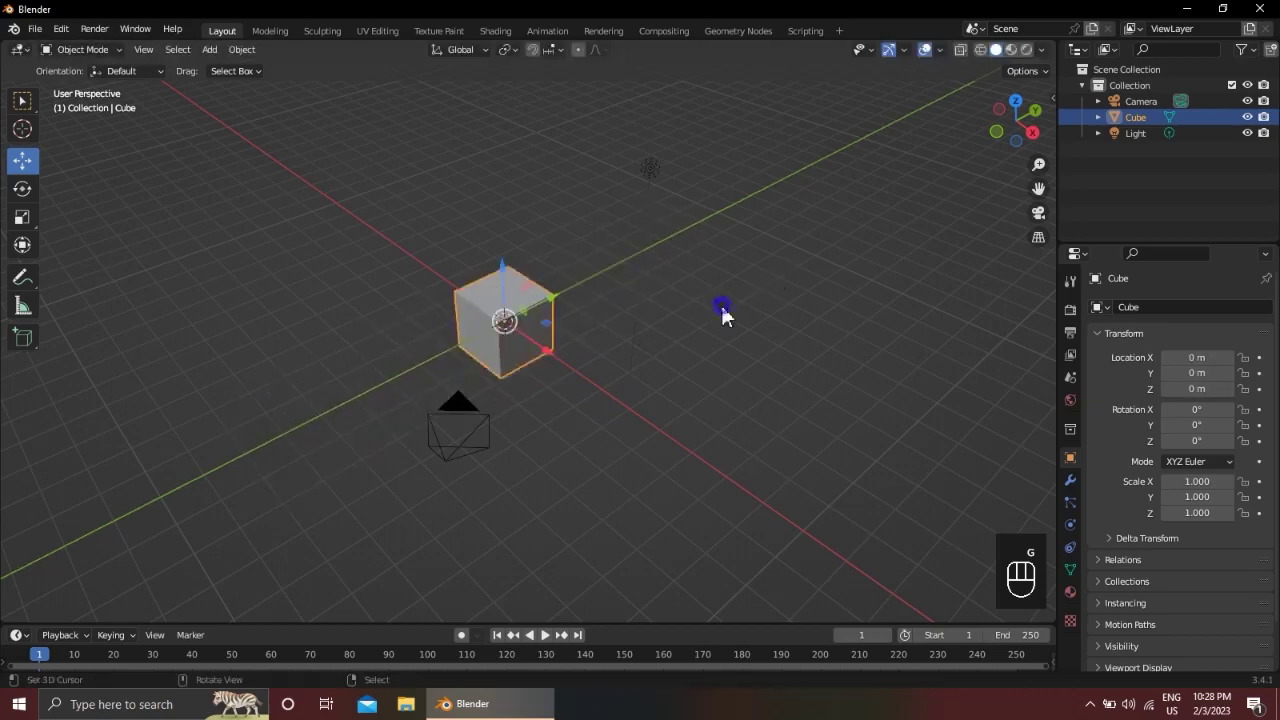
{"action": "key", "text": "g"}
{"action": "key", "text": "z"}
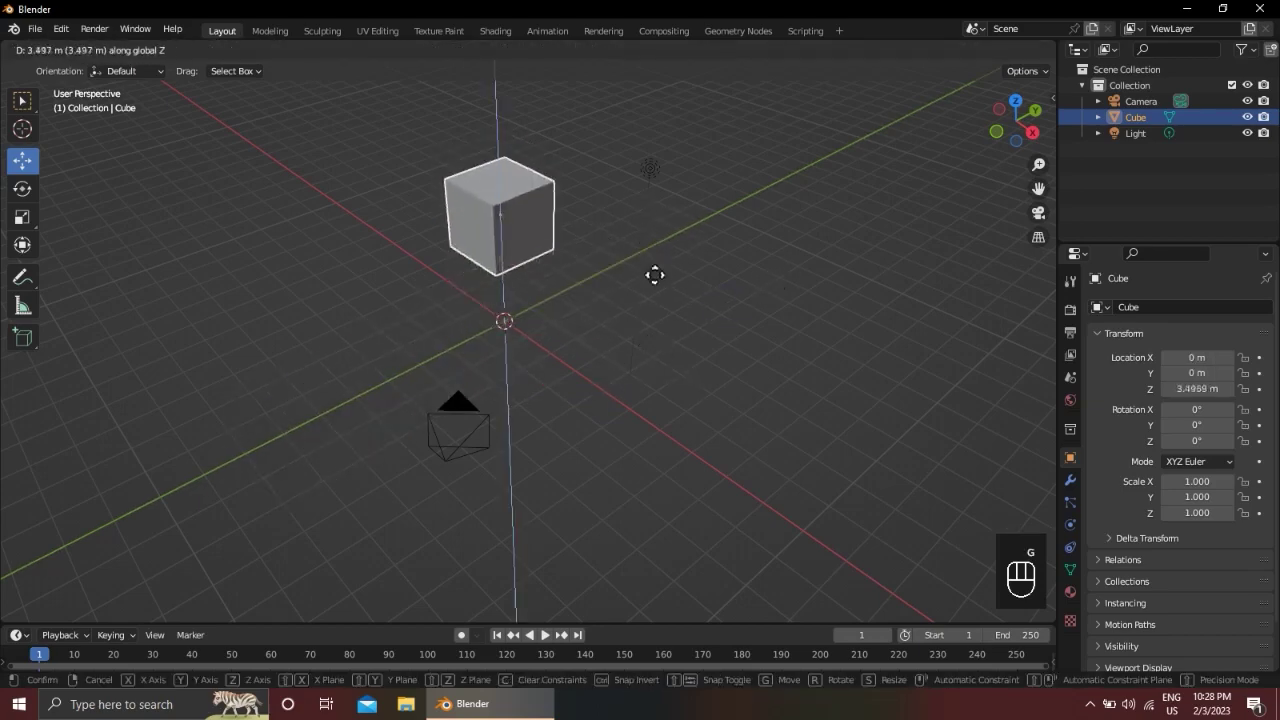
{"action": "right_click", "coordinate": [662, 305]}
Try scaling the cube along the global X axis twice and then uniformly, cancelling each attempt
{"action": "scroll", "coordinate": [630, 340], "scroll_direction": "up", "scroll_amount": 1}
{"action": "scroll", "coordinate": [628, 328], "scroll_direction": "up", "scroll_amount": 1}
{"action": "middle_click_drag", "start_coordinate": [624, 331], "coordinate": [640, 358], "text": "shift"}
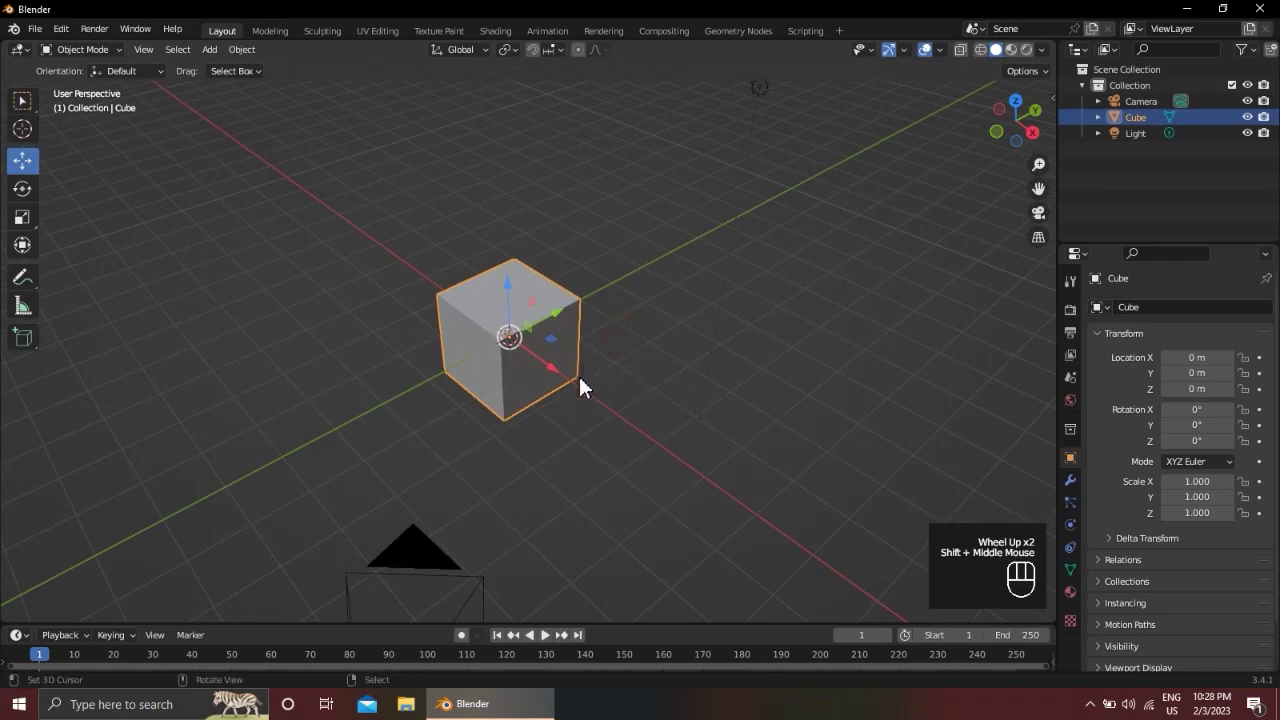
{"action": "middle_click_drag", "start_coordinate": [449, 380], "coordinate": [645, 369]}
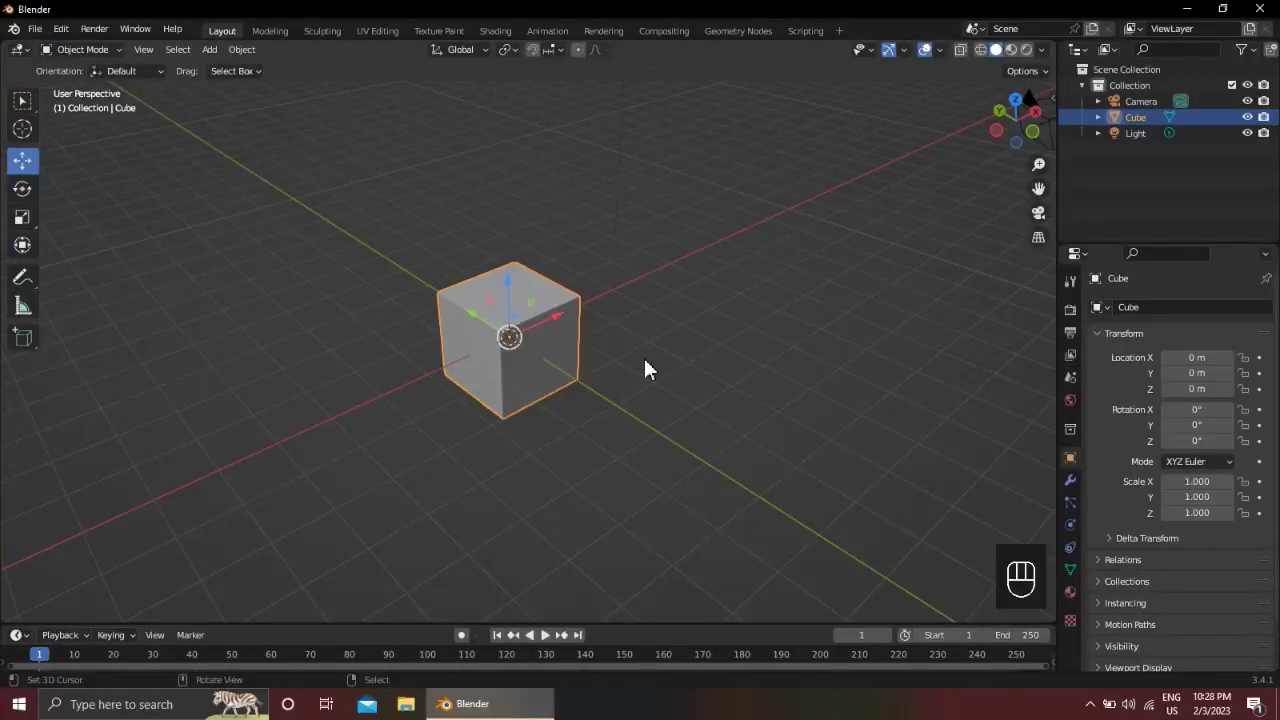
{"action": "key", "text": "g"}
{"action": "key", "text": "s"}
{"action": "key", "text": "x"}
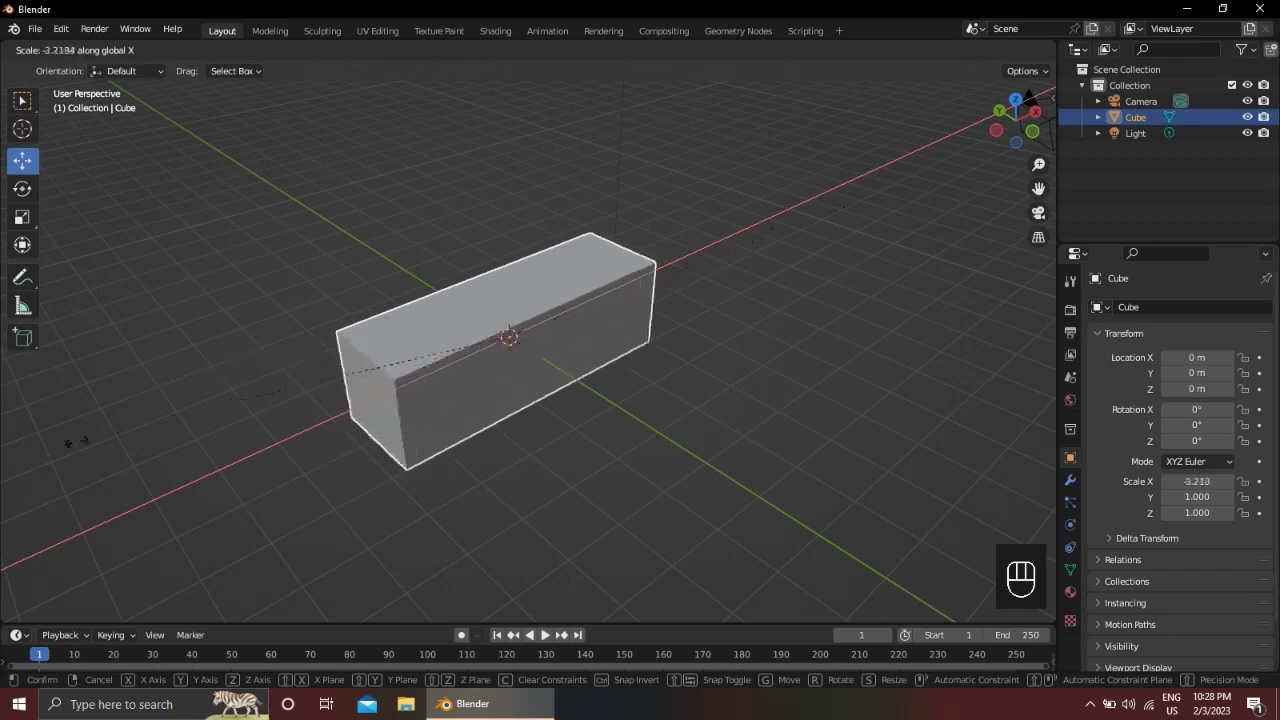
{"action": "key", "text": "Escape"}
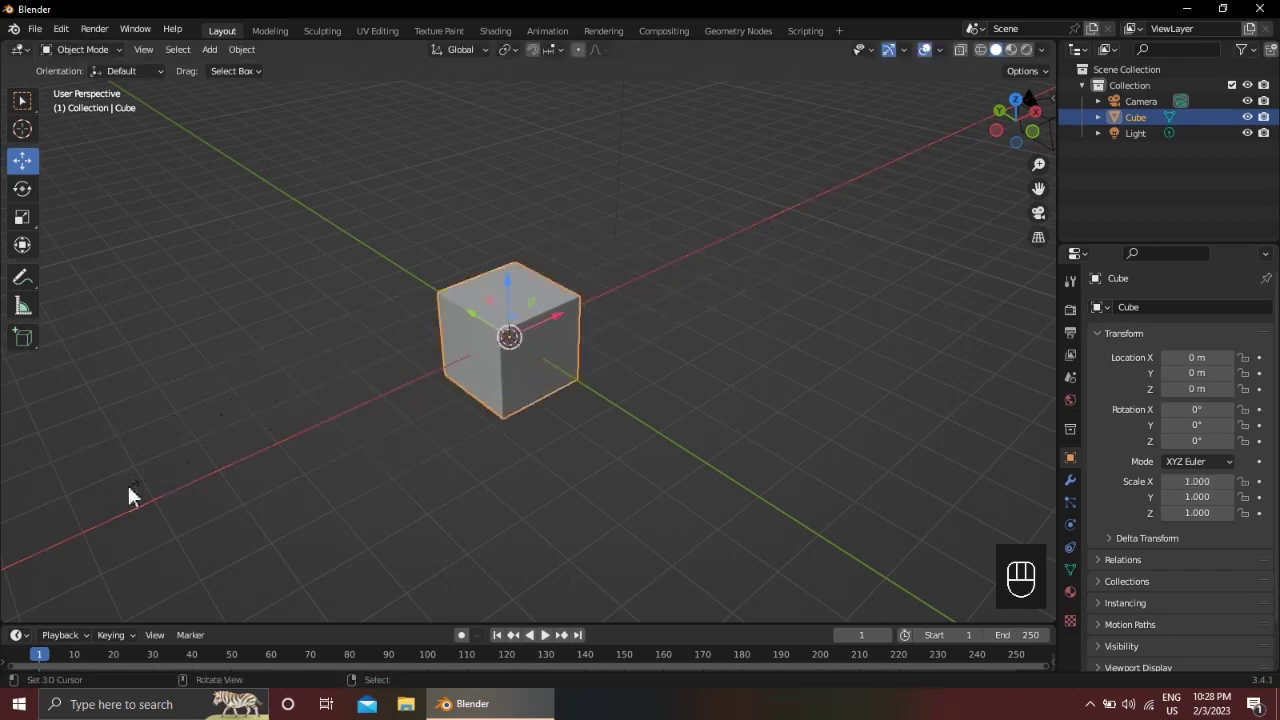
{"action": "key", "text": "s"}
{"action": "key", "text": "x"}
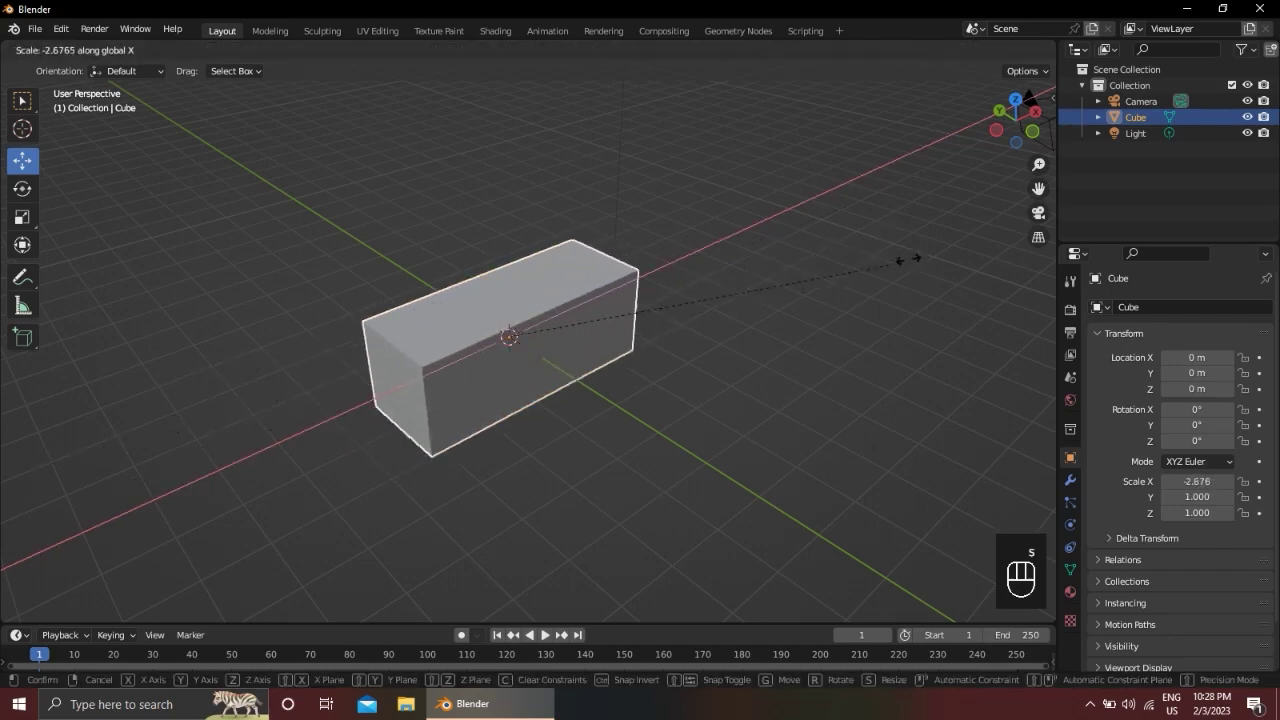
{"action": "right_click", "coordinate": [708, 311]}
{"action": "key", "text": "s"}
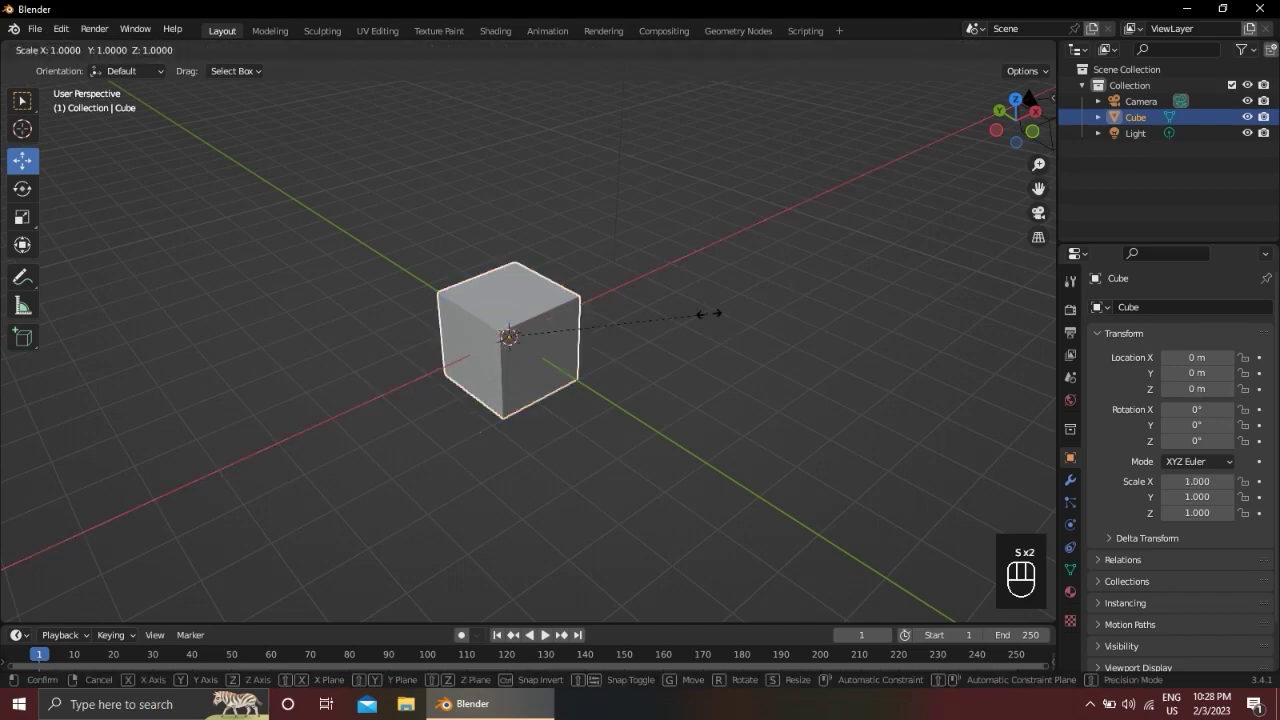
{"action": "right_click", "coordinate": [708, 314]}
Try scaling the cube along the global Y axis and the global Z axis, cancelling each attempt
{"action": "key", "text": "s"}
{"action": "key", "text": "y"}
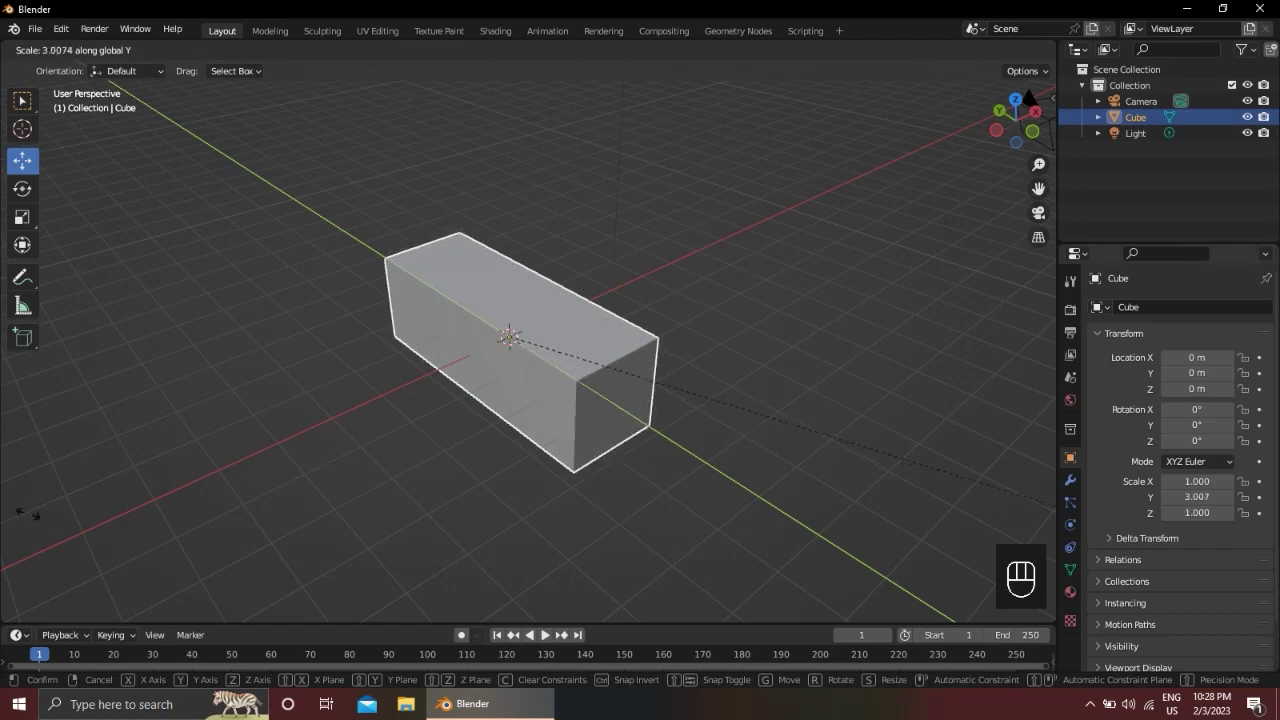
{"action": "right_click", "coordinate": [793, 441]}
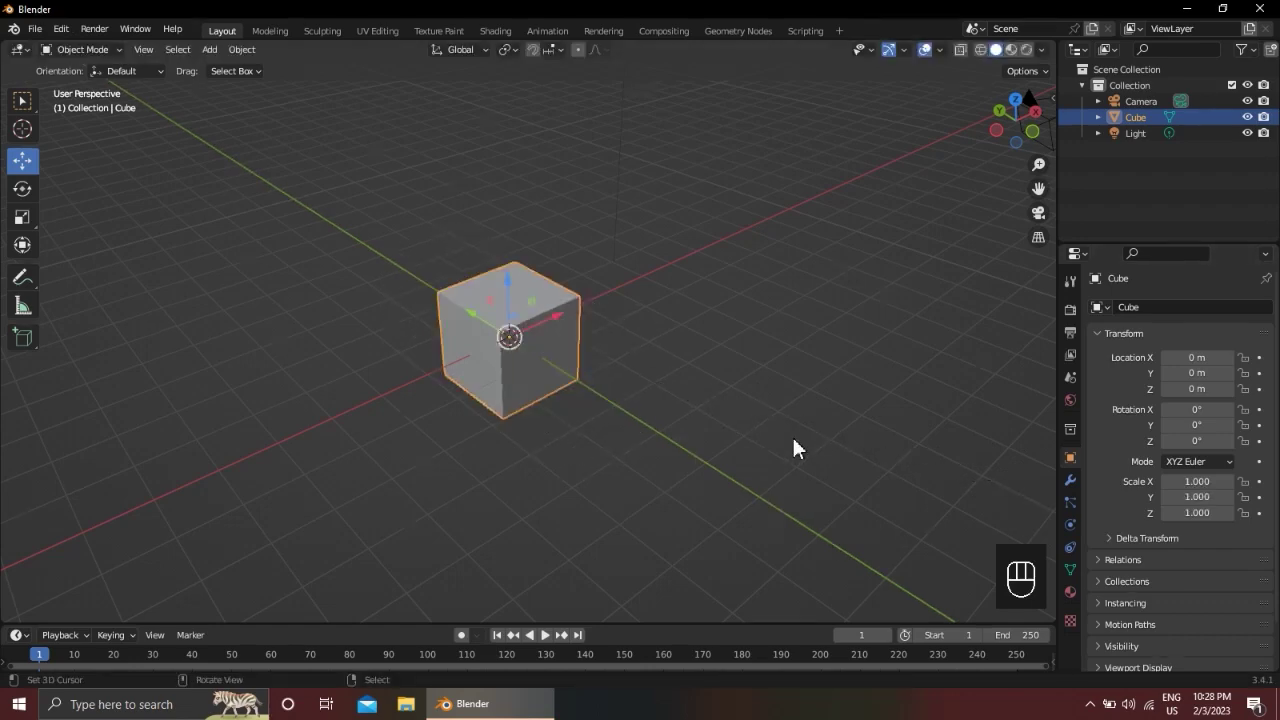
{"action": "key", "text": "s"}
{"action": "key", "text": "z"}
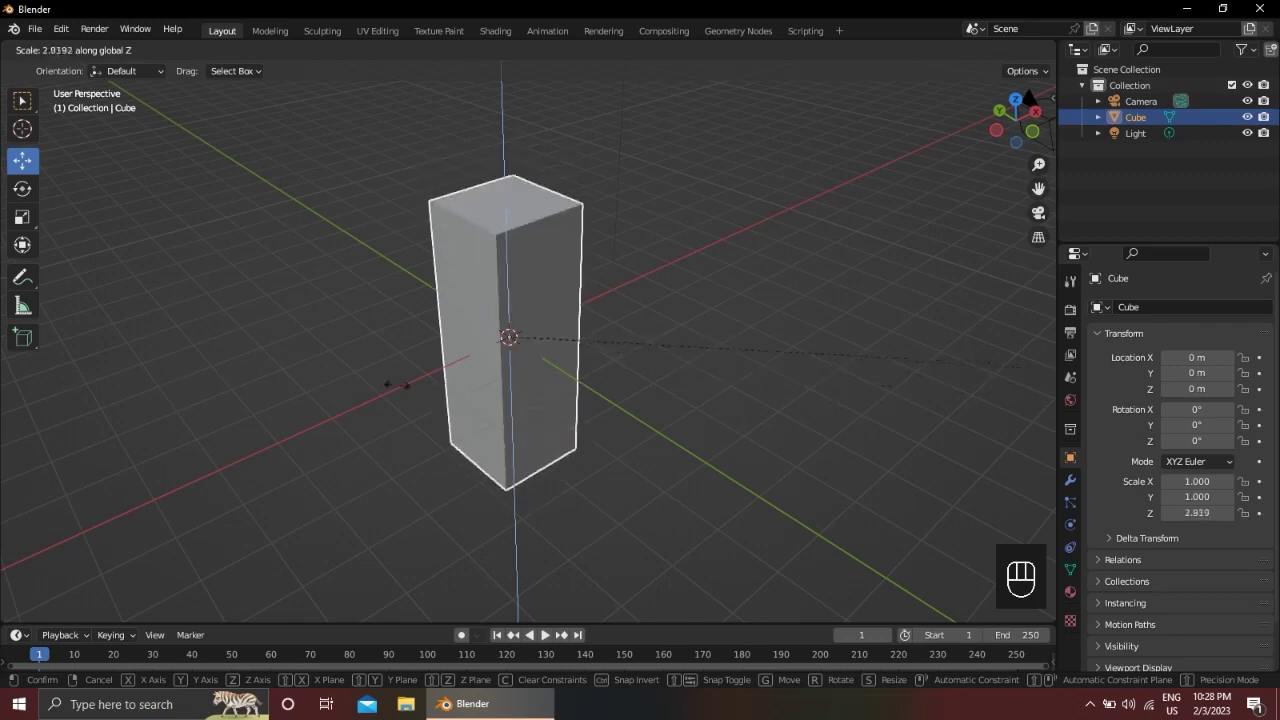
{"action": "right_click", "coordinate": [227, 368]}
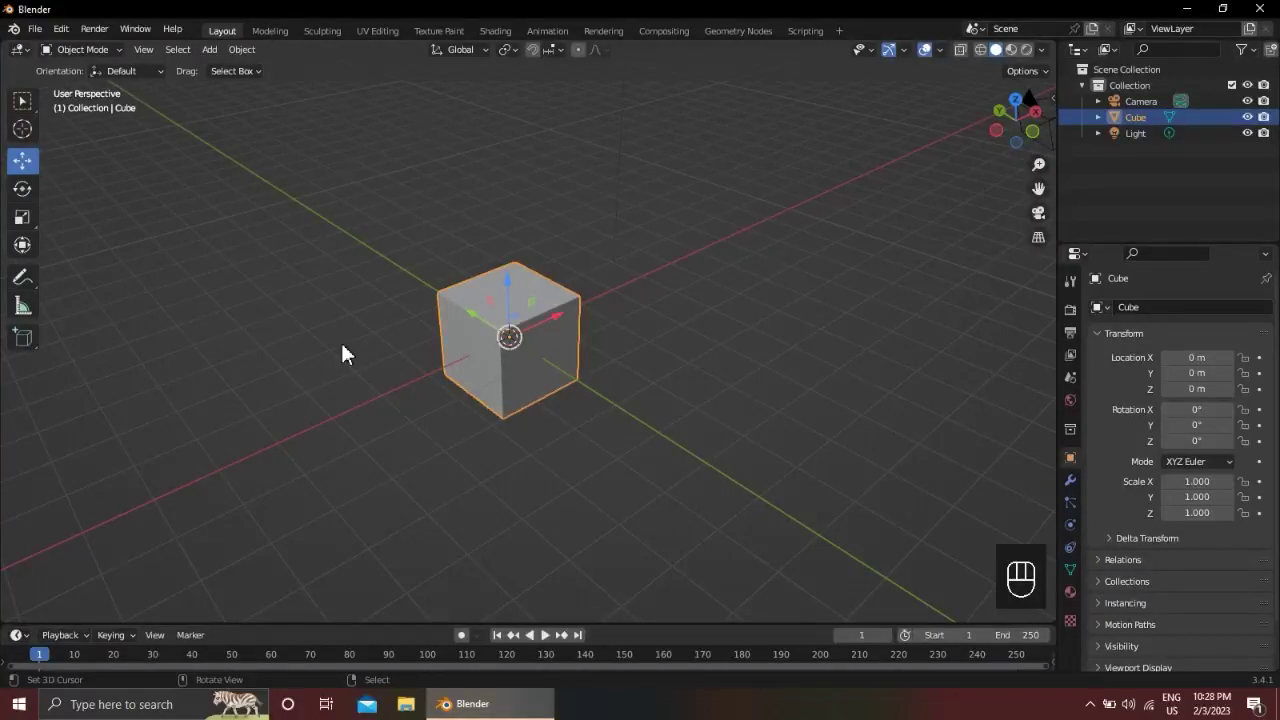
Try rotating the cube freely without an axis constraint and cancel the rotation
{"action": "scroll", "coordinate": [342, 354], "scroll_direction": "up", "scroll_amount": 1}
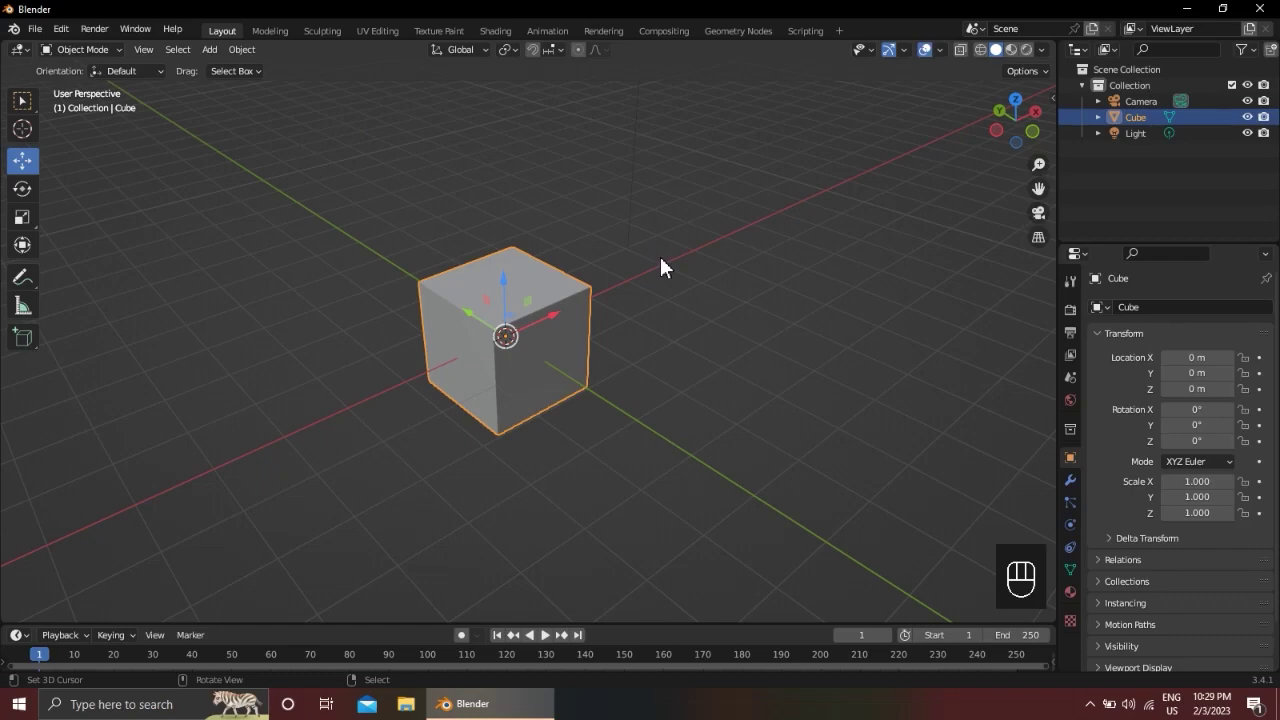
{"action": "key", "text": "r"}
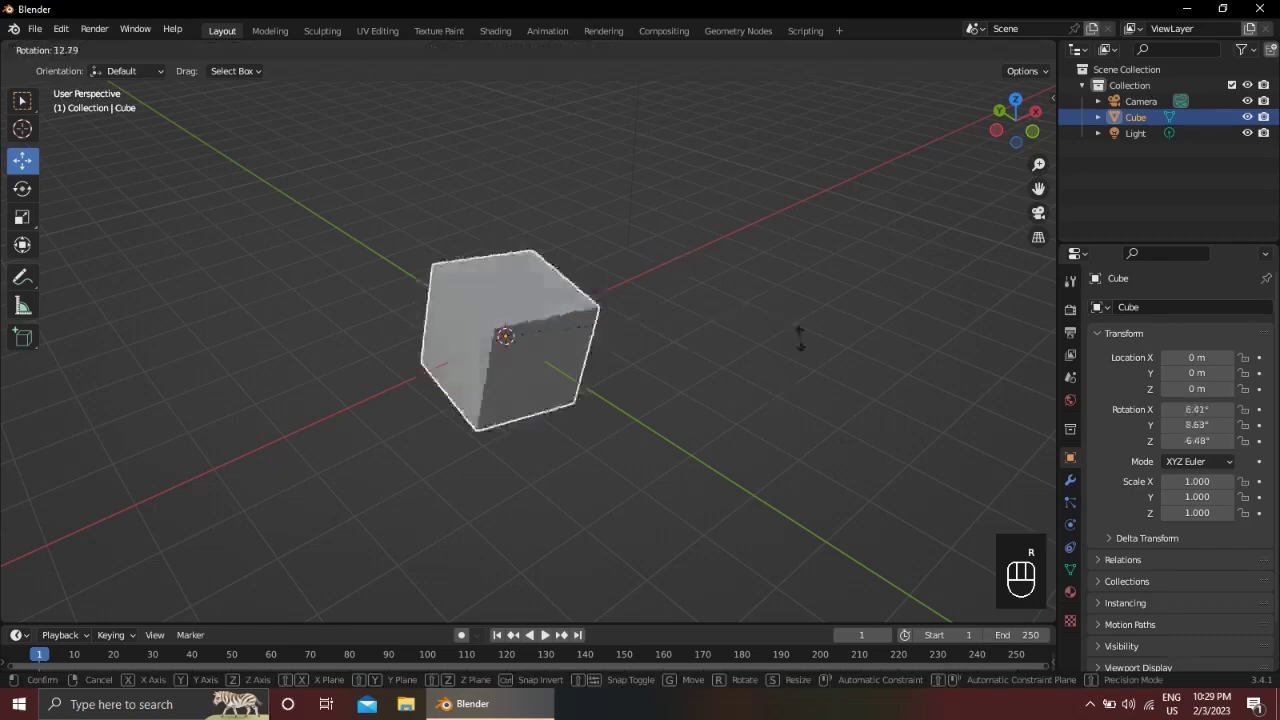
{"action": "right_click", "coordinate": [464, 348]}
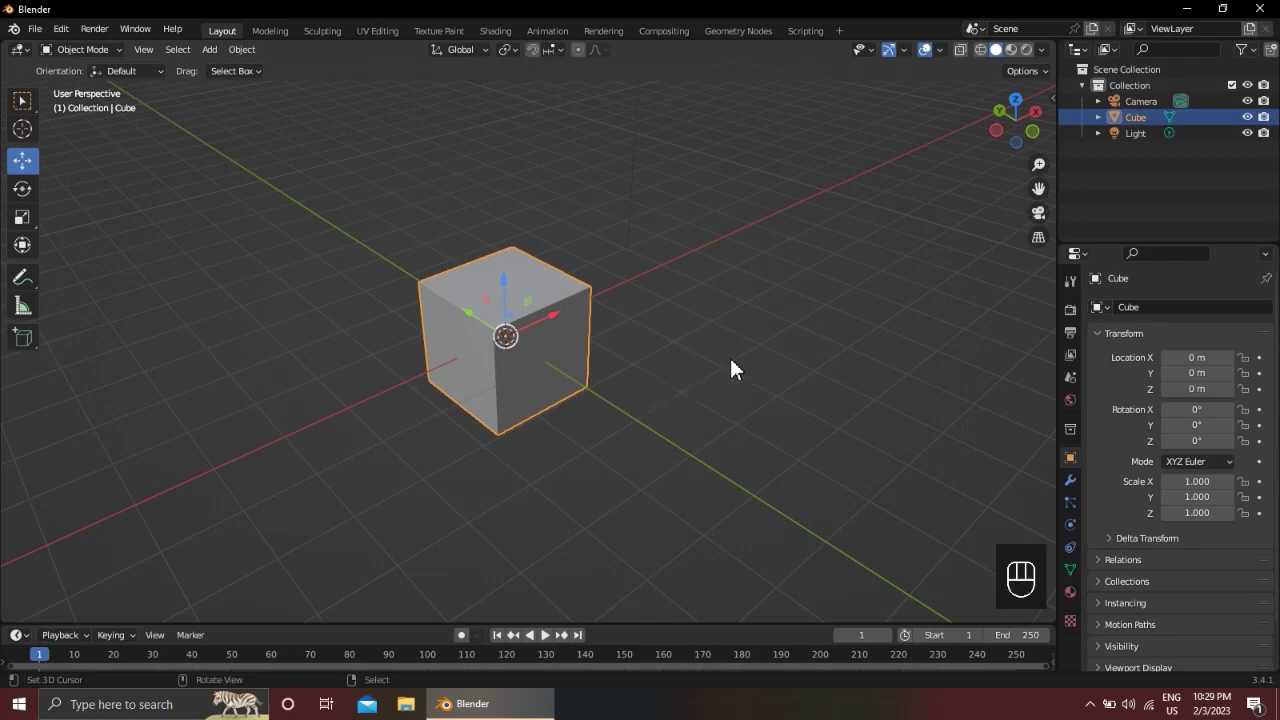
Try rotating the cube around the global X, Y and Z axes in turn, cancelling each rotation
{"action": "key", "text": "r"}
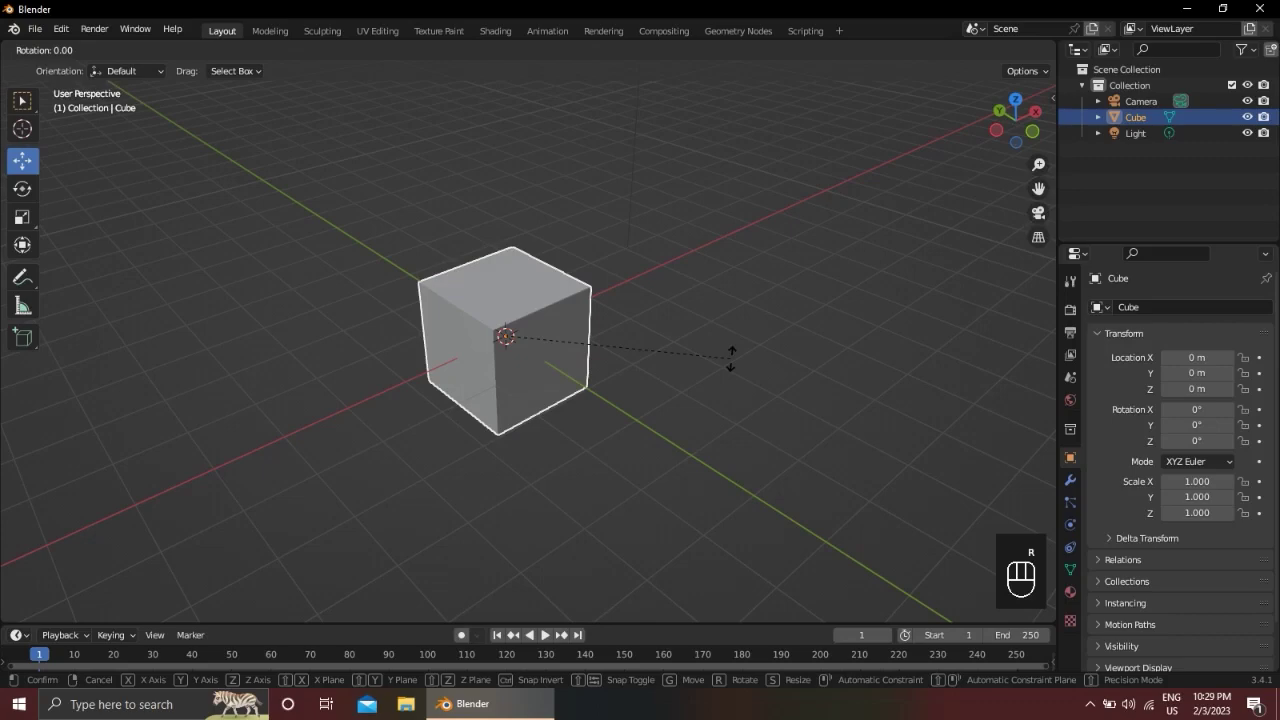
{"action": "key", "text": "x"}
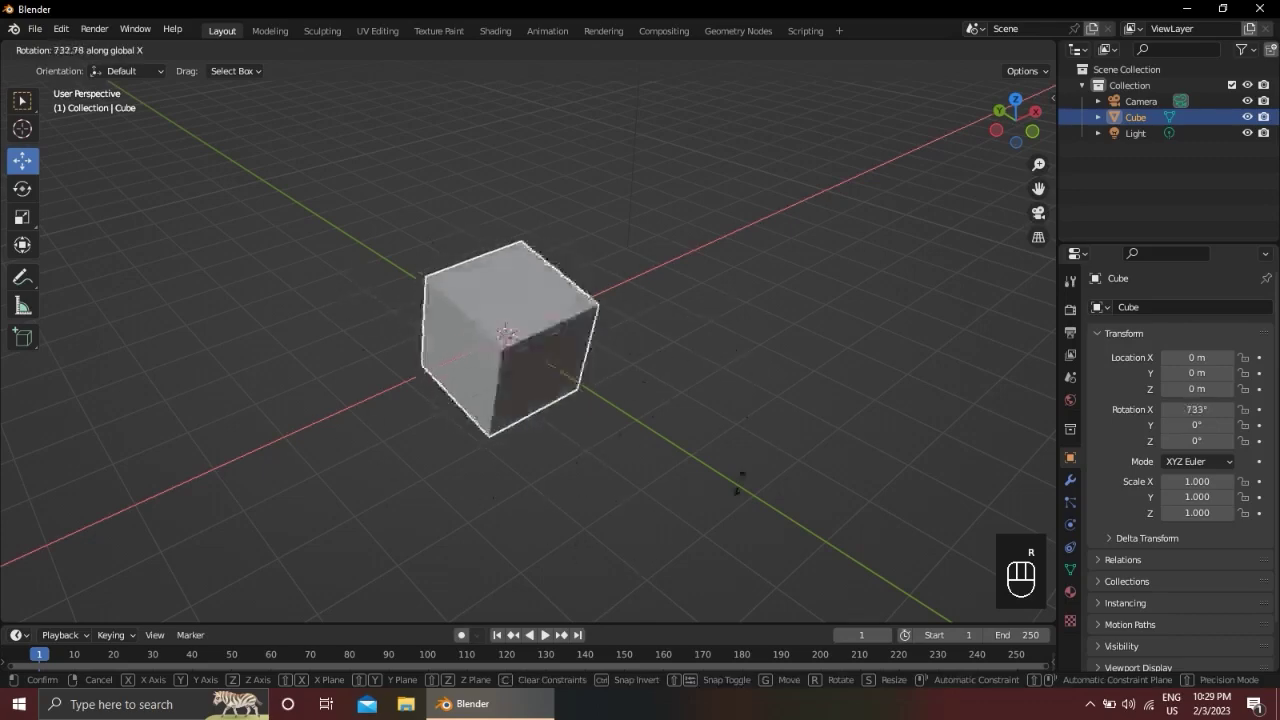
{"action": "right_click", "coordinate": [403, 417]}
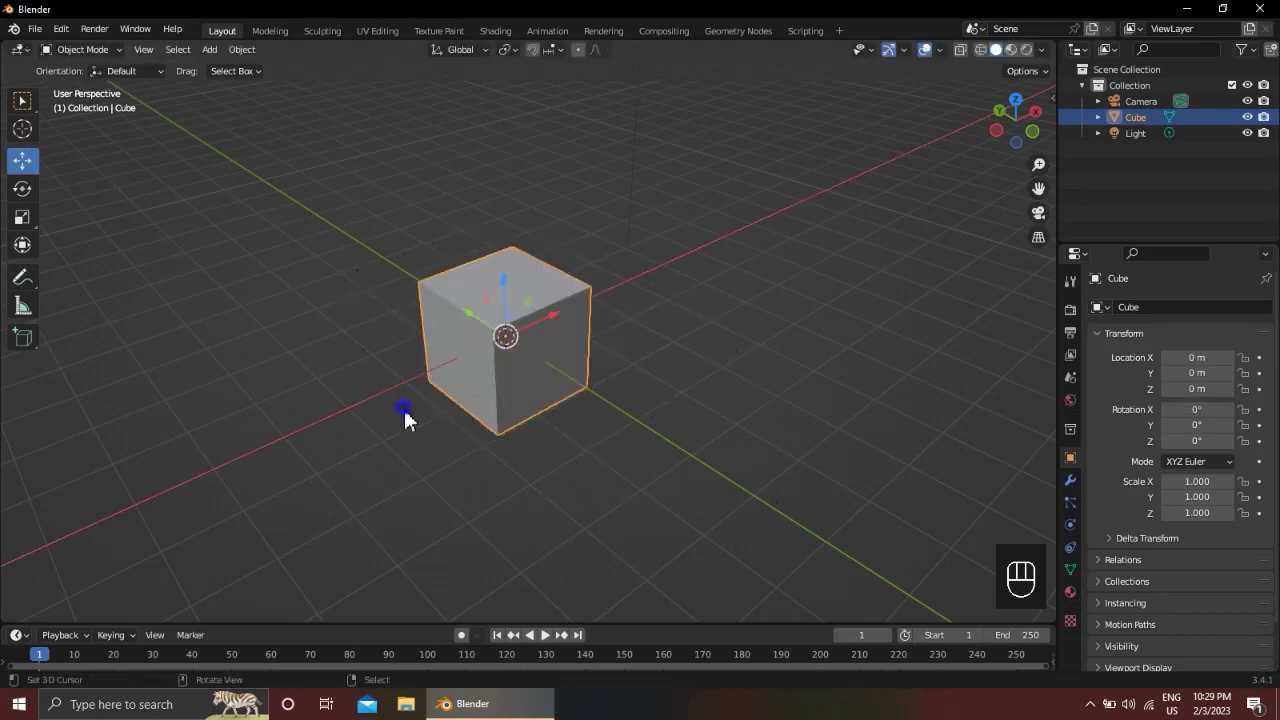
{"action": "key", "text": "r"}
{"action": "key", "text": "y"}
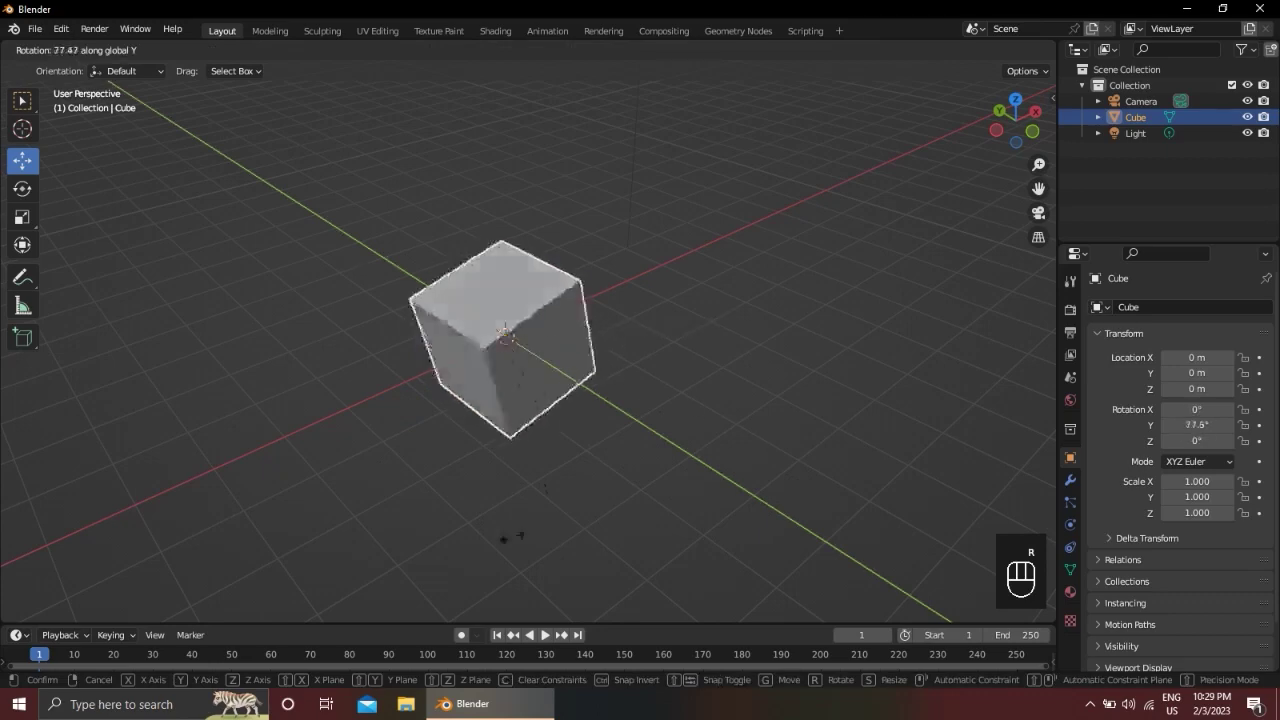
{"action": "right_click", "coordinate": [491, 443]}
{"action": "key", "text": "r"}
{"action": "key", "text": "z"}
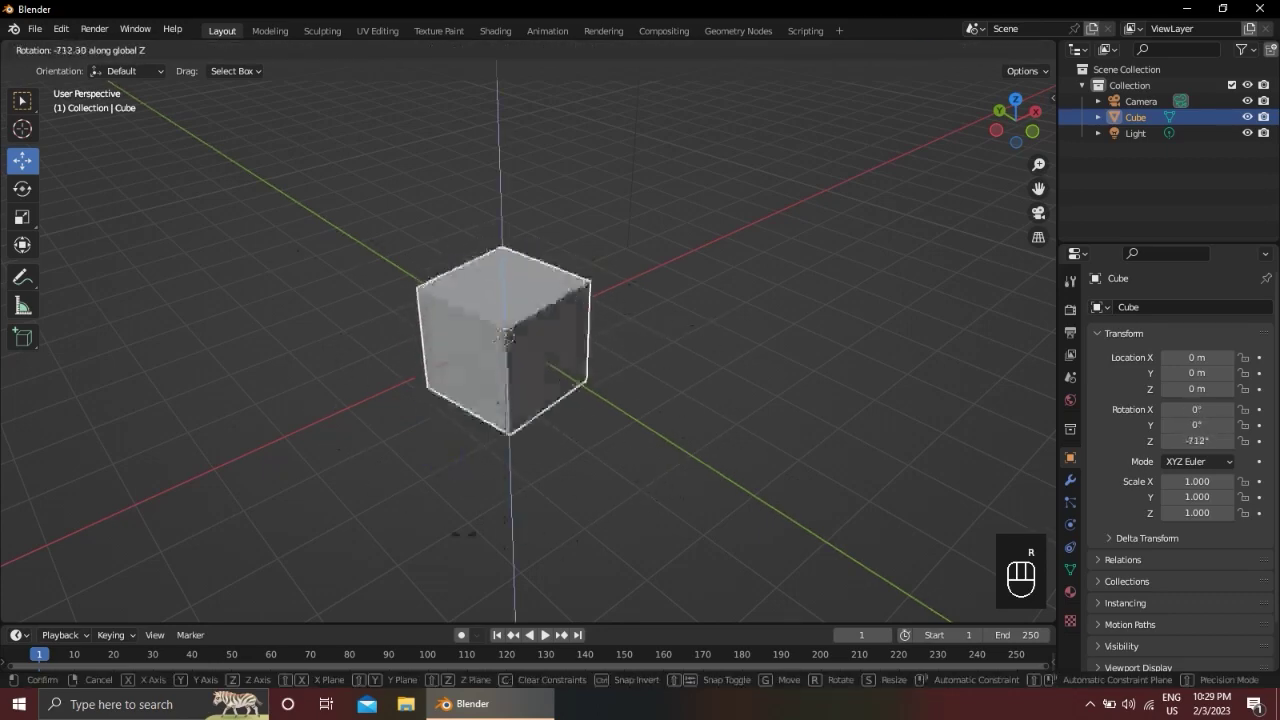
{"action": "right_click", "coordinate": [298, 430]}
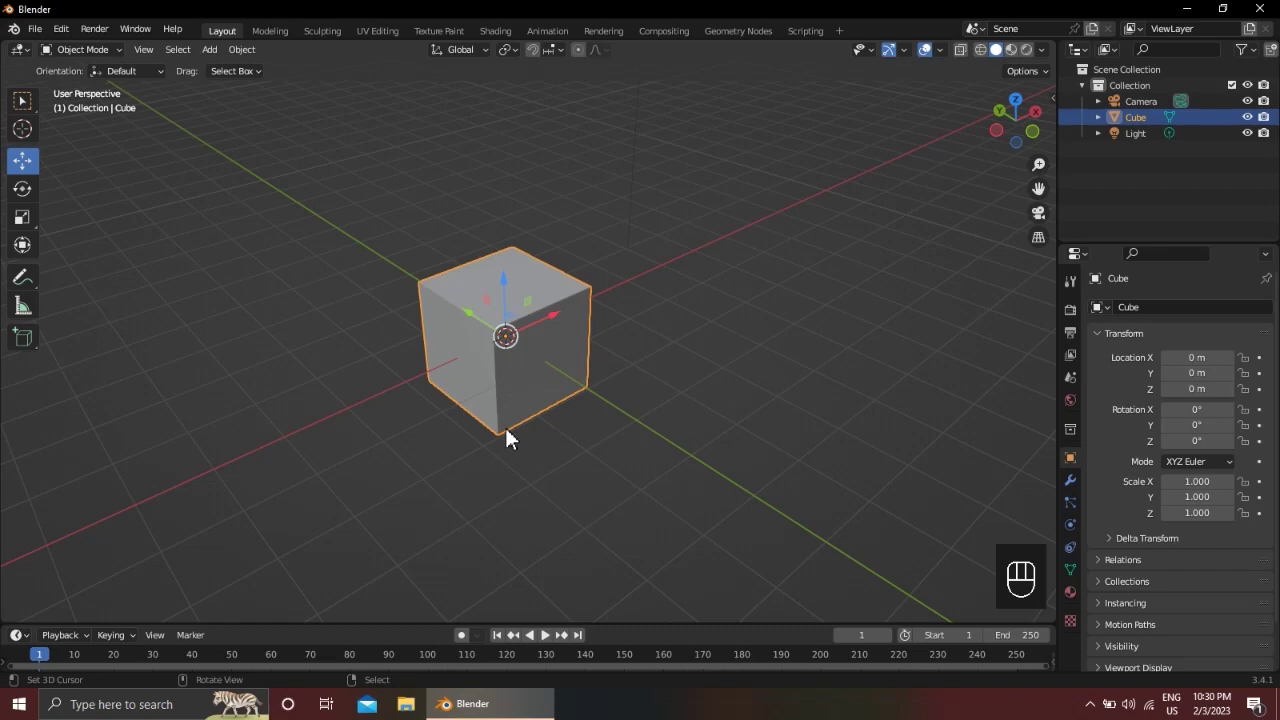
Start a new file and discard the unsaved changes to the current one
{"action": "scroll", "coordinate": [500, 414], "scroll_direction": "up", "scroll_amount": 2}
{"action": "middle_click_drag", "start_coordinate": [520, 405], "coordinate": [657, 380], "text": "shift"}
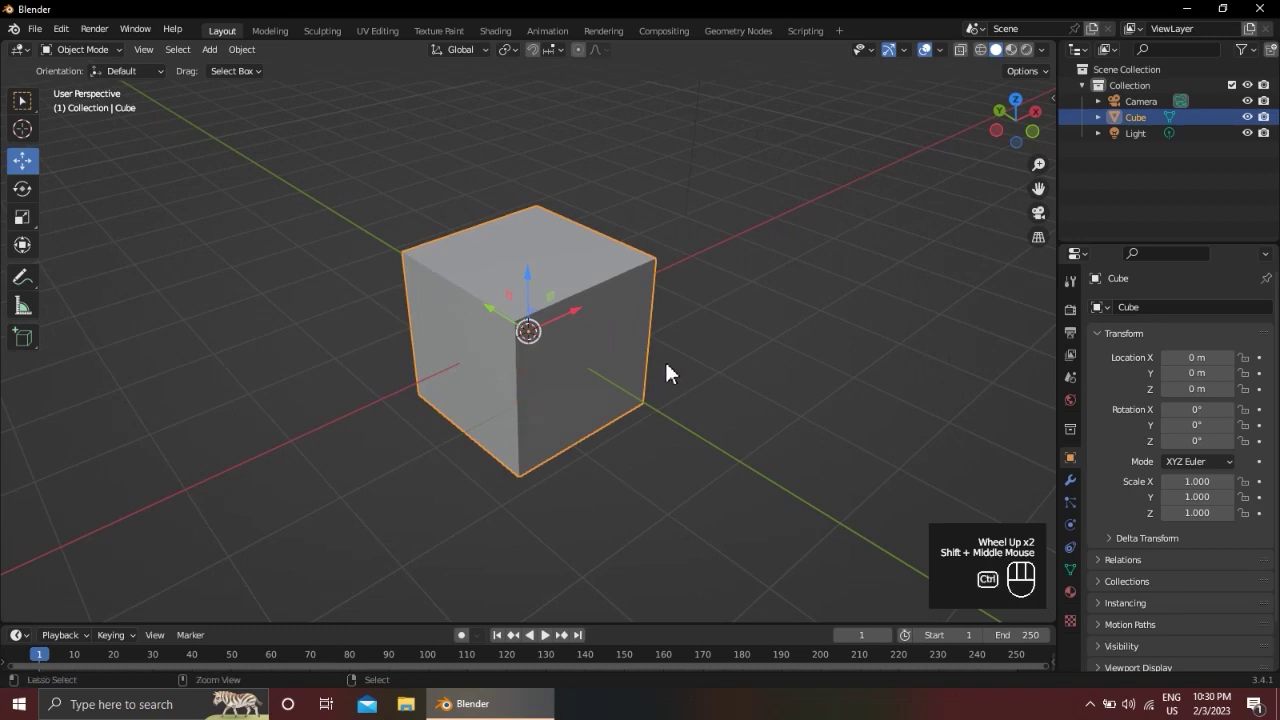
{"action": "key", "text": "ctrl+n"}
{"action": "left_click", "coordinate": [666, 365]}
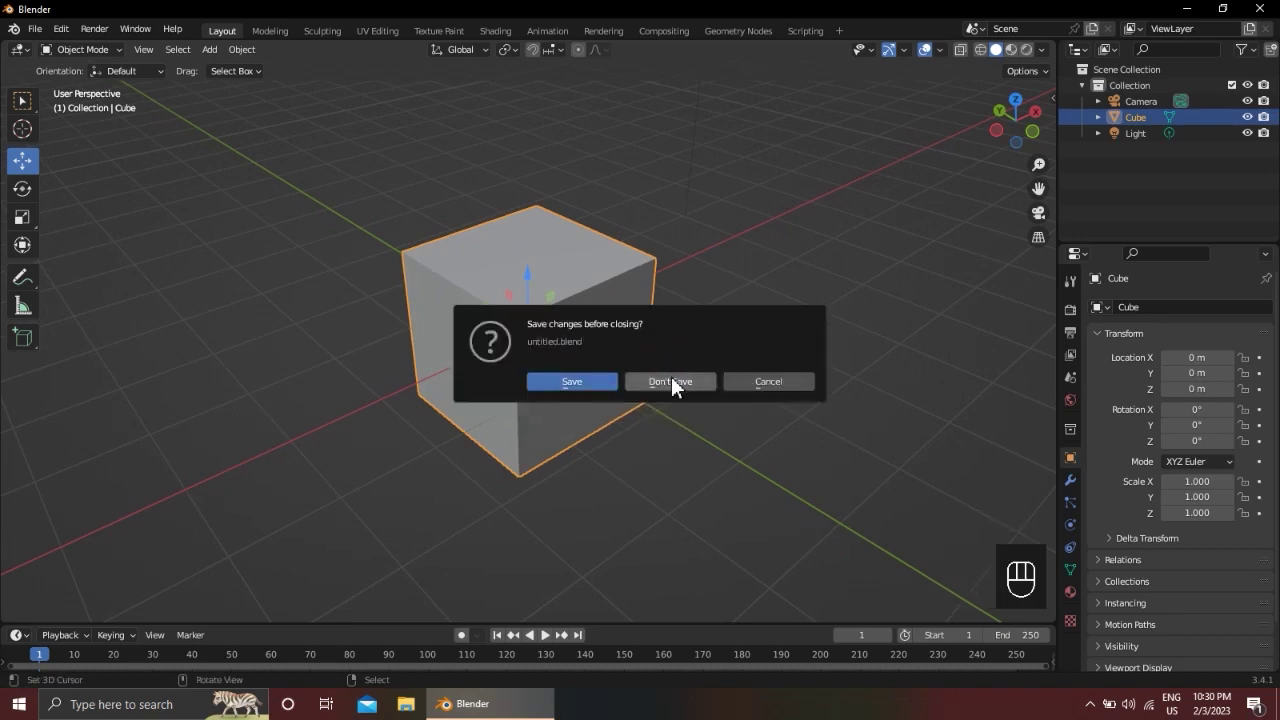
{"action": "left_click", "coordinate": [671, 381]}
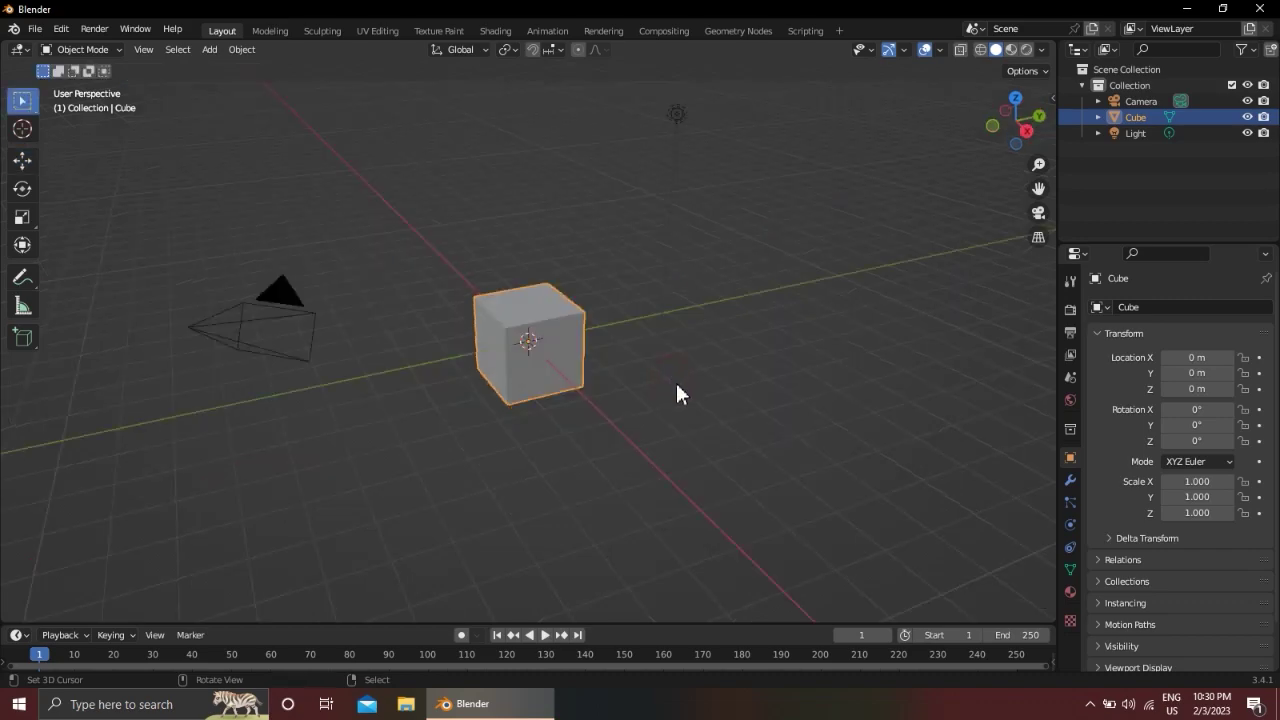
View the add-ons list in the Preferences window and close the window again
{"action": "middle_click_drag", "start_coordinate": [438, 376], "coordinate": [573, 390], "text": "alt"}
{"action": "scroll", "coordinate": [538, 394], "scroll_direction": "up", "scroll_amount": 2}
{"action": "scroll", "coordinate": [566, 376], "scroll_direction": "up", "scroll_amount": 2}
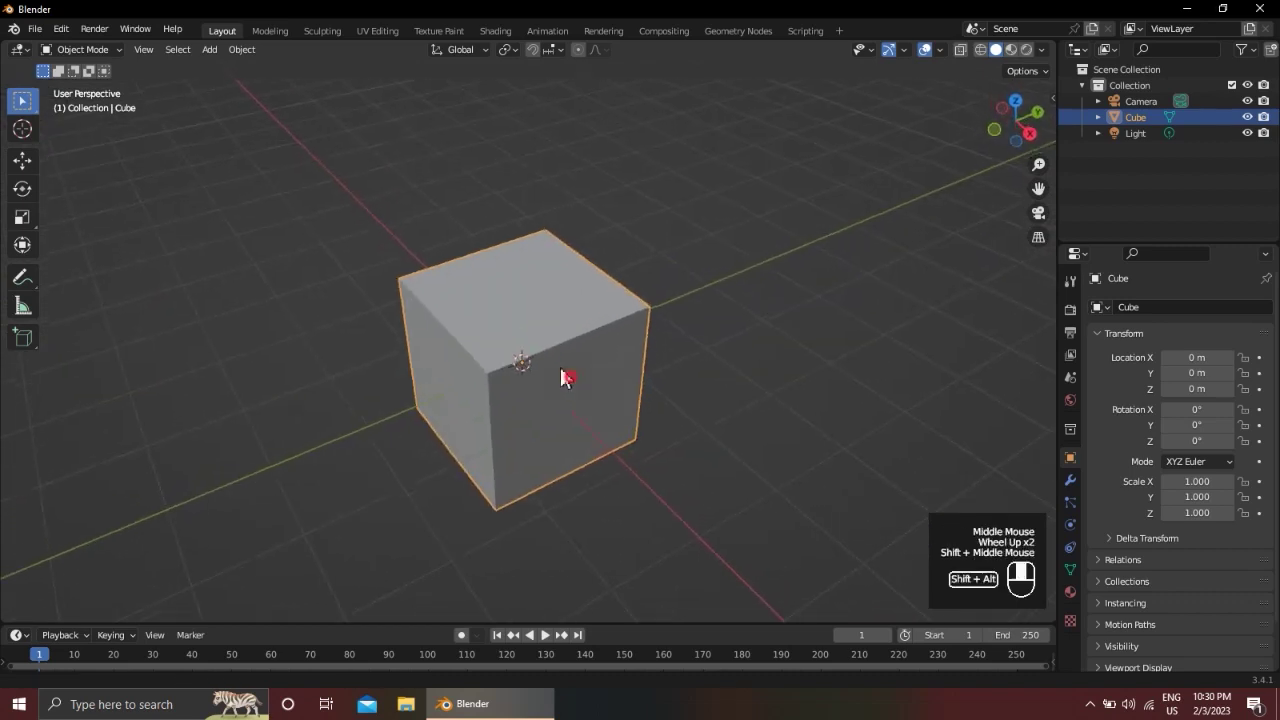
{"action": "scroll", "coordinate": [548, 370], "scroll_direction": "down", "scroll_amount": 2}
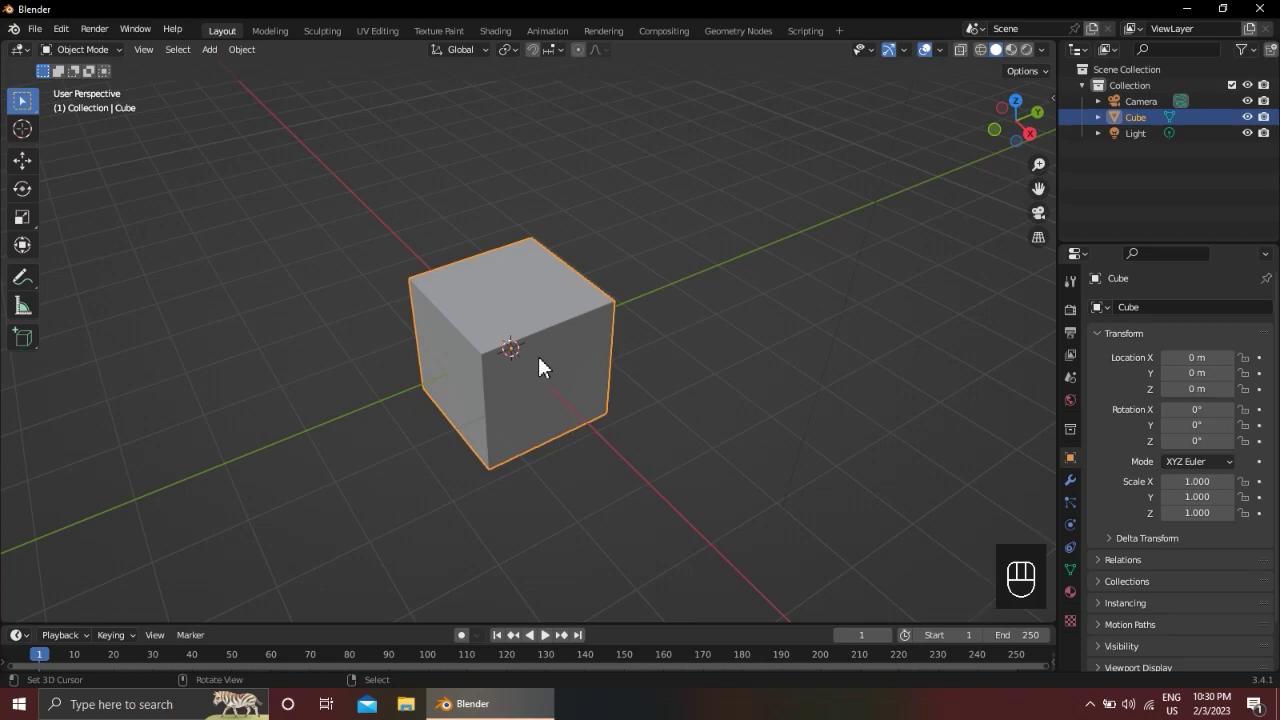
{"action": "left_click", "coordinate": [60, 29]}
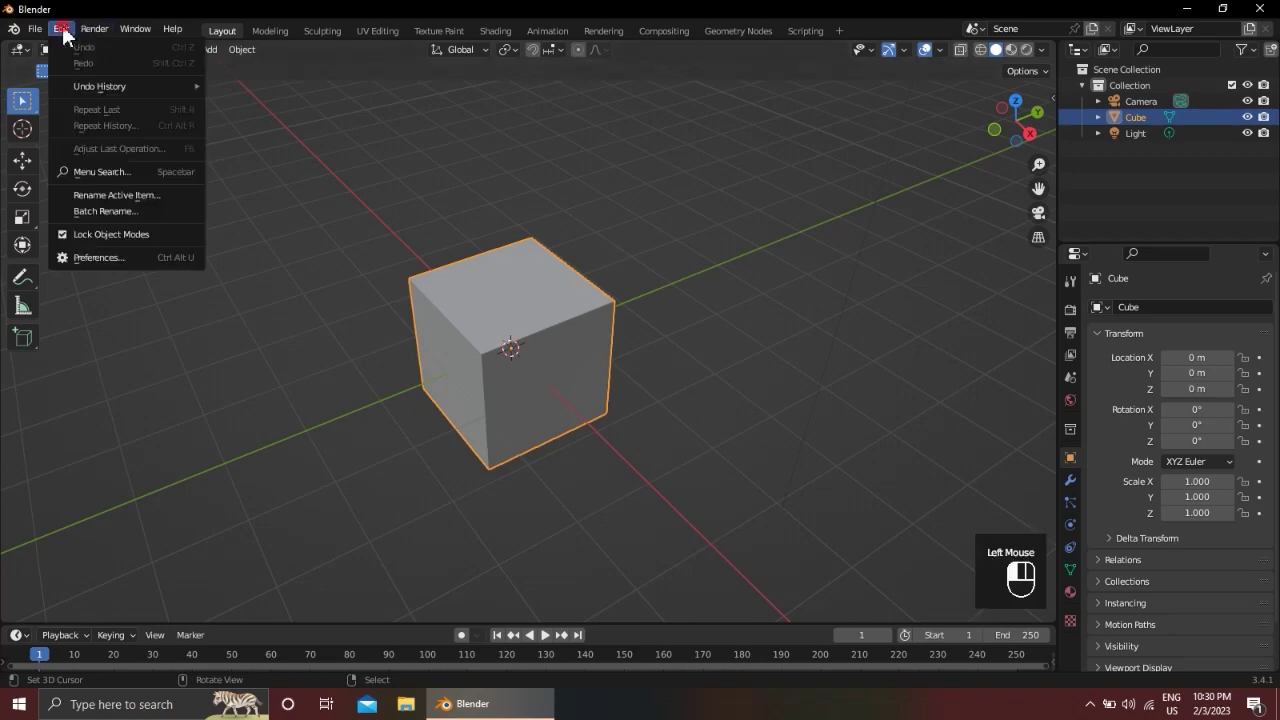
{"action": "left_click", "coordinate": [108, 259]}
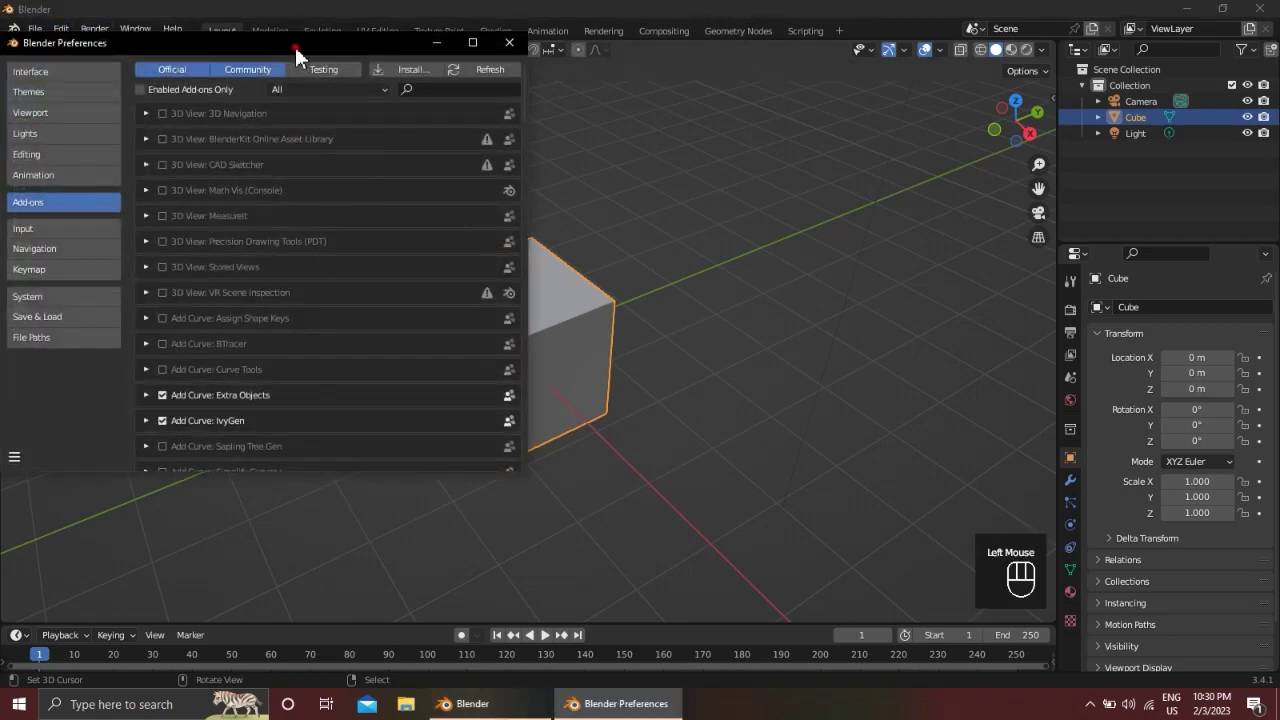
{"action": "left_click_drag", "start_coordinate": [295, 47], "coordinate": [583, 145]}
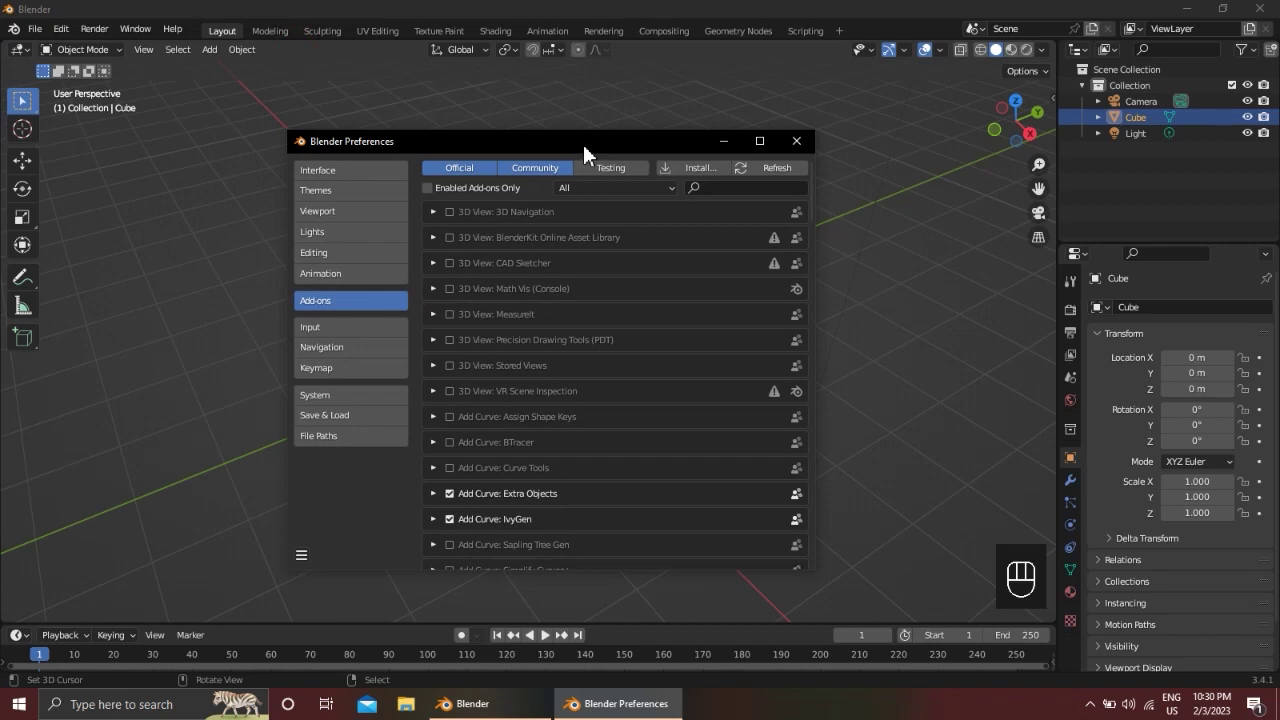
{"action": "left_click", "coordinate": [792, 140]}
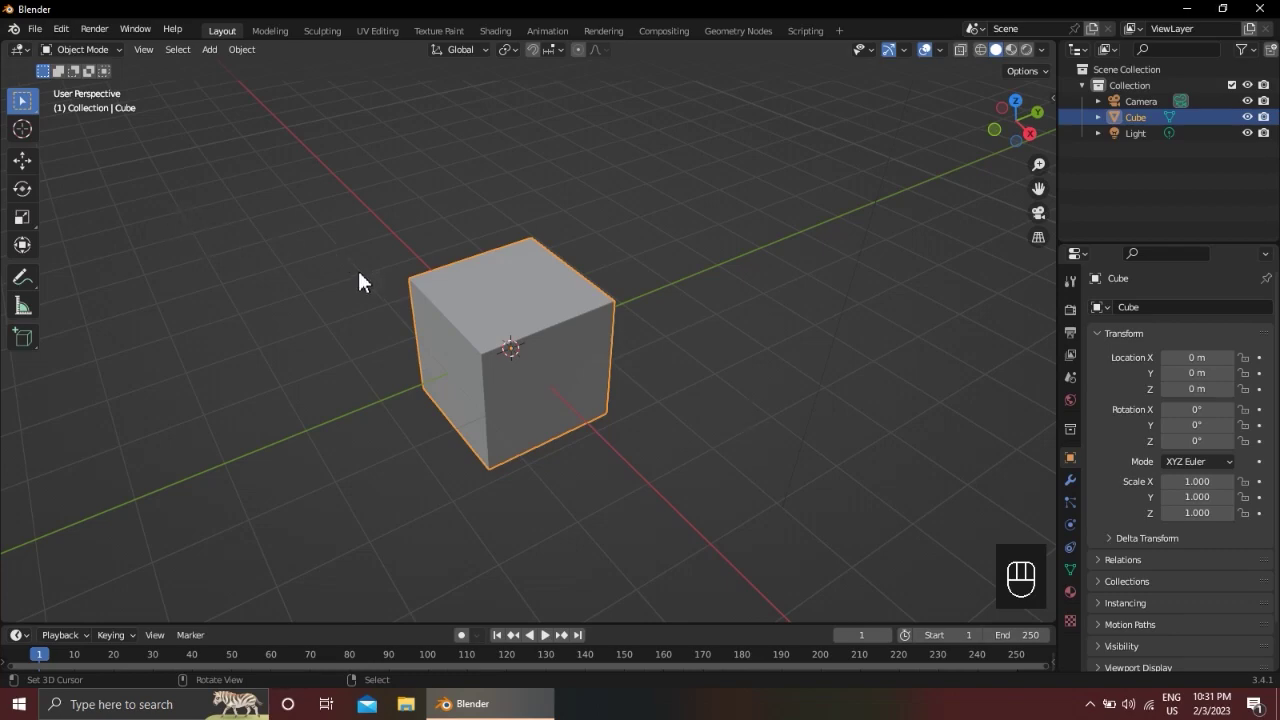
Reopen the Preferences at the add-ons section and search for "bool"
{"action": "middle_click_drag", "start_coordinate": [359, 271], "coordinate": [394, 265]}
{"action": "left_click", "coordinate": [62, 30]}
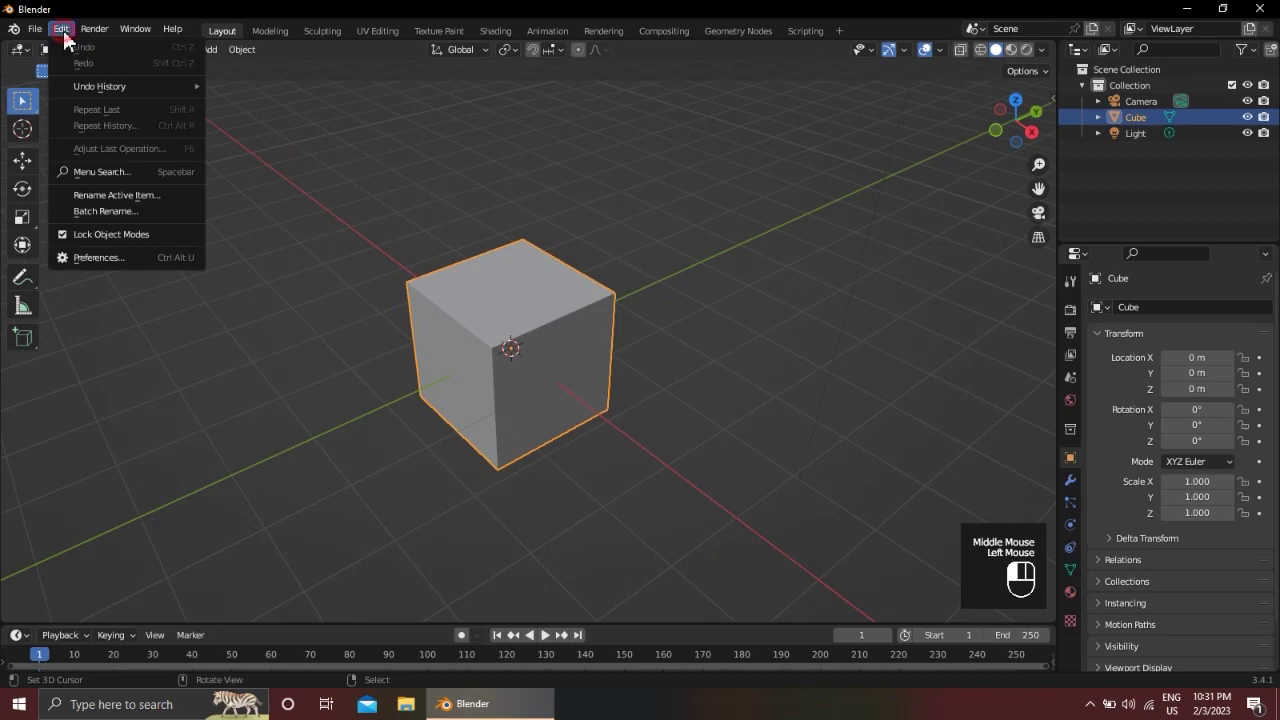
{"action": "left_click", "coordinate": [117, 261]}
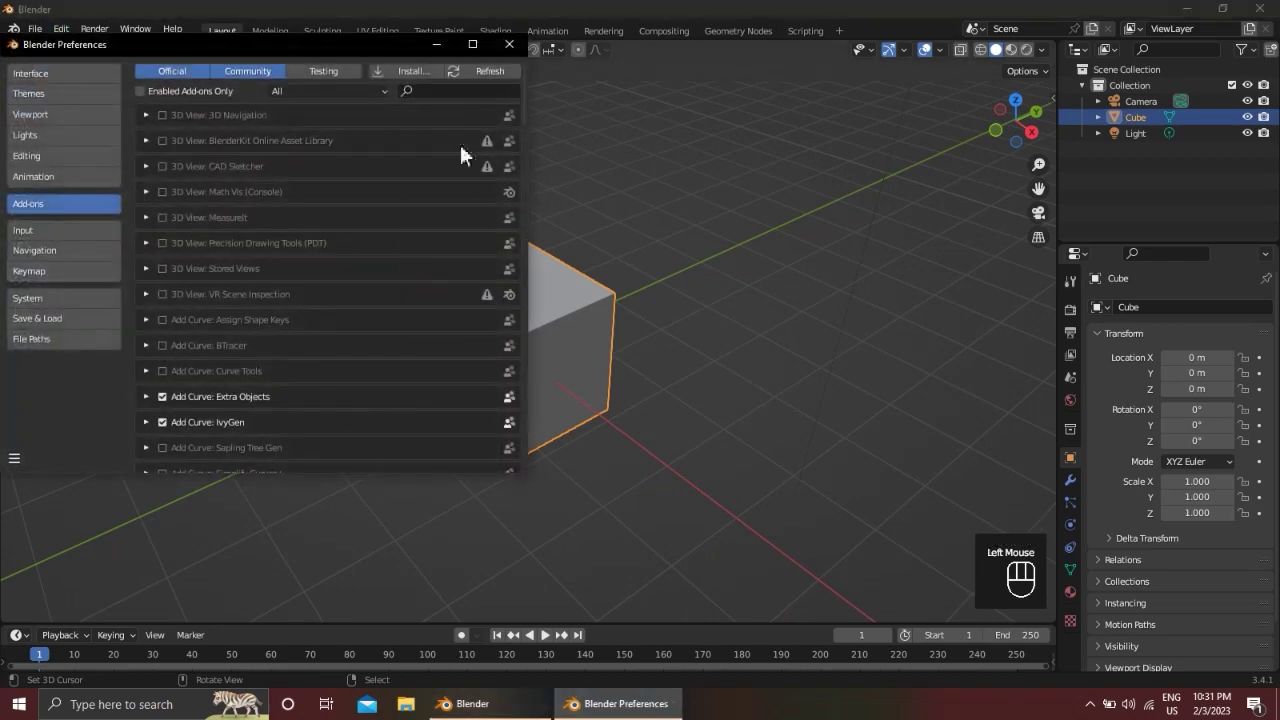
{"action": "left_click_drag", "start_coordinate": [371, 50], "coordinate": [608, 144]}
{"action": "left_click", "coordinate": [245, 278]}
{"action": "left_click", "coordinate": [268, 296]}
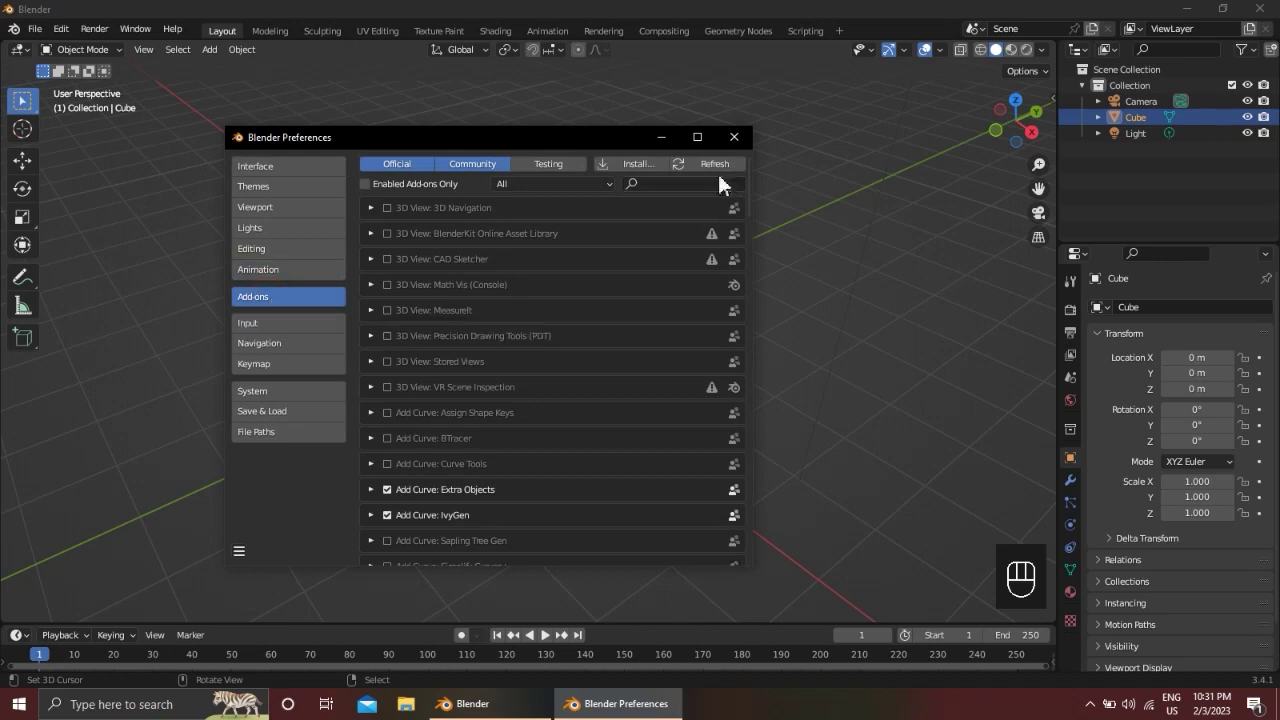
{"action": "left_click", "coordinate": [675, 184]}
{"action": "type", "text": "bool"}
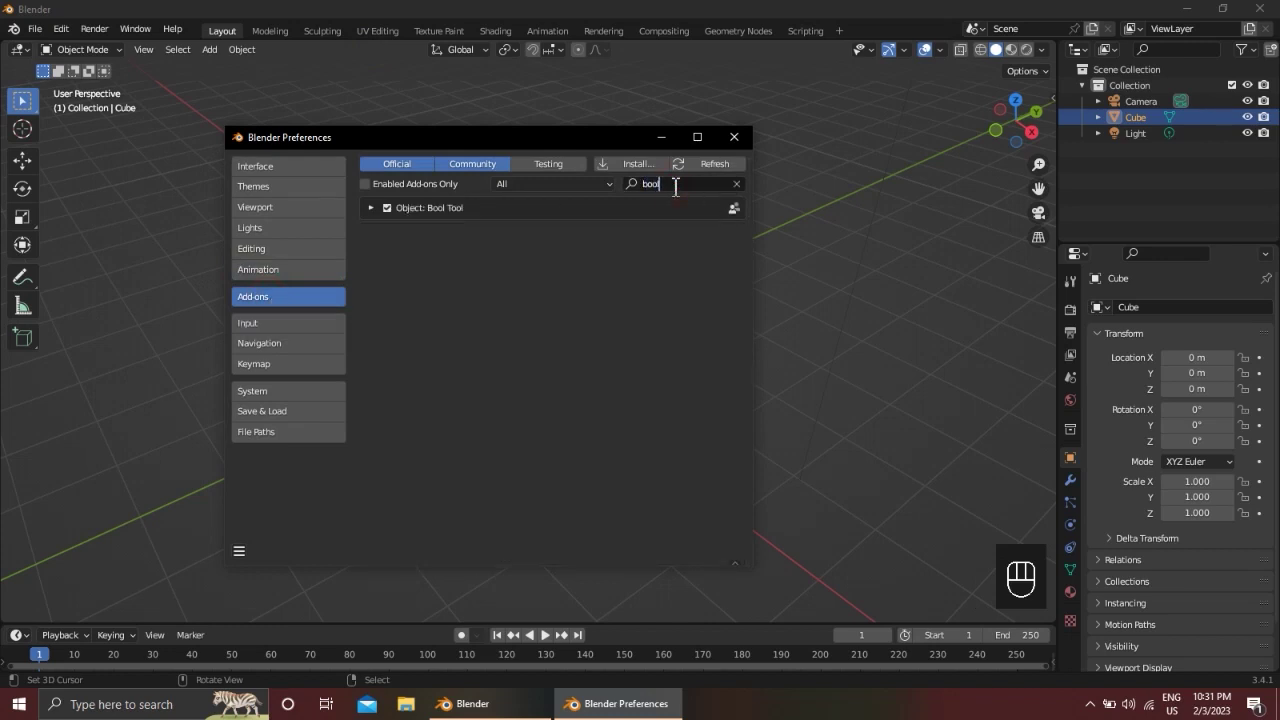
{"action": "left_click", "coordinate": [508, 298]}
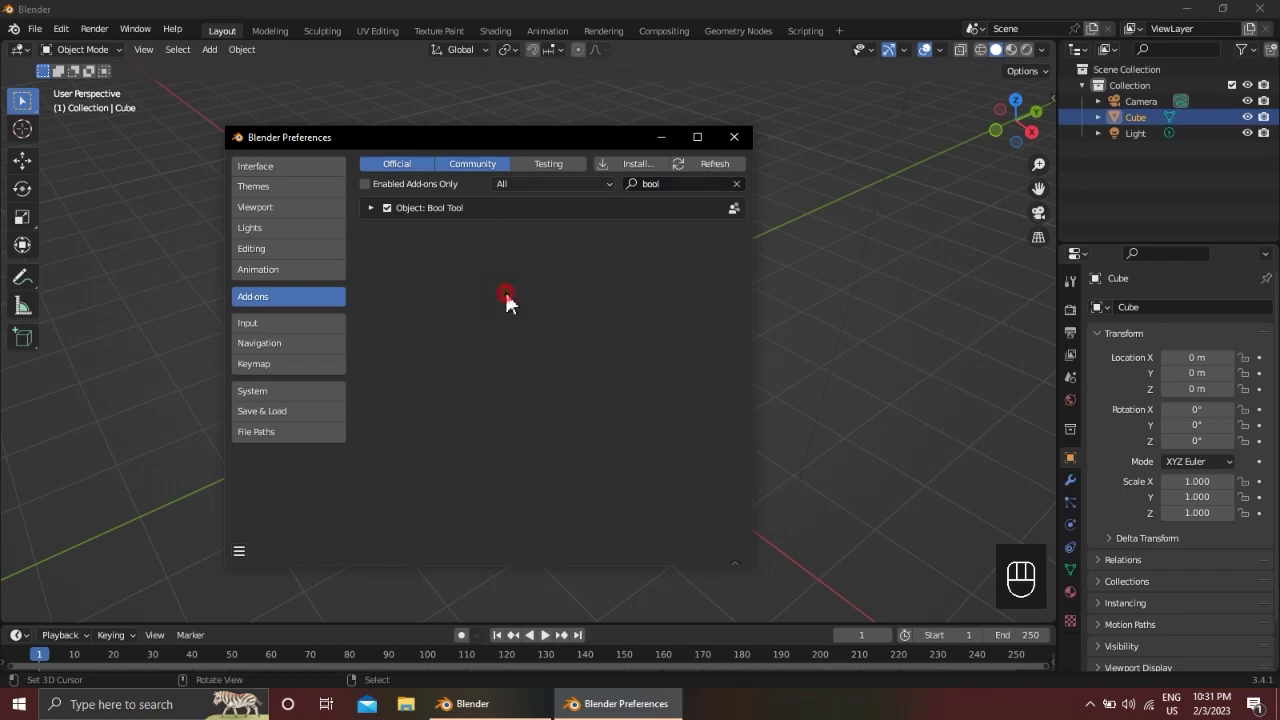
Disable the Bool Tool add-on and enable it again
{"action": "left_click", "coordinate": [386, 209]}
{"action": "left_click", "coordinate": [388, 206]}
View the options for saving and auto-saving the preferences, and close the Preferences window
{"action": "left_click", "coordinate": [239, 550]}
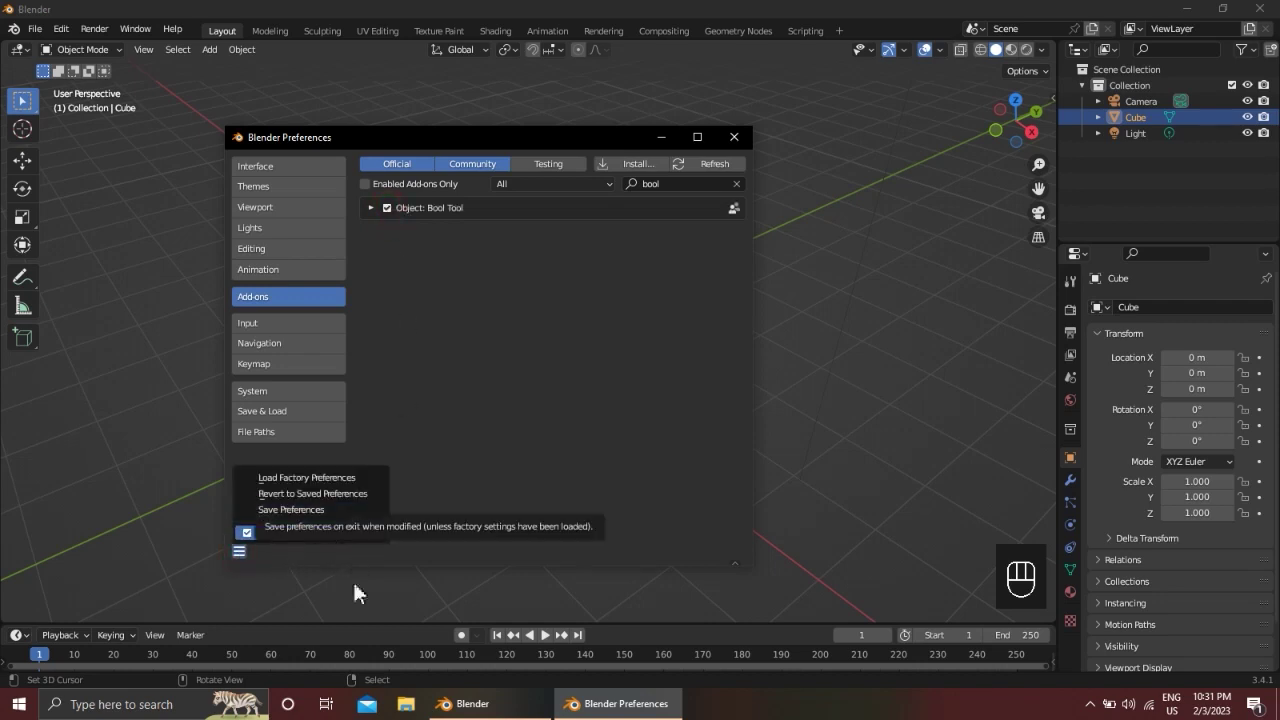
{"action": "left_click", "coordinate": [369, 455]}
{"action": "left_click", "coordinate": [239, 551]}
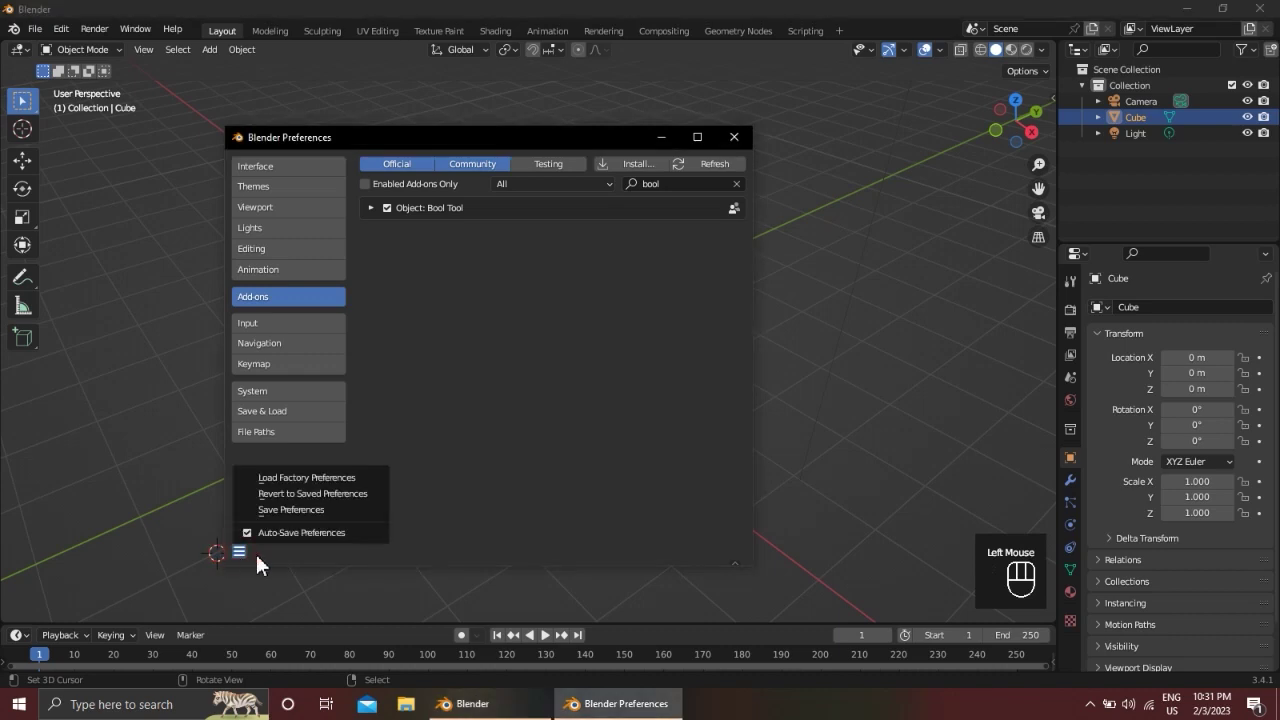
{"action": "left_click", "coordinate": [320, 557]}
{"action": "left_click", "coordinate": [239, 551]}
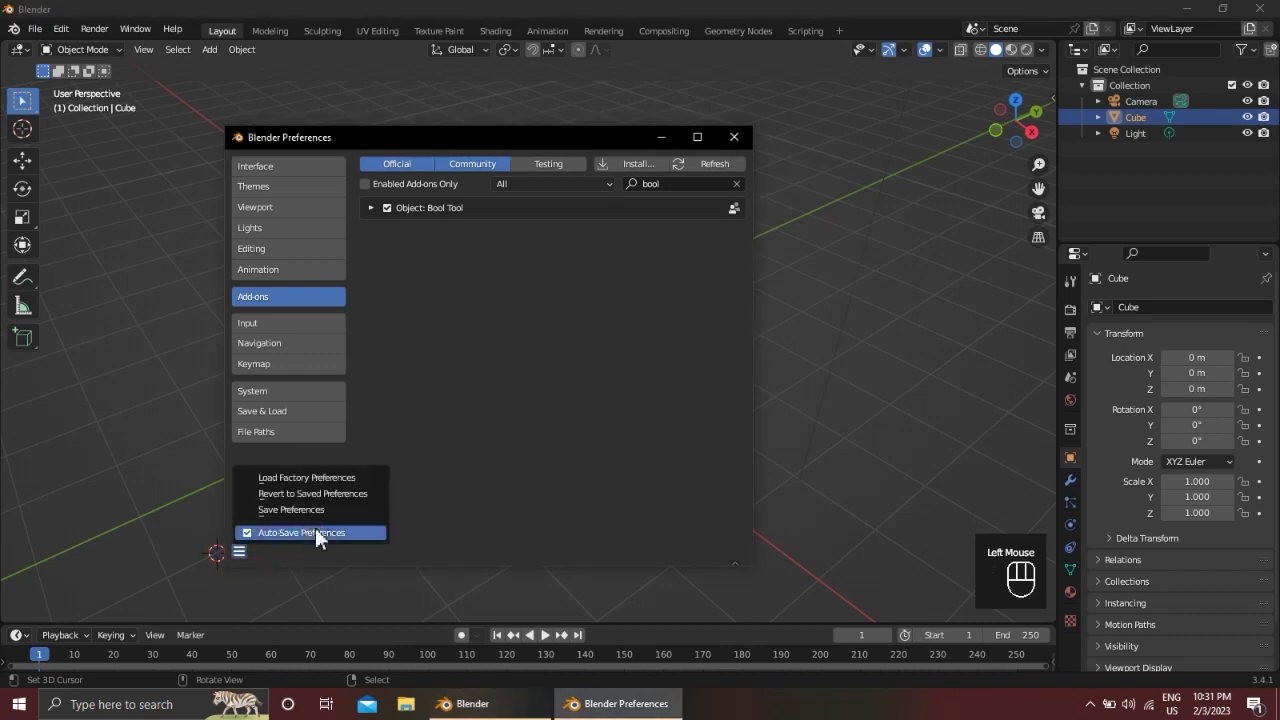
{"action": "left_click", "coordinate": [734, 137]}
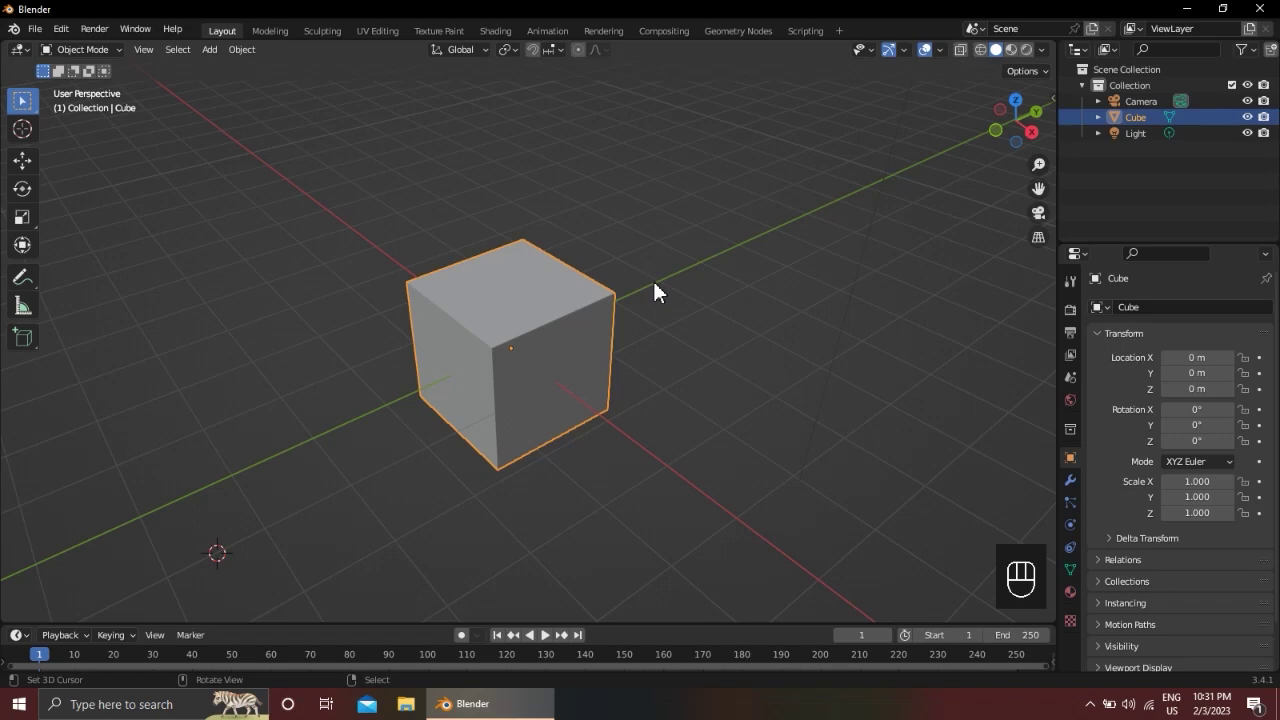
Duplicate the default cube and leave the copy at the original's location
{"action": "left_click", "coordinate": [239, 51]}
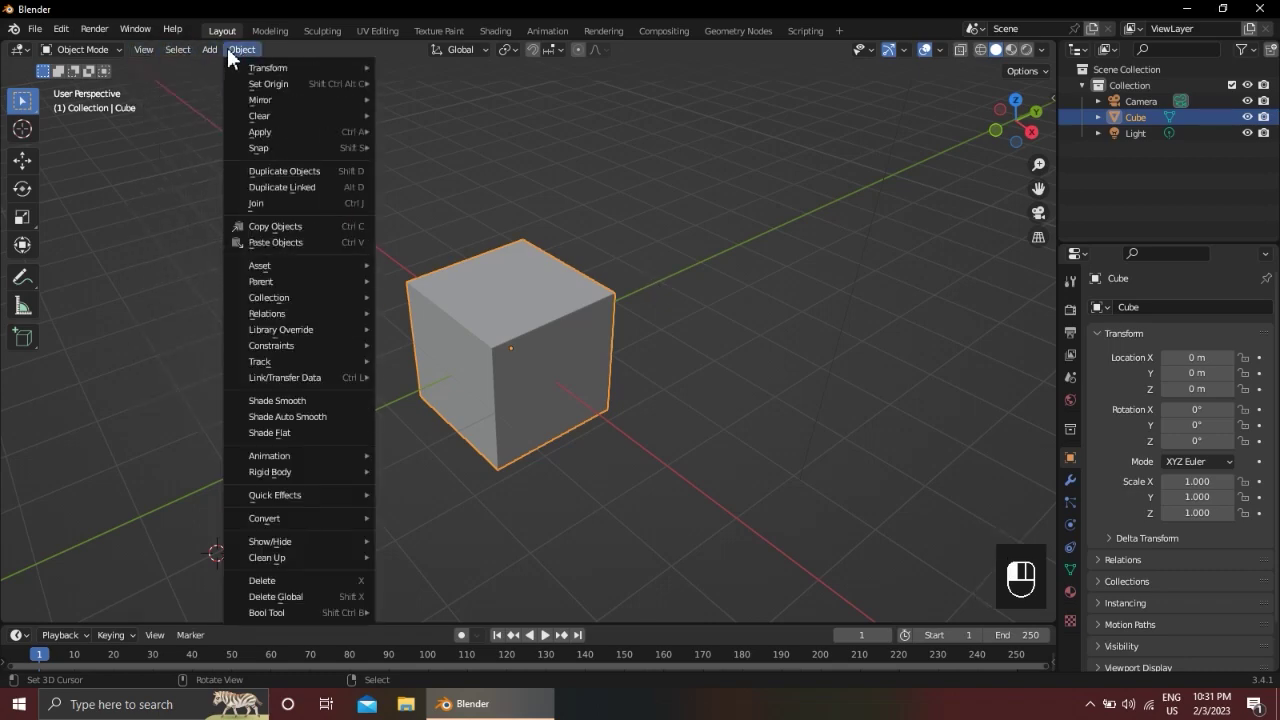
{"action": "mouse_move", "coordinate": [330, 334]}
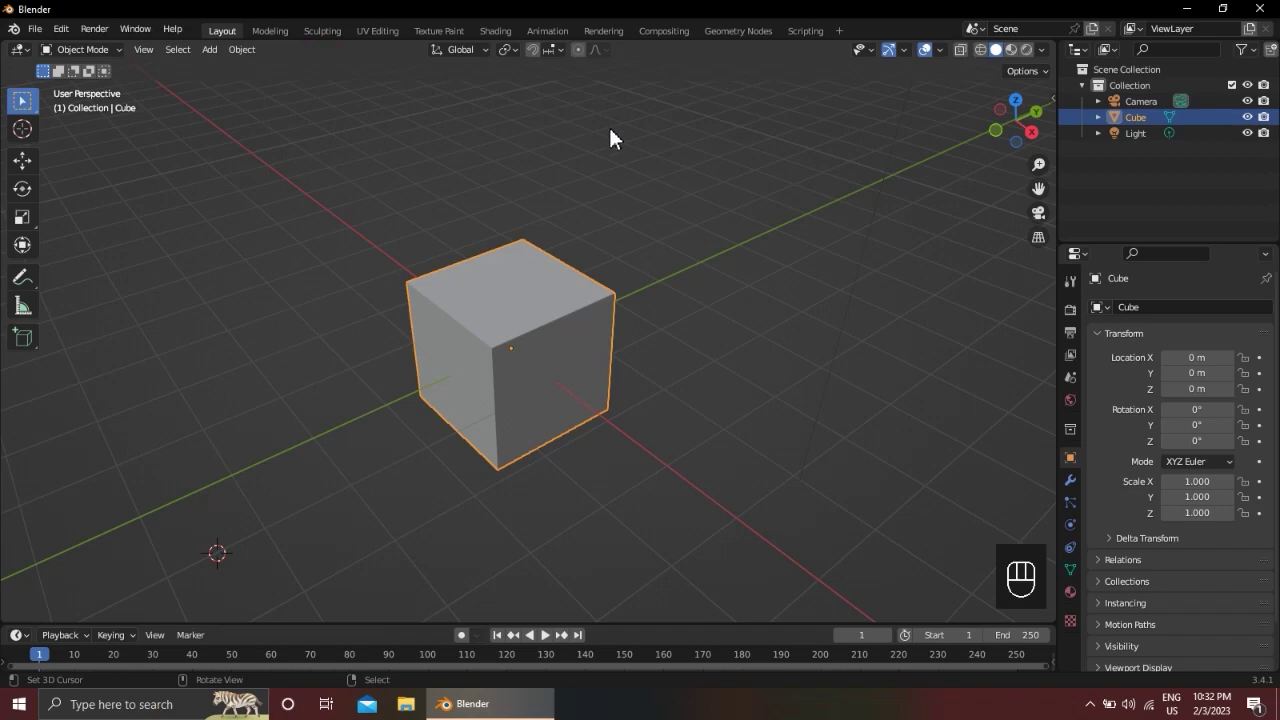
{"action": "left_click", "coordinate": [242, 49]}
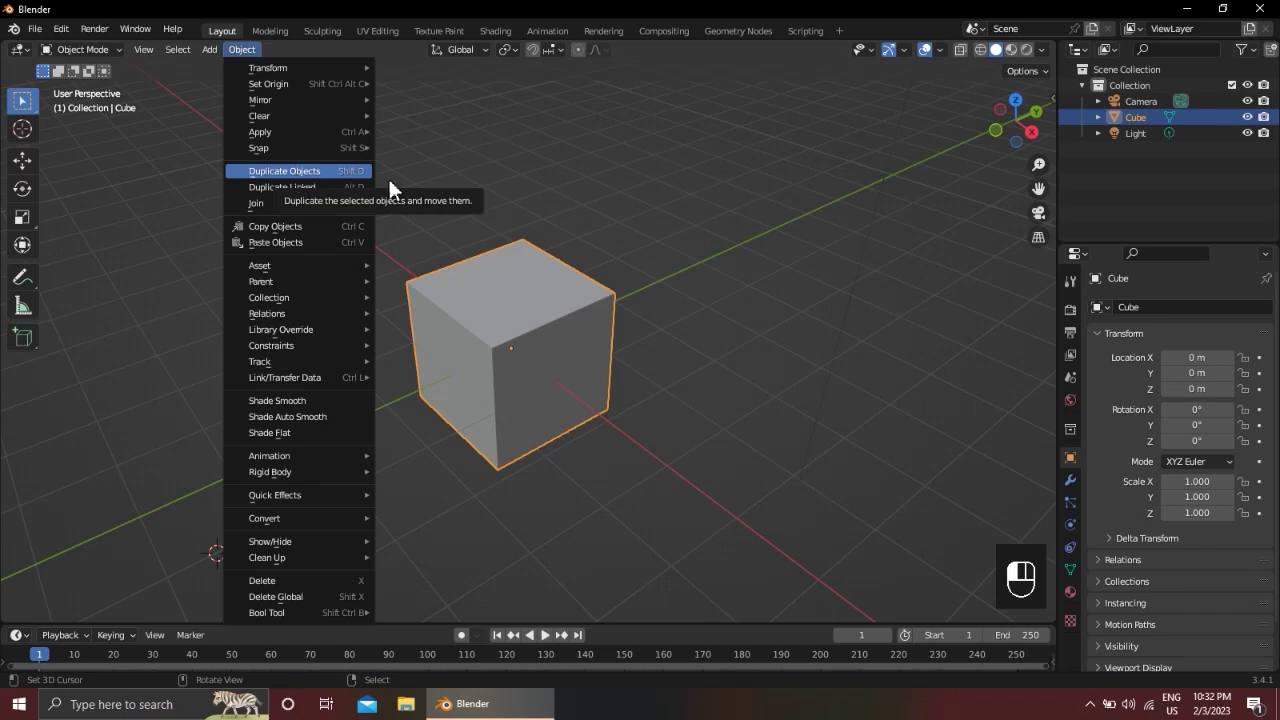
{"action": "key", "text": "shift"}
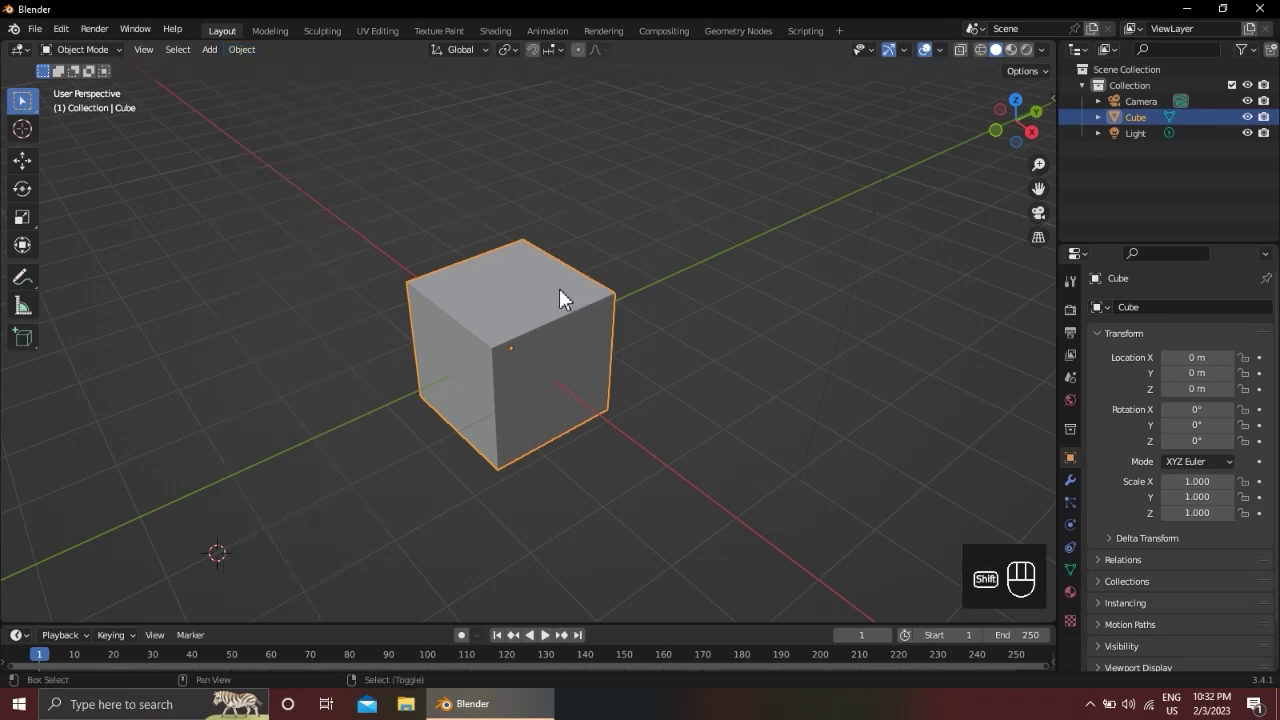
{"action": "key", "text": "shift+d"}
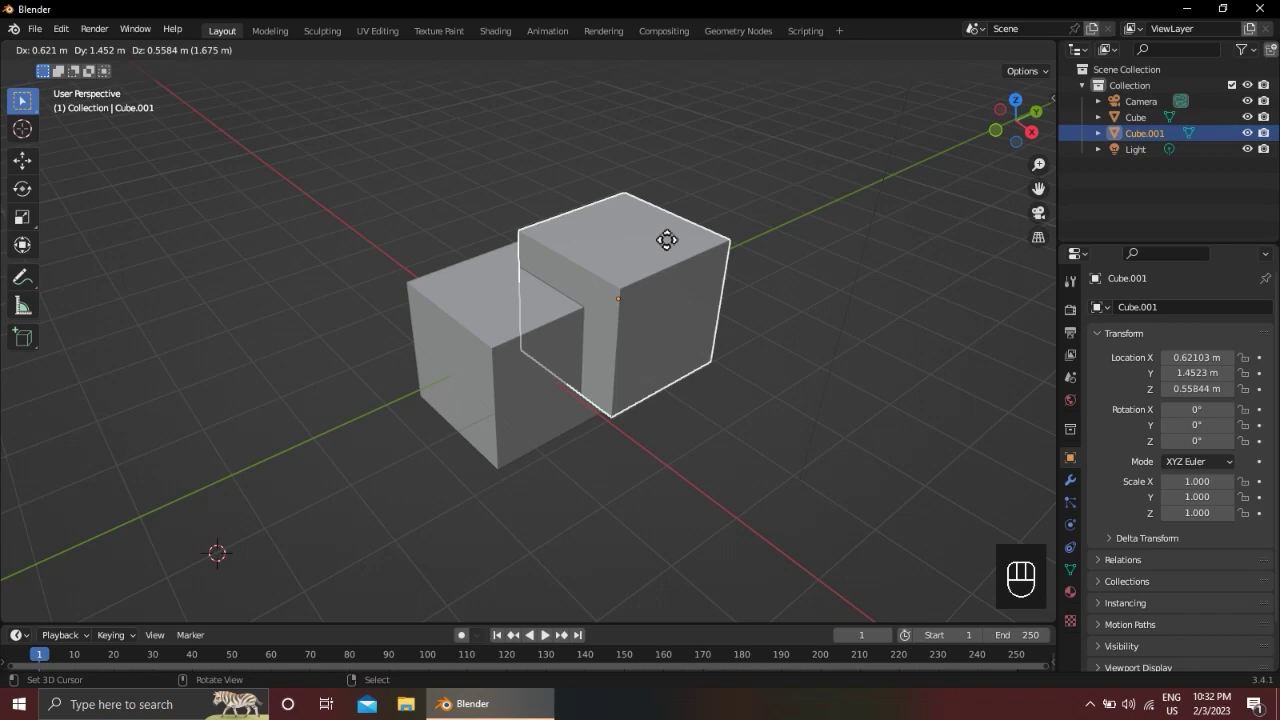
{"action": "right_click", "coordinate": [667, 240]}
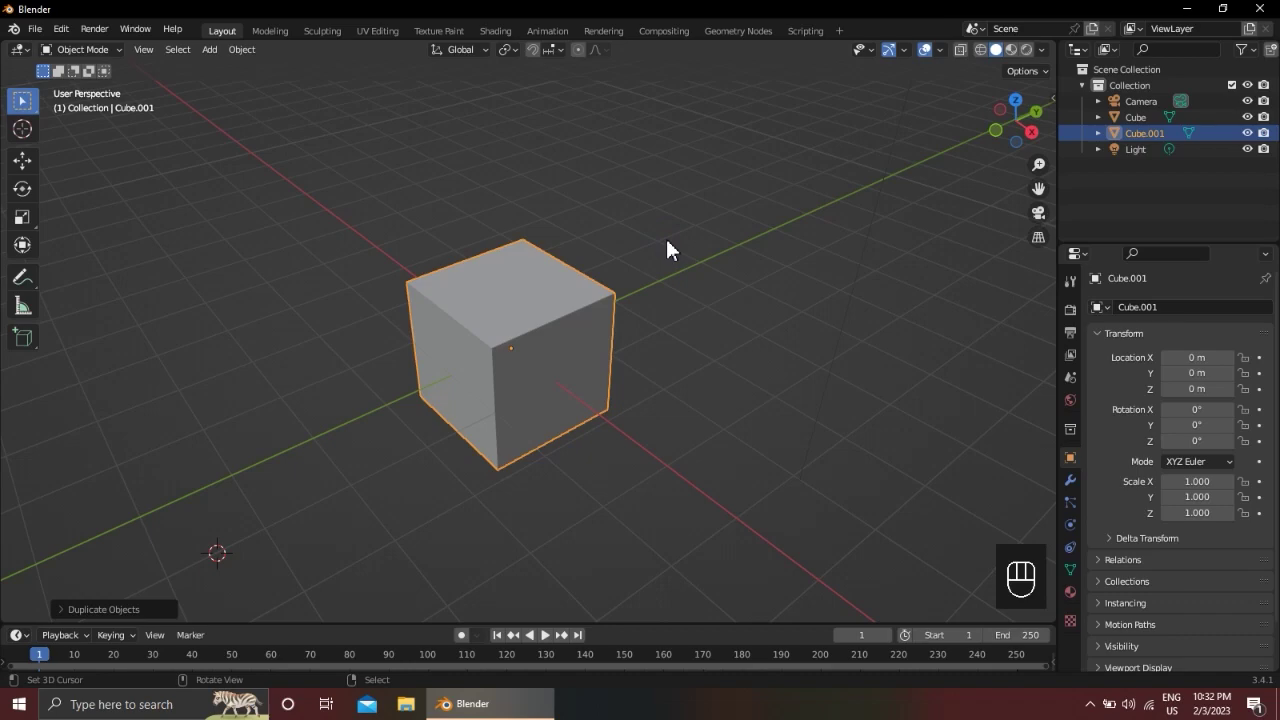
{"action": "key", "text": "g"}
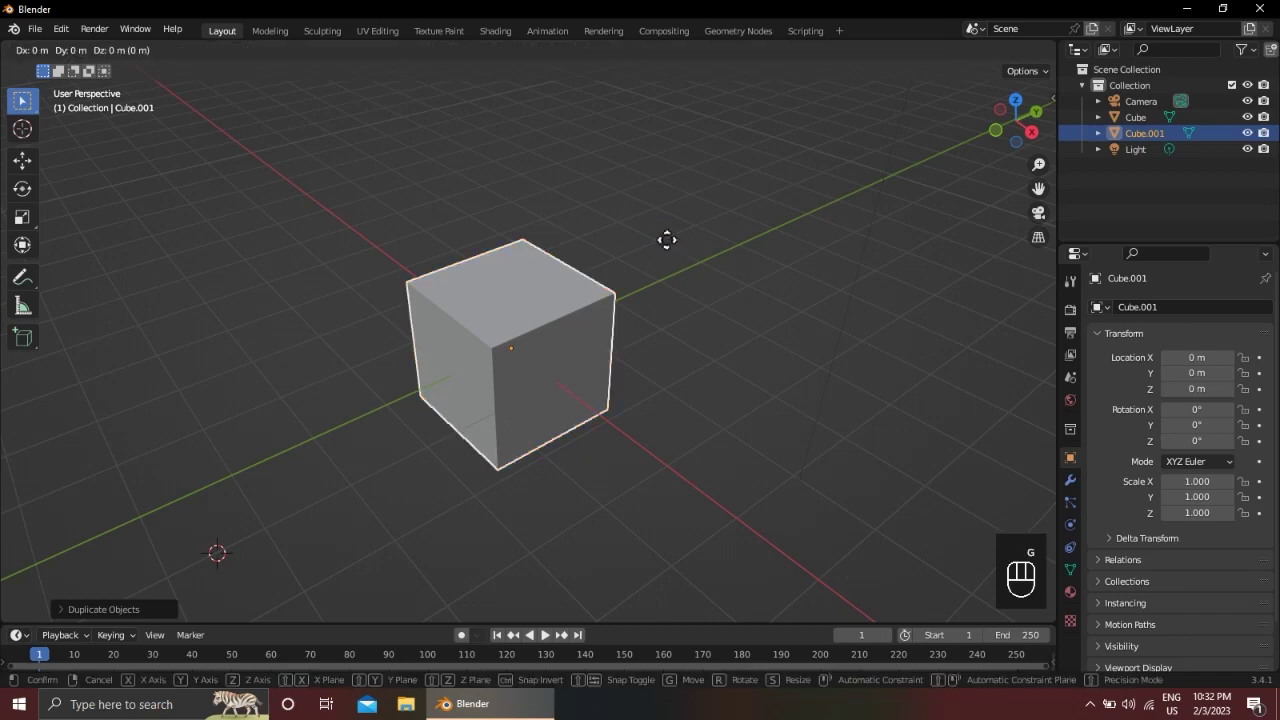
{"action": "key", "text": "x"}
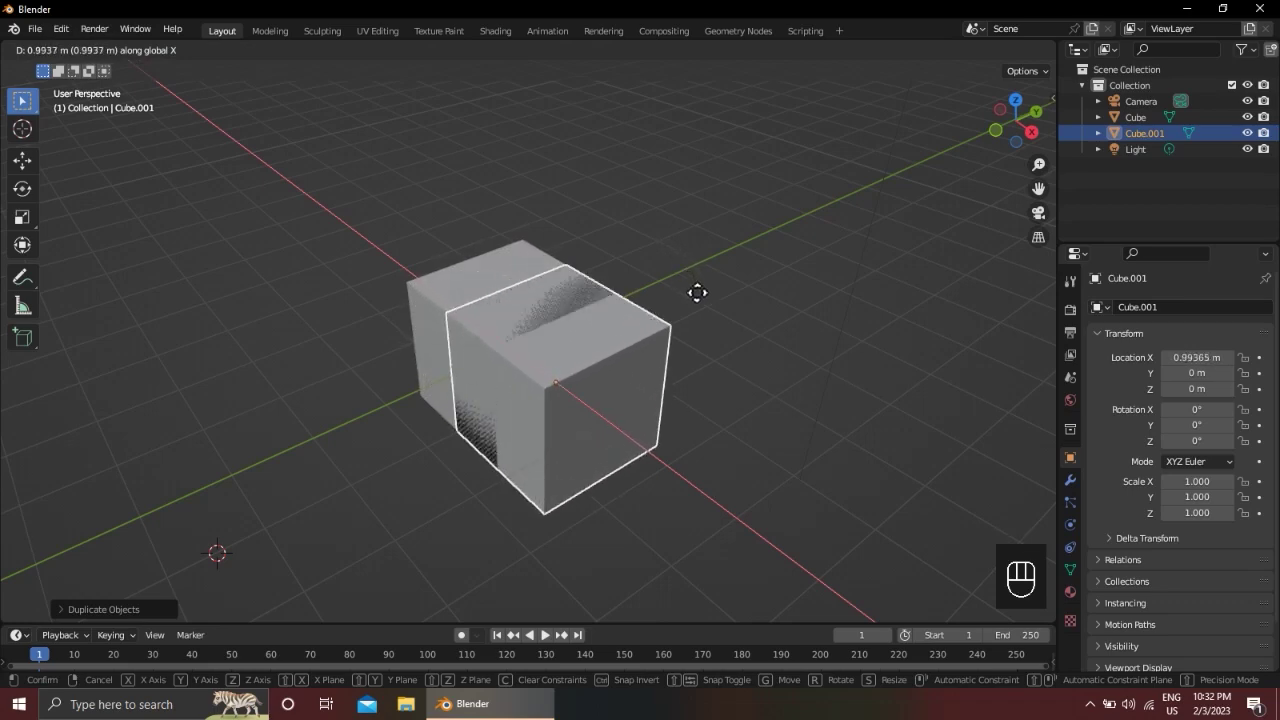
{"action": "right_click", "coordinate": [697, 292]}
Move the duplicated cube about 0.79 m along the global X axis so it partly overlaps the original
{"action": "key", "text": "g"}
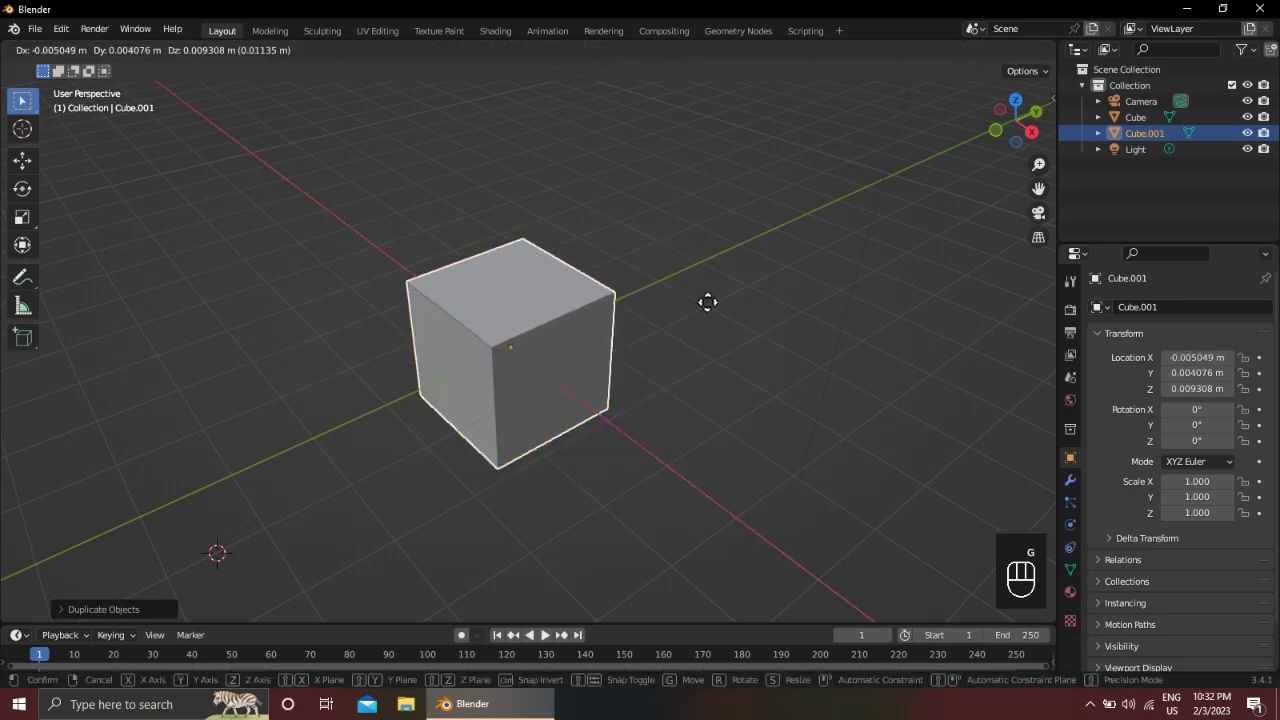
{"action": "key", "text": "x"}
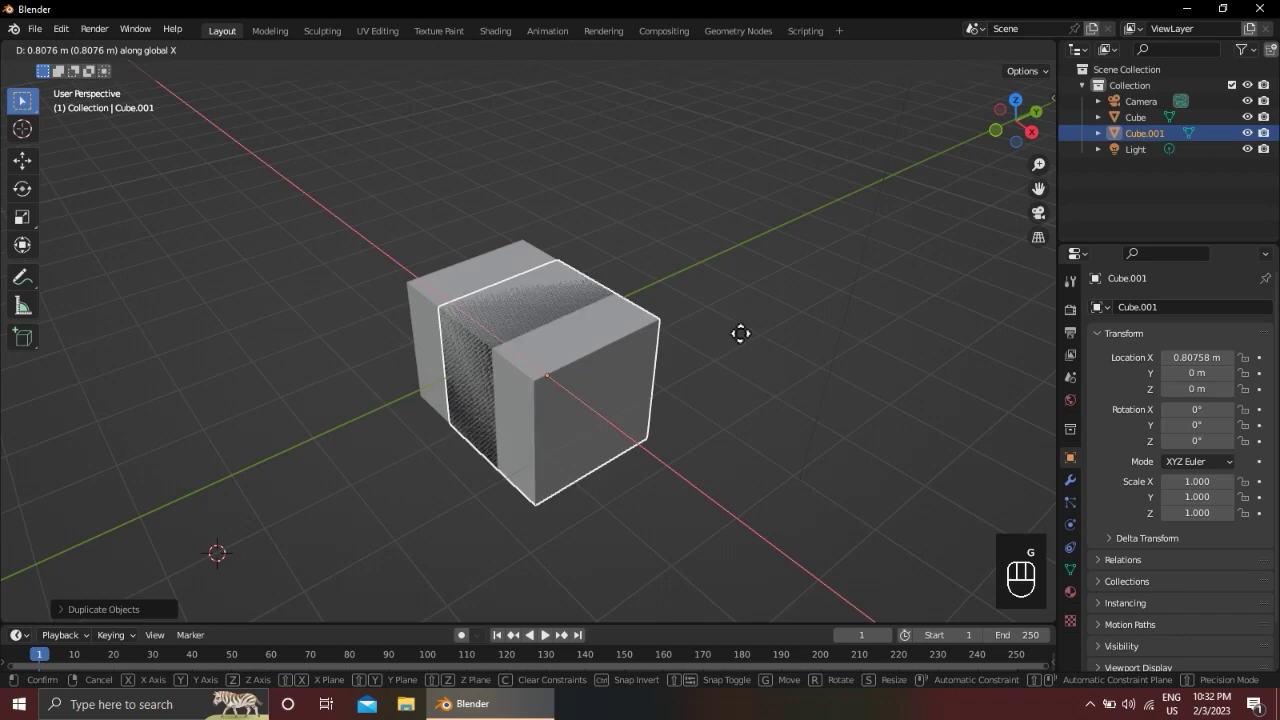
{"action": "left_click", "coordinate": [740, 332]}
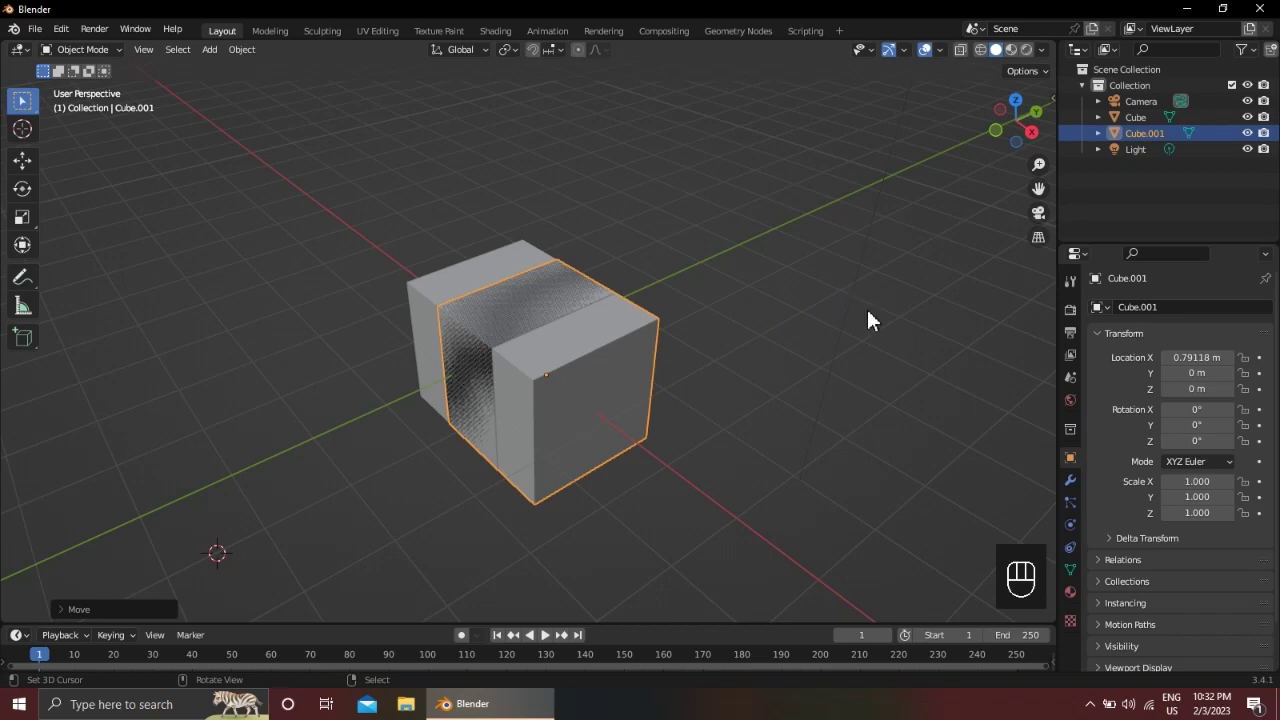
Scale the duplicated cube along the global Y axis to about 0.59
{"action": "key", "text": "s"}
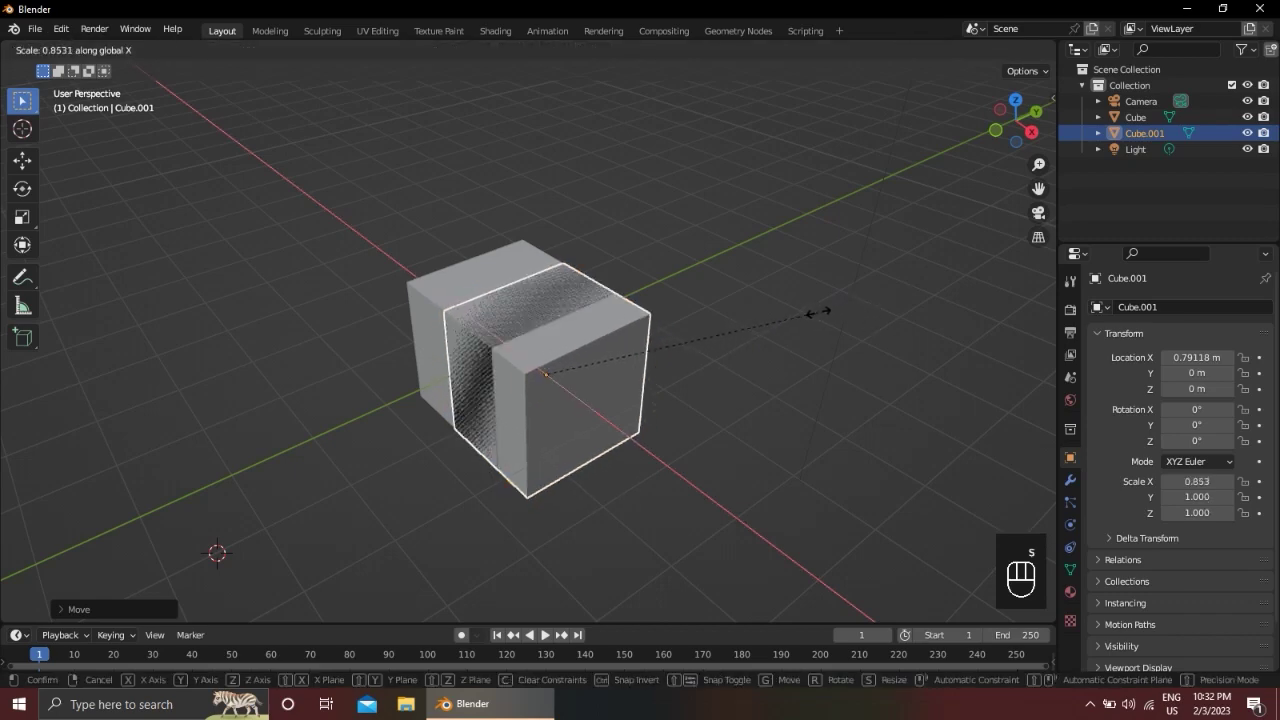
{"action": "right_click", "coordinate": [818, 322]}
{"action": "key", "text": "s"}
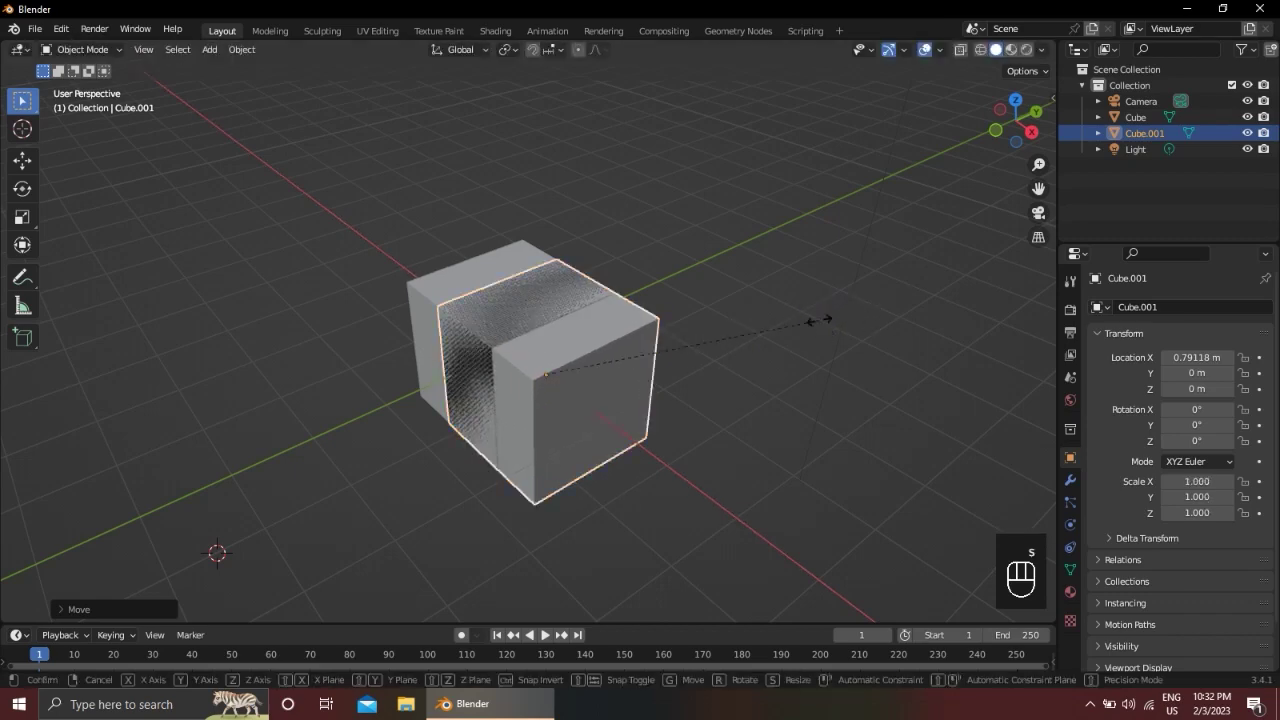
{"action": "key", "text": "y"}
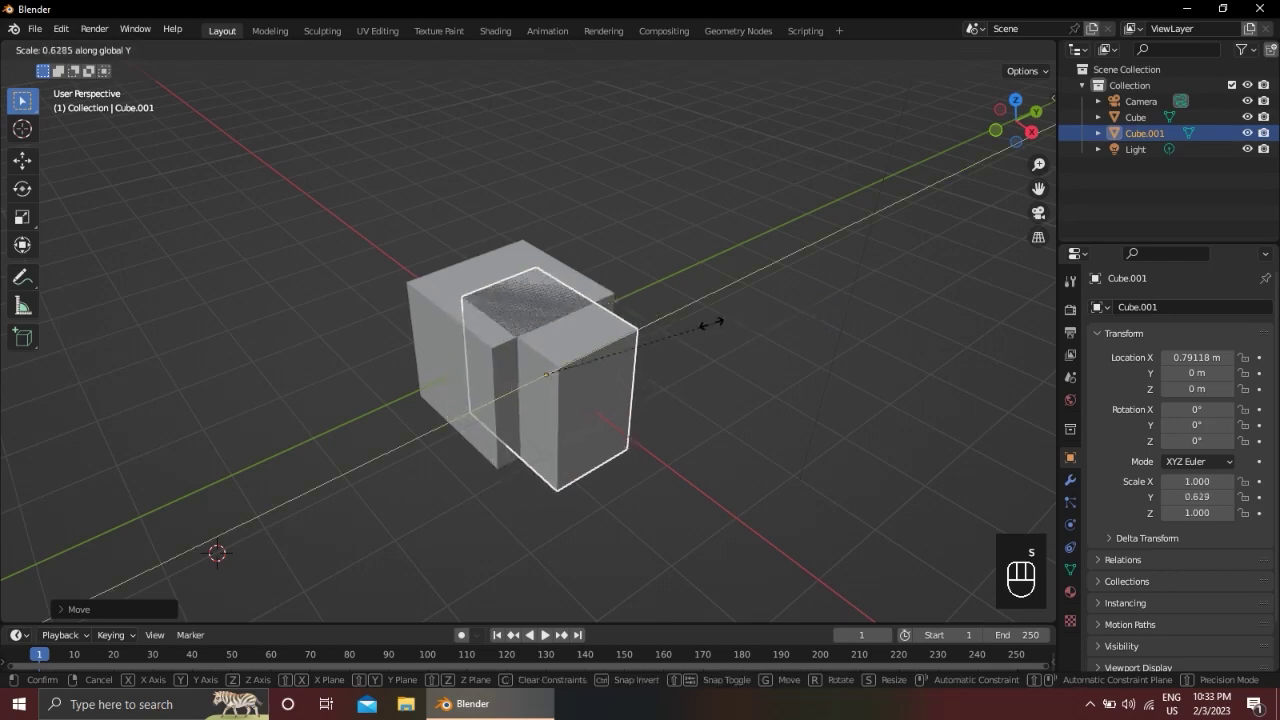
{"action": "left_click", "coordinate": [705, 330]}
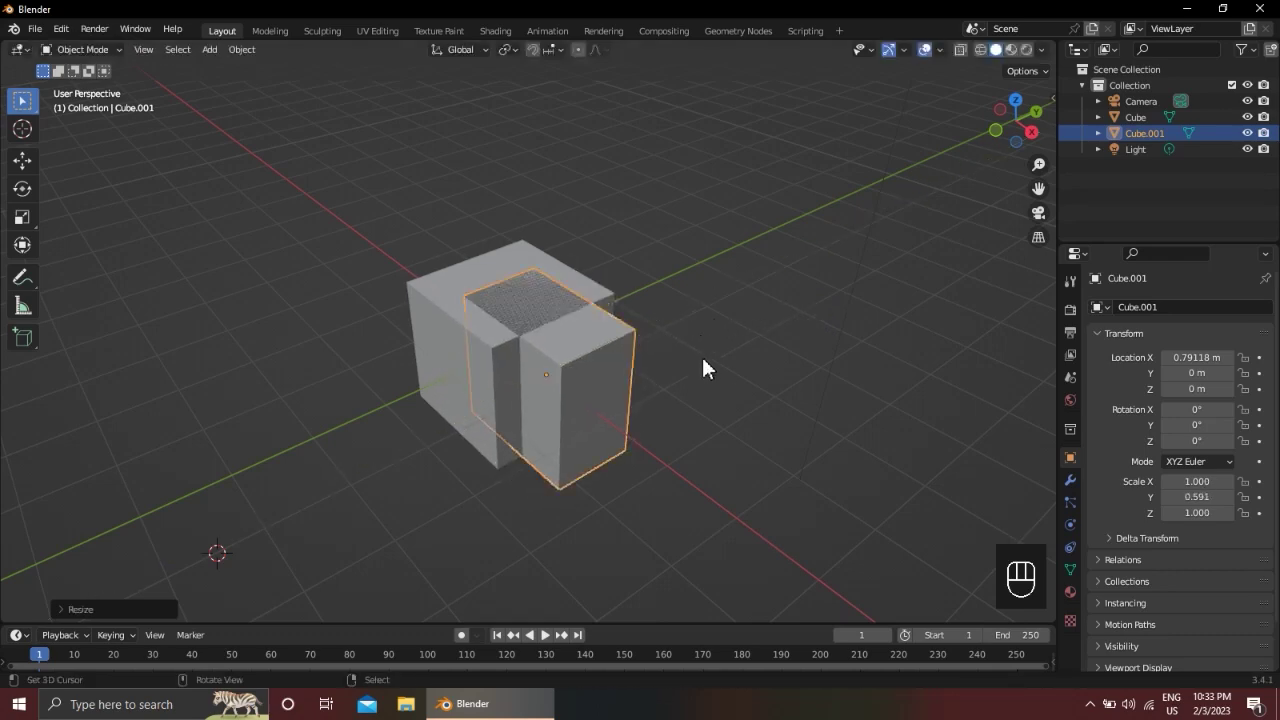
Raise the duplicated cube about 0.59 m along the global Z axis
{"action": "key", "text": "g"}
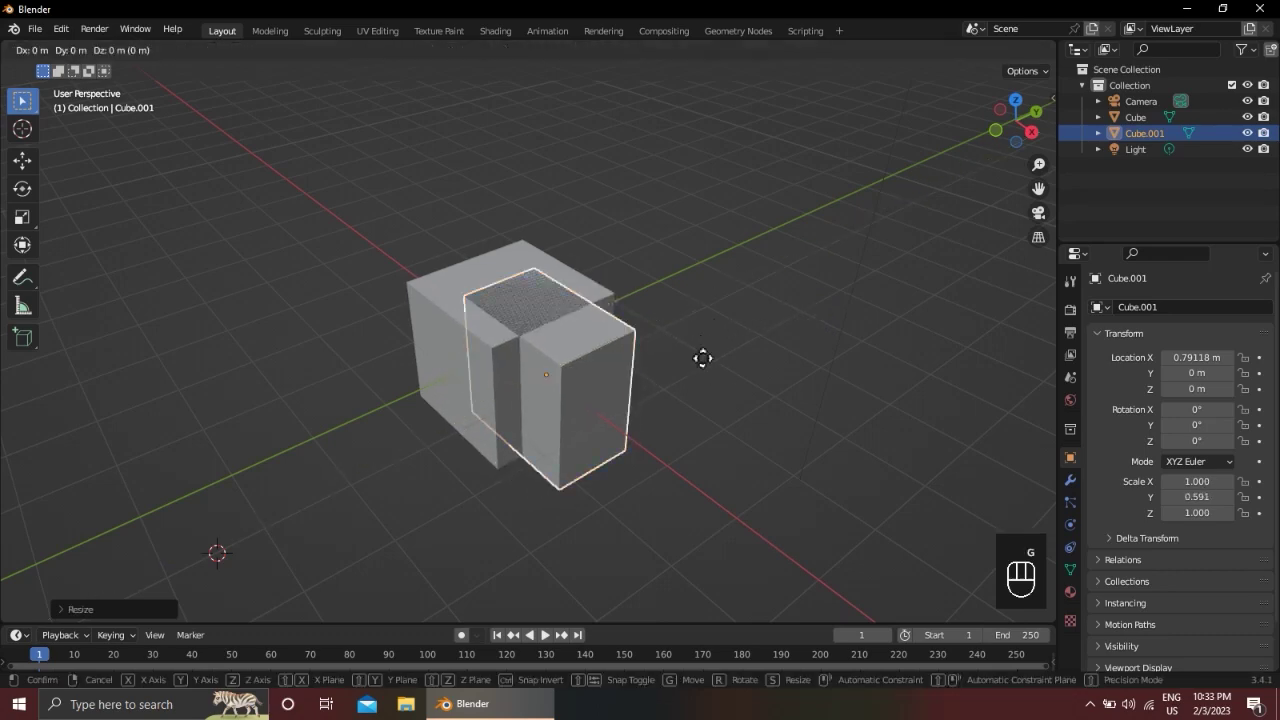
{"action": "key", "text": "z"}
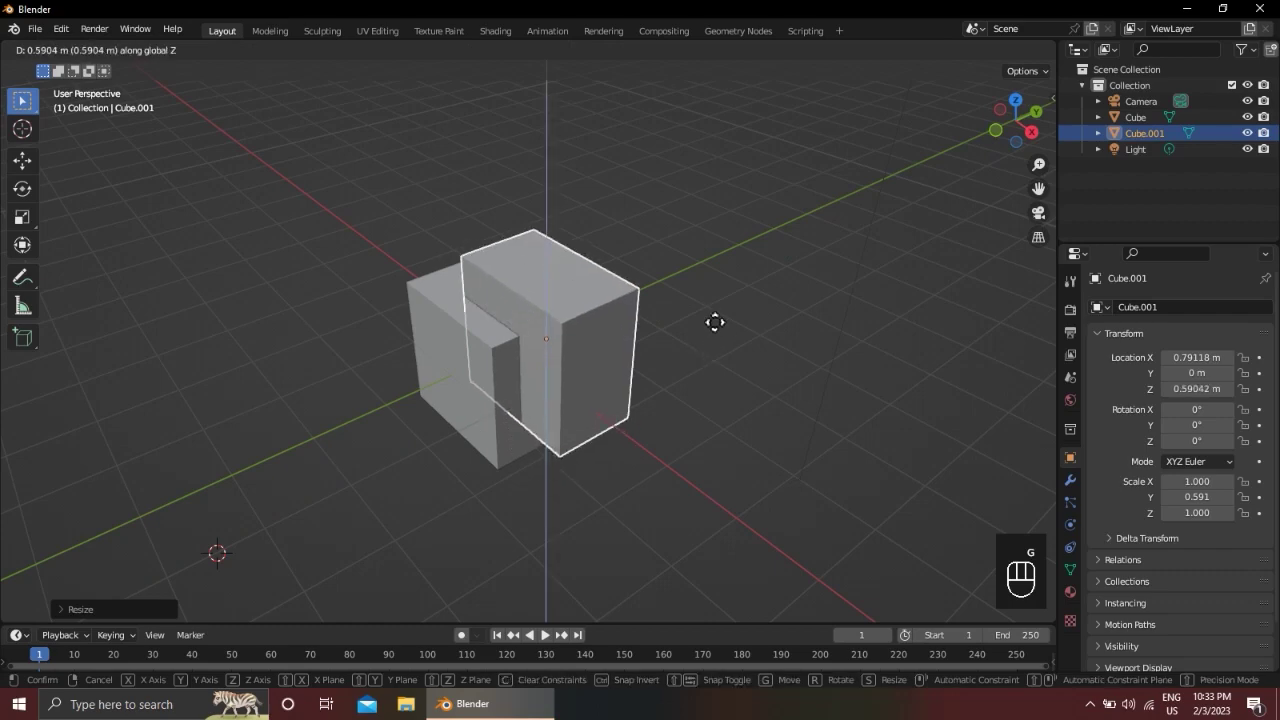
{"action": "left_click", "coordinate": [714, 321]}
In the front orthographic view, move the duplicated cube freely to about X 0.59 m, Z 0.52 m
{"action": "scroll", "coordinate": [683, 340], "scroll_direction": "up", "scroll_amount": 1}
{"action": "middle_click_drag", "start_coordinate": [617, 343], "coordinate": [703, 288], "text": "alt"}
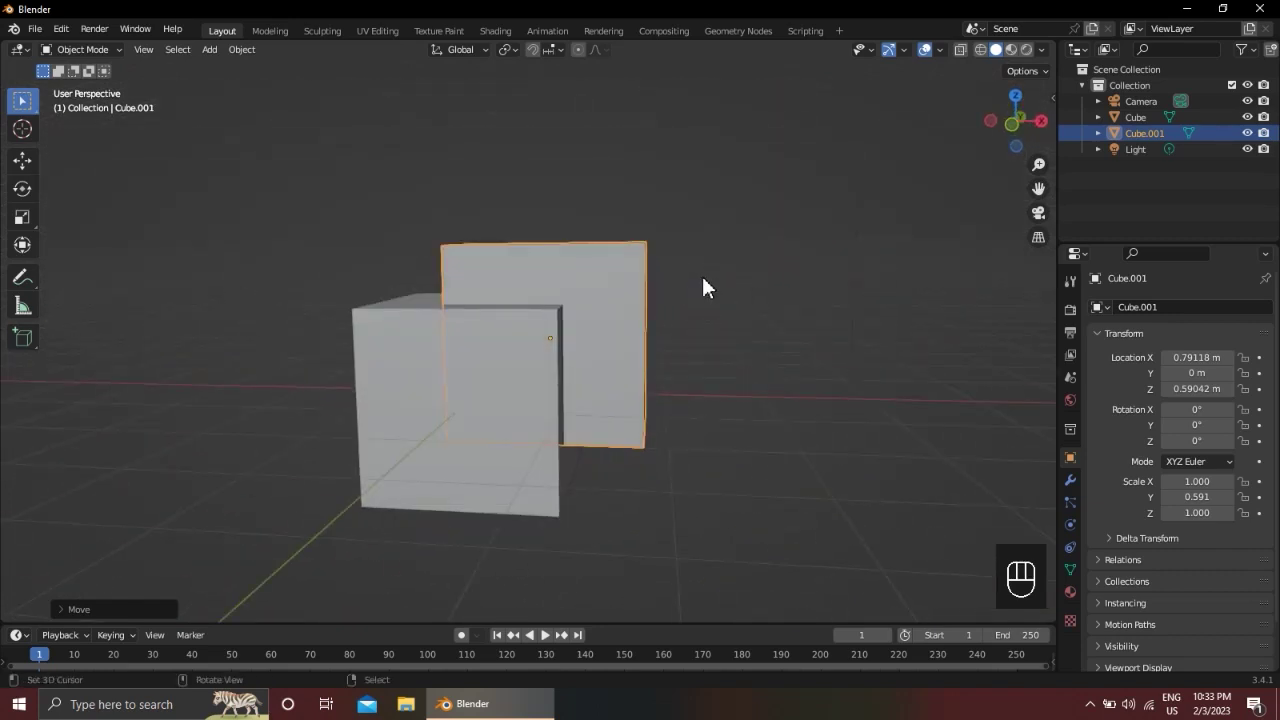
{"action": "key", "text": "KP_3"}
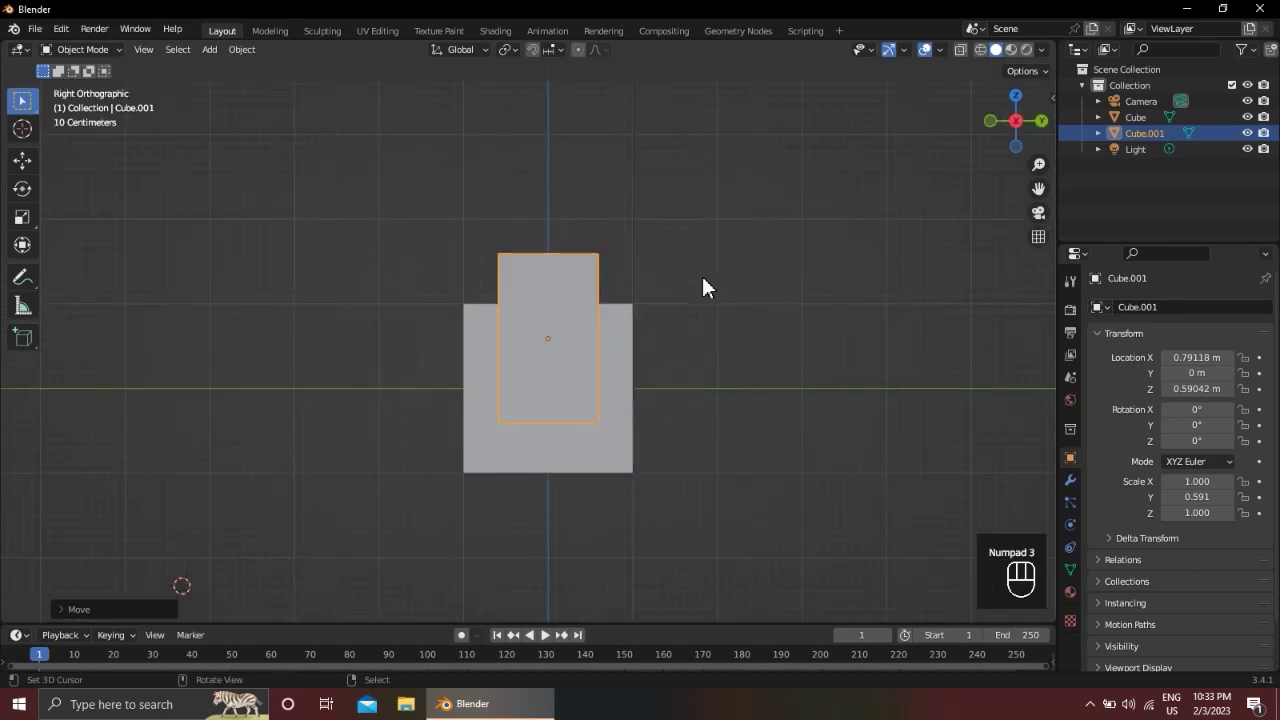
{"action": "key", "text": "KP_1"}
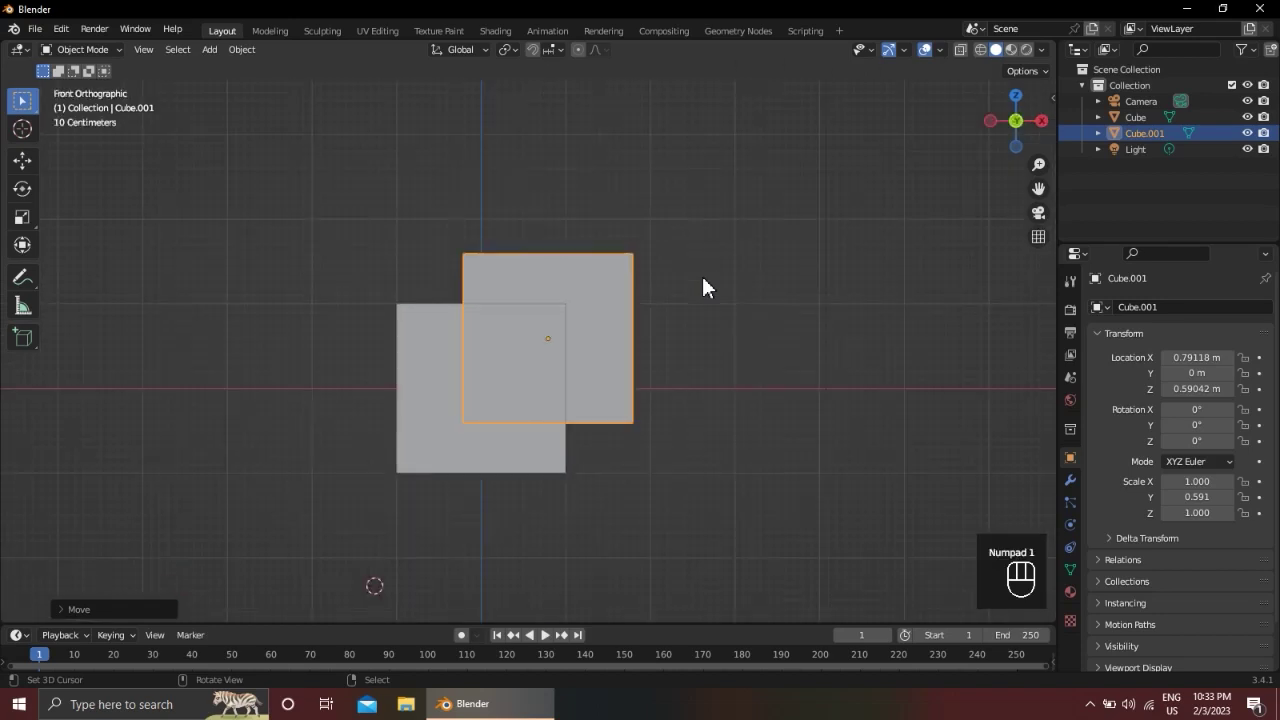
{"action": "key", "text": "g"}
{"action": "left_click", "coordinate": [687, 281]}
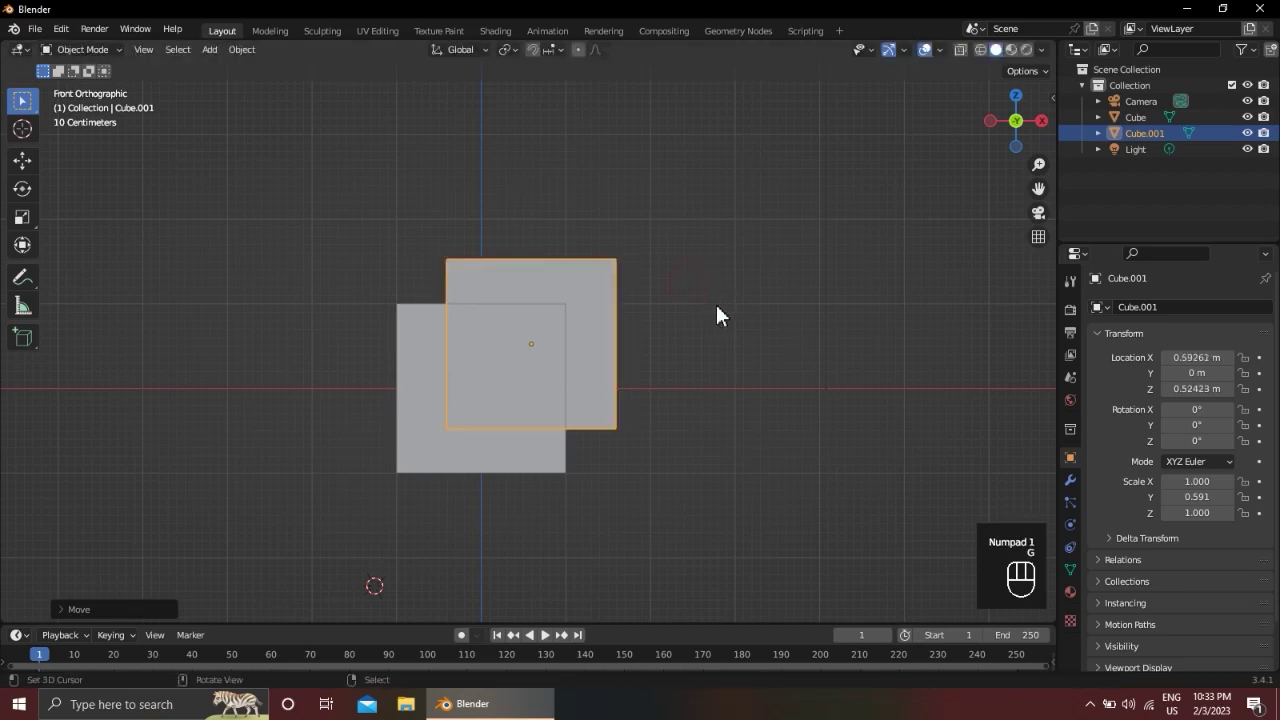
Examine how the two cubes overlap from the front, from the right side and in perspective
{"action": "key", "text": "KP_1"}
{"action": "key", "text": "KP_1"}
{"action": "key", "text": "KP_1"}
{"action": "key", "text": "KP_1"}
{"action": "key", "text": "KP_1"}
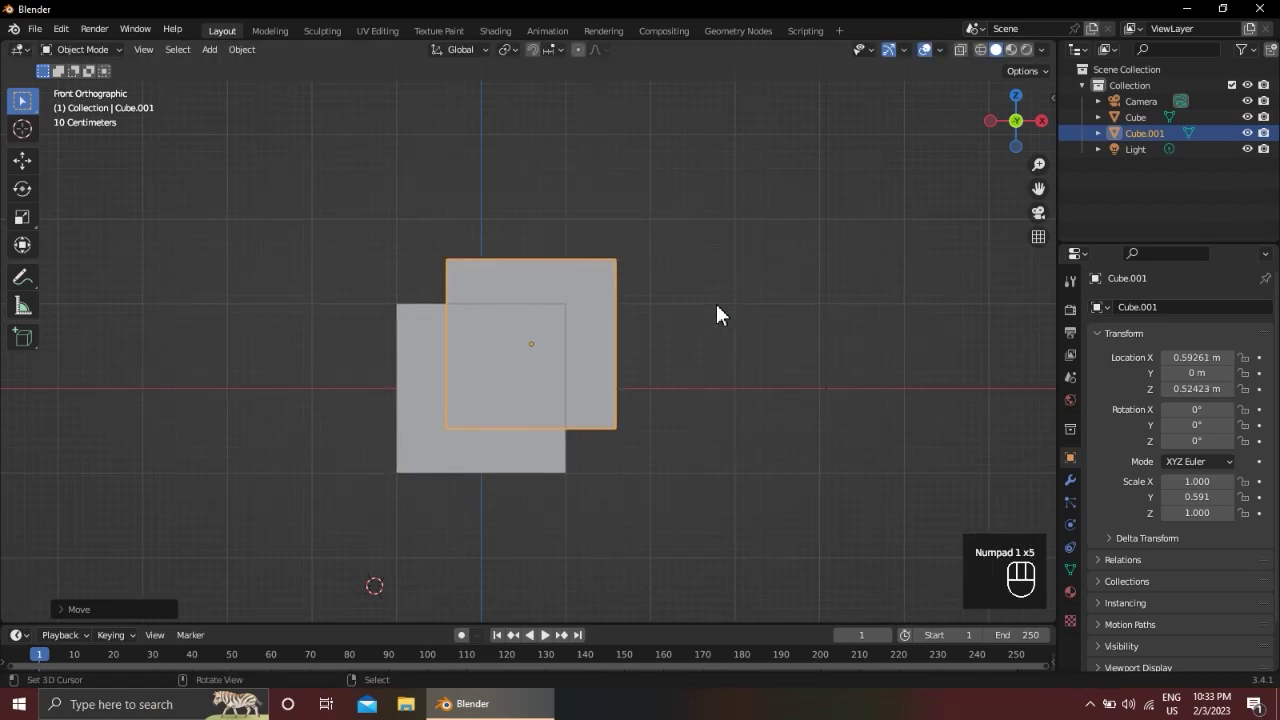
{"action": "key", "text": "KP_3"}
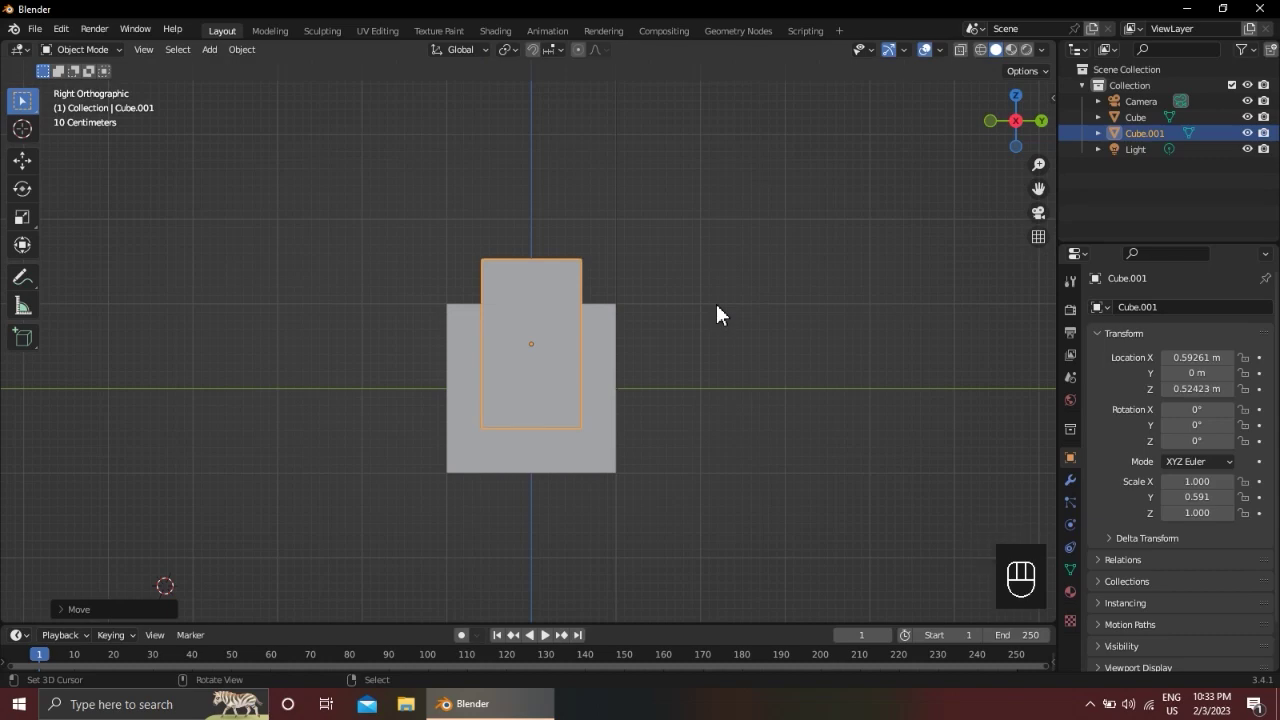
{"action": "middle_click_drag", "start_coordinate": [666, 306], "coordinate": [651, 358]}
{"action": "scroll", "coordinate": [652, 360], "scroll_direction": "up", "scroll_amount": 2}
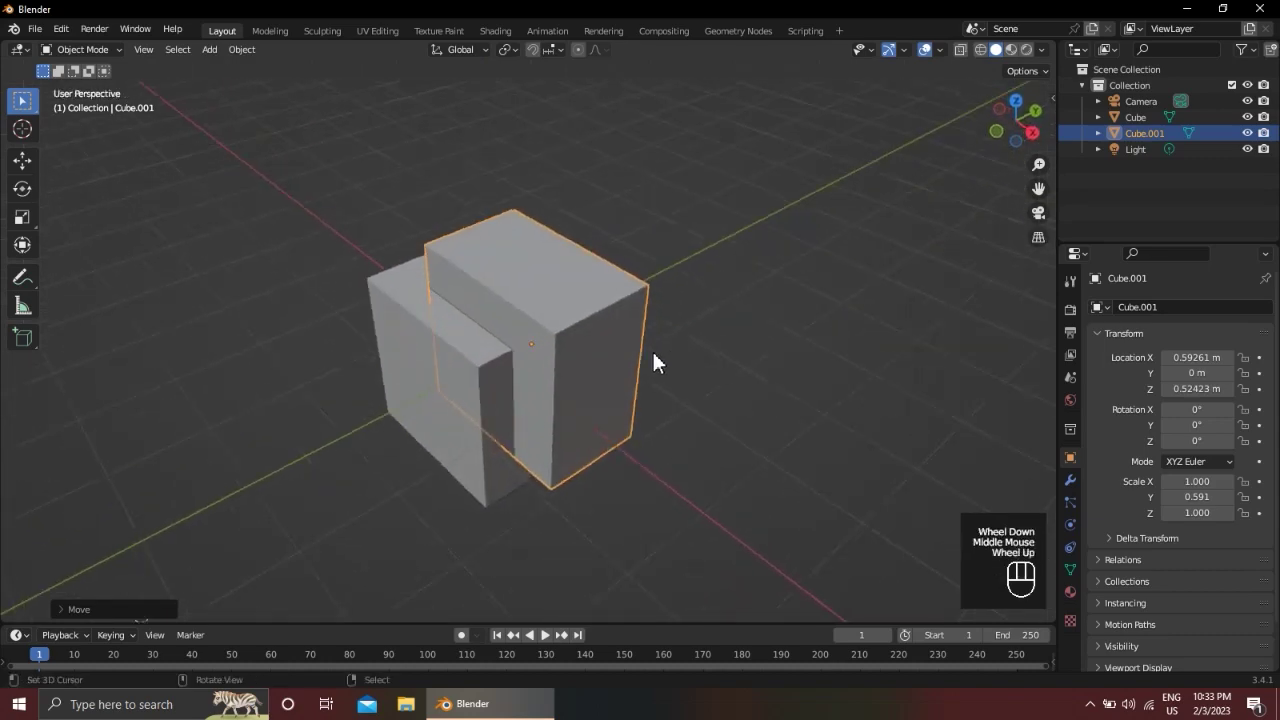
Move the duplicated cube to about X 0.44 m, Z 0.73 m in wireframe front view, and return to solid shading in perspective
{"action": "key", "text": "KP_1"}
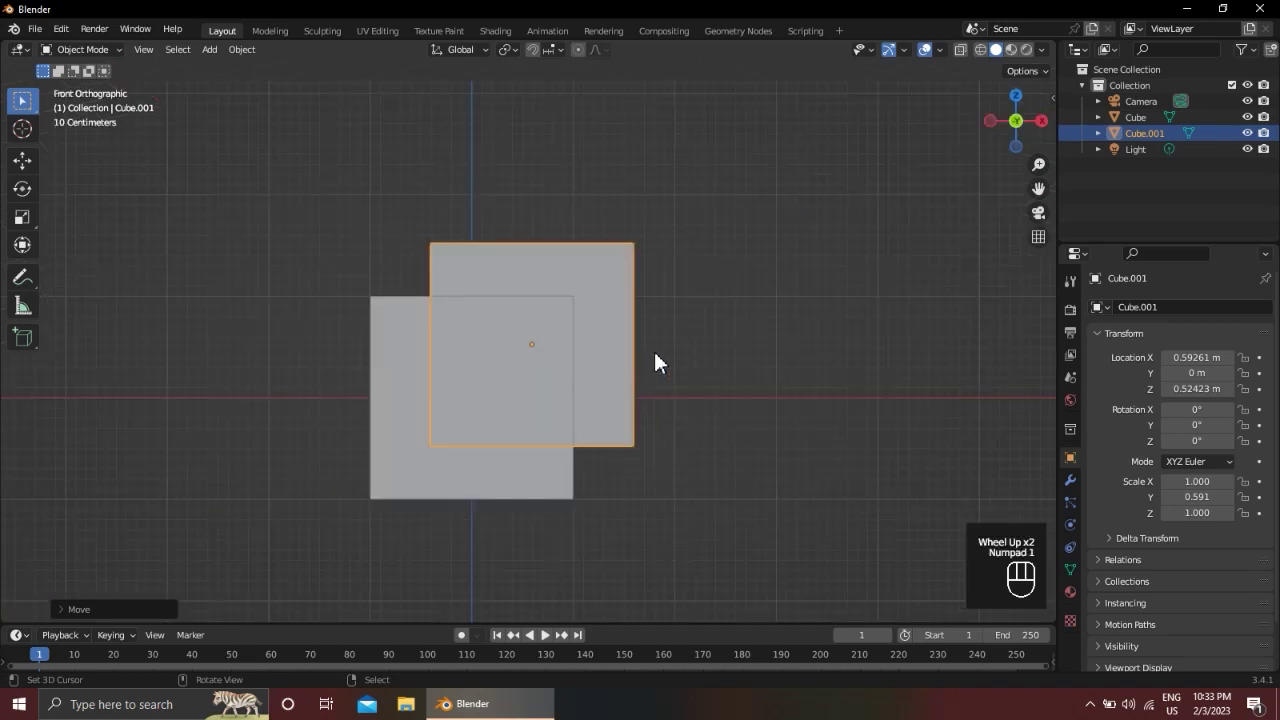
{"action": "key", "text": "z"}
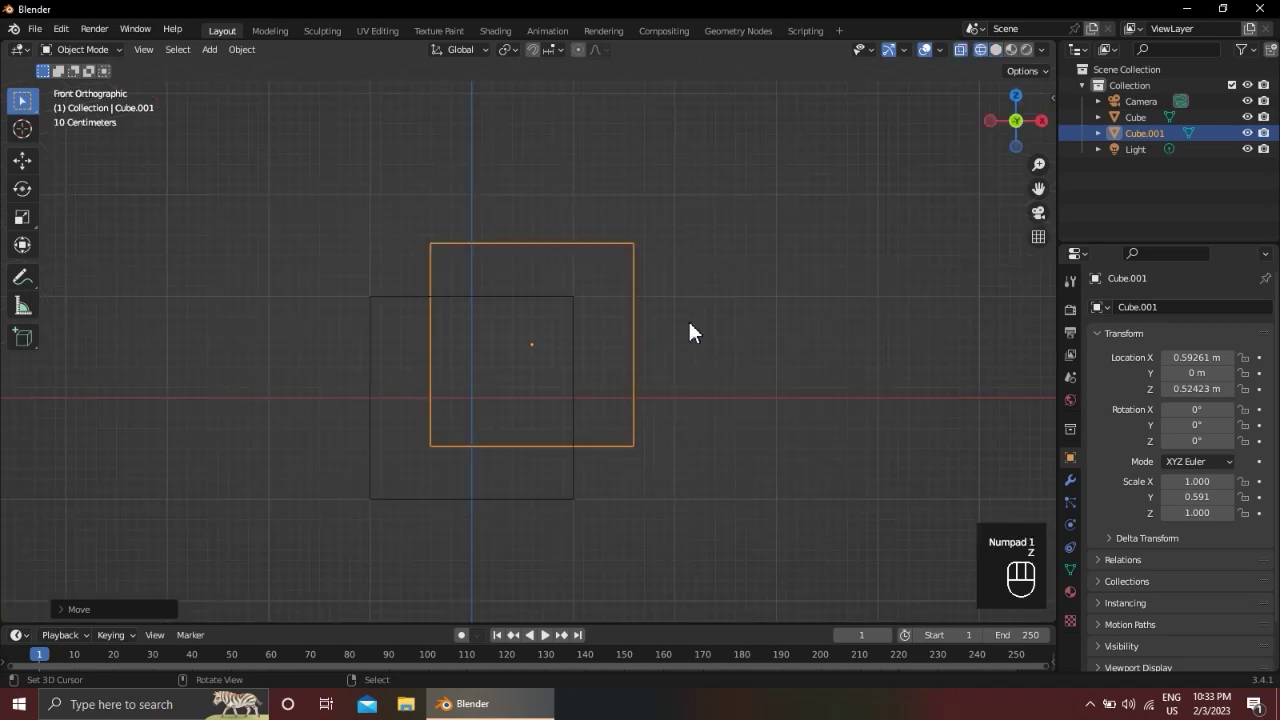
{"action": "key", "text": "g"}
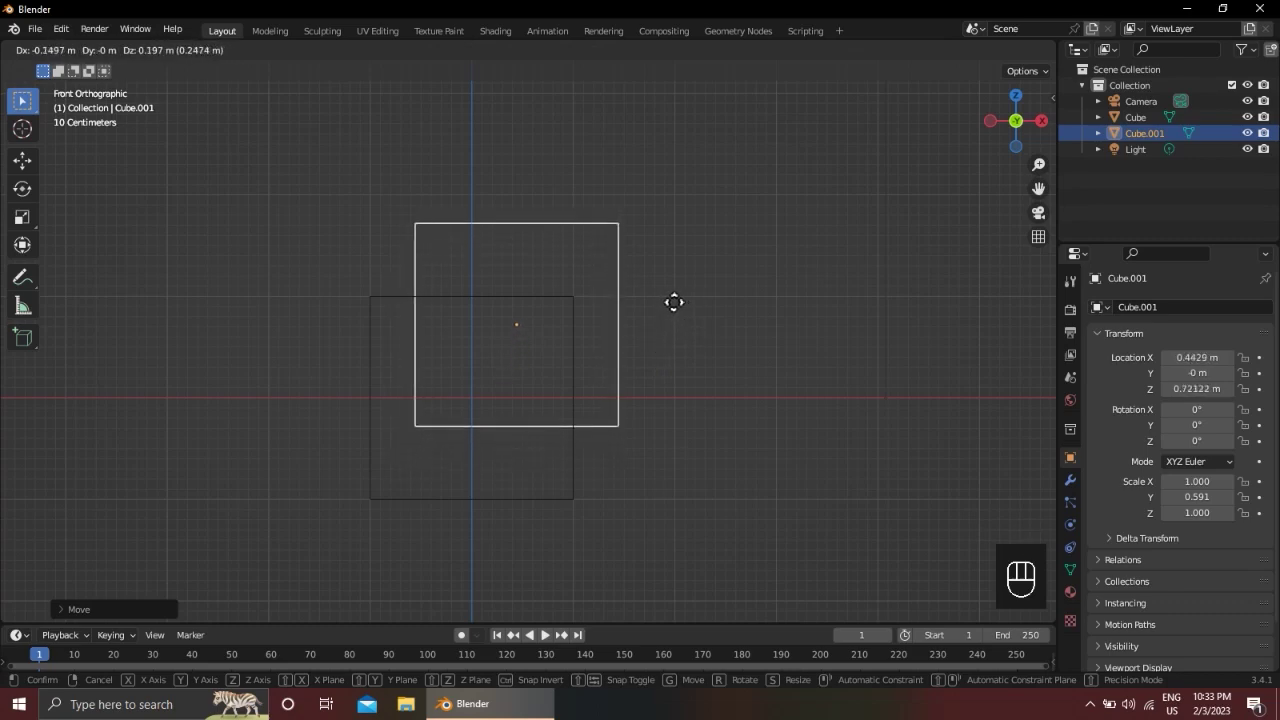
{"action": "left_click", "coordinate": [667, 307]}
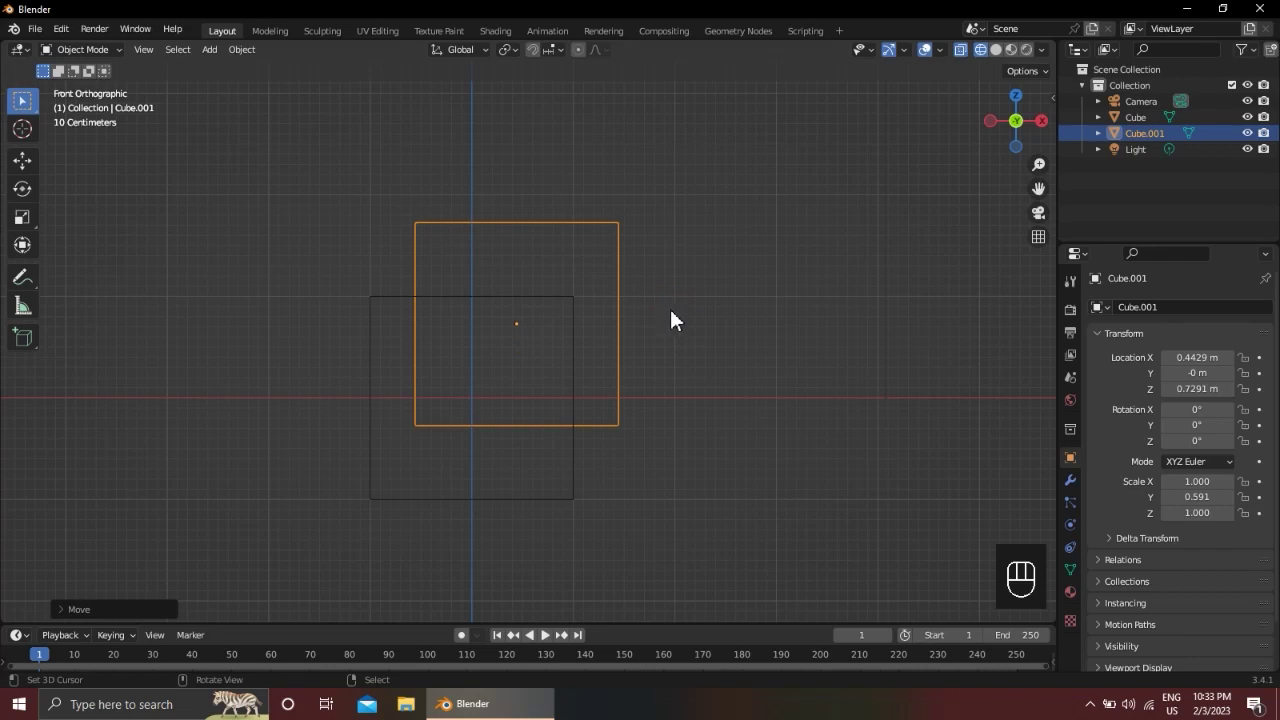
{"action": "scroll", "coordinate": [670, 310], "scroll_direction": "down", "scroll_amount": 1}
{"action": "middle_click_drag", "start_coordinate": [670, 310], "coordinate": [546, 362]}
{"action": "key", "text": "z"}
{"action": "scroll", "coordinate": [604, 319], "scroll_direction": "up", "scroll_amount": 1}
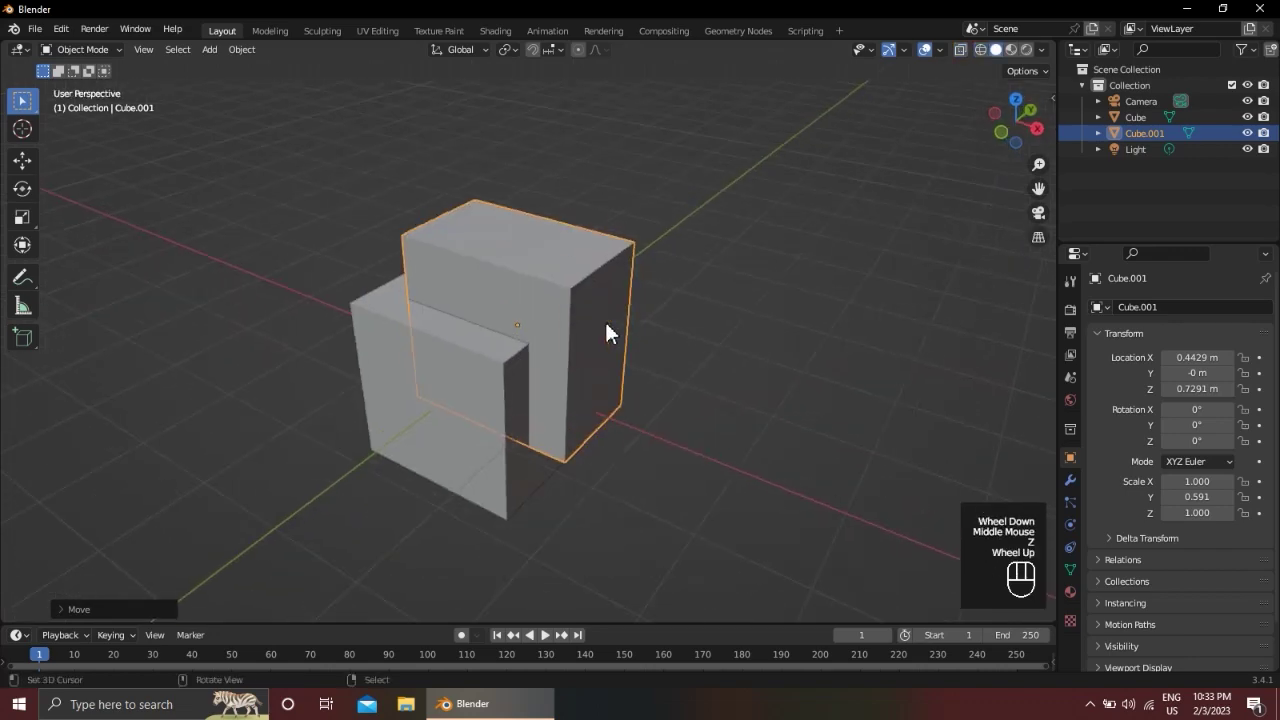
{"action": "key", "text": "g"}
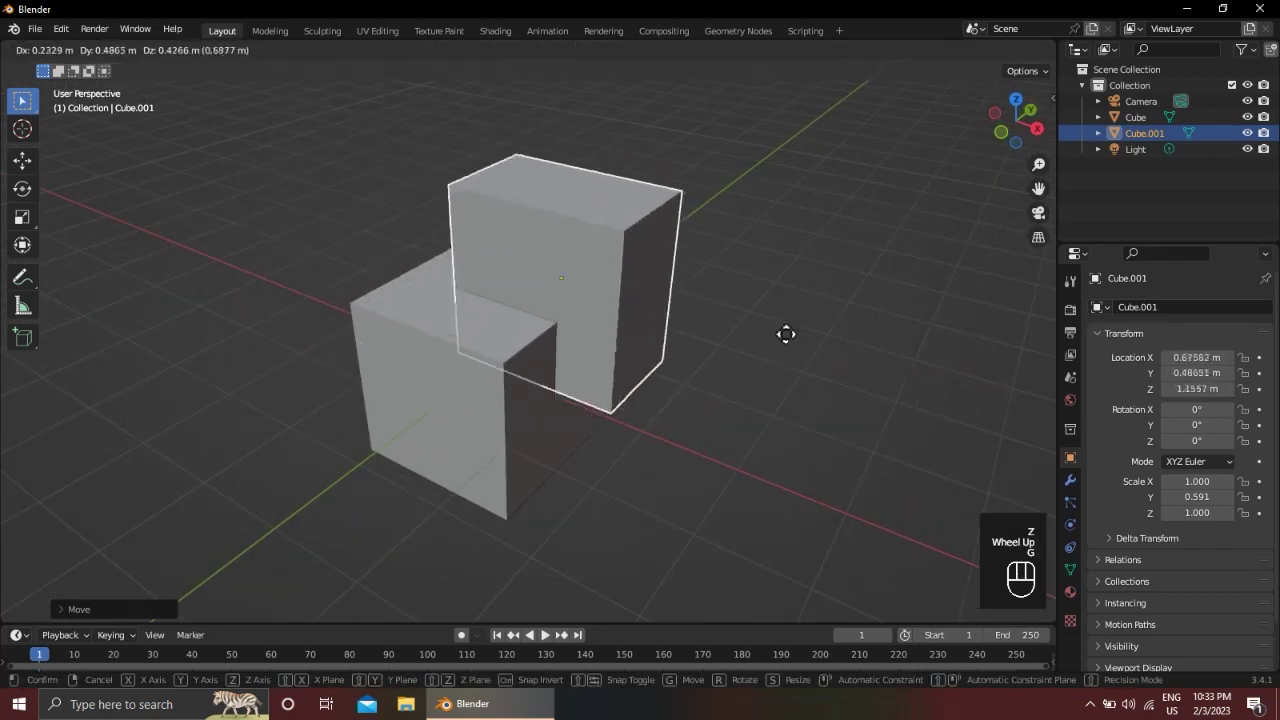
{"action": "right_click", "coordinate": [781, 337]}
{"action": "middle_click_drag", "start_coordinate": [711, 348], "coordinate": [701, 381]}
{"action": "scroll", "coordinate": [701, 398], "scroll_direction": "up", "scroll_amount": 1}
{"action": "middle_click_drag", "start_coordinate": [701, 381], "coordinate": [711, 361], "text": "shift"}
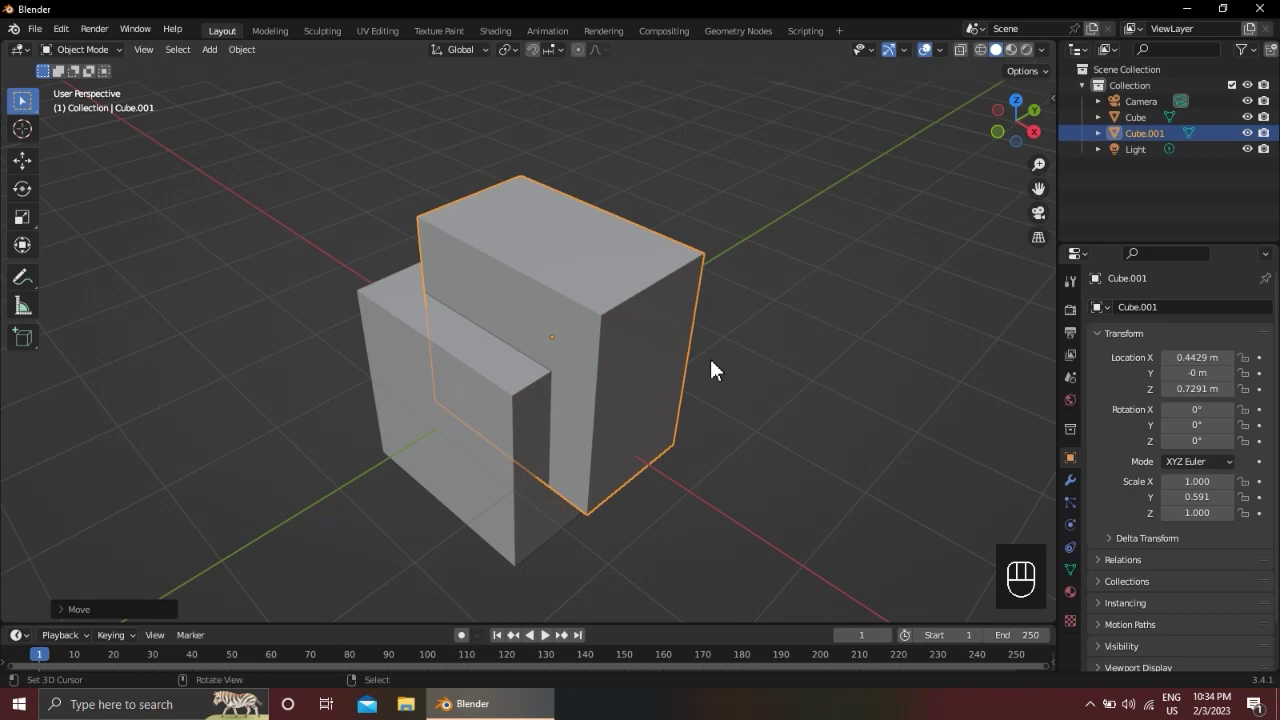
Select the duplicated cube on its own, then select only the original cube
{"action": "key", "text": "z"}
{"action": "key", "text": "z"}
{"action": "right_click", "coordinate": [591, 284]}
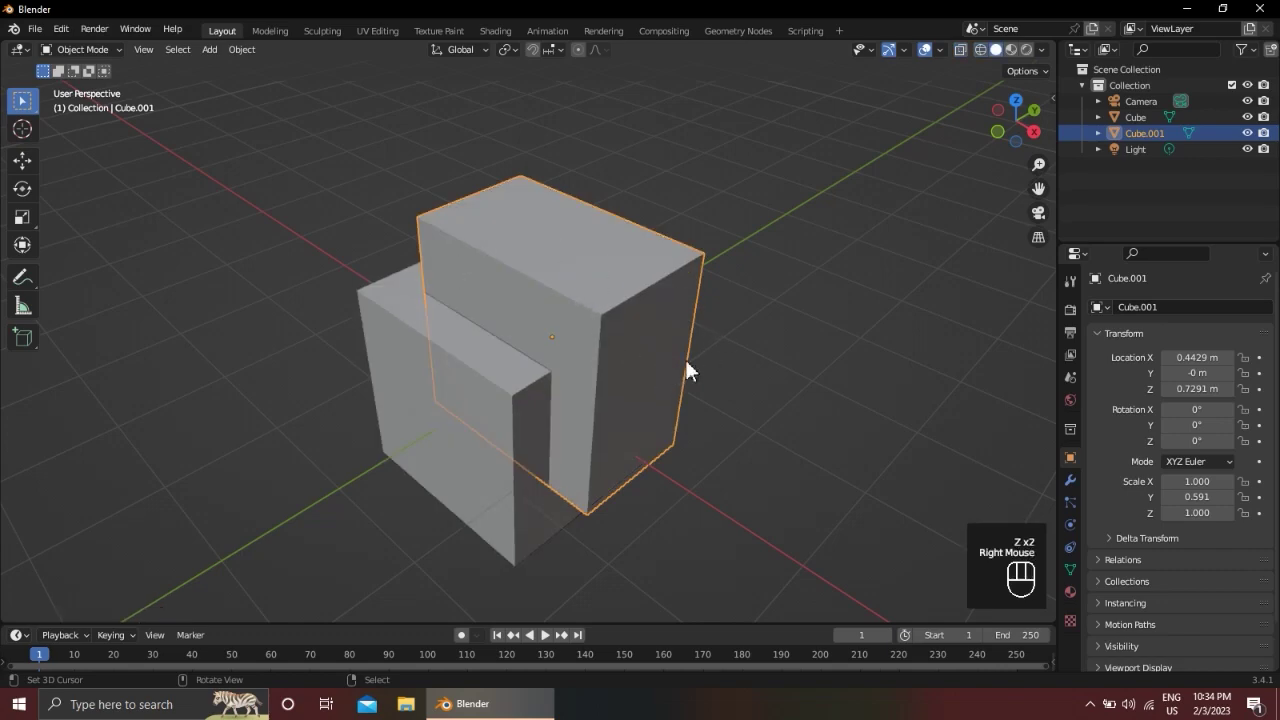
{"action": "middle_click_drag", "start_coordinate": [654, 357], "coordinate": [824, 236], "text": "shift"}
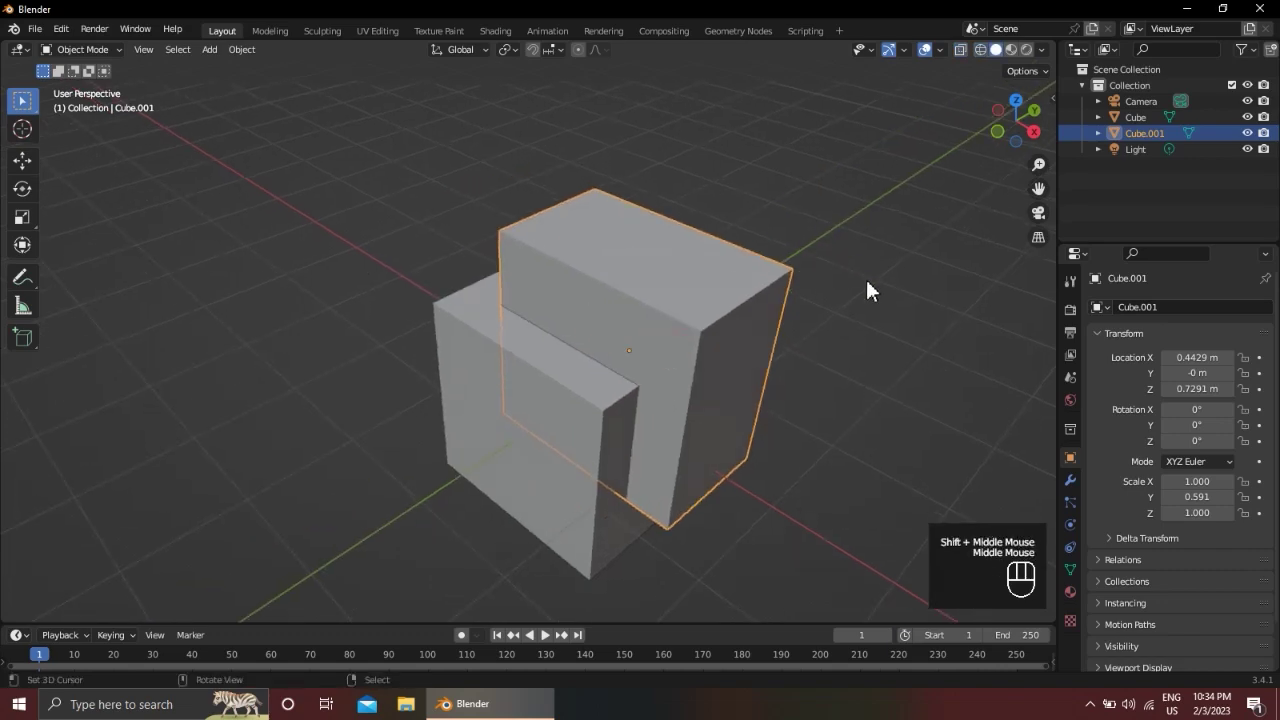
{"action": "key", "text": "alt+a"}
{"action": "right_click", "coordinate": [743, 292]}
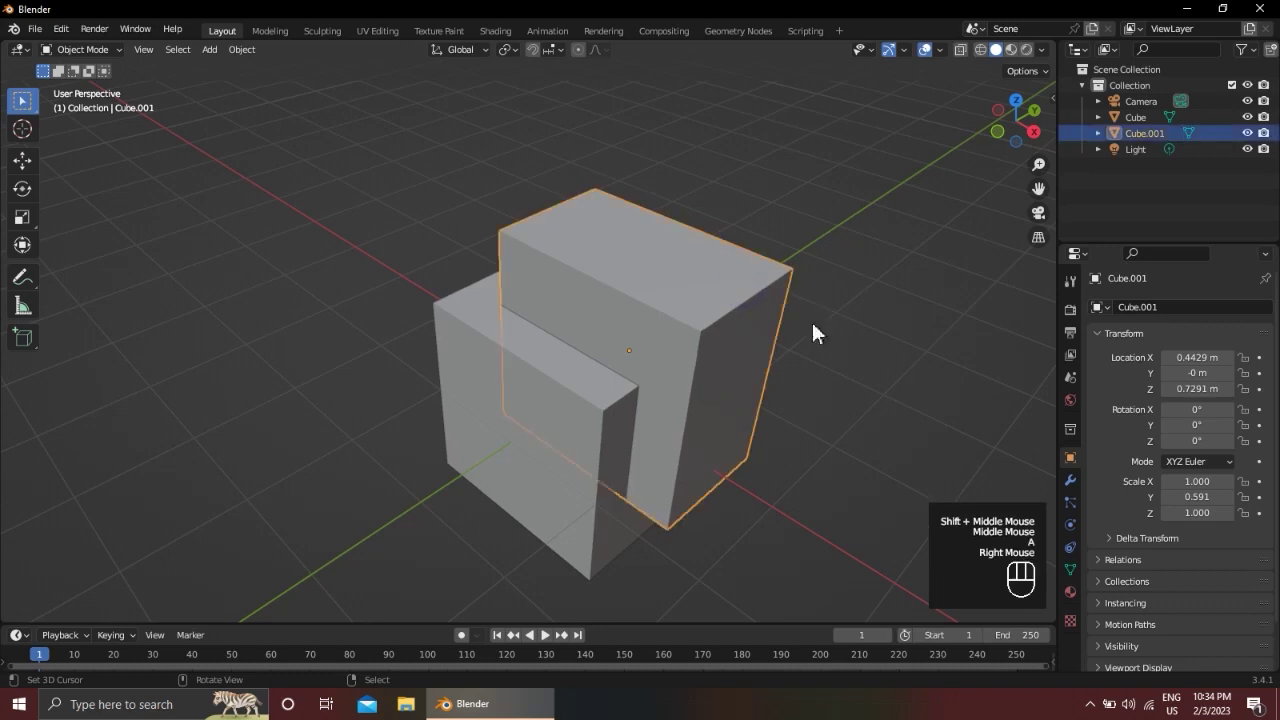
{"action": "right_click", "coordinate": [439, 322]}
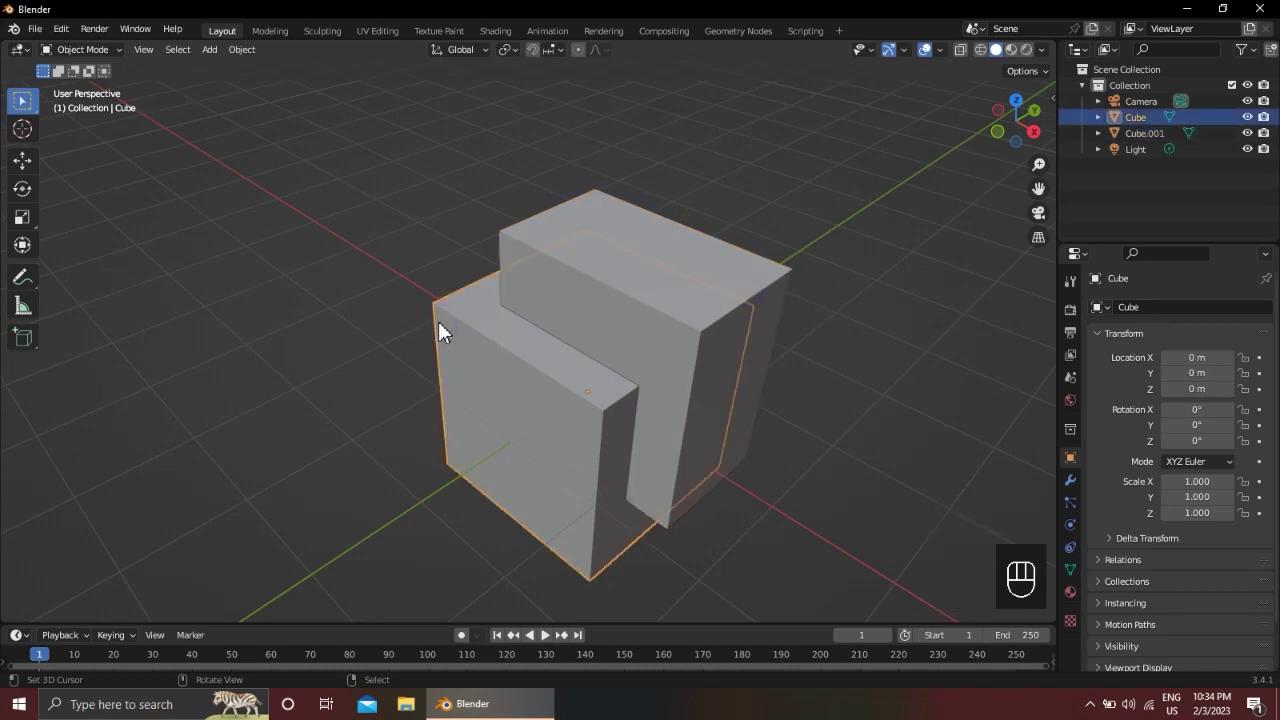
Clear the selection, select the duplicated cube and add the original cube as the active object
{"action": "middle_click_drag", "start_coordinate": [864, 424], "coordinate": [844, 413], "text": "shift"}
{"action": "key", "text": "a"}
{"action": "key", "text": "a"}
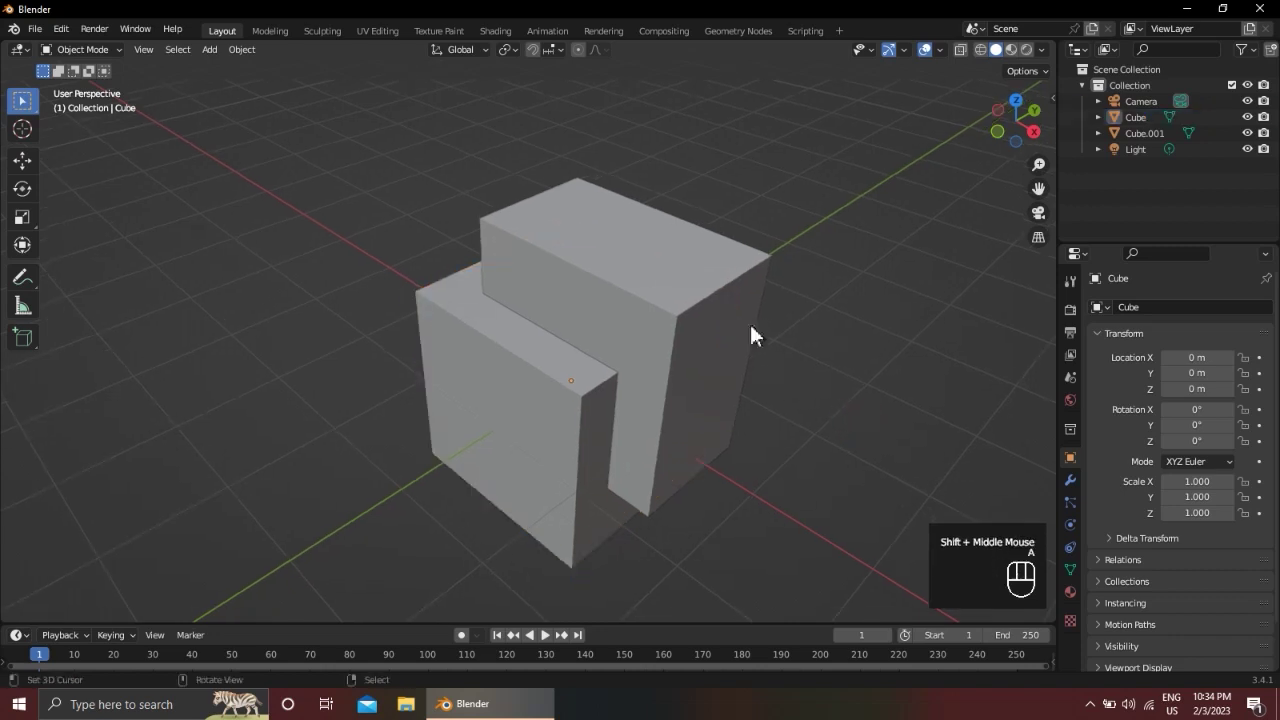
{"action": "right_click", "coordinate": [729, 266]}
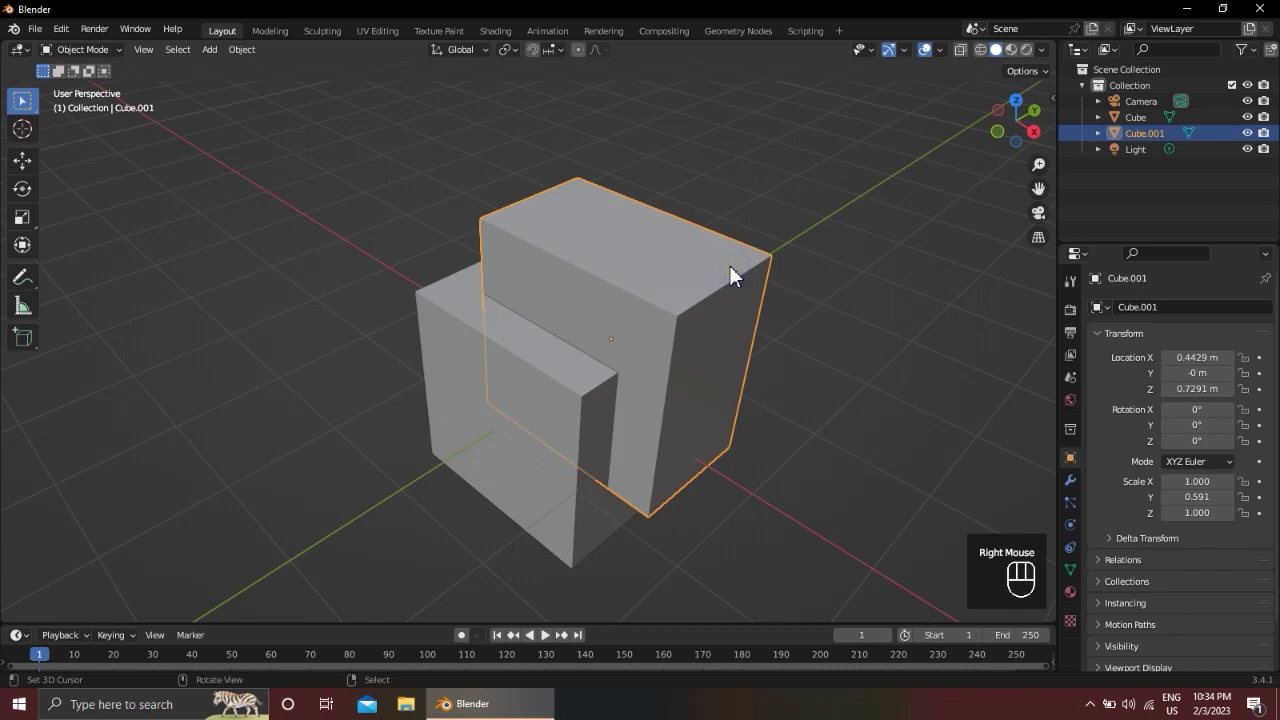
{"action": "right_click", "coordinate": [430, 308], "text": "shift"}
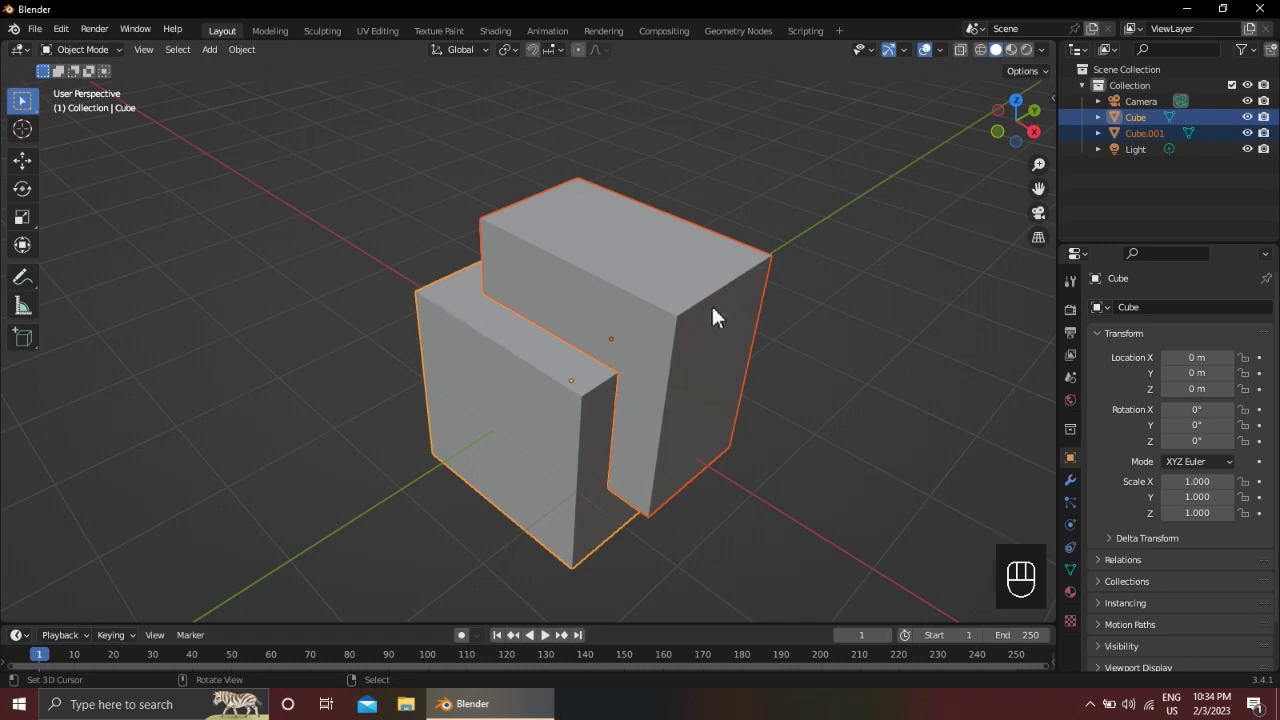
Reselect the duplicated cube as cutter with the original cube active, and subtract it using a Bool Tool brush Difference
{"action": "key", "text": "alt+a"}
{"action": "right_click", "coordinate": [717, 278]}
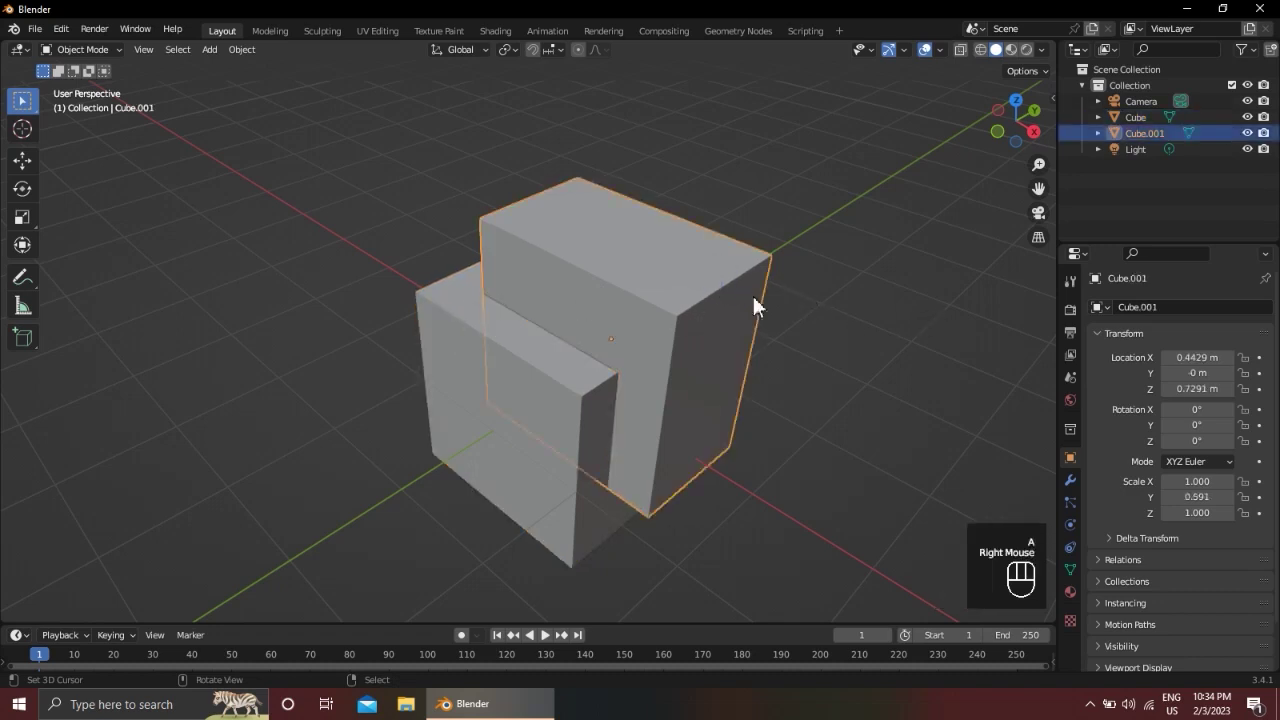
{"action": "right_click", "coordinate": [428, 305], "text": "shift"}
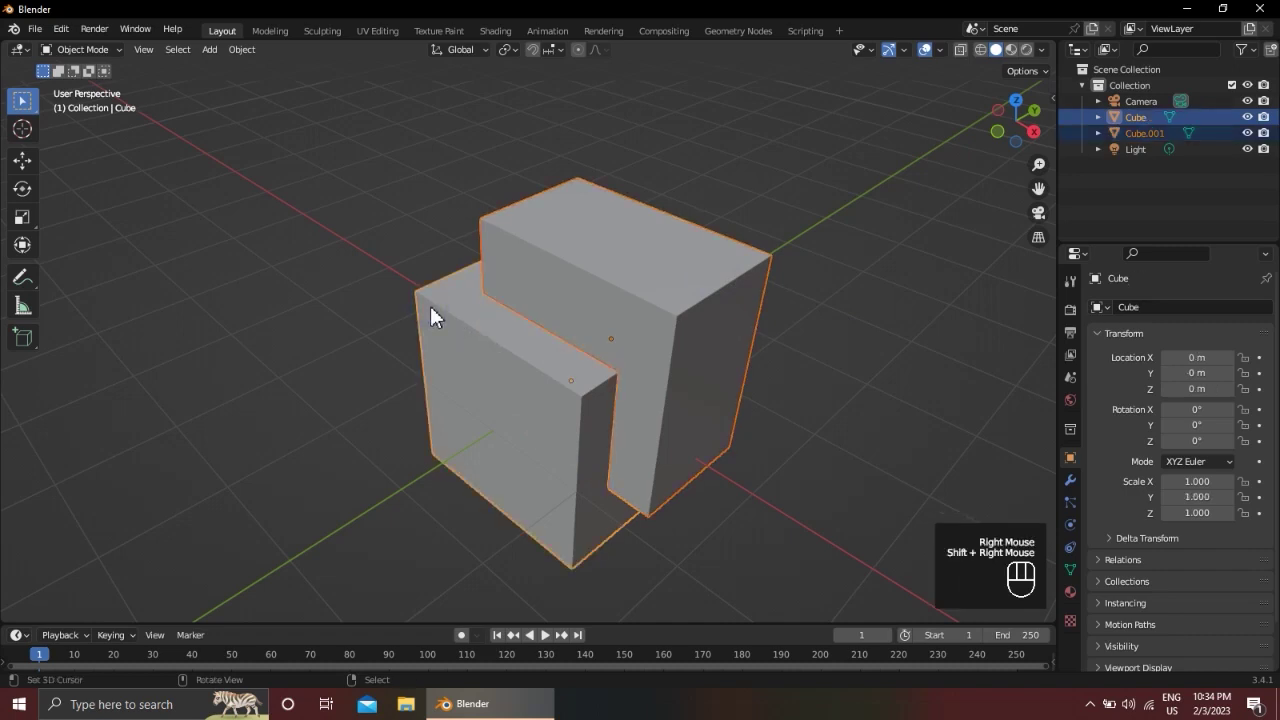
{"action": "key", "text": "ctrl"}
{"action": "key", "text": "ctrl+KP_Subtract"}
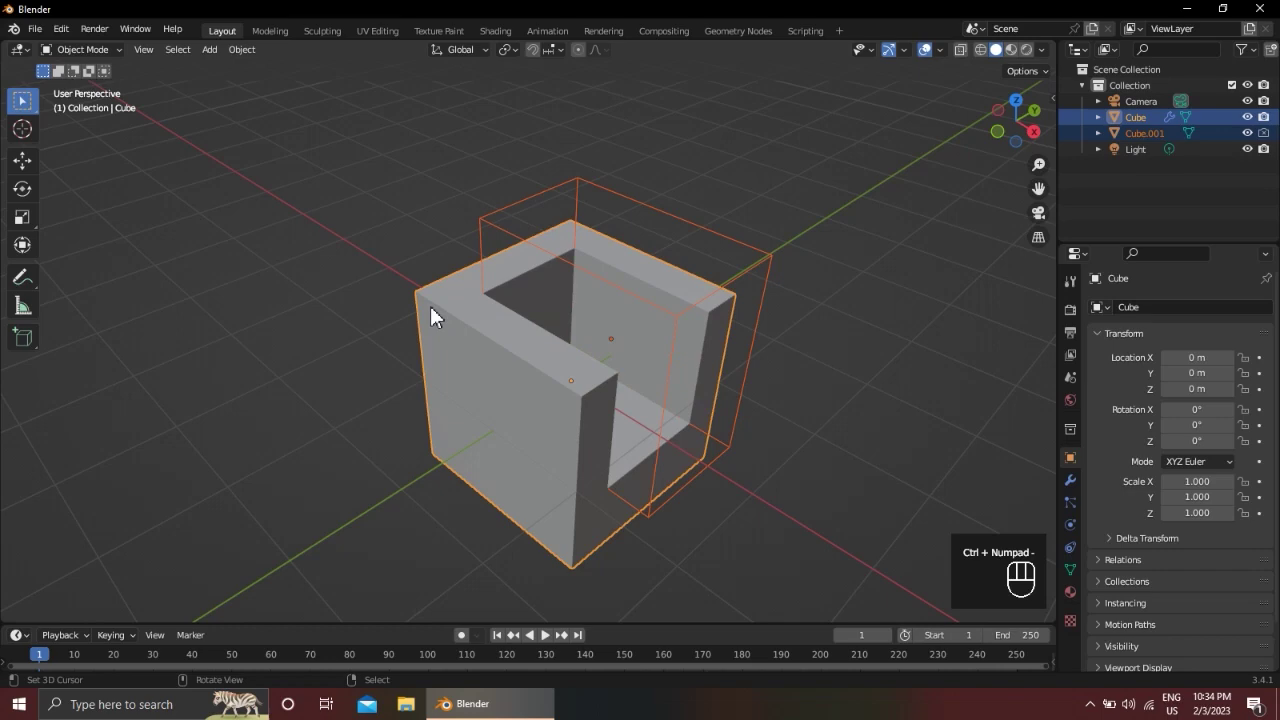
Examine the notch cut into the original cube together with the cutter's wireframe outline
{"action": "middle_click_drag", "start_coordinate": [631, 320], "coordinate": [580, 316]}
{"action": "scroll", "coordinate": [600, 319], "scroll_direction": "down", "scroll_amount": 3}
{"action": "middle_click_drag", "start_coordinate": [580, 316], "coordinate": [628, 296]}
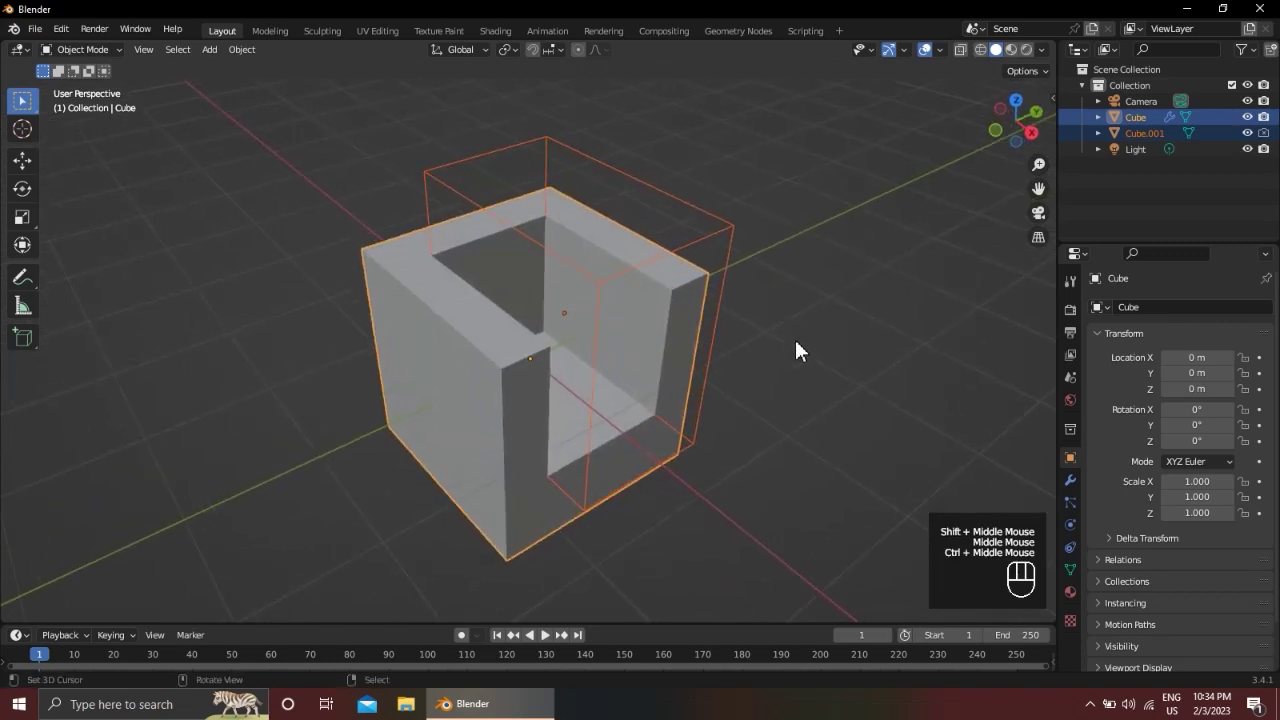
{"action": "middle_click_drag", "start_coordinate": [711, 343], "coordinate": [634, 337], "text": "alt"}
{"action": "scroll", "coordinate": [651, 341], "scroll_direction": "down", "scroll_amount": 1}
{"action": "mouse_move", "coordinate": [634, 337]}
{"action": "middle_mouse_down", "text": "shift"}
{"action": "mouse_move", "coordinate": [557, 310]}
{"action": "mouse_move", "coordinate": [600, 283]}
{"action": "mouse_move", "coordinate": [652, 335]}
{"action": "middle_mouse_up", "text": "shift"}
{"action": "scroll", "coordinate": [652, 335], "scroll_direction": "up", "scroll_amount": 2}
Clear the selection, select the wireframe cutter alone, and select the notched cube alone
{"action": "key", "text": "alt+a"}
{"action": "right_click", "coordinate": [795, 217]}
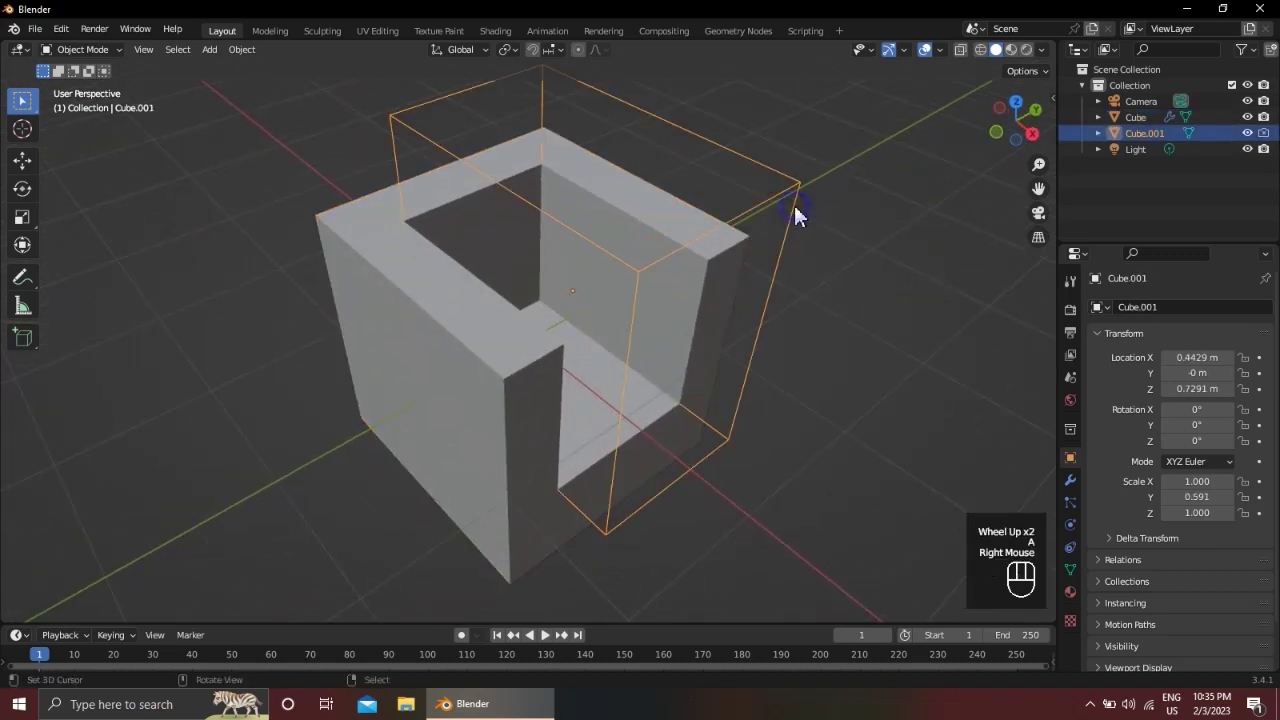
{"action": "right_click", "coordinate": [421, 269]}
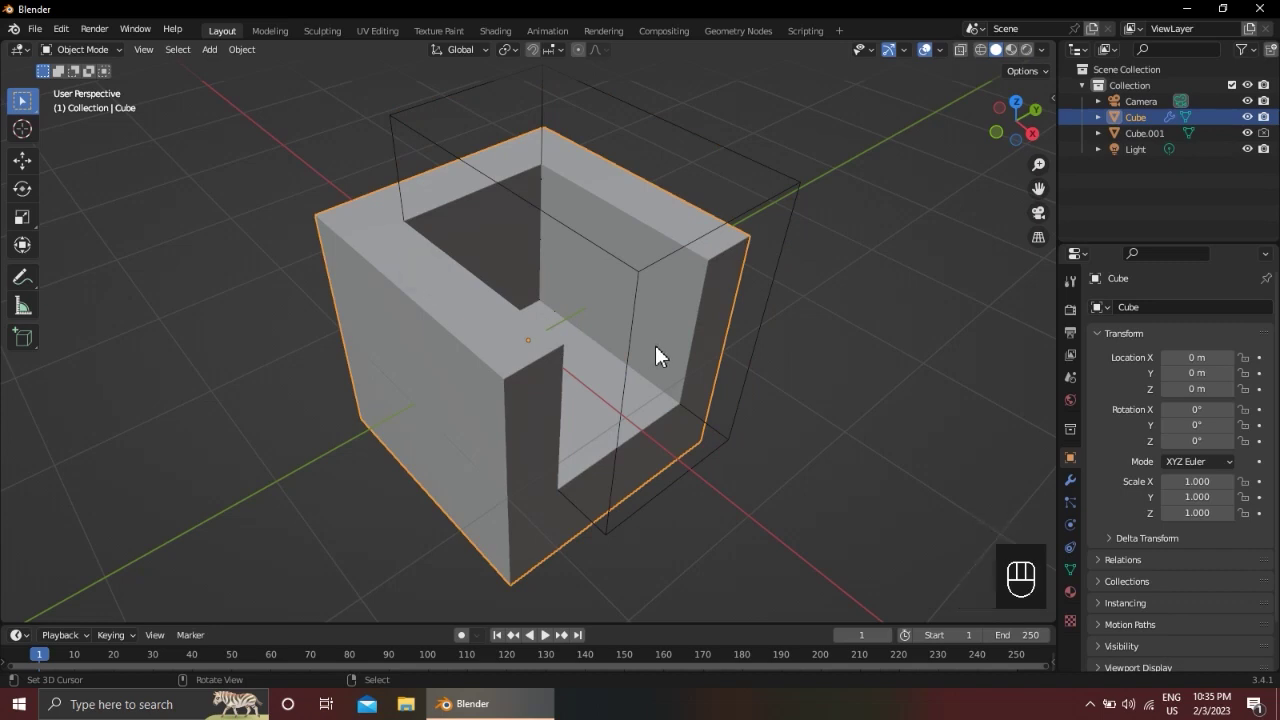
Examine the notched cube and its surrounding cutter outline from low and high angles
{"action": "scroll", "coordinate": [626, 340], "scroll_direction": "down", "scroll_amount": 1}
{"action": "middle_click_drag", "start_coordinate": [614, 334], "coordinate": [583, 301], "text": "shift"}
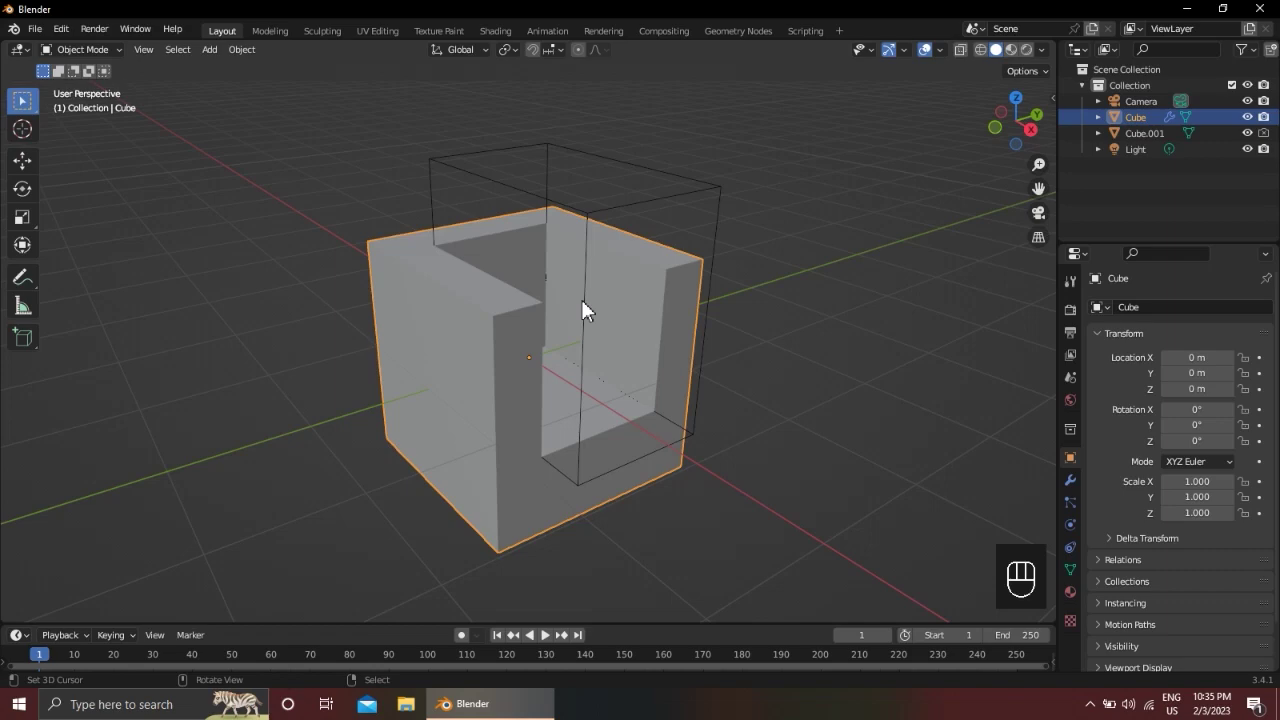
{"action": "middle_click_drag", "start_coordinate": [583, 309], "coordinate": [795, 358], "text": "alt"}
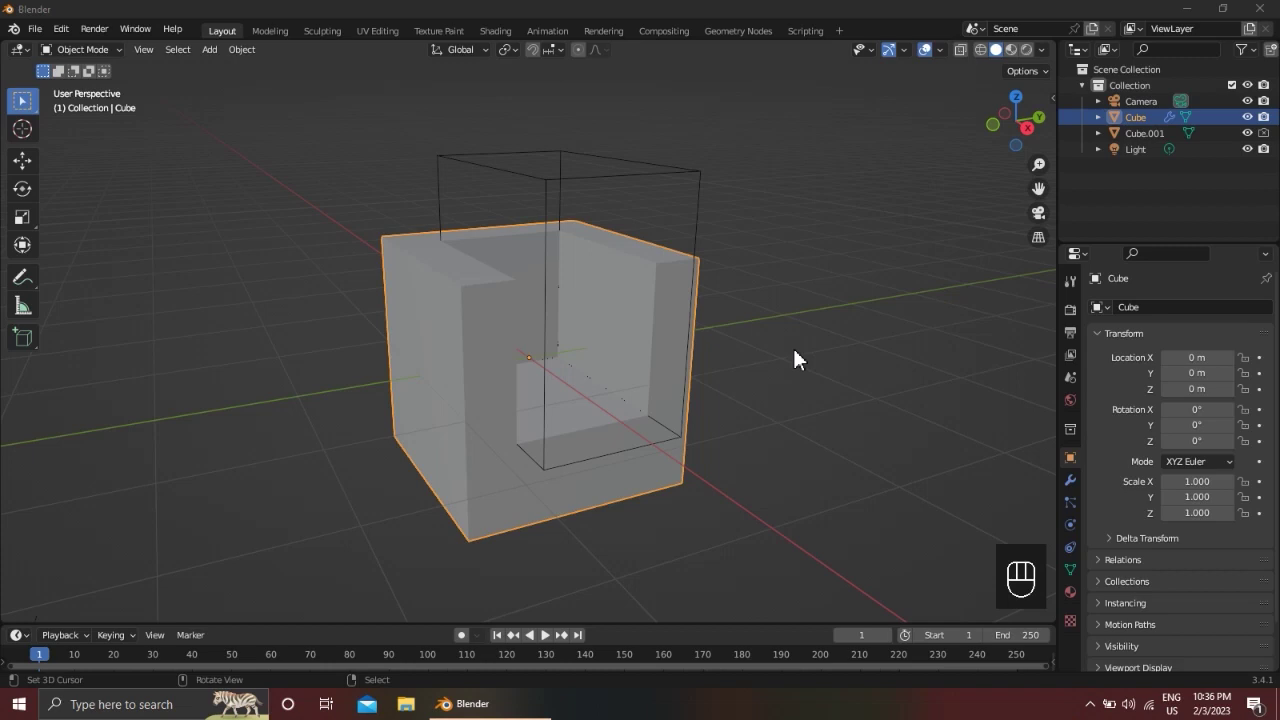
{"action": "mouse_move", "coordinate": [735, 302]}
{"action": "middle_mouse_down", "text": "alt"}
{"action": "mouse_move", "coordinate": [741, 316]}
{"action": "mouse_move", "coordinate": [721, 318]}
{"action": "middle_mouse_up", "text": "alt"}
{"action": "scroll", "coordinate": [741, 316], "scroll_direction": "up", "scroll_amount": 2}
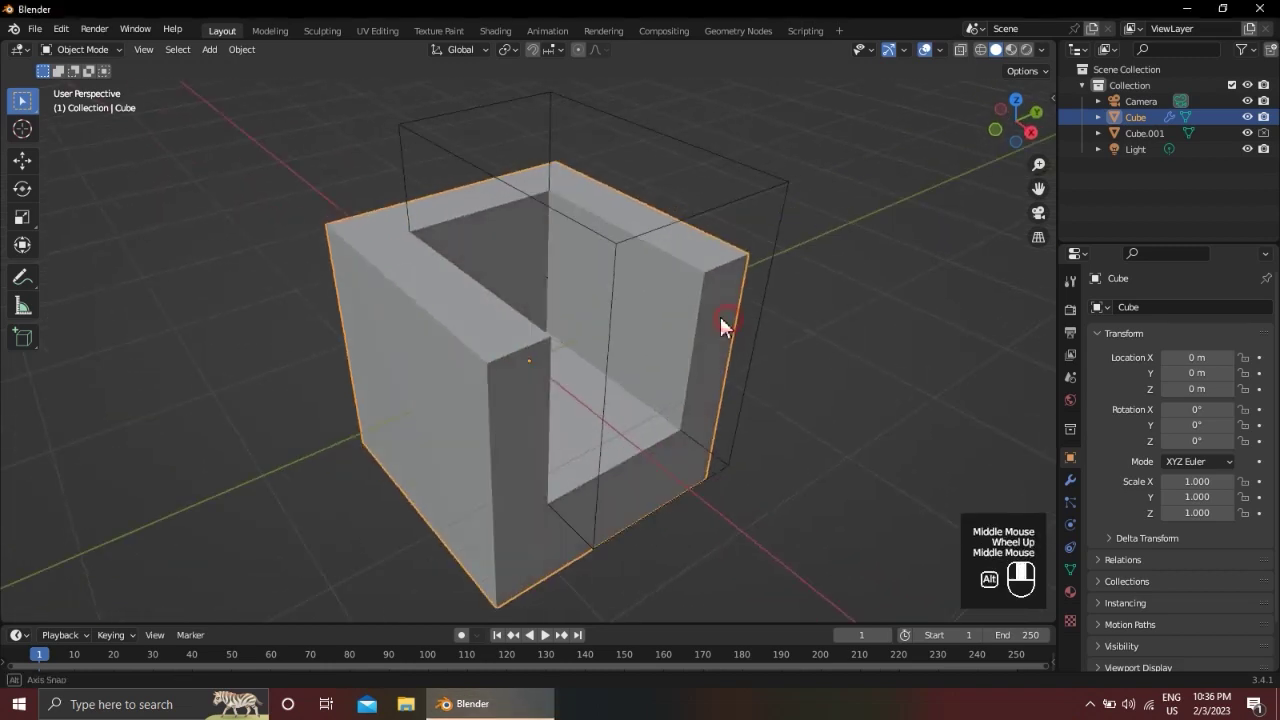
{"action": "scroll", "coordinate": [784, 251], "scroll_direction": "down", "scroll_amount": 2}
{"action": "middle_click_drag", "start_coordinate": [780, 269], "coordinate": [645, 351], "text": "alt"}
{"action": "scroll", "coordinate": [649, 350], "scroll_direction": "up", "scroll_amount": 1}
{"action": "scroll", "coordinate": [773, 304], "scroll_direction": "down", "scroll_amount": 1}
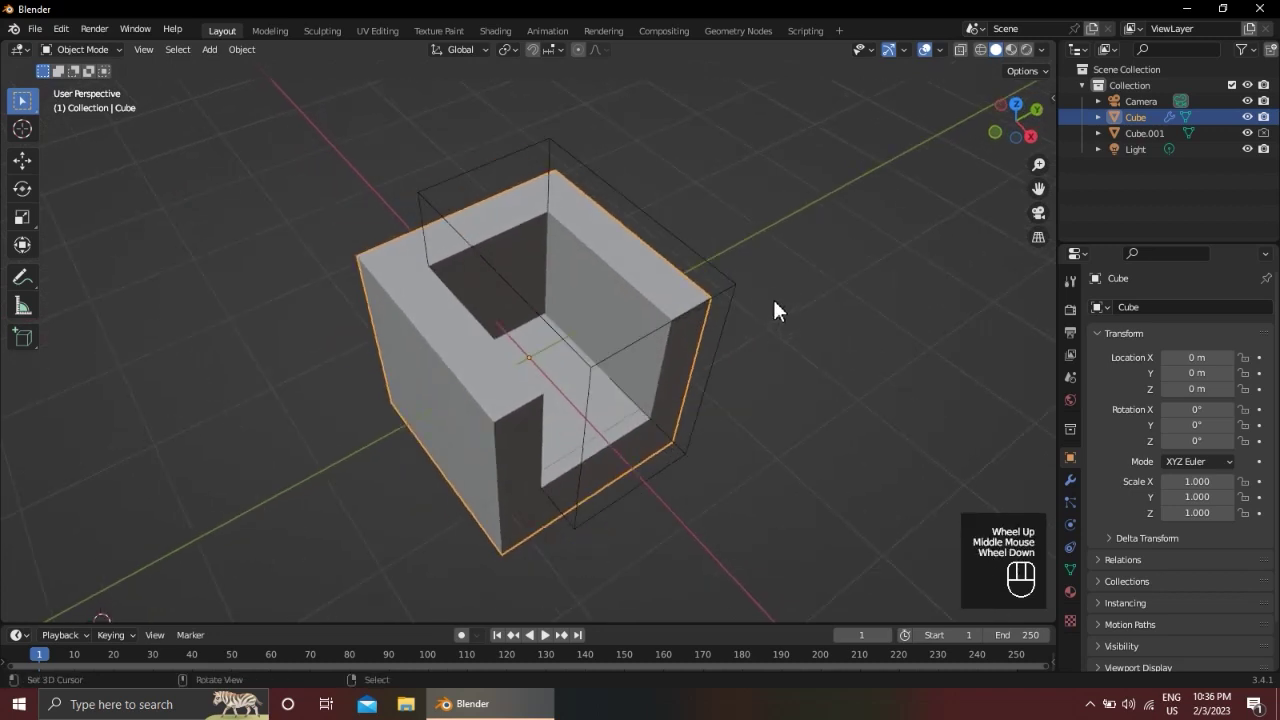
Try sliding the wireframe cutter along the global X axis and moving it freely to shift the cut
{"action": "right_click", "coordinate": [736, 285]}
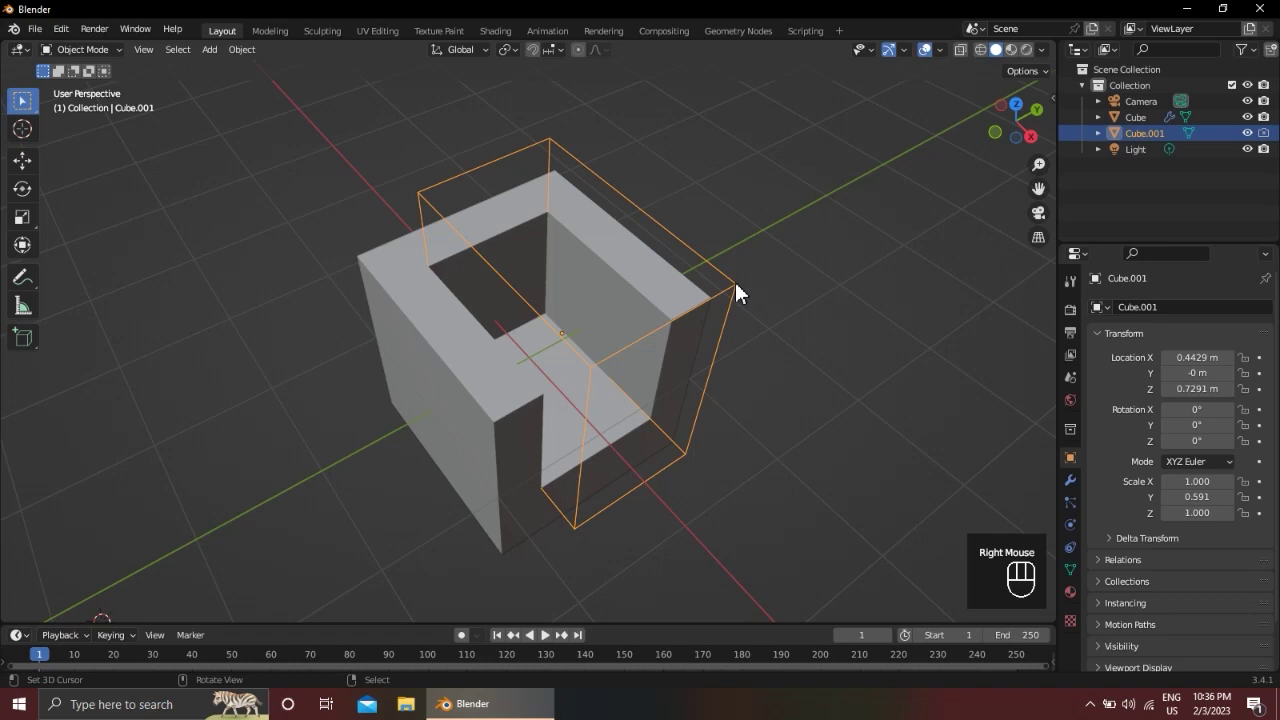
{"action": "key", "text": "g"}
{"action": "key", "text": "x"}
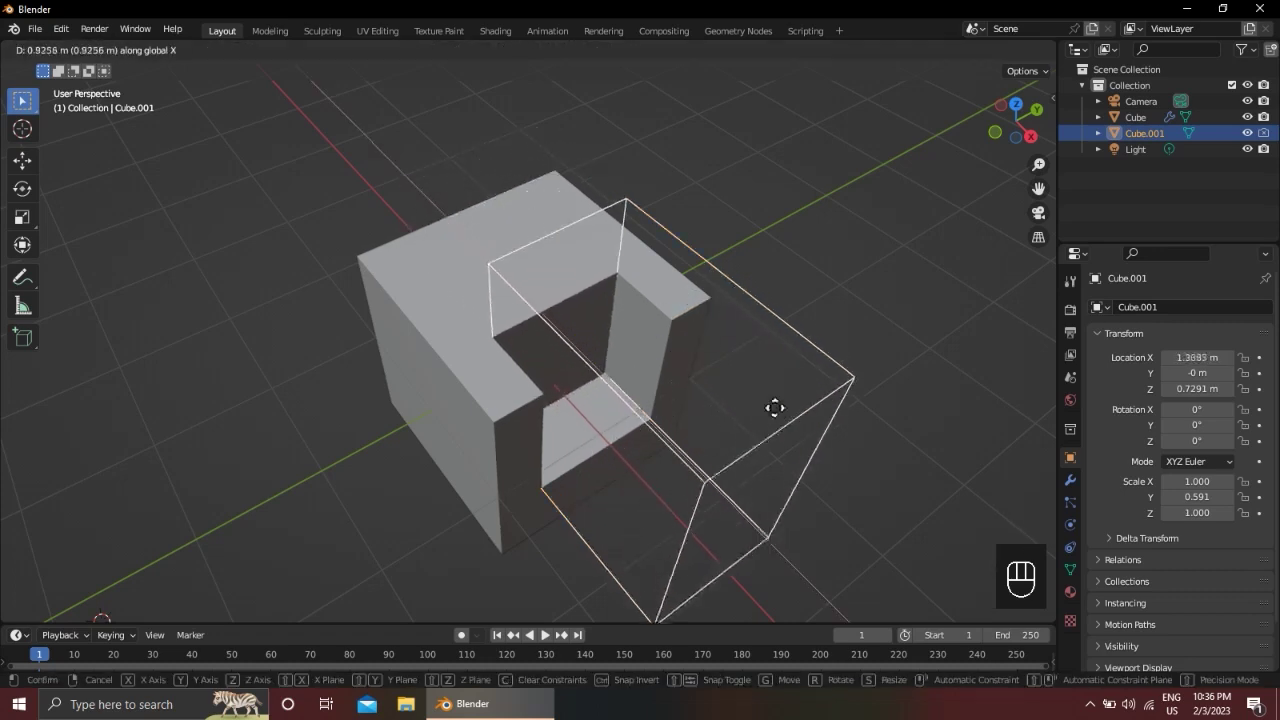
{"action": "left_click", "coordinate": [724, 326]}
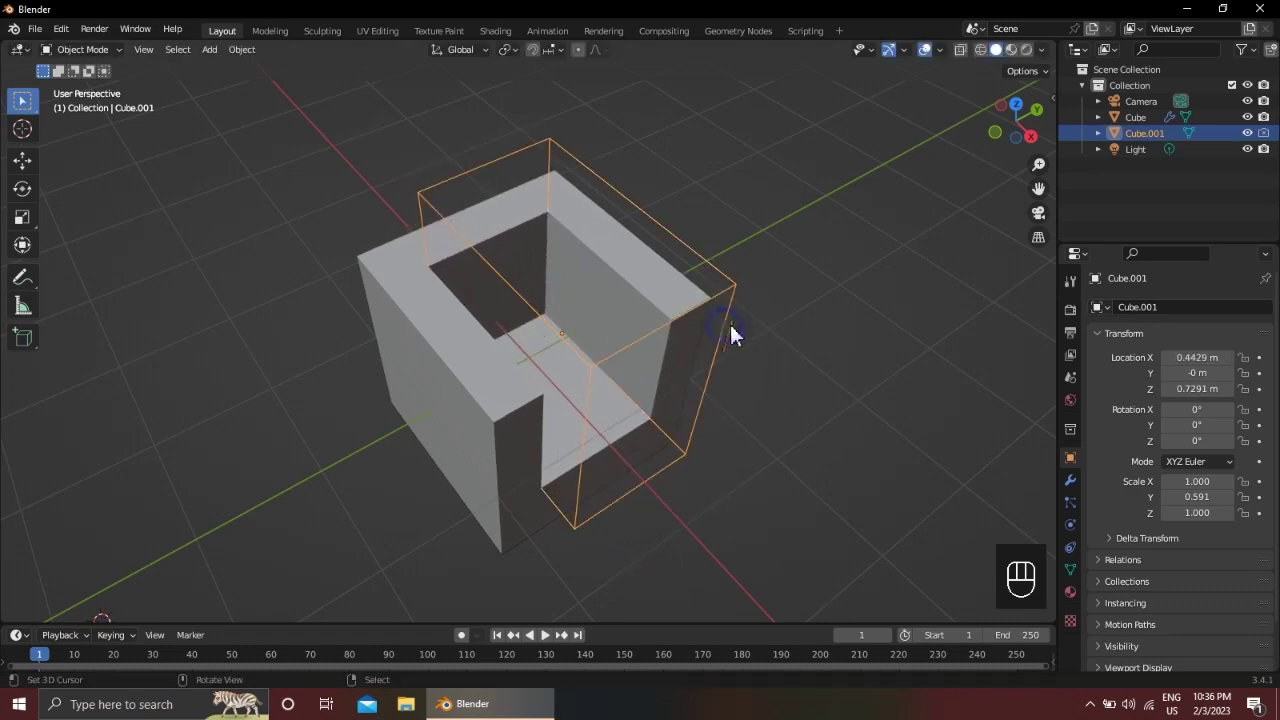
{"action": "key", "text": "g"}
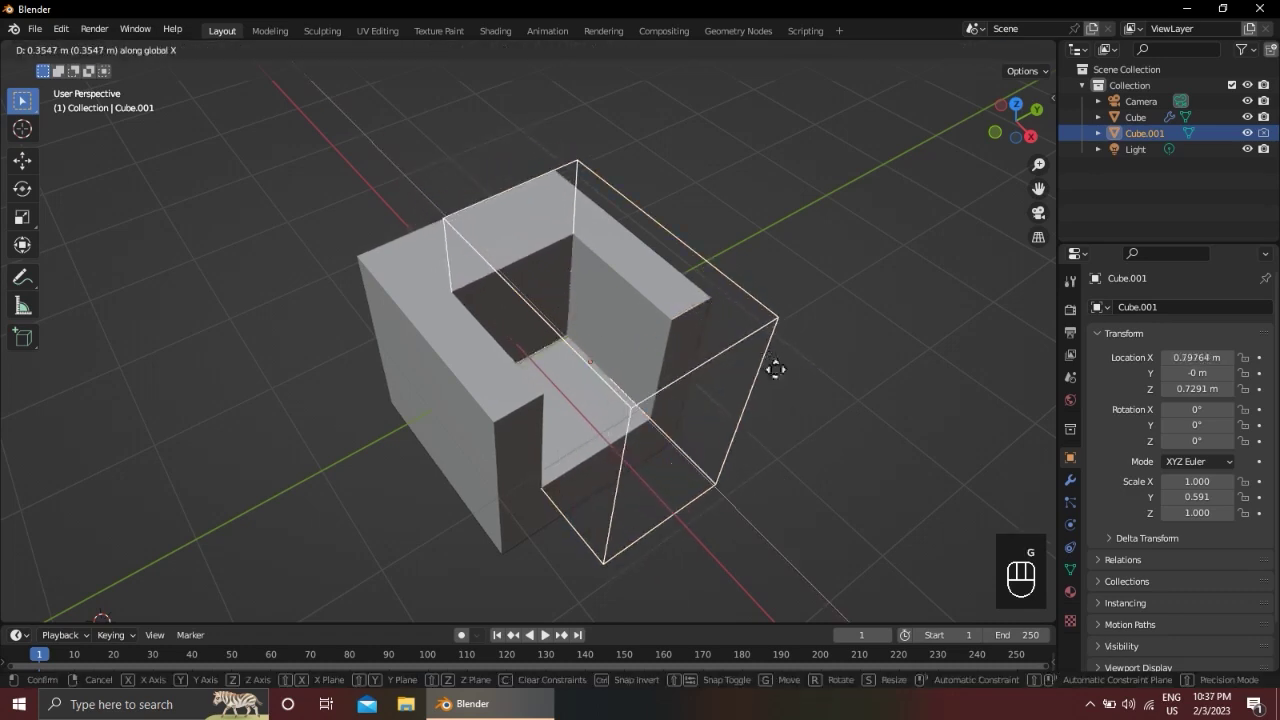
{"action": "right_click", "coordinate": [763, 345]}
{"action": "key", "text": "g"}
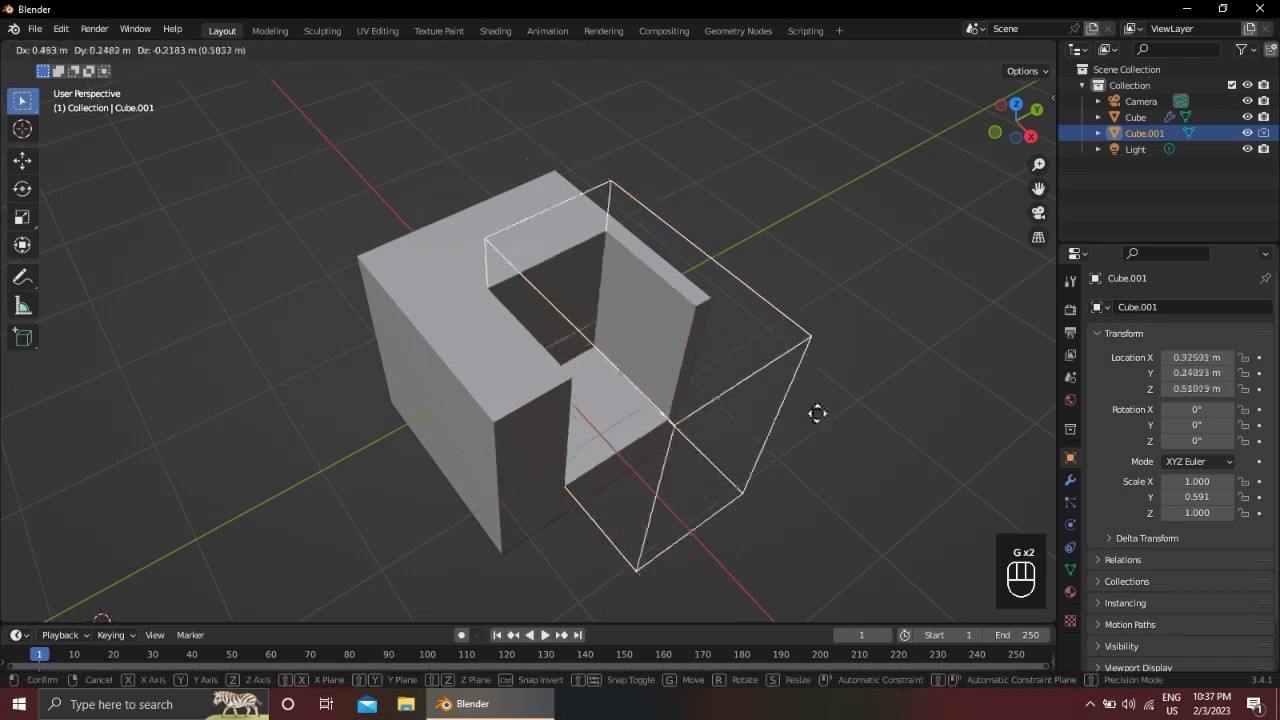
{"action": "right_click", "coordinate": [787, 398]}
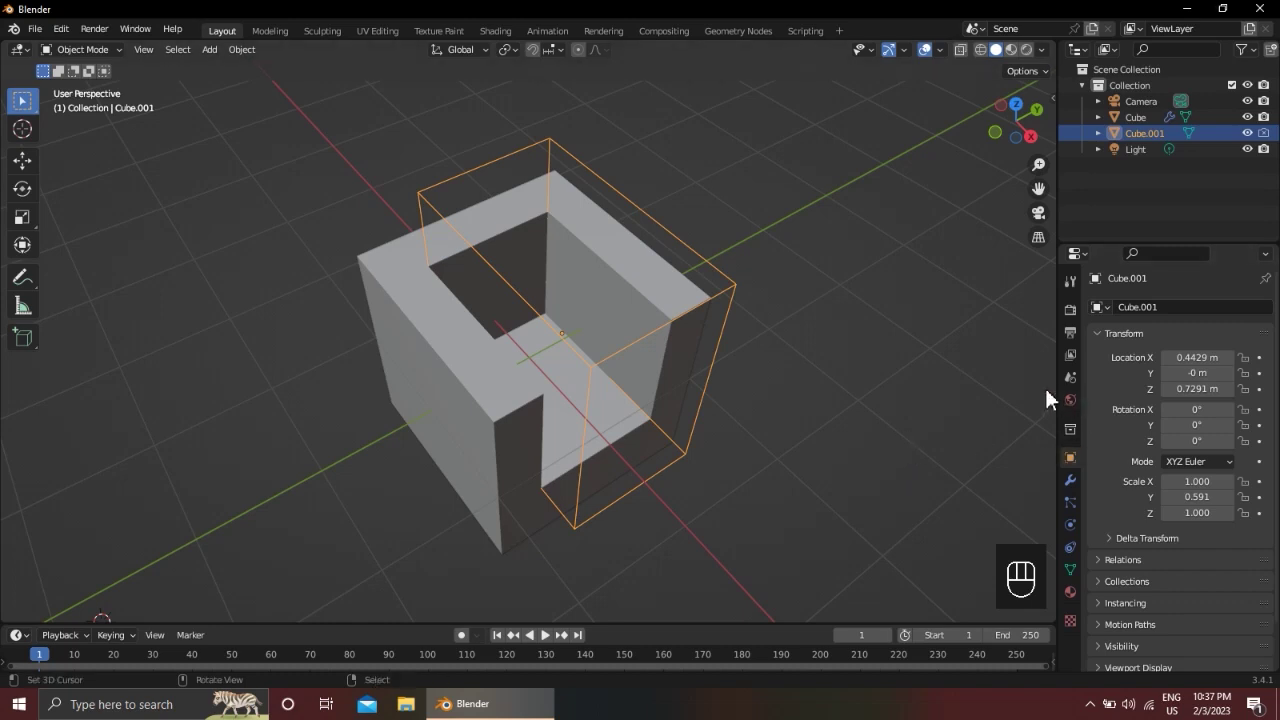
Widen the Properties editor, collapse the cutter's object property sections and show its modifier settings
{"action": "left_click_drag", "start_coordinate": [1058, 375], "coordinate": [970, 376]}
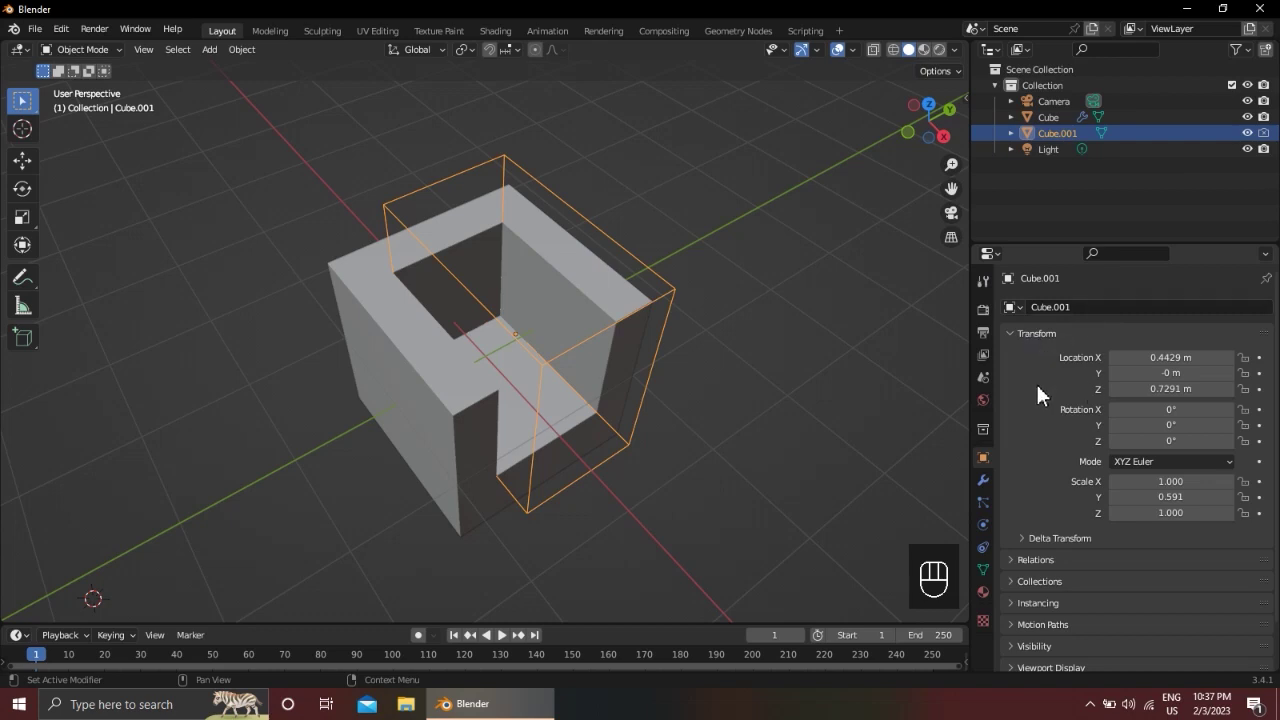
{"action": "left_click", "coordinate": [1088, 335]}
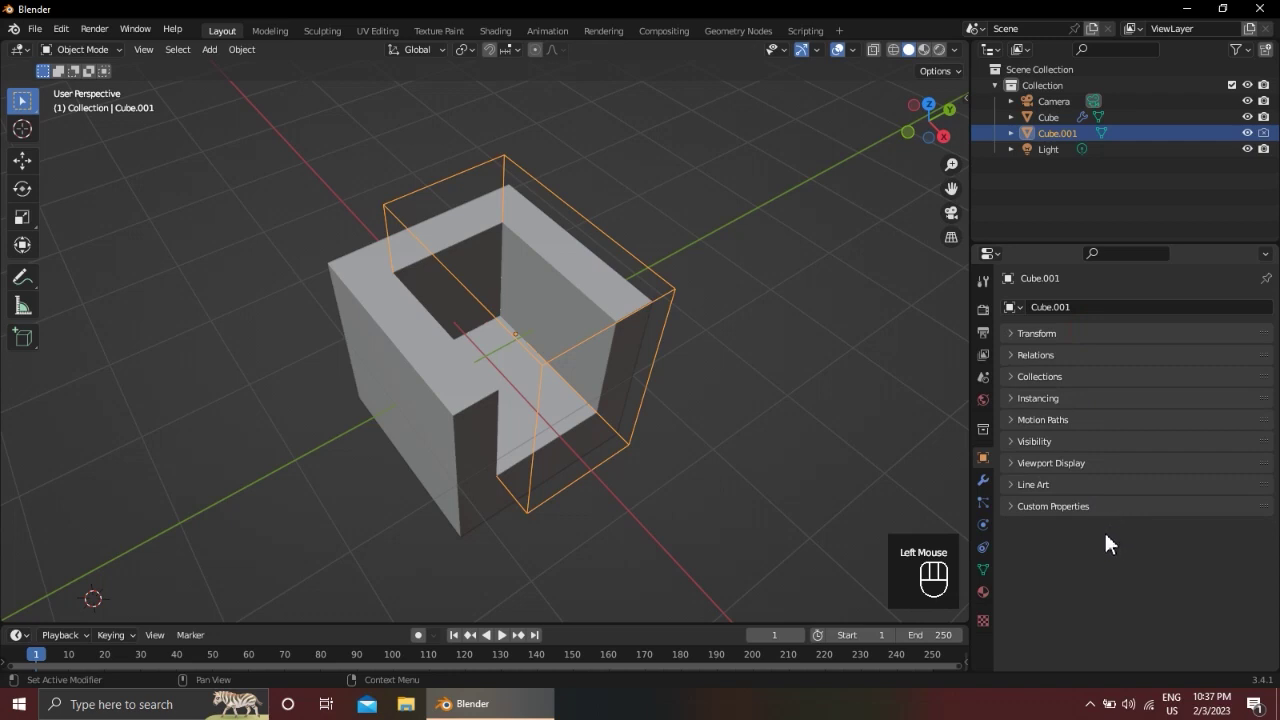
{"action": "left_click", "coordinate": [984, 479]}
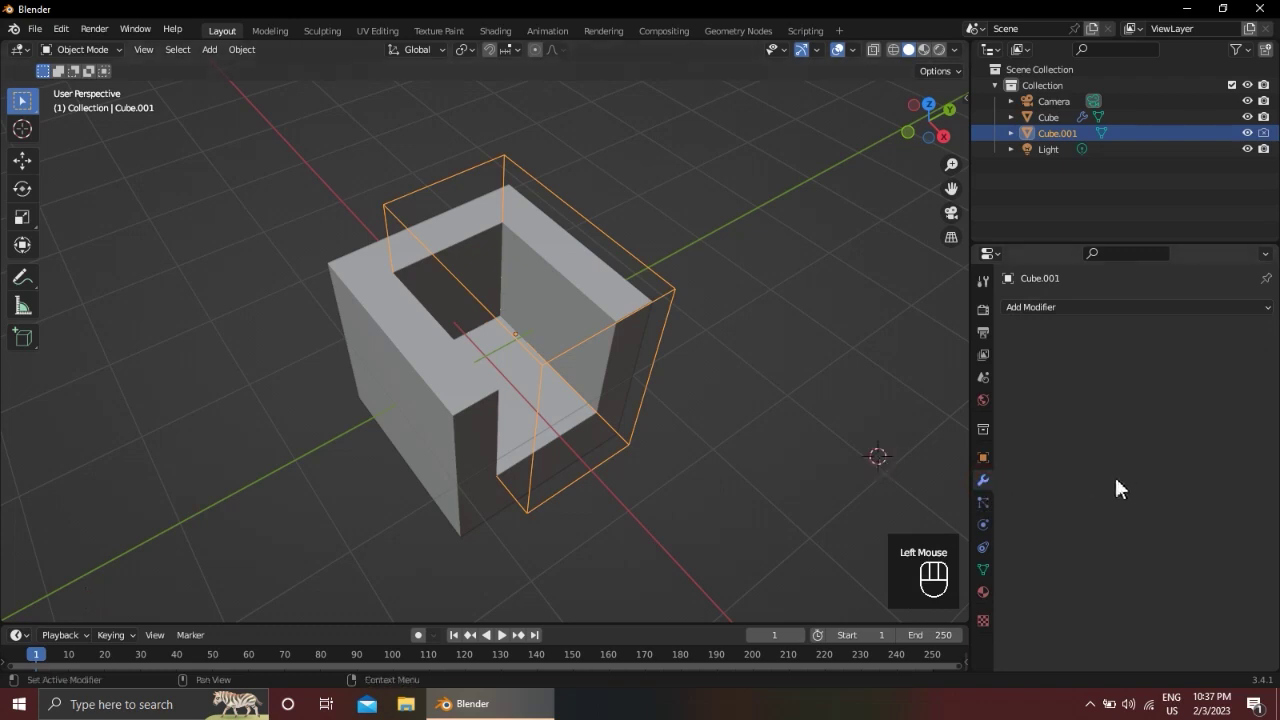
Select the notched cube and inspect its Boolean modifier, including the solver options
{"action": "middle_click_drag", "start_coordinate": [730, 385], "coordinate": [668, 365]}
{"action": "left_click", "coordinate": [702, 350]}
{"action": "right_click", "coordinate": [368, 291]}
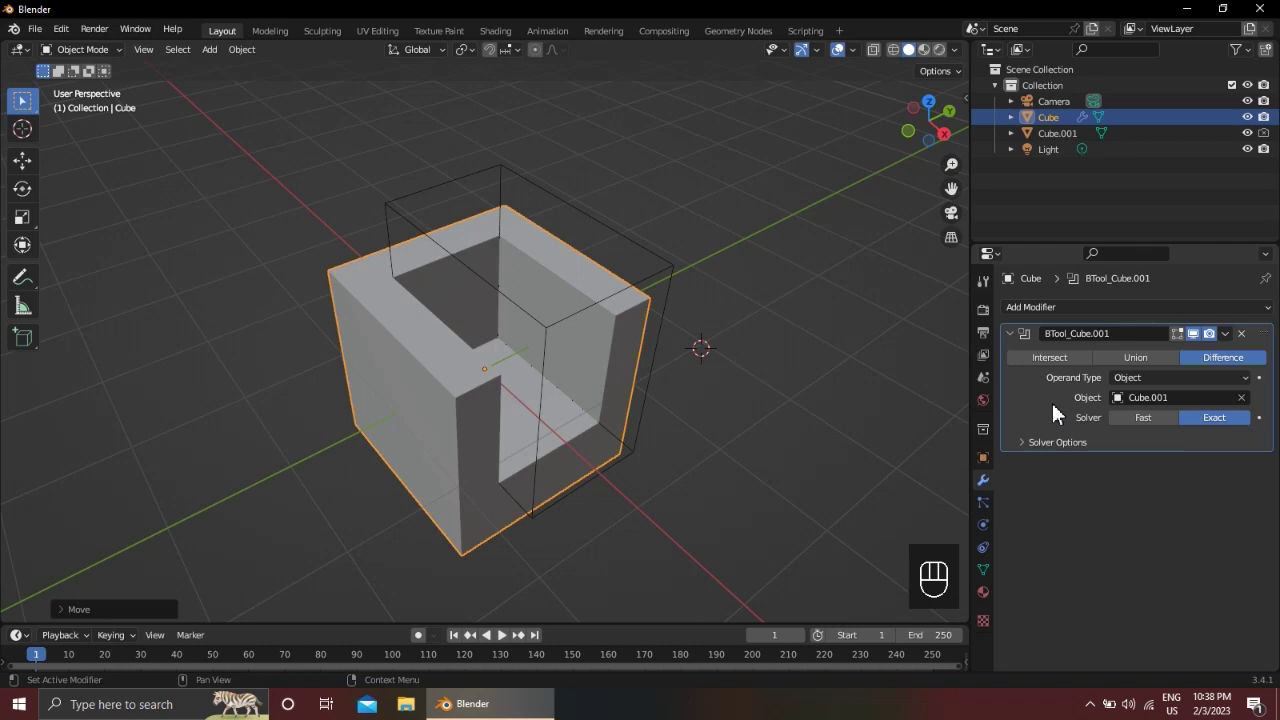
{"action": "left_click", "coordinate": [1050, 440]}
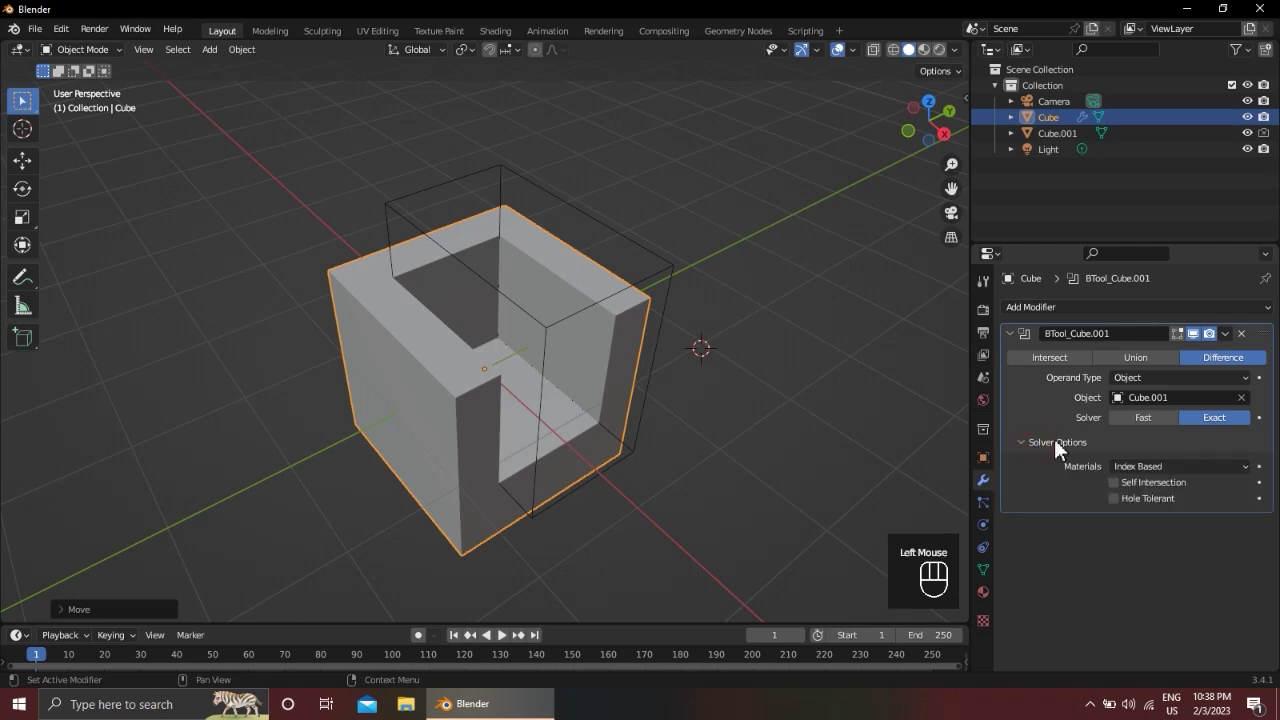
{"action": "left_click", "coordinate": [1053, 442]}
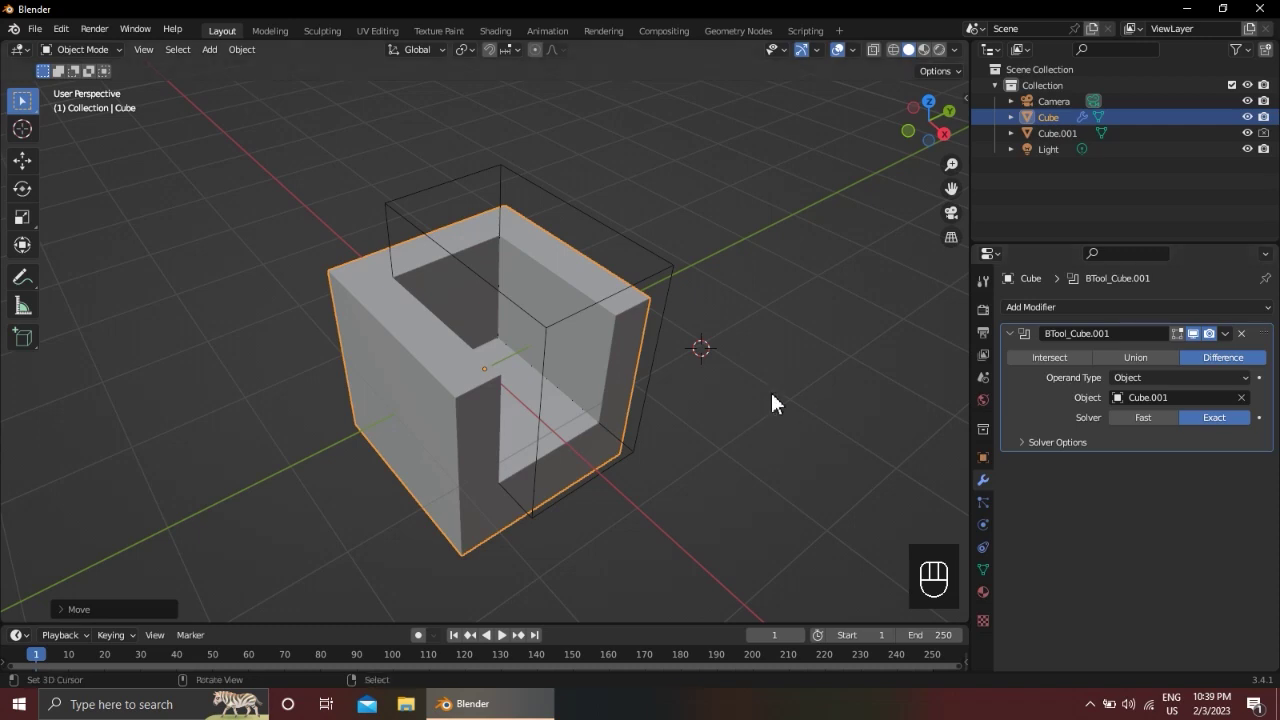
Clear the selection, reselect the notched cube and examine it in perspective and from the right orthographic view
{"action": "left_click", "coordinate": [503, 435]}
{"action": "middle_click_drag", "start_coordinate": [526, 435], "coordinate": [543, 422], "text": "shift"}
{"action": "middle_click", "coordinate": [575, 418]}
{"action": "left_click", "coordinate": [840, 431]}
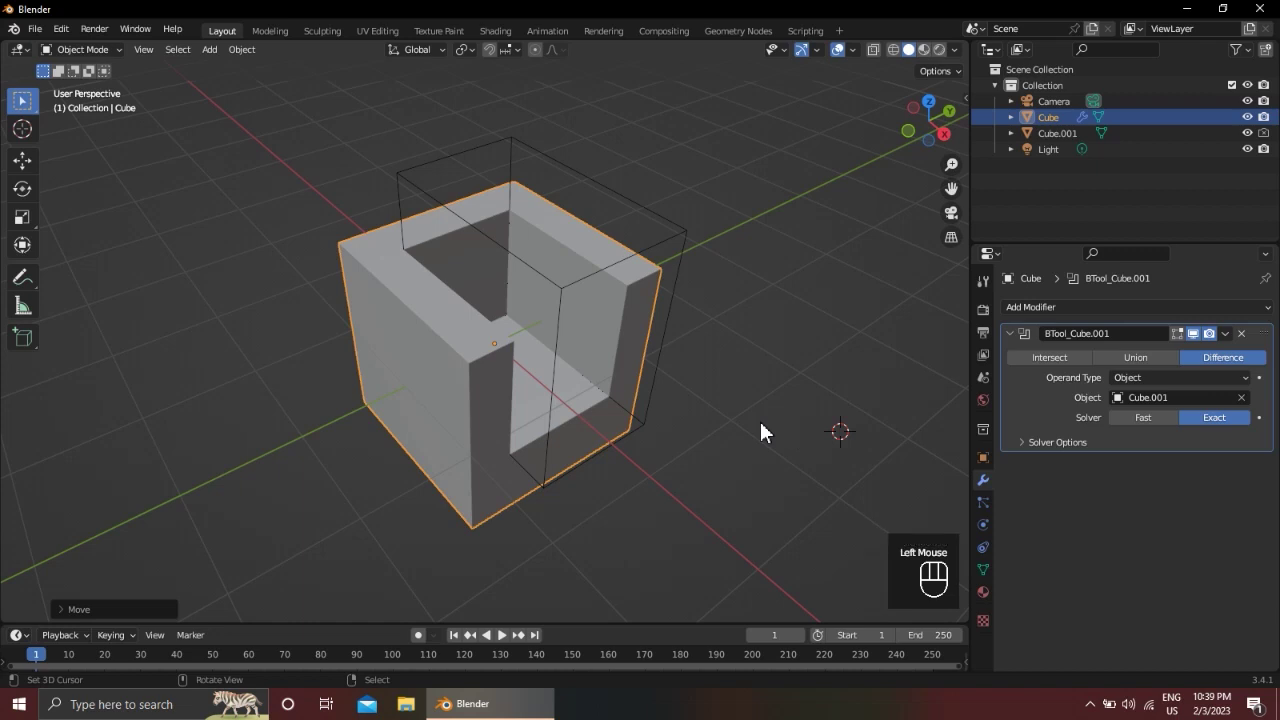
{"action": "key", "text": "a"}
{"action": "key", "text": "a"}
{"action": "key", "text": "alt+a"}
{"action": "middle_click_drag", "start_coordinate": [329, 349], "coordinate": [338, 325]}
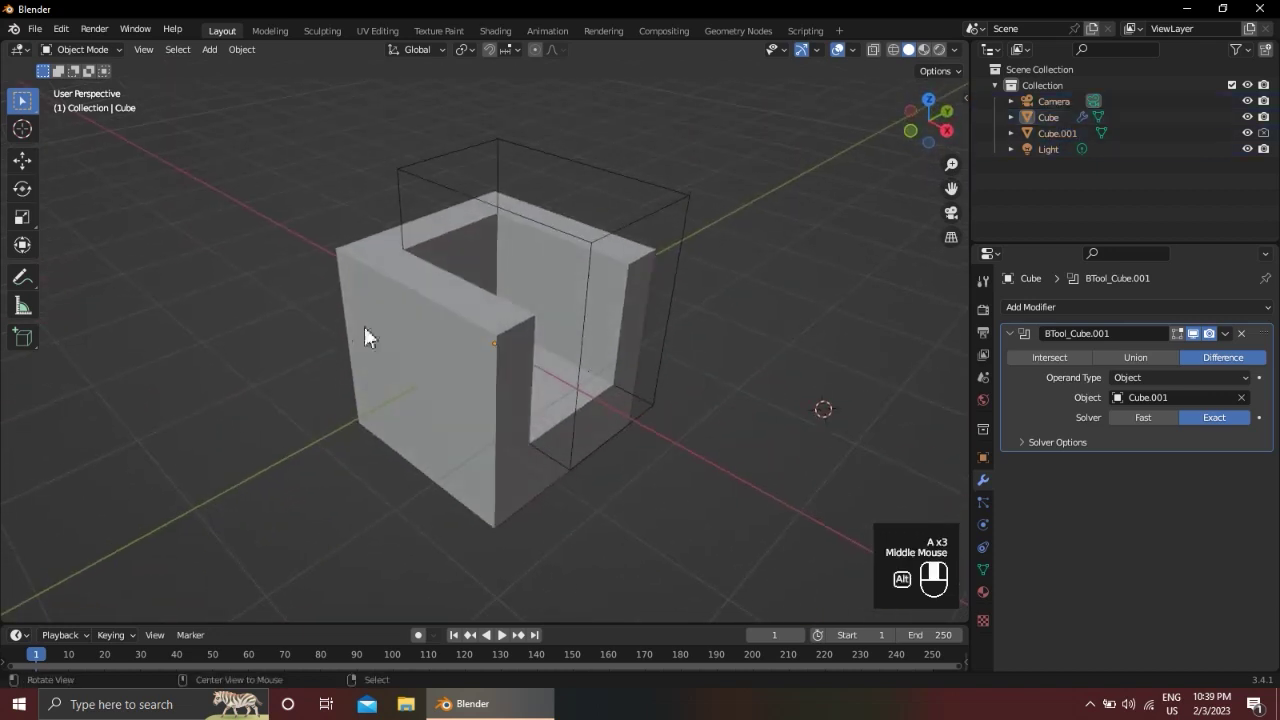
{"action": "right_click", "coordinate": [409, 306]}
{"action": "mouse_move", "coordinate": [457, 309]}
{"action": "middle_mouse_down"}
{"action": "mouse_move", "coordinate": [417, 394]}
{"action": "mouse_move", "coordinate": [451, 290]}
{"action": "middle_mouse_up"}
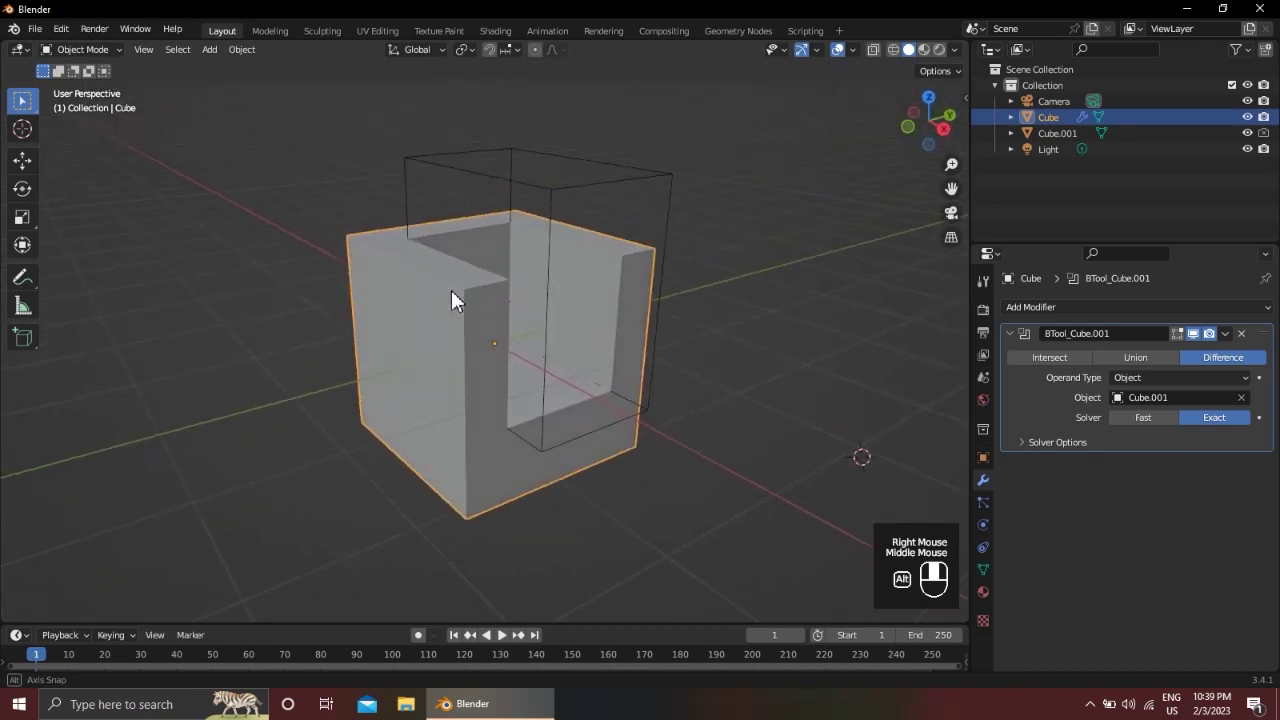
{"action": "middle_click_drag", "start_coordinate": [555, 297], "coordinate": [527, 300]}
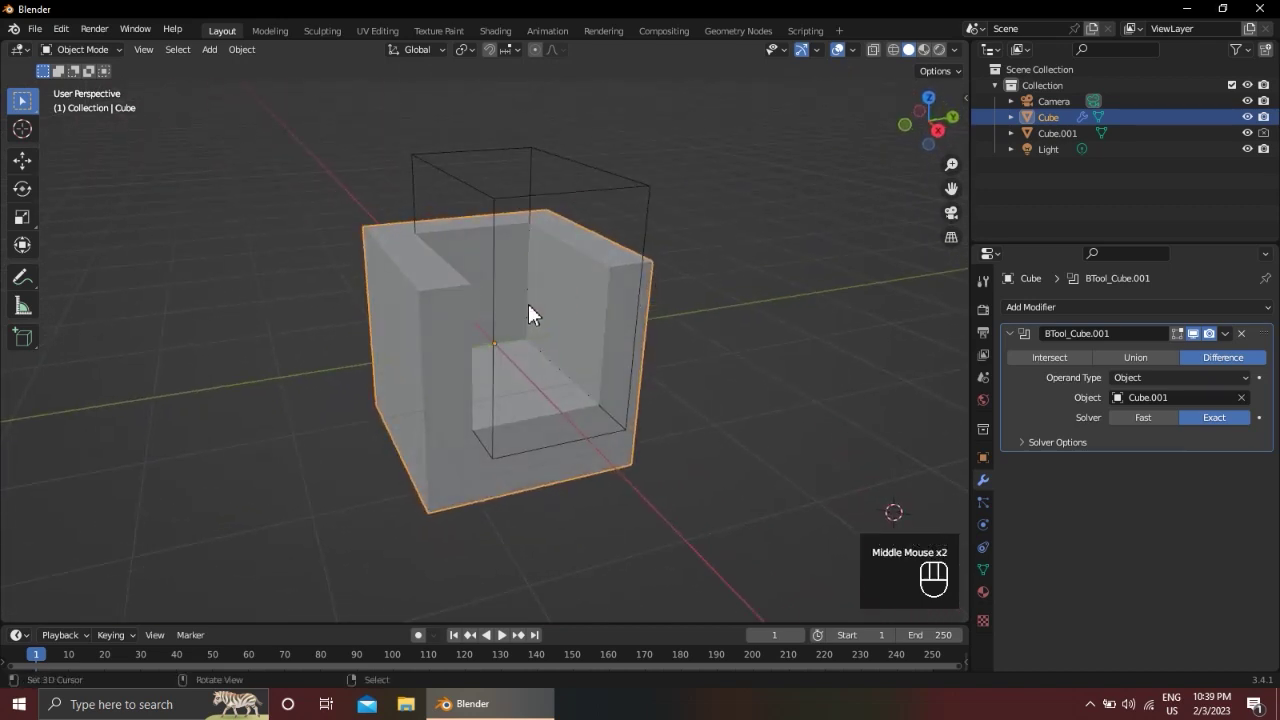
{"action": "key", "text": "KP_3"}
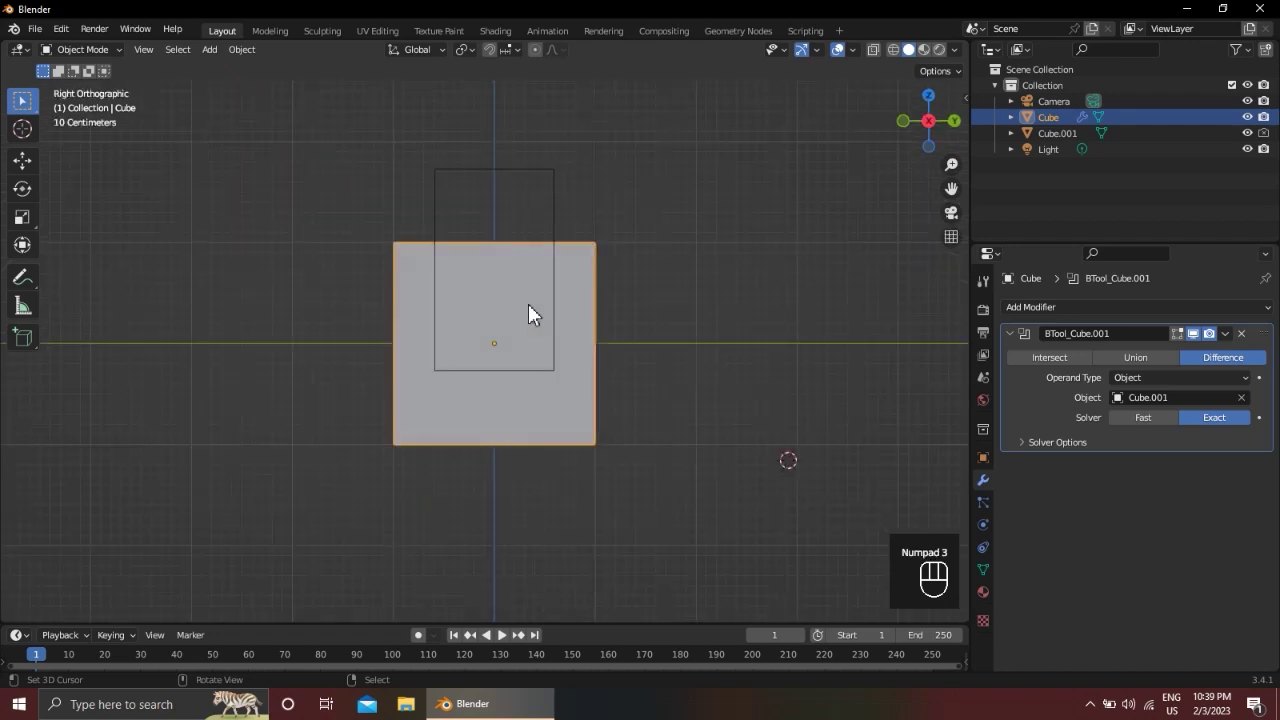
{"action": "middle_click_drag", "start_coordinate": [529, 305], "coordinate": [615, 397]}
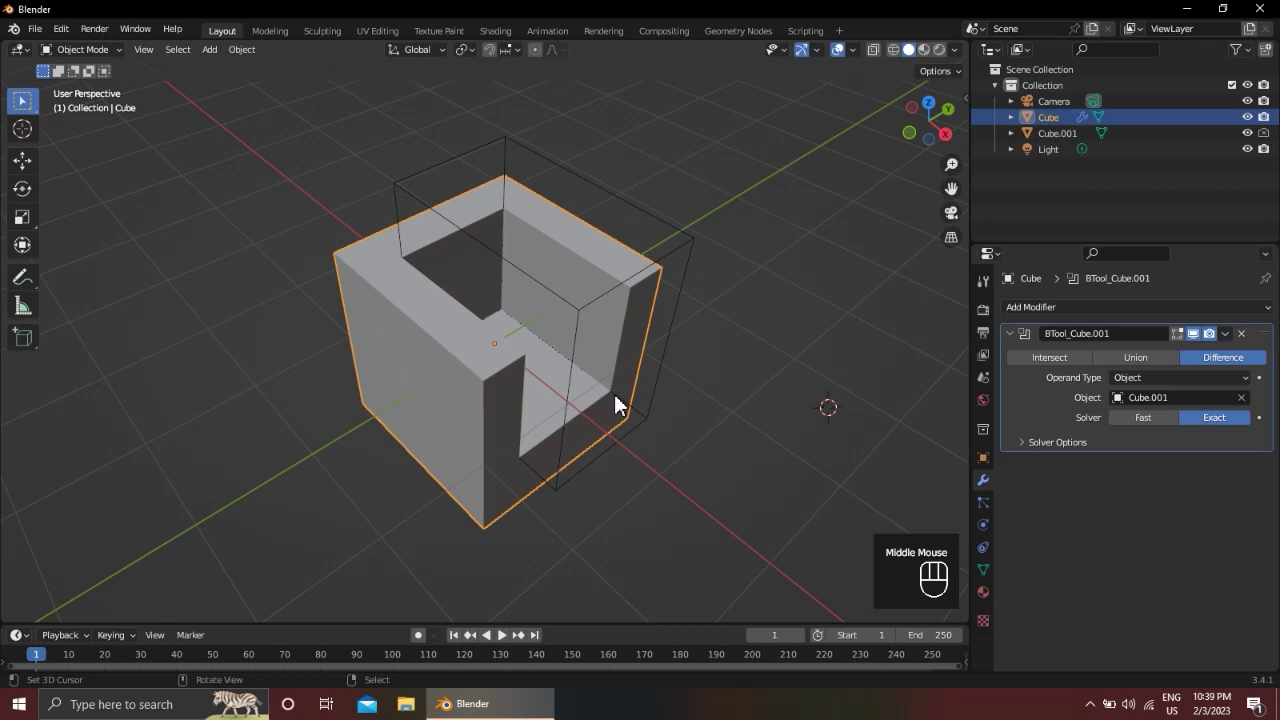
In wireframe from the right orthographic view, select the cutter cube and nudge it about 0.008 m along global Y
{"action": "key", "text": "KP_1"}
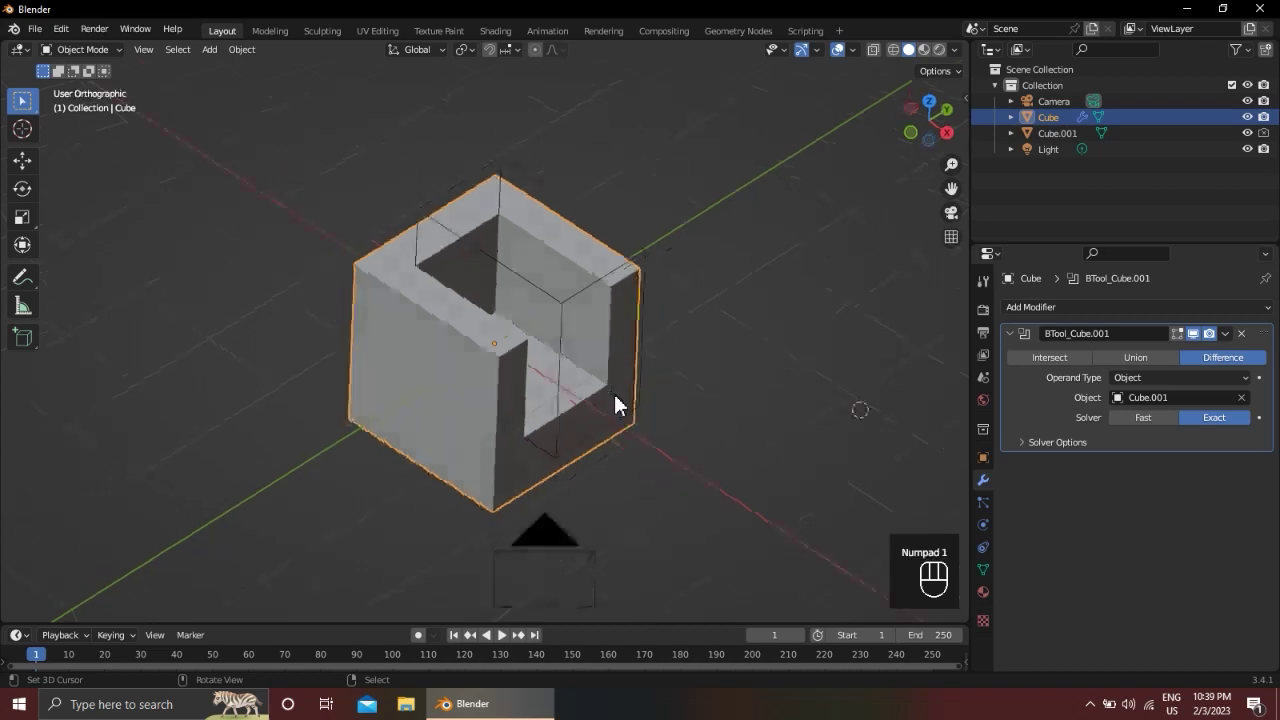
{"action": "key", "text": "KP_1"}
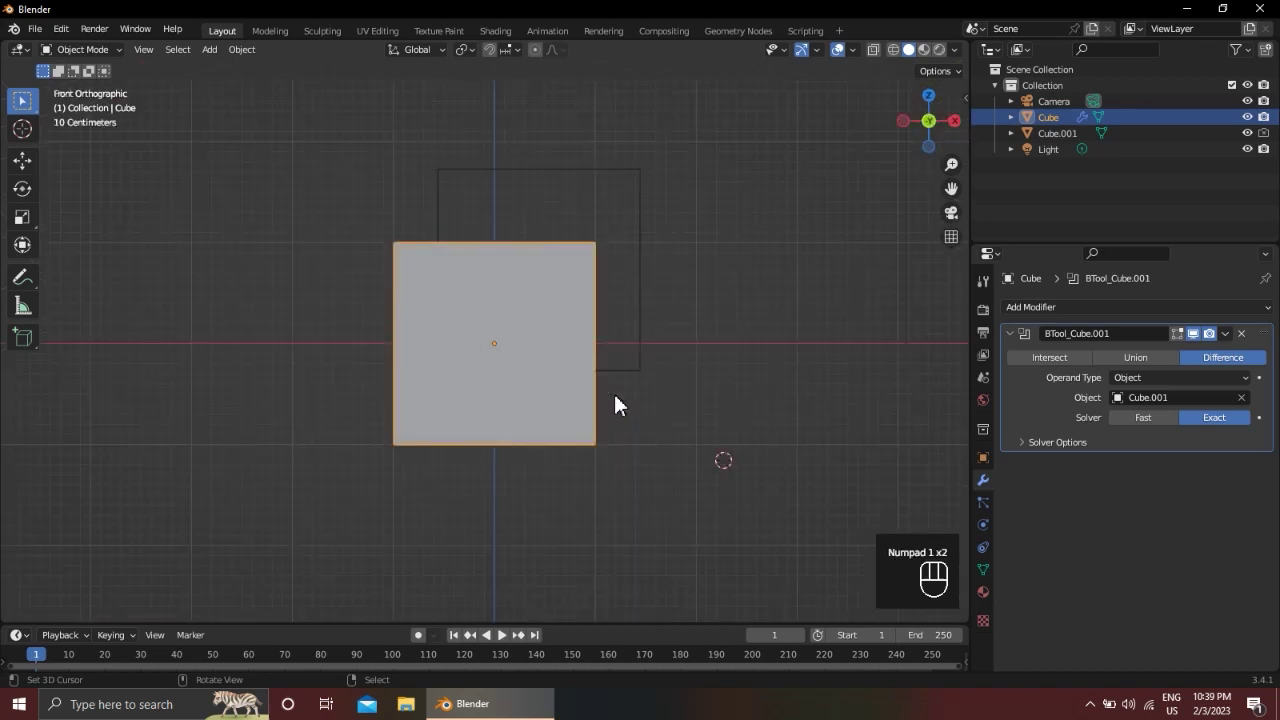
{"action": "key", "text": "KP_3"}
{"action": "mouse_move", "coordinate": [555, 458]}
{"action": "middle_mouse_down", "text": "alt"}
{"action": "mouse_move", "coordinate": [568, 479]}
{"action": "mouse_move", "coordinate": [560, 440]}
{"action": "middle_mouse_up", "text": "alt"}
{"action": "key", "text": "KP_1"}
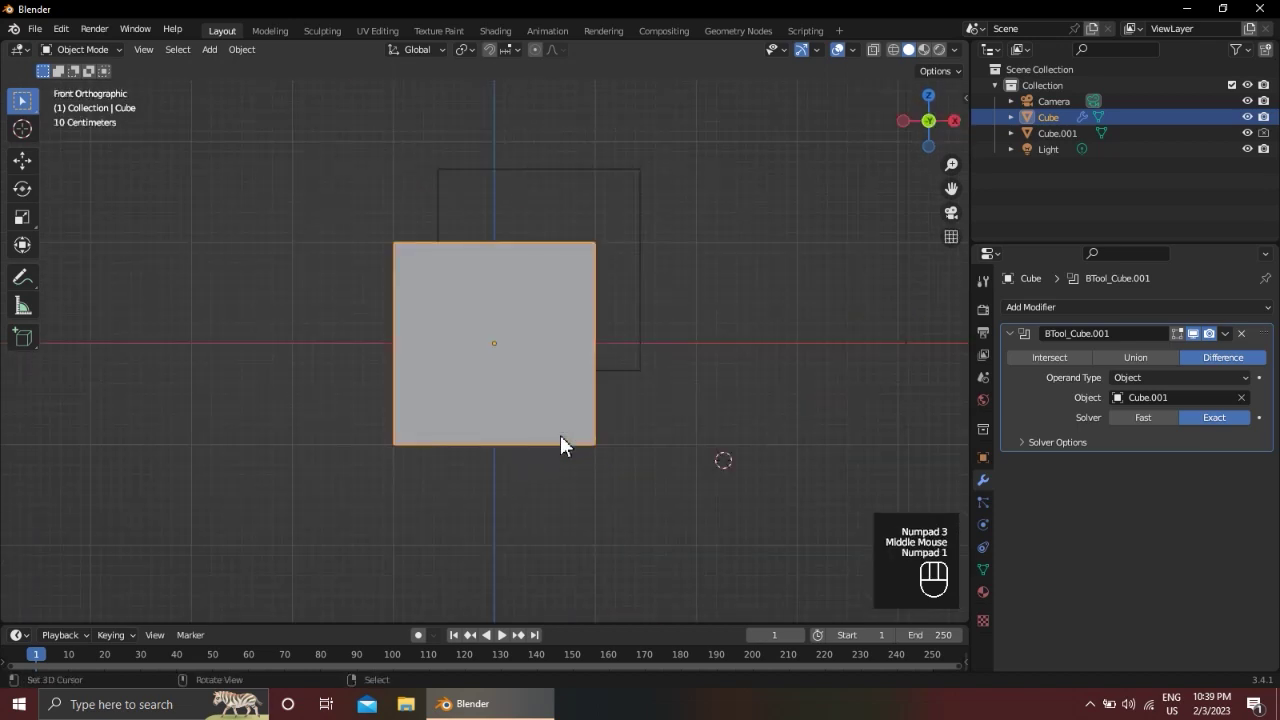
{"action": "key", "text": "KP_3"}
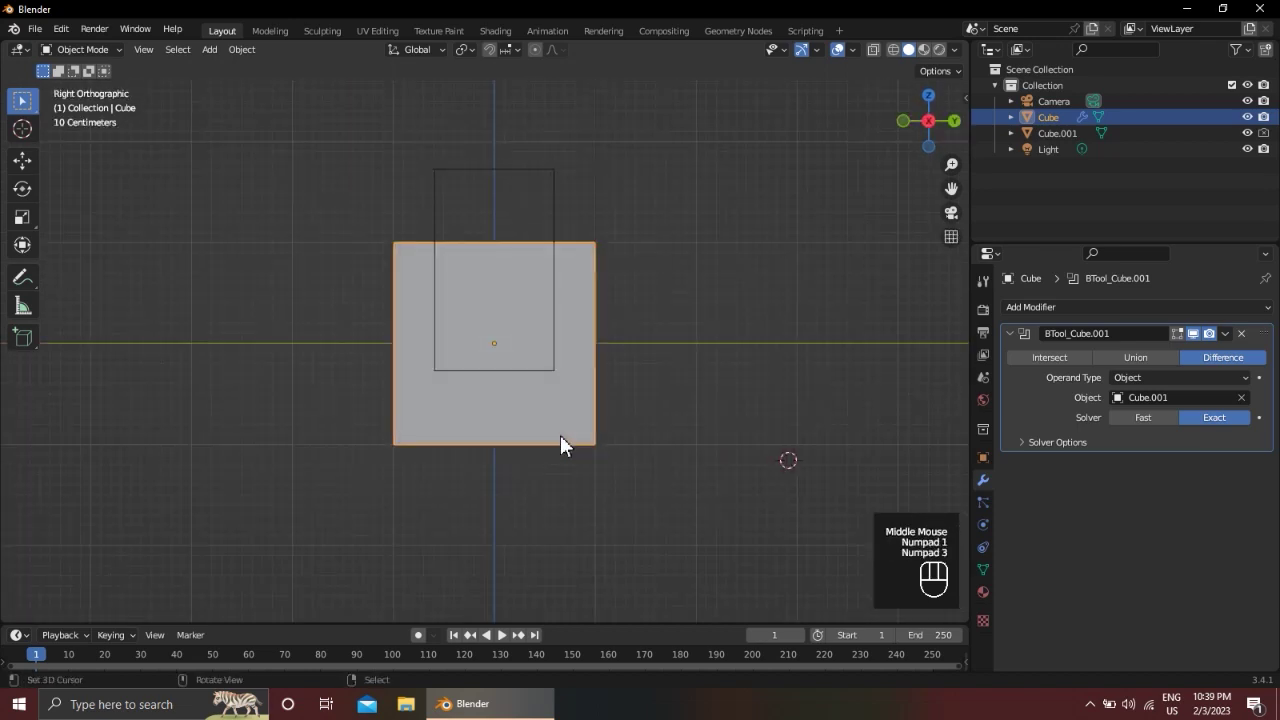
{"action": "left_click", "coordinate": [892, 52]}
{"action": "right_click", "coordinate": [555, 175]}
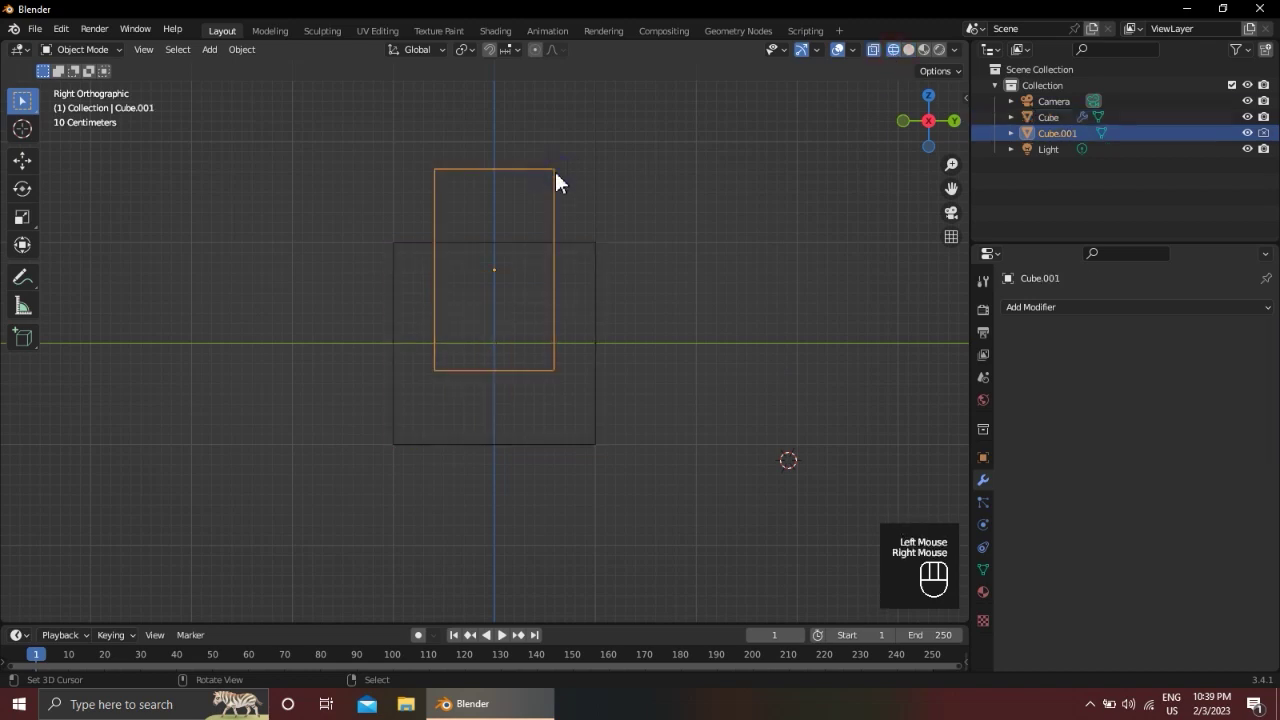
{"action": "key", "text": "g"}
{"action": "key", "text": "x"}
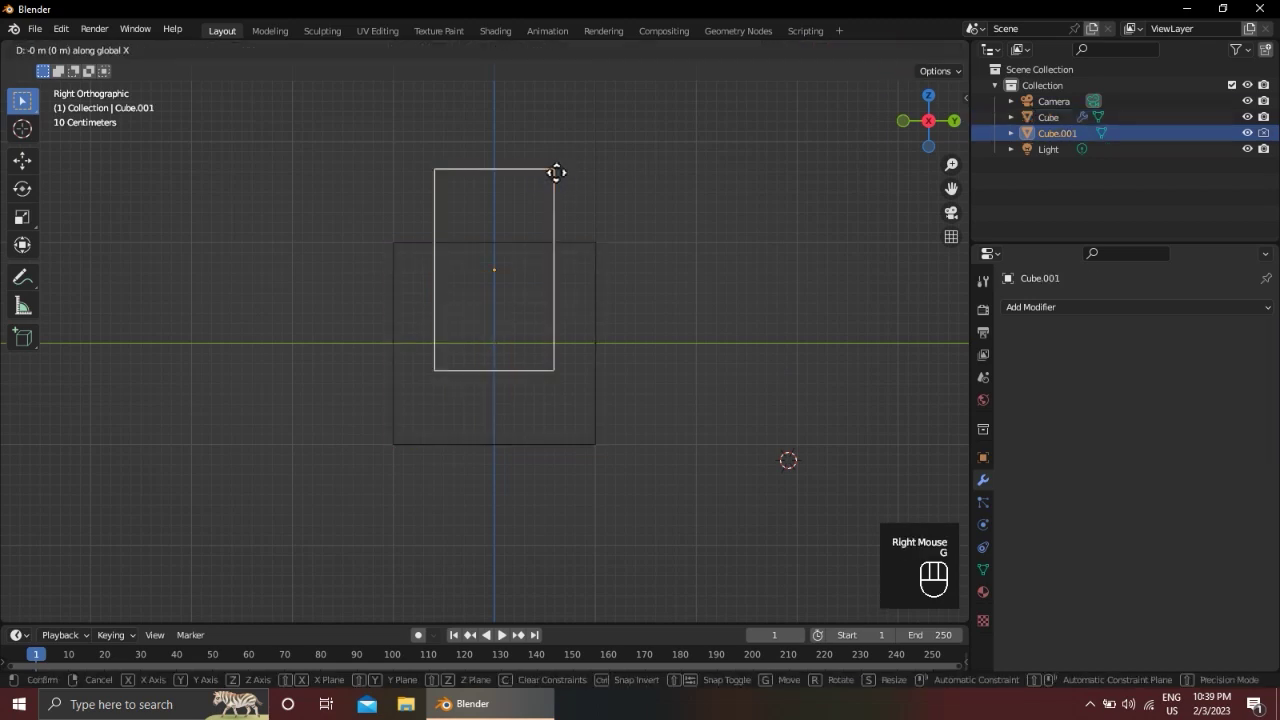
{"action": "key", "text": "y"}
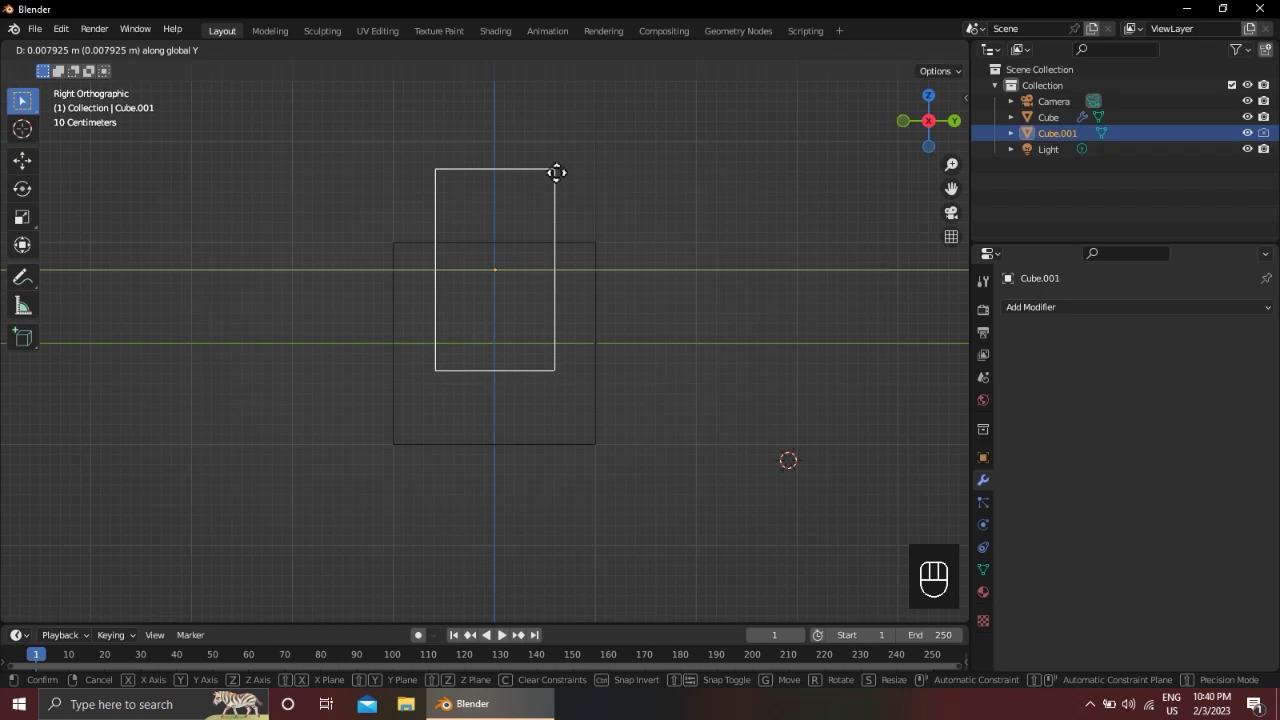
{"action": "left_click", "coordinate": [556, 172]}
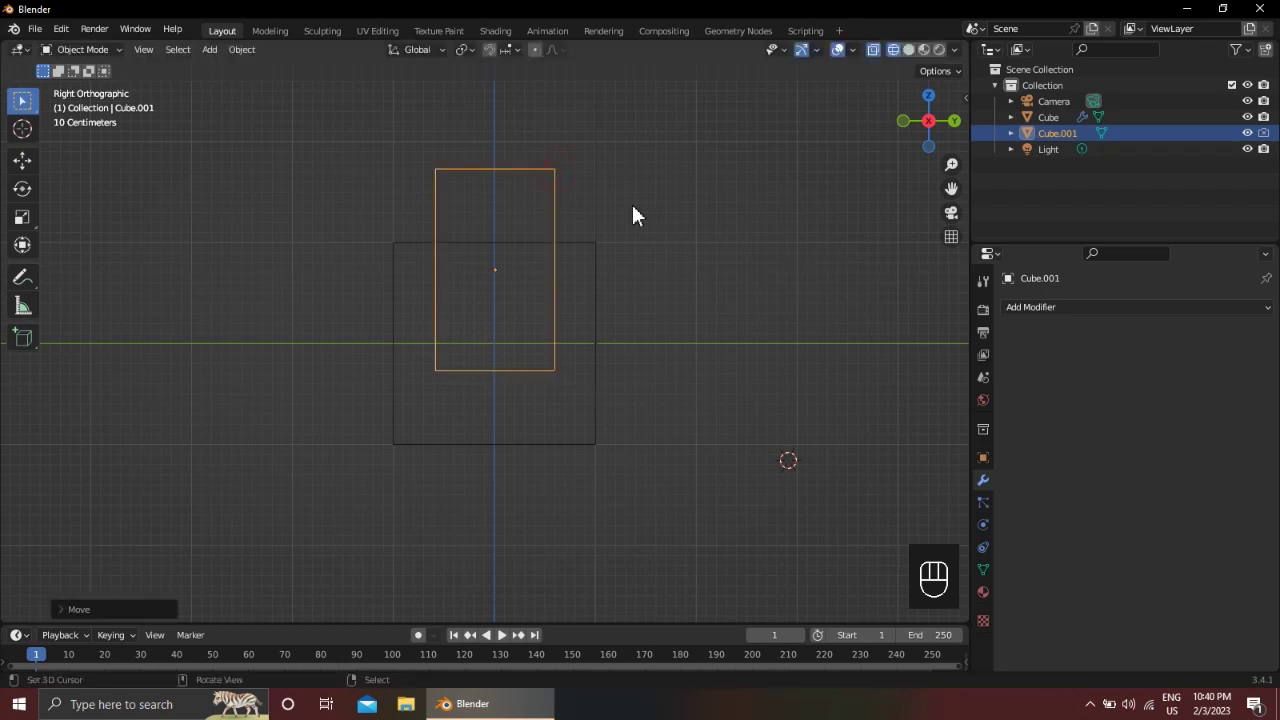
In the front wireframe view, place the 3D cursor beside the cutter's +X side and add a mesh cylinder there
{"action": "left_click", "coordinate": [909, 54]}
{"action": "mouse_move", "coordinate": [780, 163]}
{"action": "middle_mouse_down"}
{"action": "mouse_move", "coordinate": [609, 336]}
{"action": "mouse_move", "coordinate": [648, 366]}
{"action": "middle_mouse_up"}
{"action": "key", "text": "KP_1"}
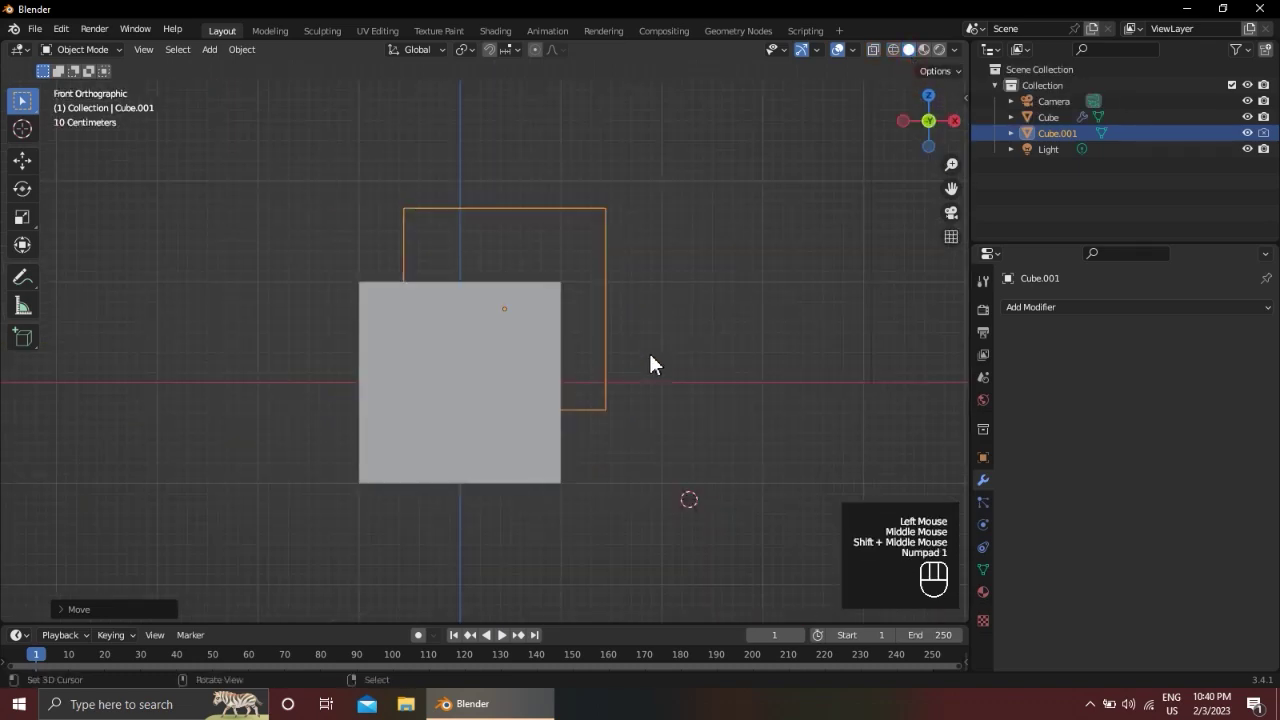
{"action": "key", "text": "shift+z"}
{"action": "scroll", "coordinate": [649, 360], "scroll_direction": "up", "scroll_amount": 1}
{"action": "middle_click_drag", "start_coordinate": [647, 328], "coordinate": [551, 359], "text": "shift"}
{"action": "left_click", "coordinate": [604, 290]}
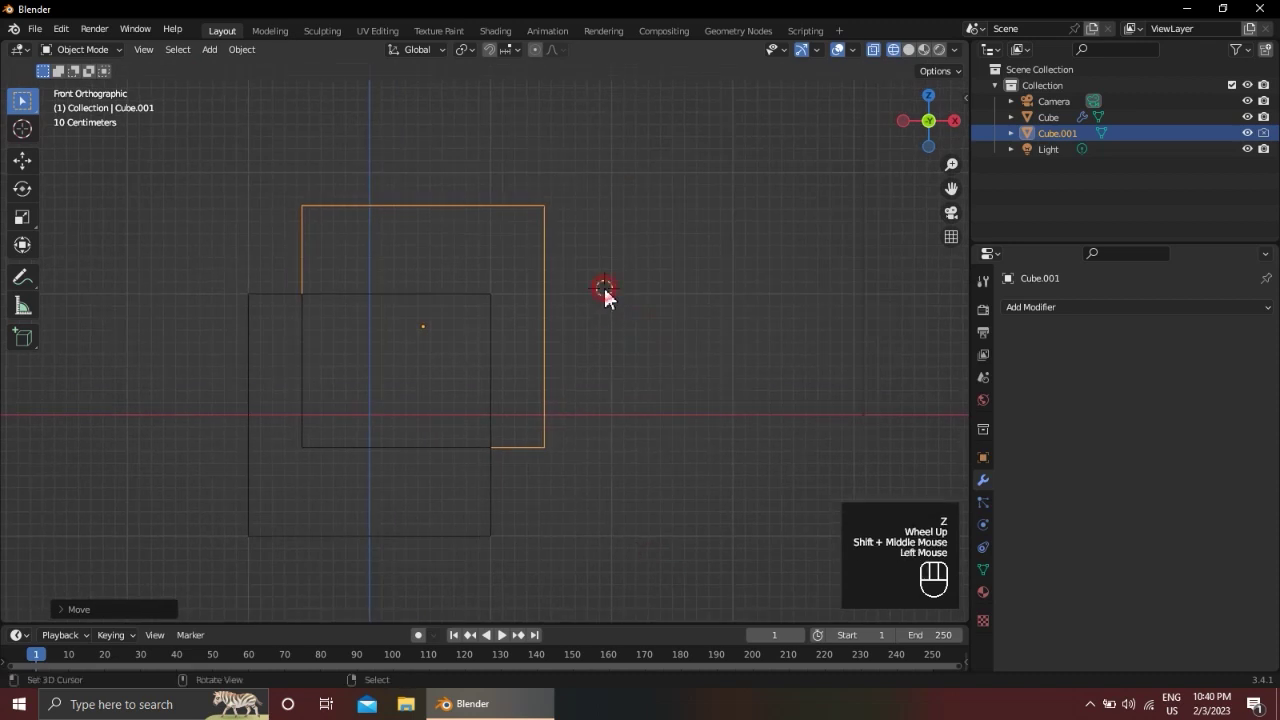
{"action": "key", "text": "shift+a"}
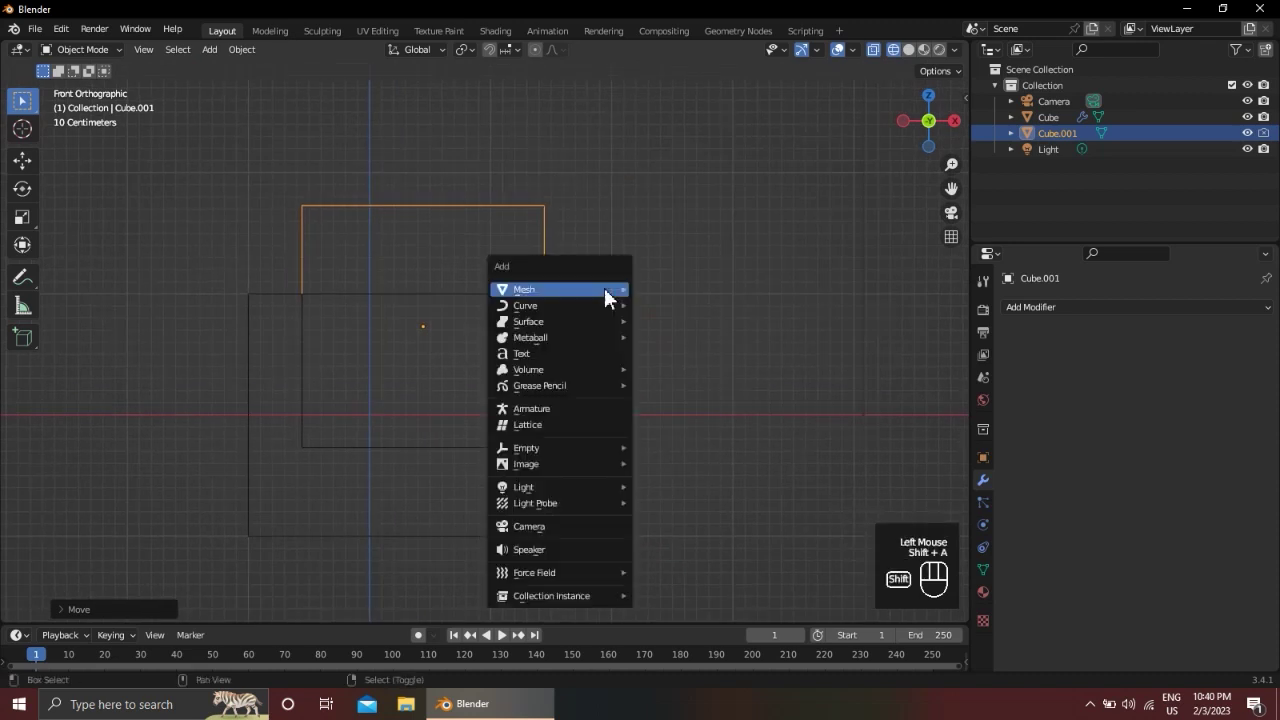
{"action": "mouse_move", "coordinate": [606, 290]}
{"action": "left_click", "coordinate": [710, 370]}
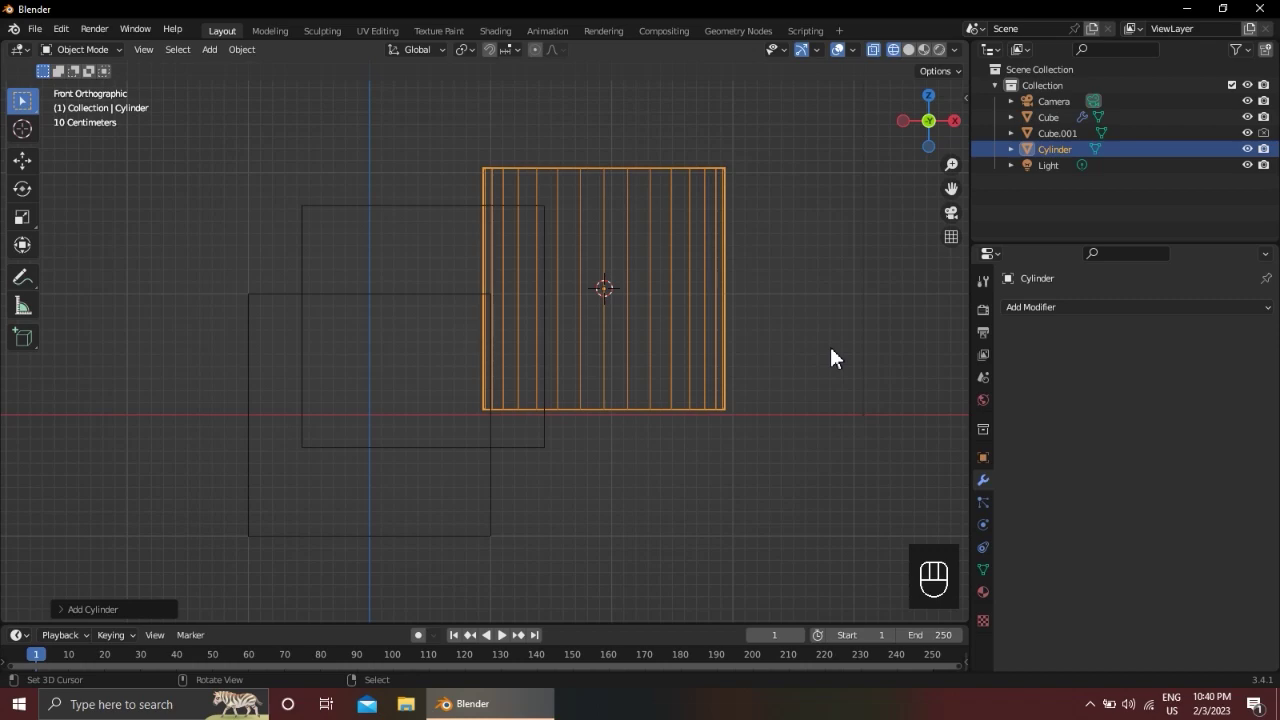
Return to solid shading in perspective and scale the cylinder uniformly down to about a quarter of its size
{"action": "scroll", "coordinate": [798, 345], "scroll_direction": "down", "scroll_amount": 2}
{"action": "mouse_move", "coordinate": [720, 368]}
{"action": "middle_mouse_down"}
{"action": "mouse_move", "coordinate": [610, 449]}
{"action": "mouse_move", "coordinate": [622, 428]}
{"action": "middle_mouse_up"}
{"action": "key", "text": "z"}
{"action": "scroll", "coordinate": [710, 400], "scroll_direction": "up", "scroll_amount": 2}
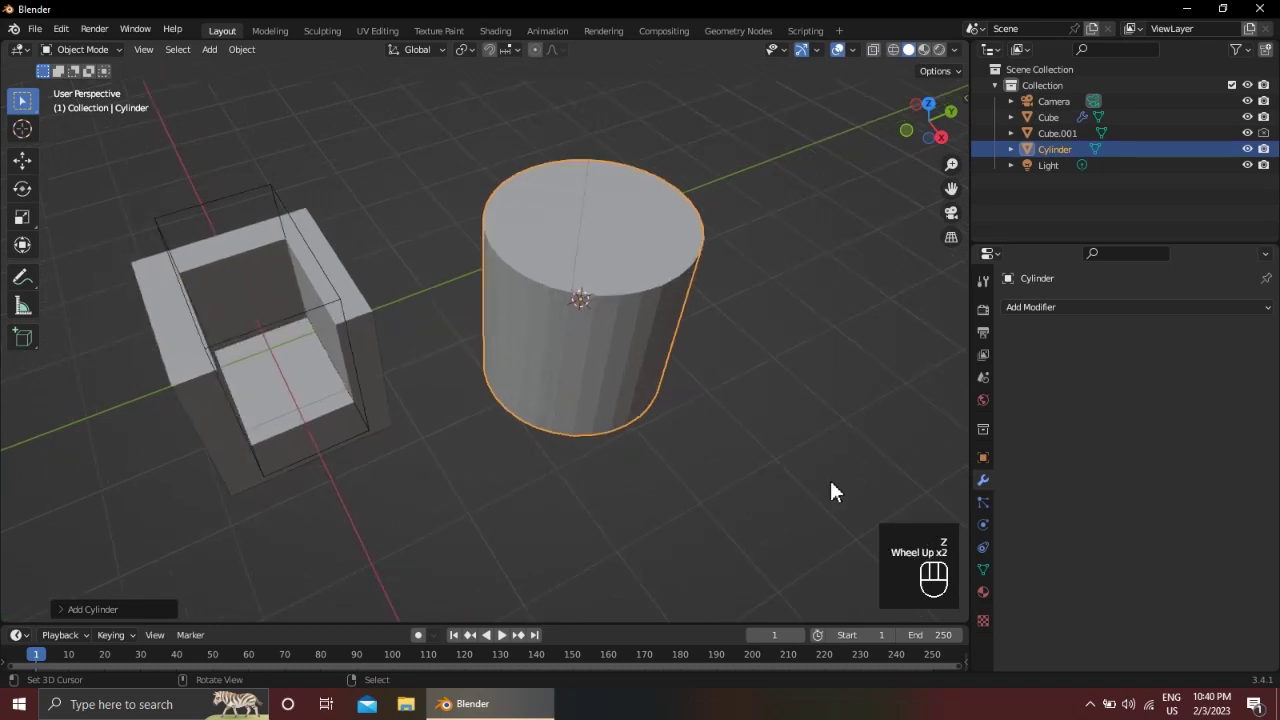
{"action": "key", "text": "s"}
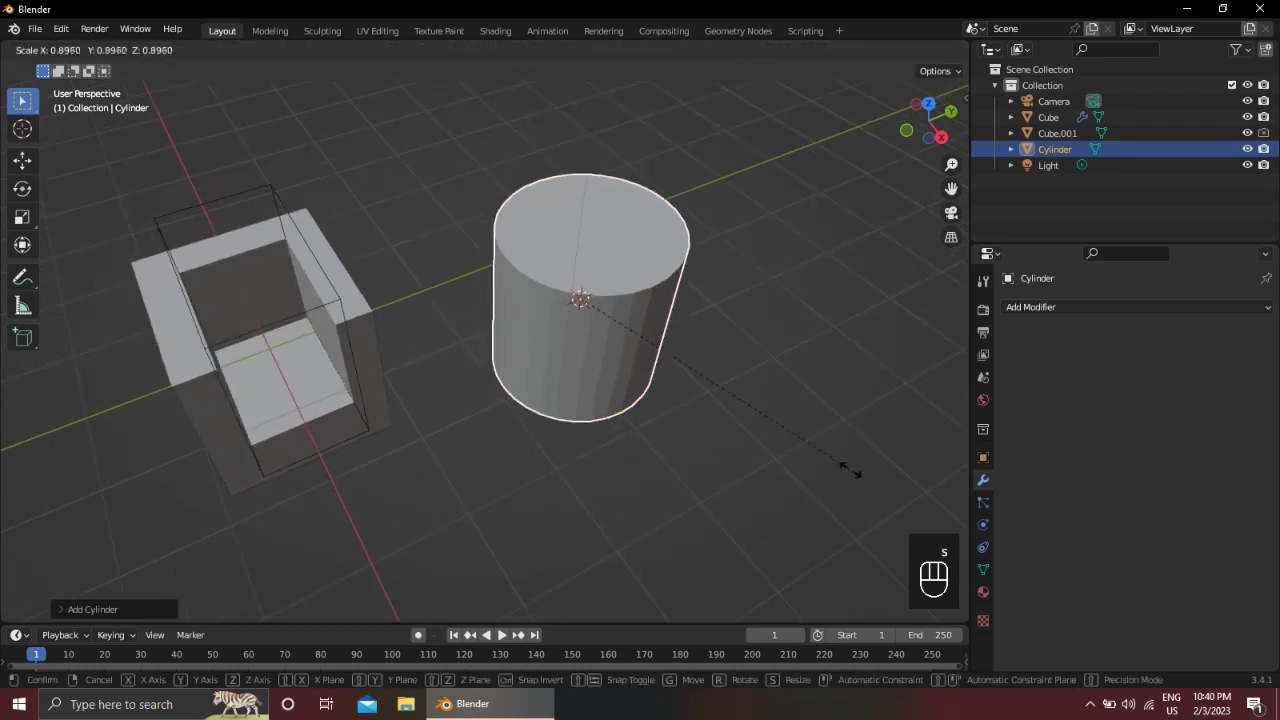
{"action": "right_click", "coordinate": [674, 382]}
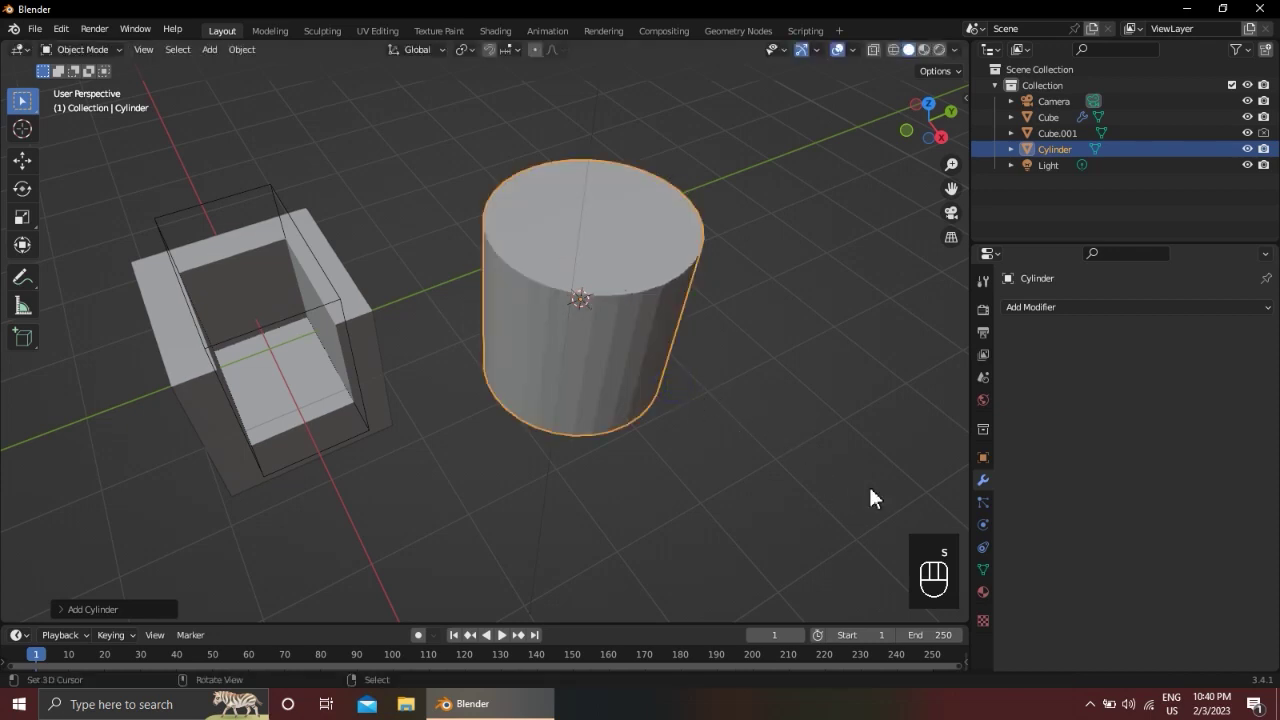
{"action": "key", "text": "s"}
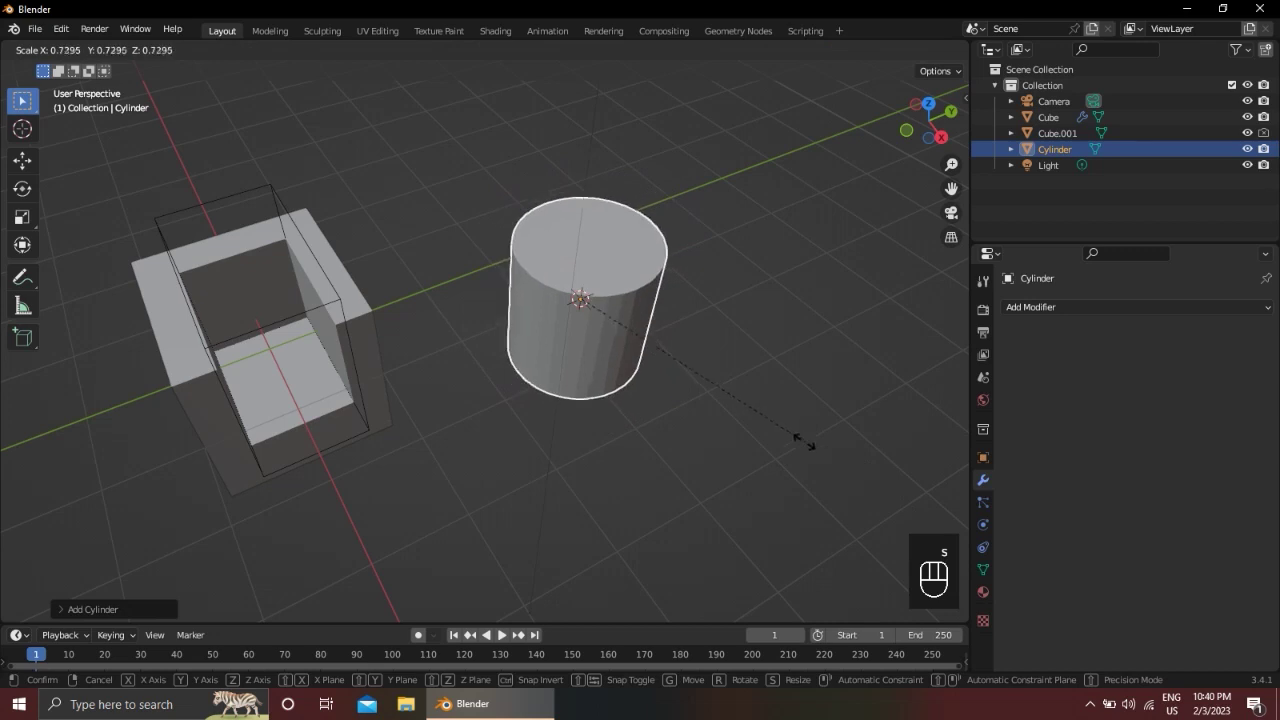
{"action": "left_click", "coordinate": [653, 346]}
From the front orthographic view, stretch the small cylinder along global Z to about 3.5 times its height
{"action": "key", "text": "KP_1"}
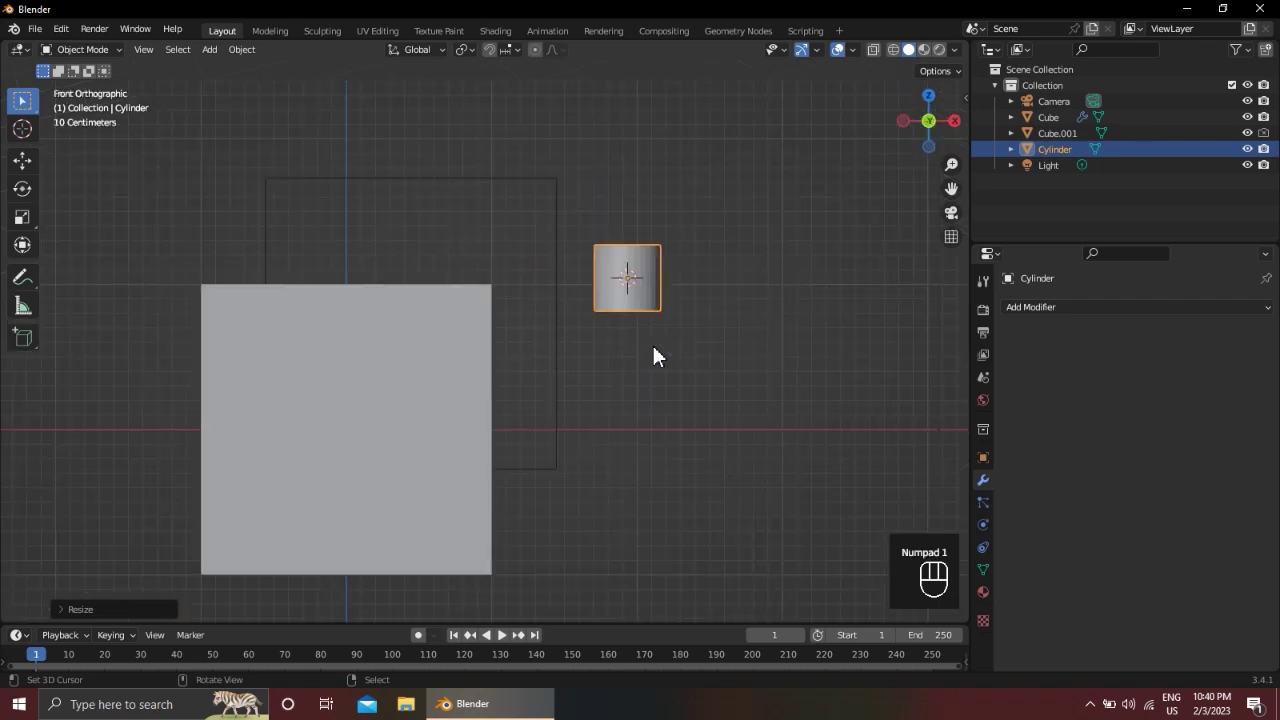
{"action": "middle_click_drag", "start_coordinate": [652, 343], "coordinate": [569, 345], "text": "shift"}
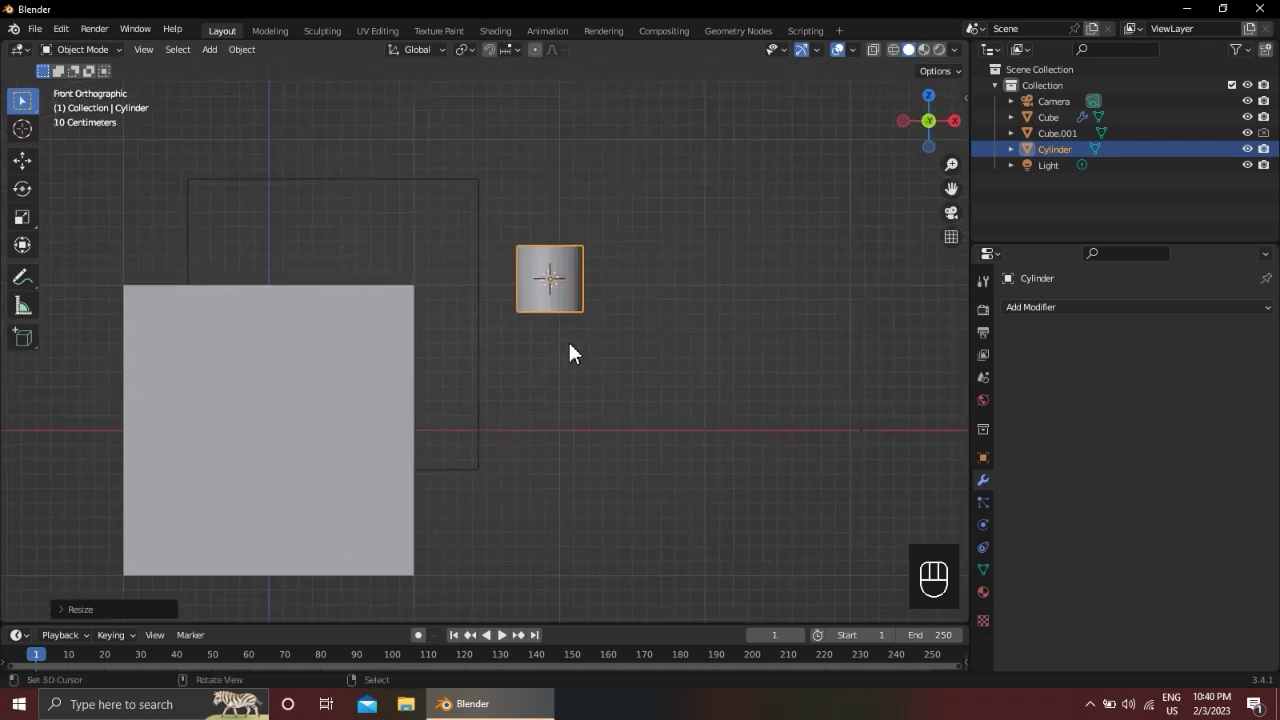
{"action": "key", "text": "s"}
{"action": "key", "text": "z"}
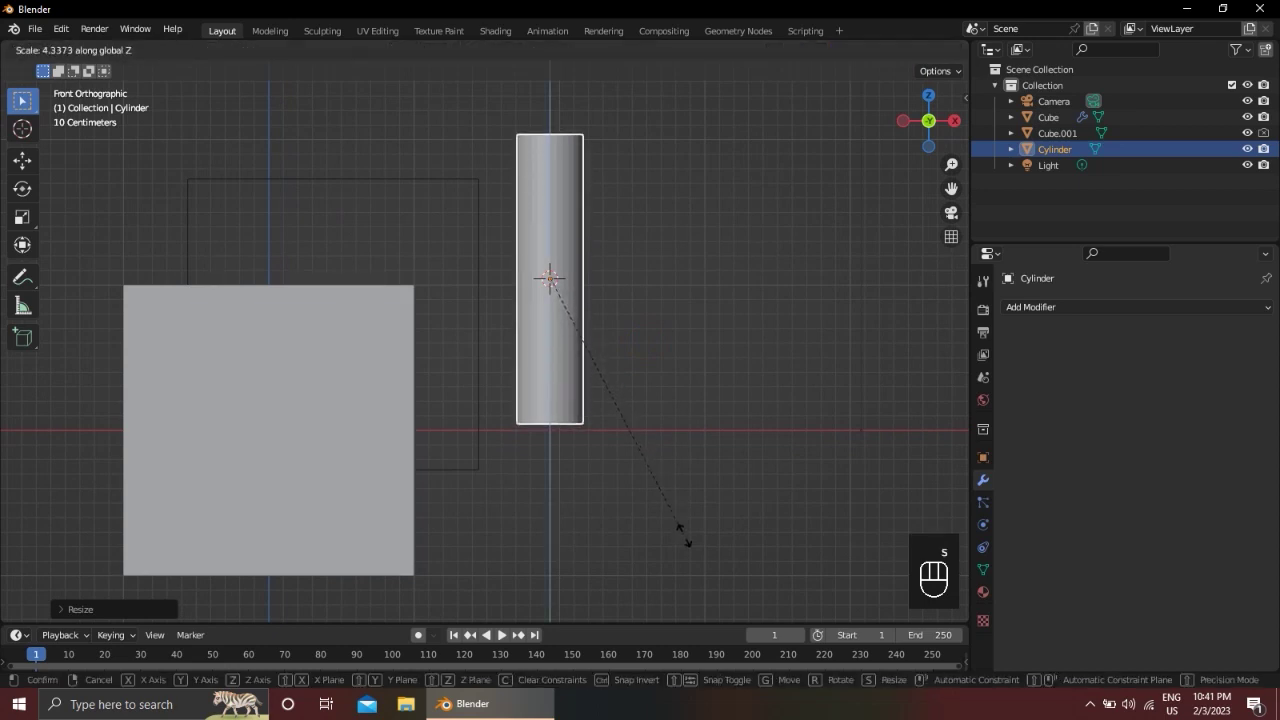
{"action": "left_click", "coordinate": [666, 484]}
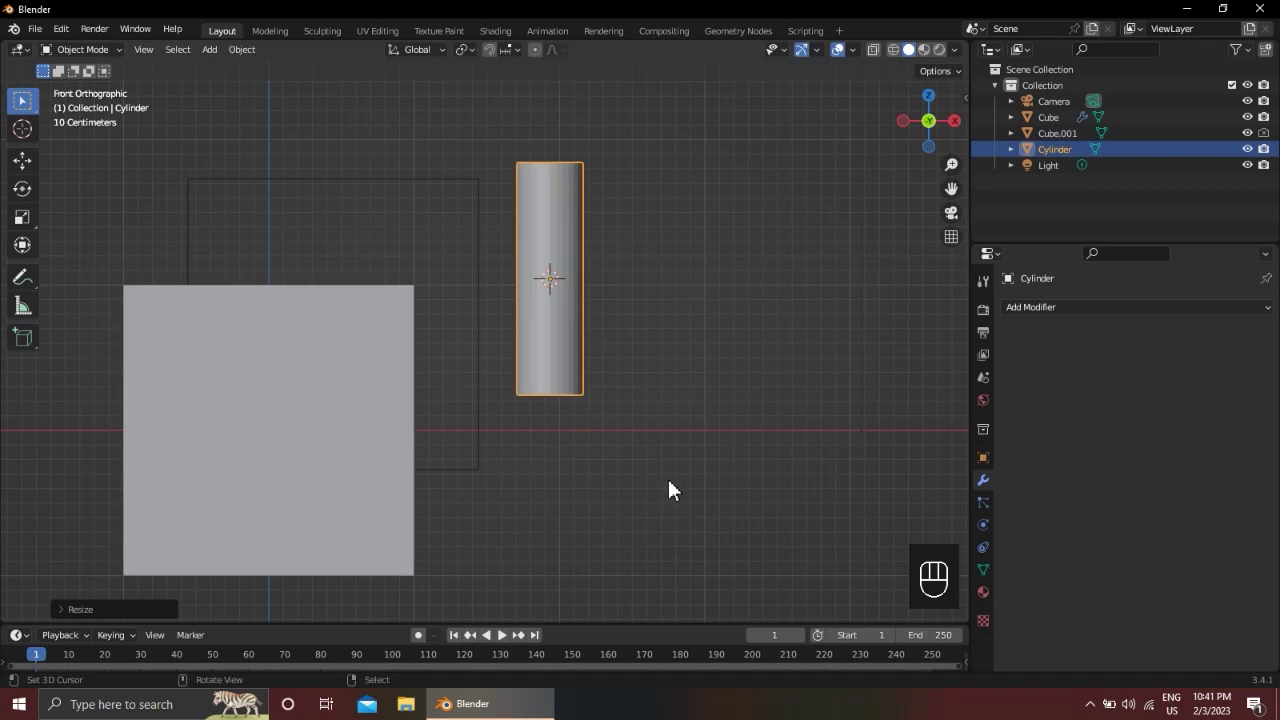
From the right orthographic view, move the cylinder about 2.9 m toward negative Y so it overlaps the cube's top edge
{"action": "key", "text": "KP_1"}
{"action": "key", "text": "KP_3"}
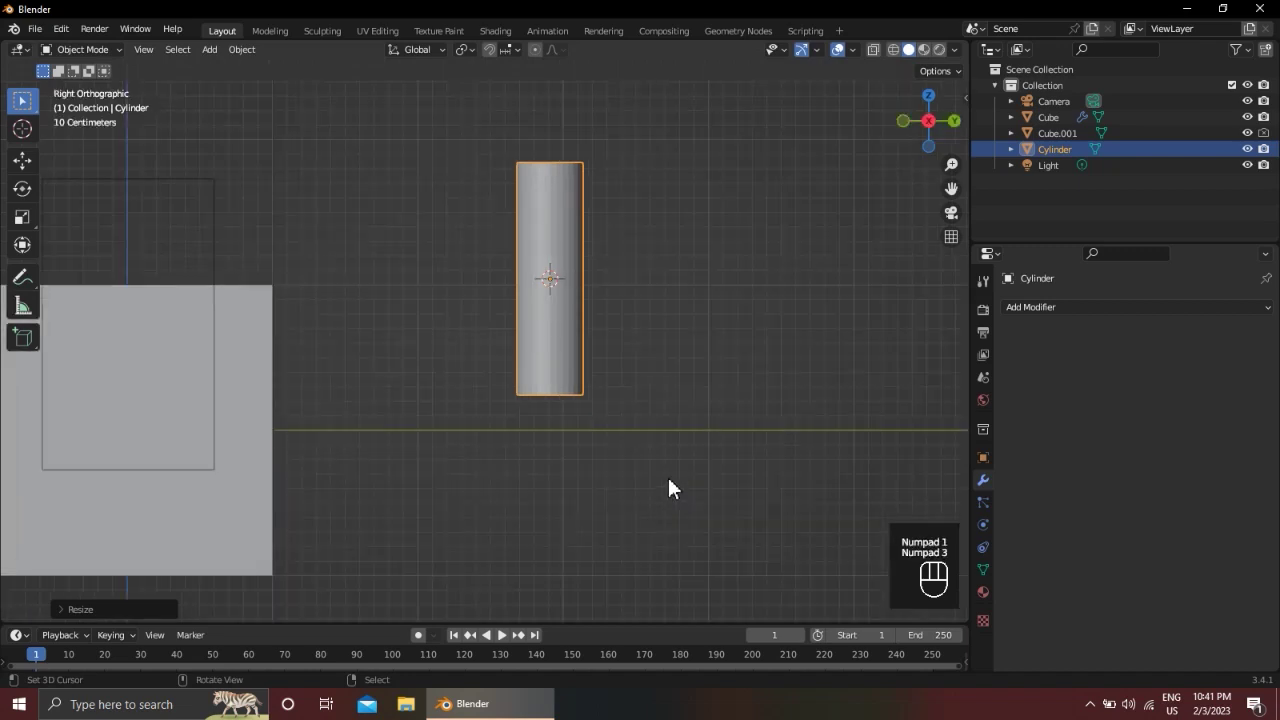
{"action": "scroll", "coordinate": [668, 477], "scroll_direction": "down", "scroll_amount": 1}
{"action": "middle_click_drag", "start_coordinate": [640, 483], "coordinate": [560, 423], "text": "shift"}
{"action": "right_click", "coordinate": [724, 301]}
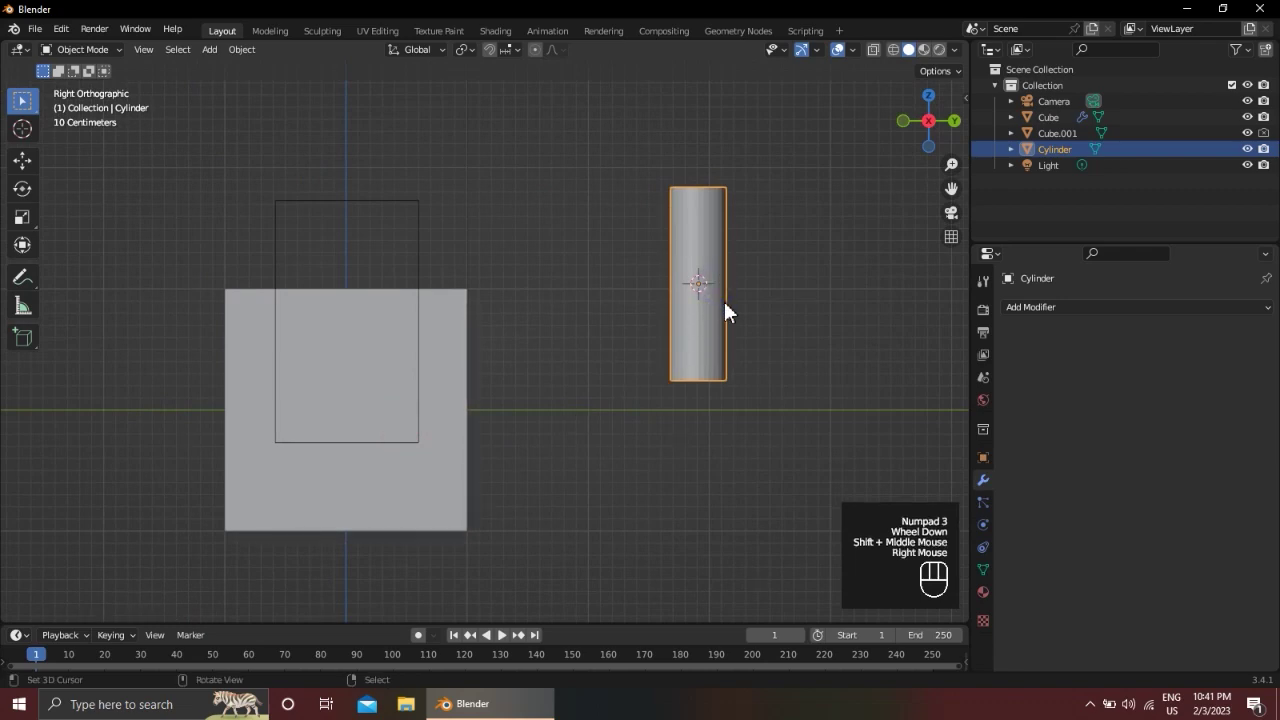
{"action": "key", "text": "g"}
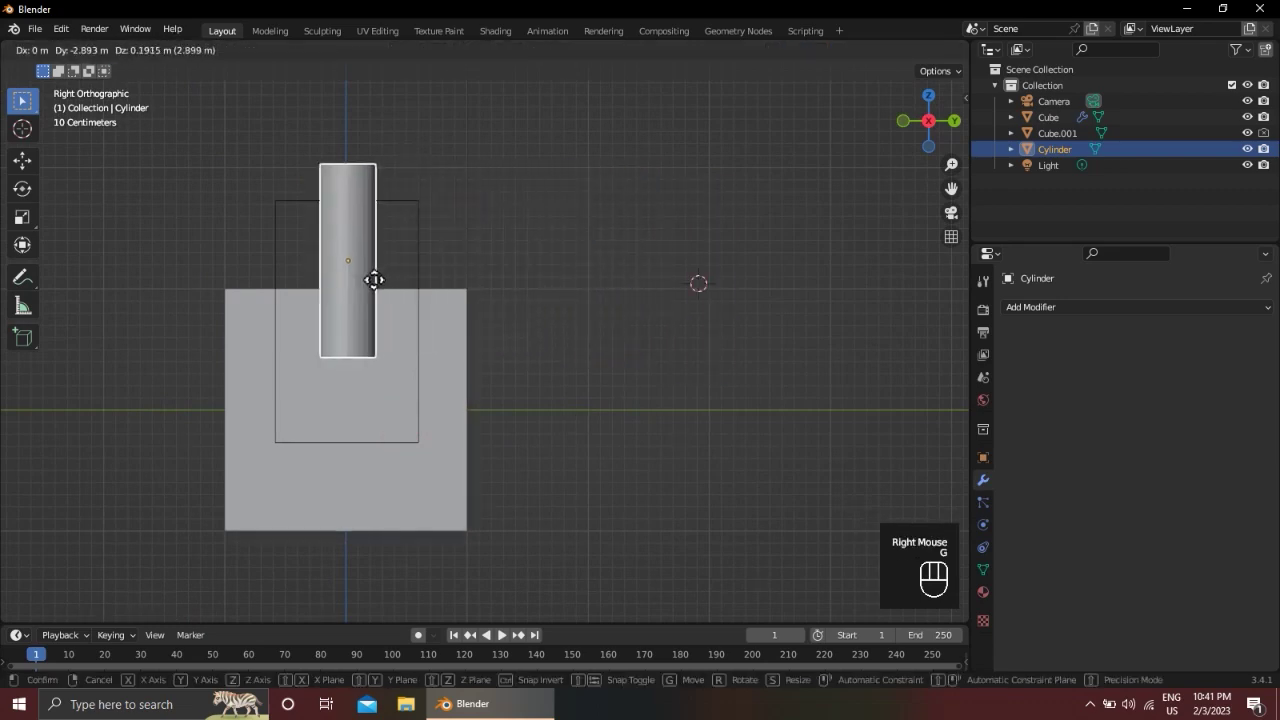
{"action": "left_click", "coordinate": [369, 285]}
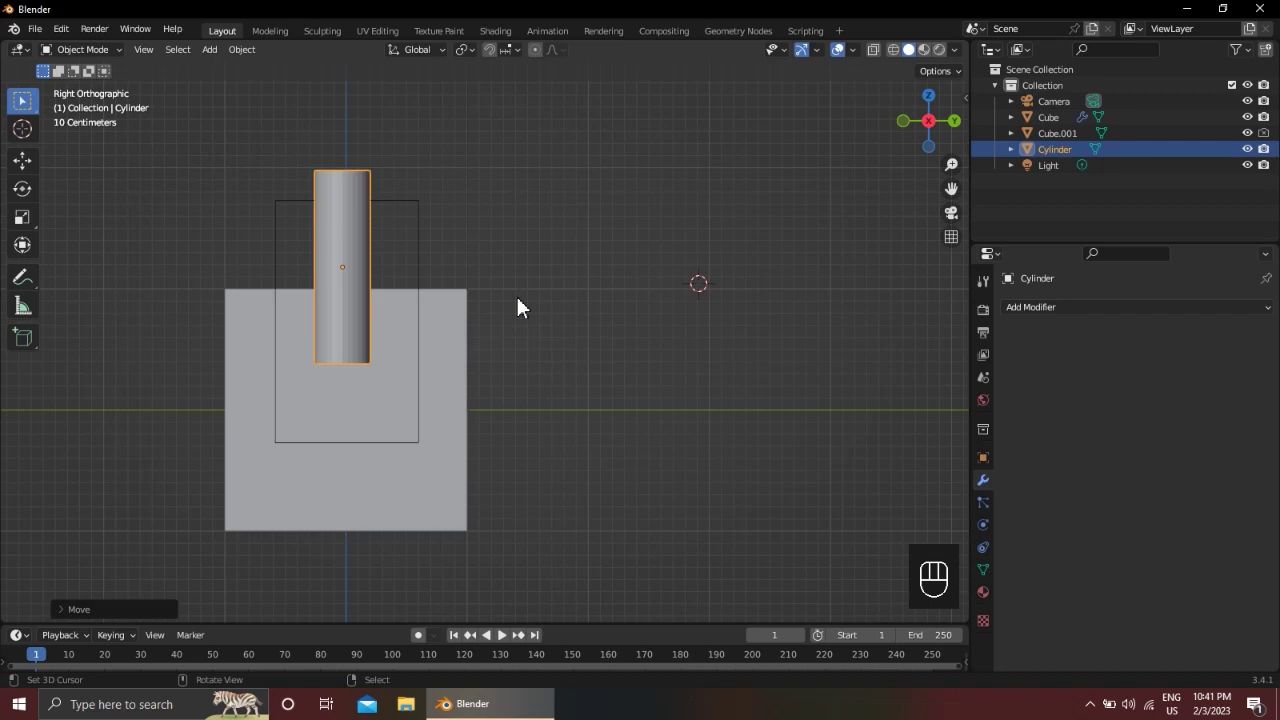
Try rotating the cylinder by 90 degrees twice in the right orthographic view, undoing the rotation each time
{"action": "key", "text": "r"}
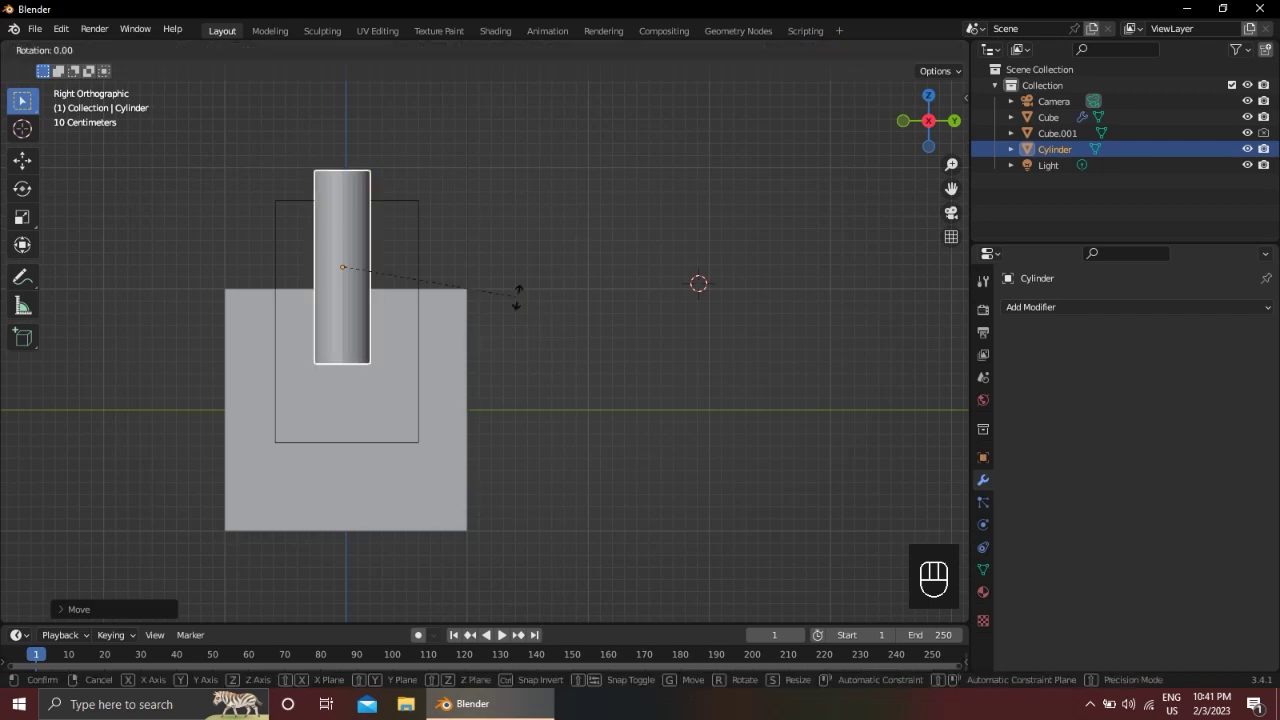
{"action": "type", "text": "90"}
{"action": "key", "text": "Return"}
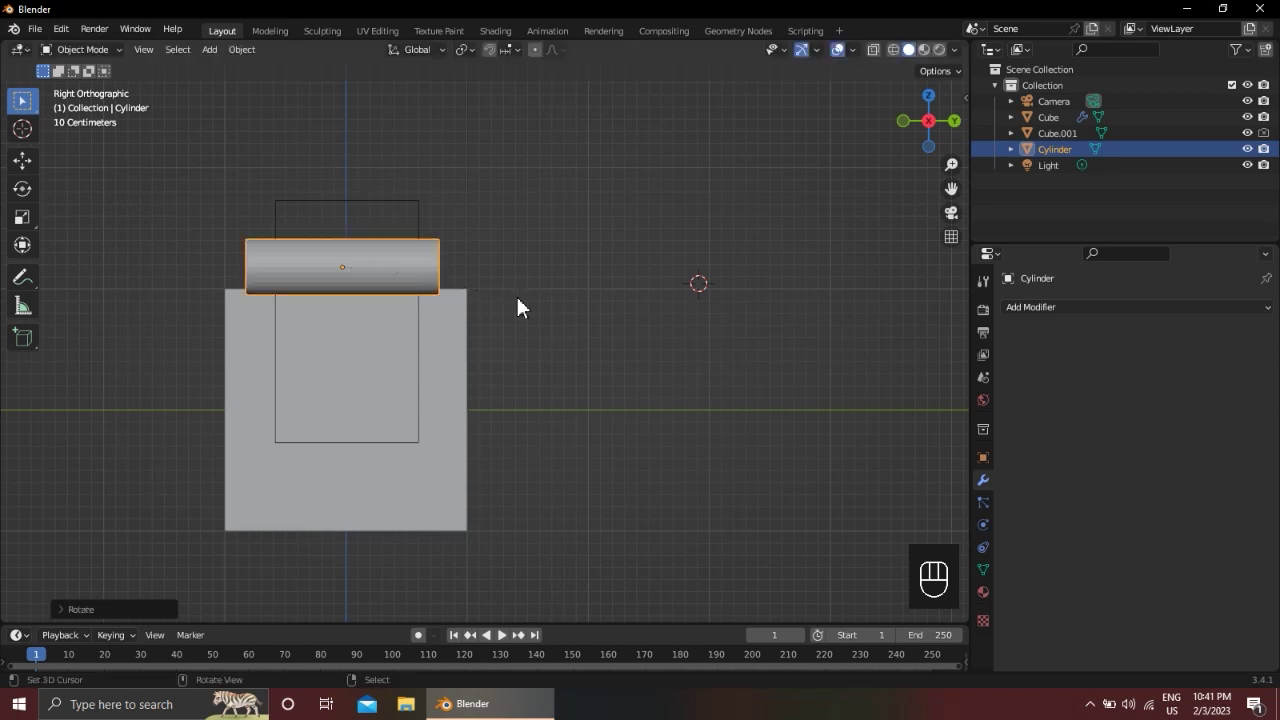
{"action": "key", "text": "ctrl+z"}
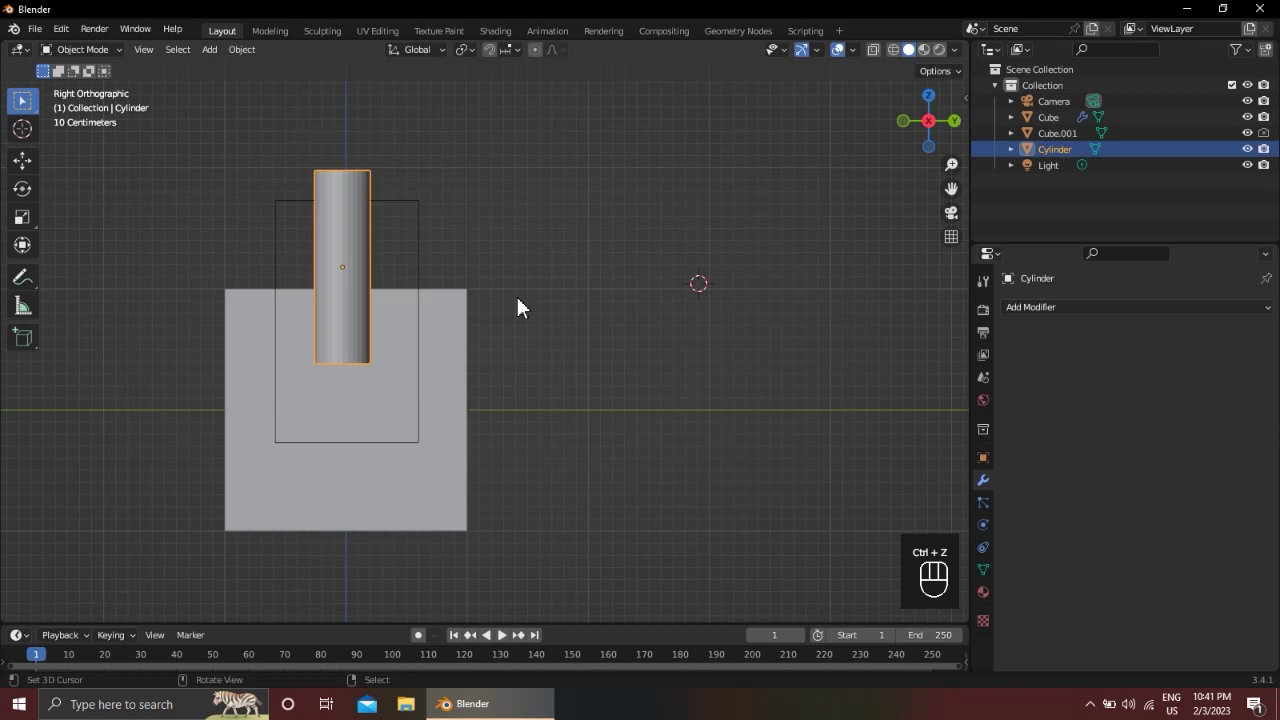
{"action": "key", "text": "r"}
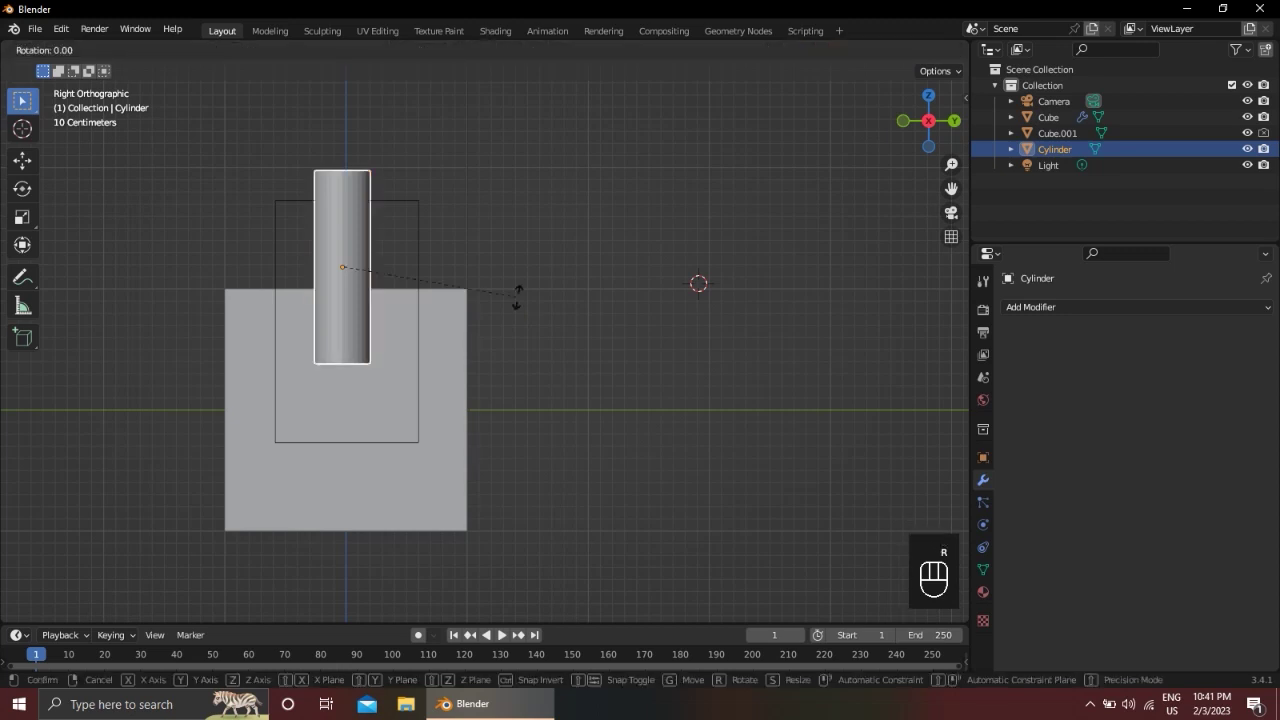
{"action": "type", "text": "90"}
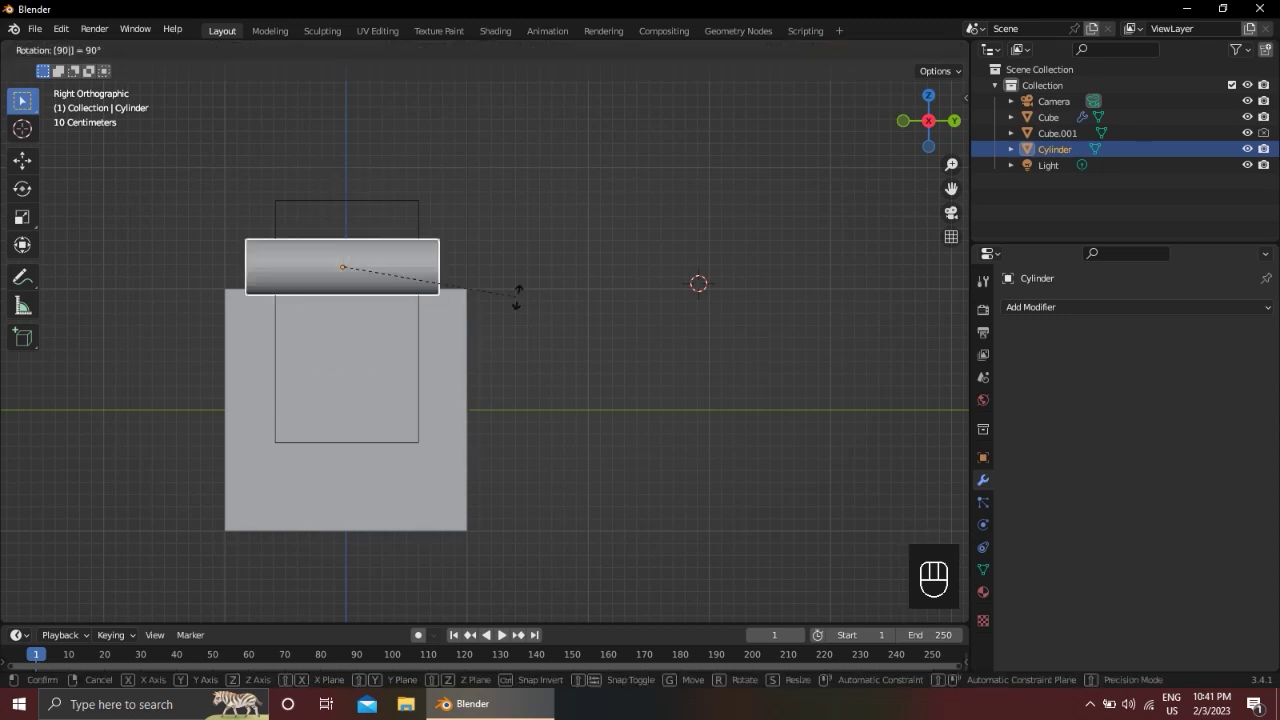
{"action": "left_click", "coordinate": [517, 297]}
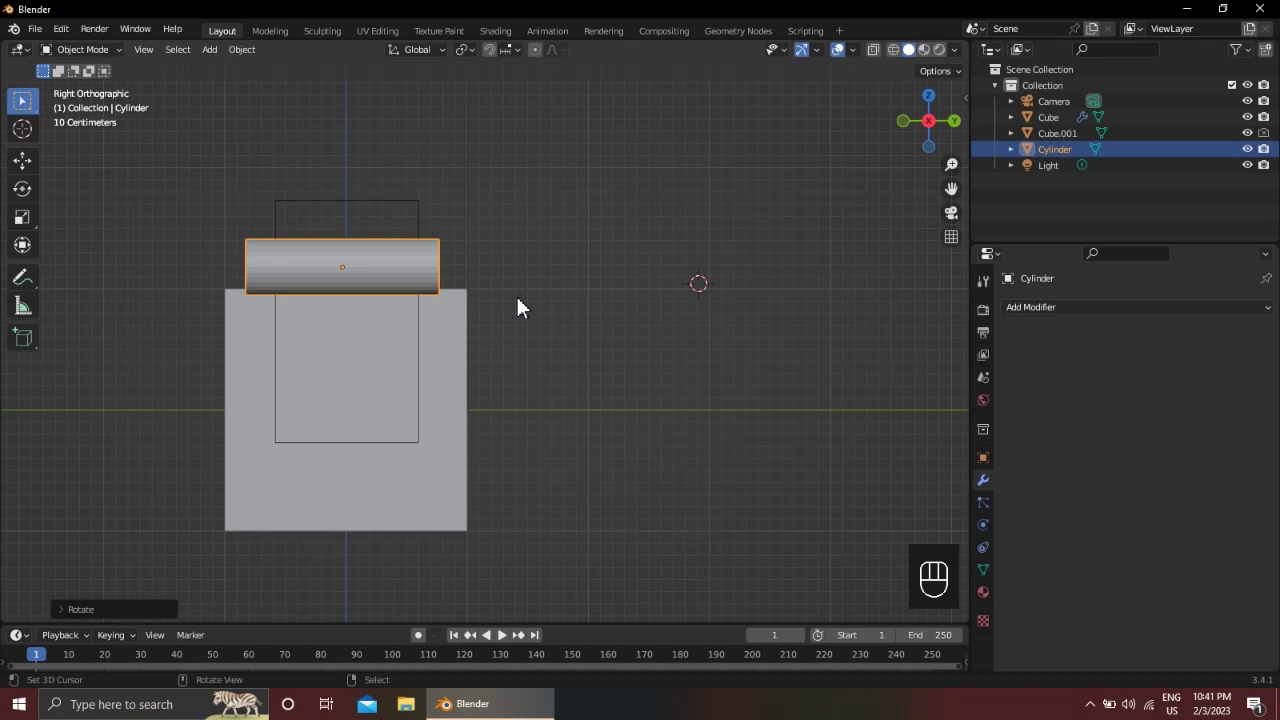
{"action": "key", "text": "ctrl+z"}
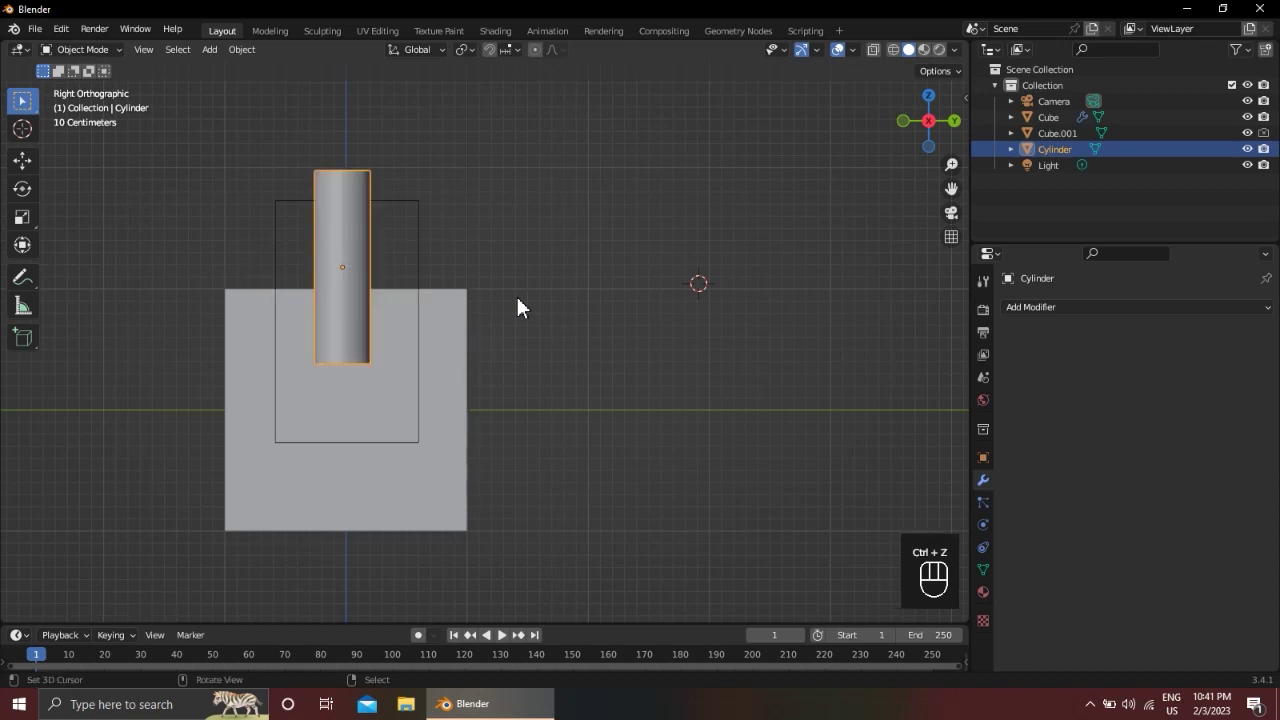
Try rotating the cylinder by 30 degrees in the right orthographic view, and undo that rotation
{"action": "type", "text": "r"}
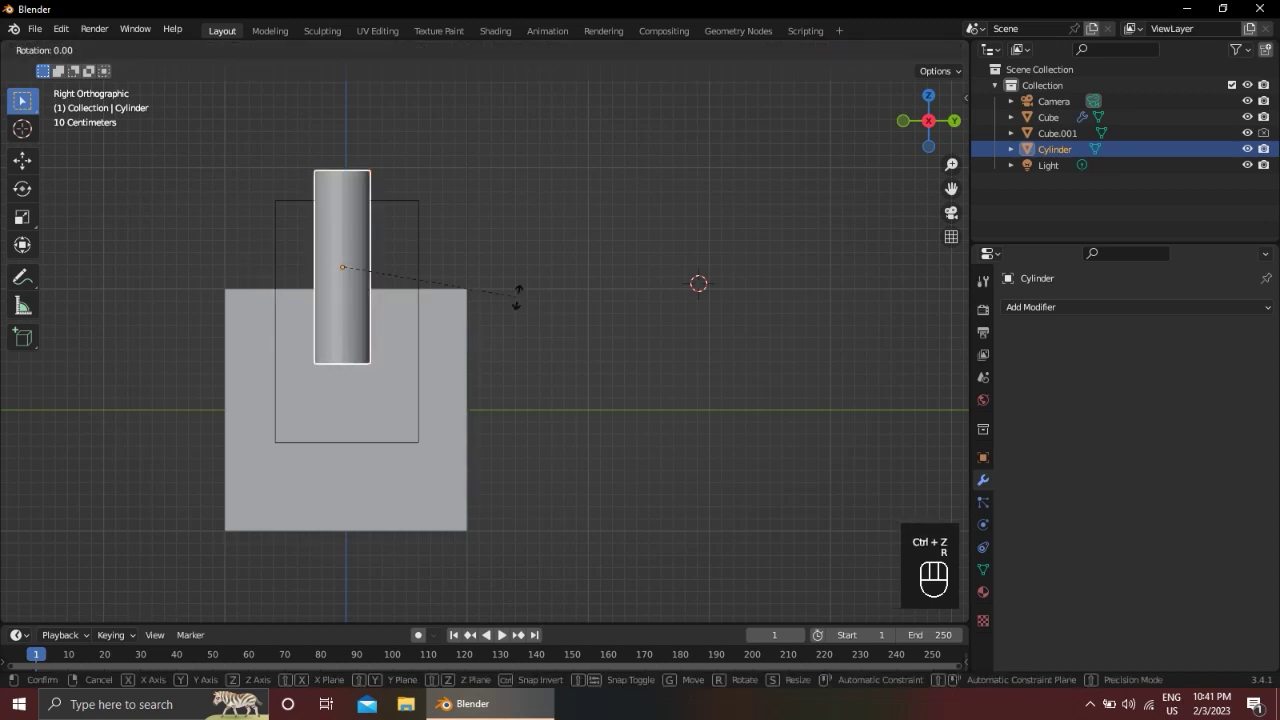
{"action": "type", "text": "30"}
{"action": "left_click", "coordinate": [517, 298]}
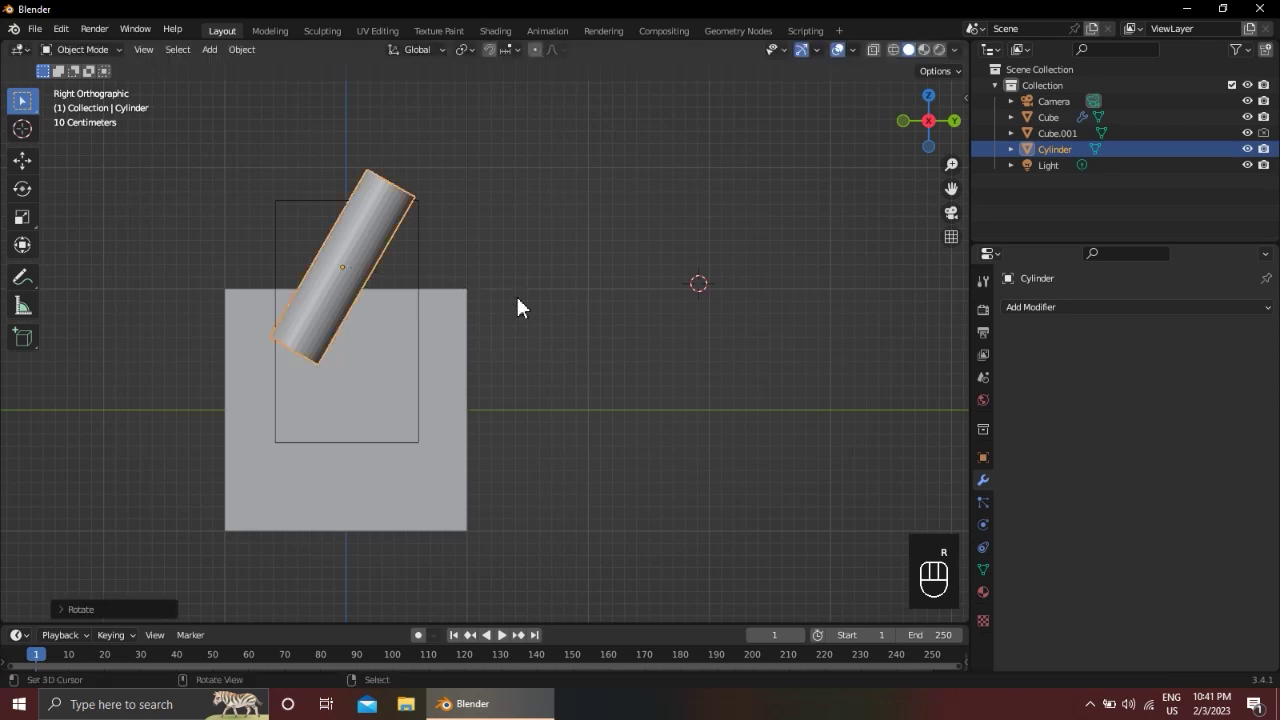
{"action": "key", "text": "ctrl+z"}
Try rotating the cylinder by 45 degrees in the right orthographic view, and undo that rotation
{"action": "key", "text": "r"}
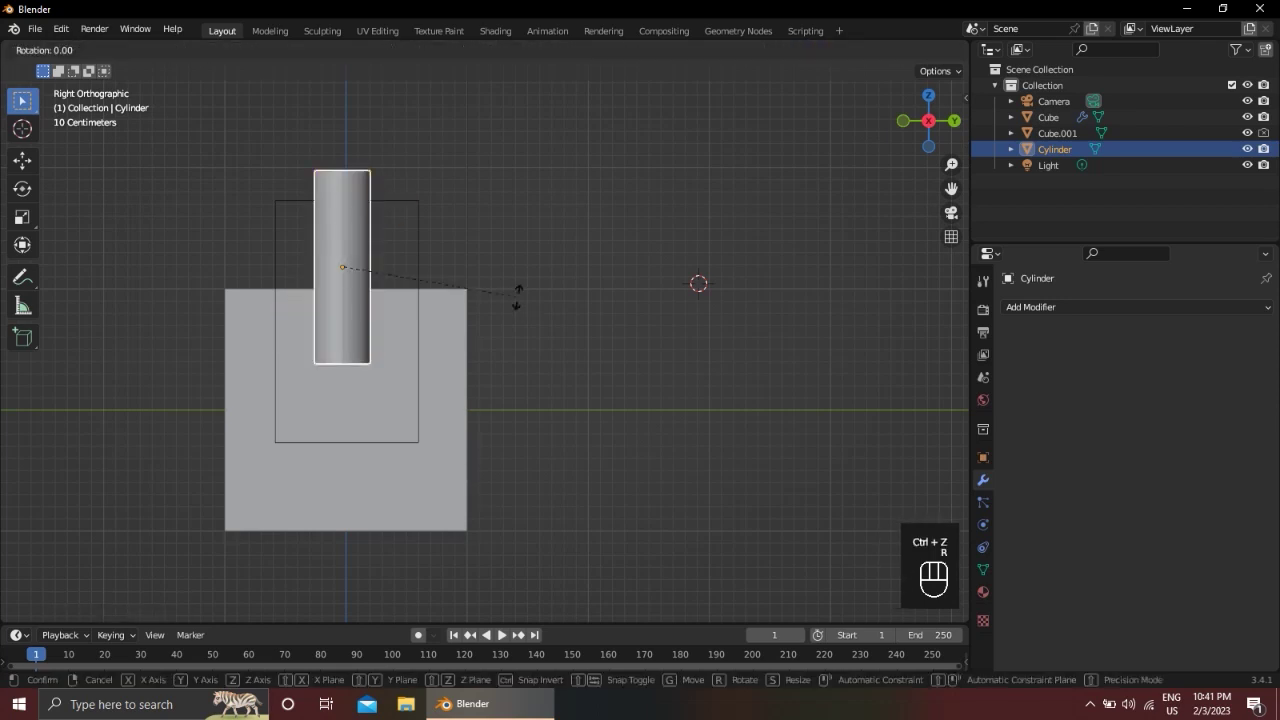
{"action": "type", "text": "45"}
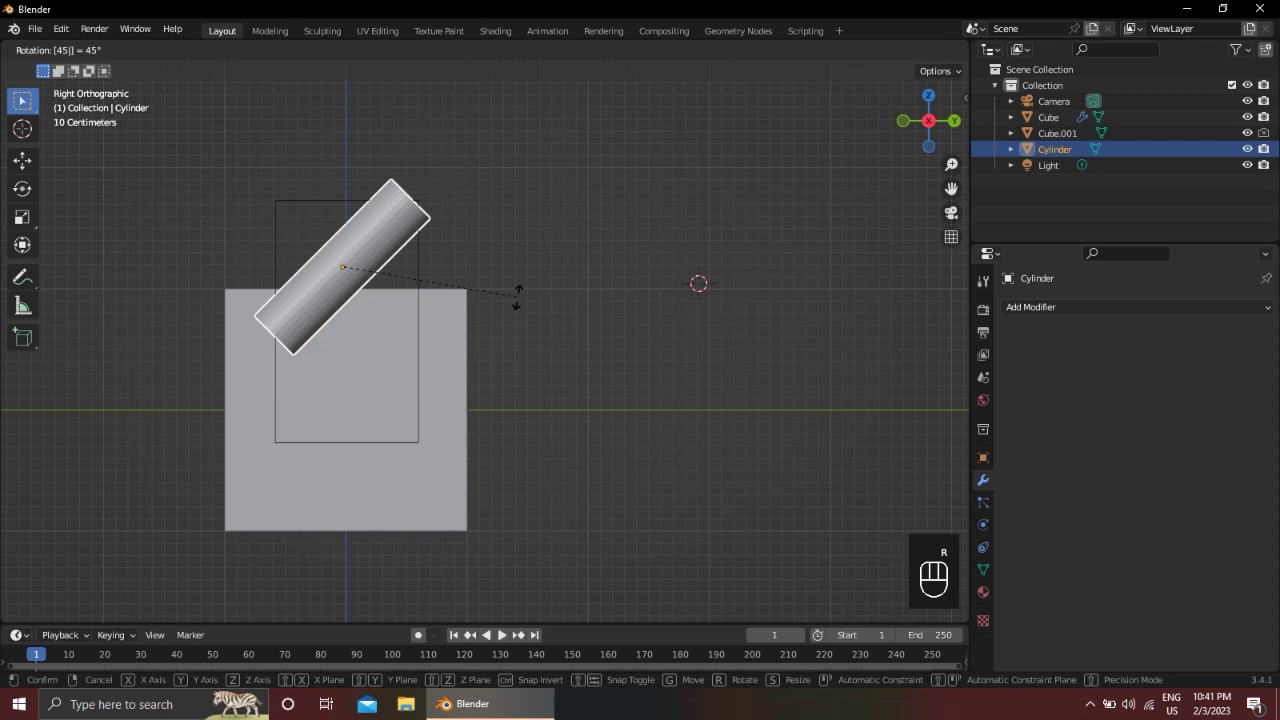
{"action": "left_click", "coordinate": [517, 296]}
{"action": "key", "text": "ctrl+z"}
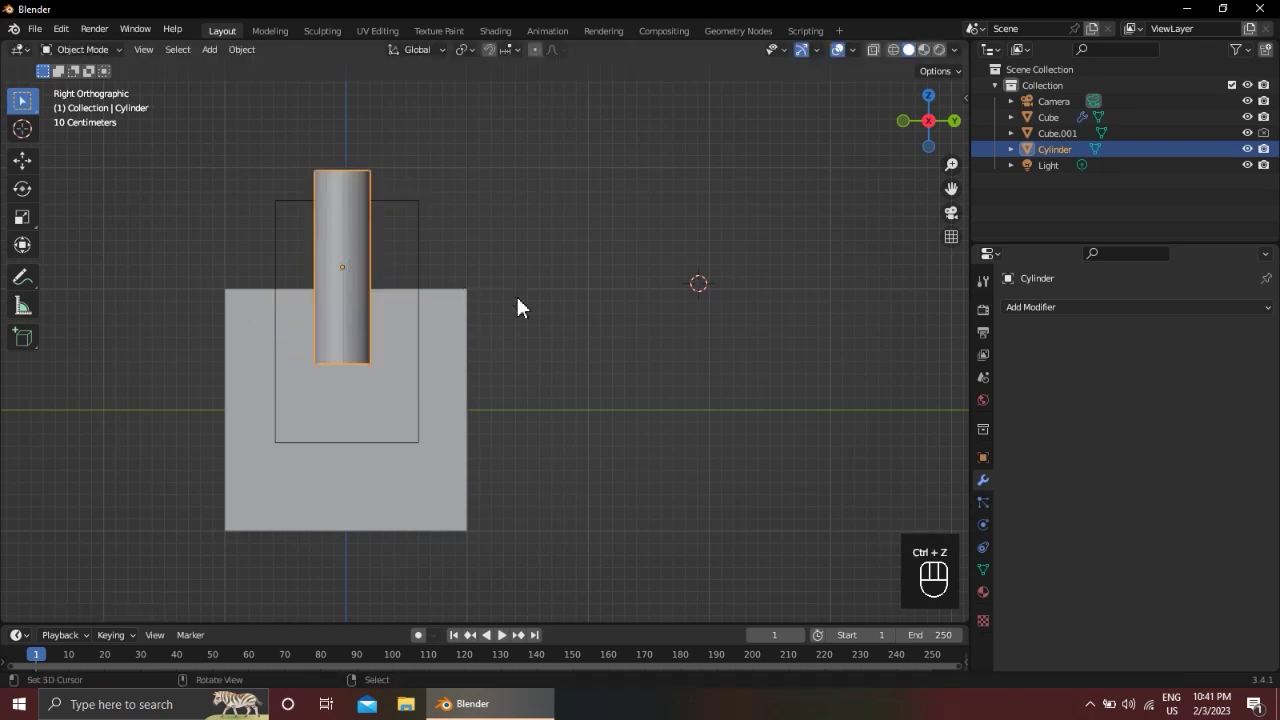
From the right orthographic view, rotate the upright cylinder by 90 degrees so it lies horizontally along Y
{"action": "key", "text": "KP_1"}
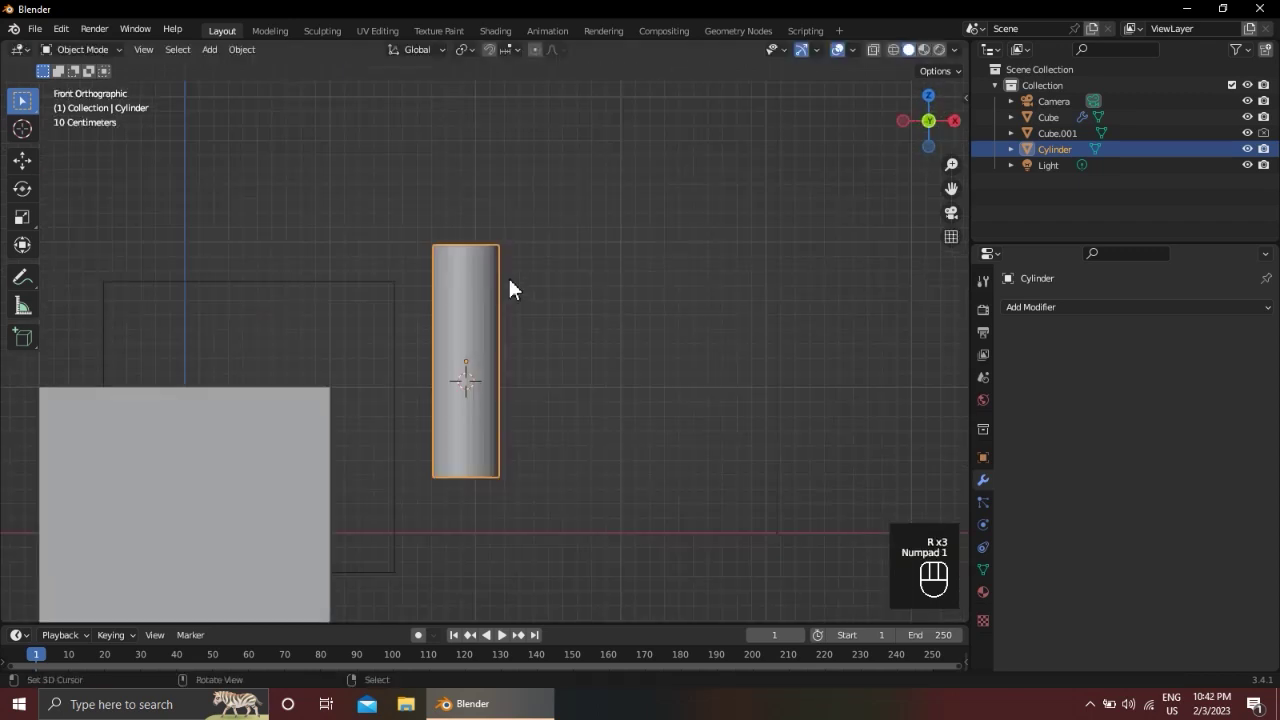
{"action": "key", "text": "KP_3"}
{"action": "middle_click_drag", "start_coordinate": [510, 281], "coordinate": [489, 212], "text": "shift"}
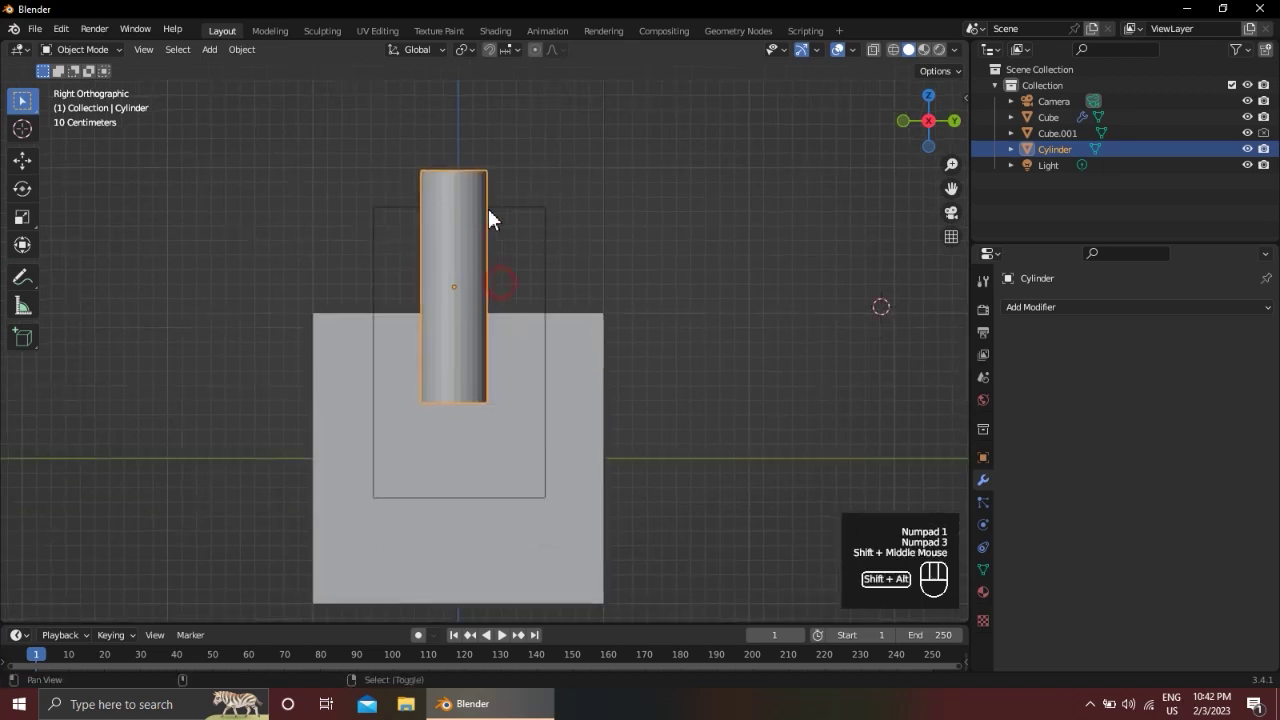
{"action": "key", "text": "r"}
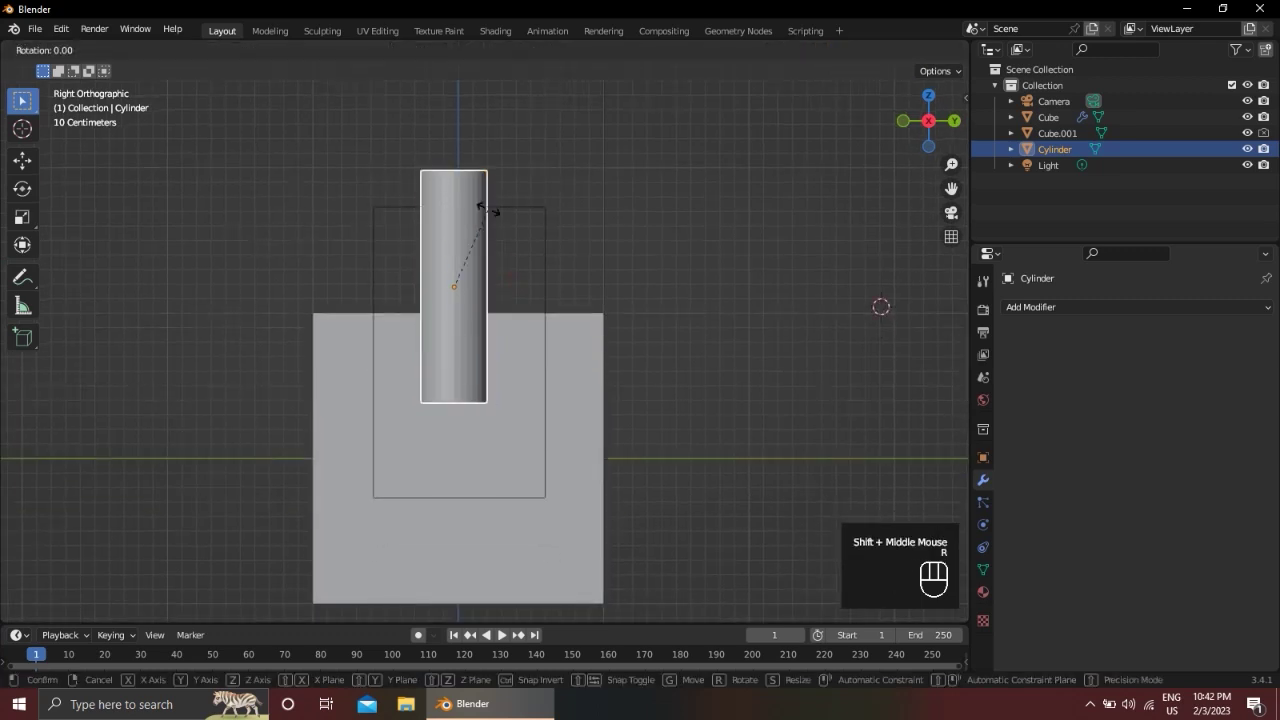
{"action": "type", "text": "90"}
{"action": "key", "text": "Return"}
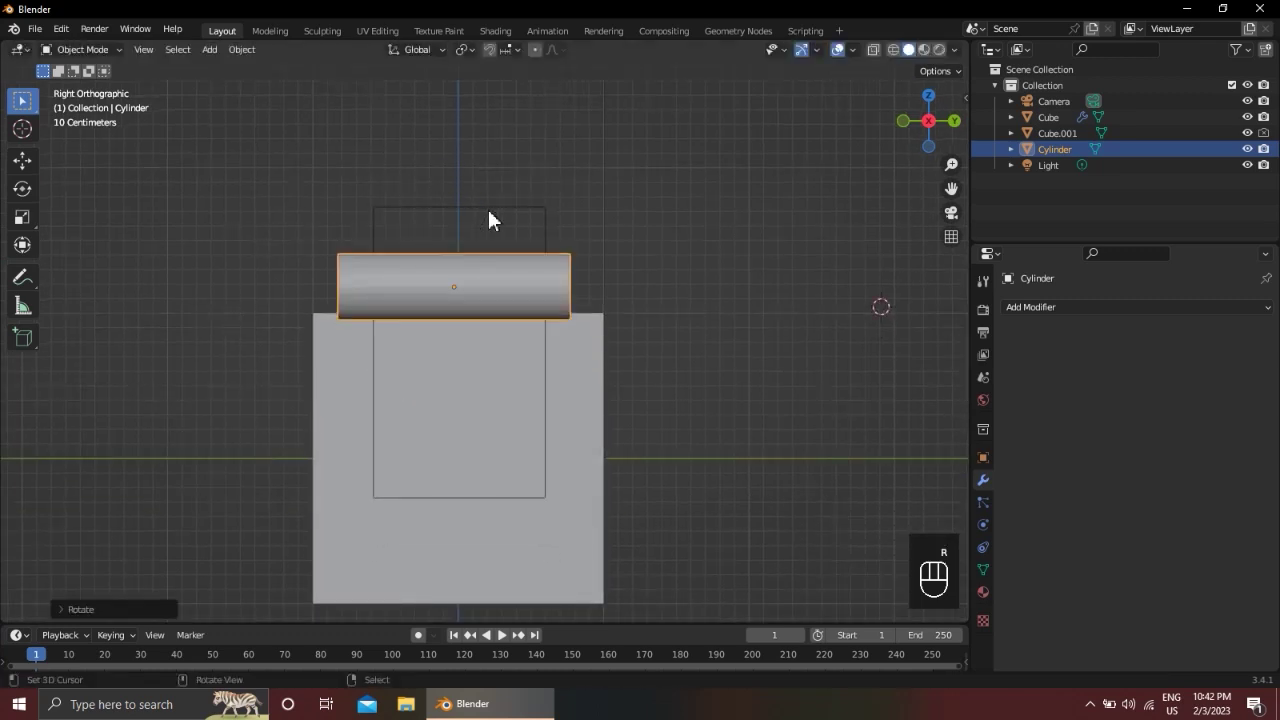
With the Move tool, lower the cylinder and shift it toward negative X so it spans the cube's notch between both side walls
{"action": "middle_click_drag", "start_coordinate": [507, 210], "coordinate": [637, 380]}
{"action": "scroll", "coordinate": [640, 375], "scroll_direction": "up", "scroll_amount": 2}
{"action": "scroll", "coordinate": [638, 368], "scroll_direction": "up", "scroll_amount": 2}
{"action": "middle_click_drag", "start_coordinate": [530, 344], "coordinate": [512, 328], "text": "shift"}
{"action": "middle_click_drag", "start_coordinate": [512, 328], "coordinate": [541, 288]}
{"action": "scroll", "coordinate": [500, 295], "scroll_direction": "down", "scroll_amount": 2}
{"action": "middle_click_drag", "start_coordinate": [466, 303], "coordinate": [500, 212], "text": "shift"}
{"action": "left_click", "coordinate": [22, 162]}
{"action": "left_click_drag", "start_coordinate": [589, 257], "coordinate": [577, 302]}
{"action": "left_click_drag", "start_coordinate": [626, 352], "coordinate": [466, 380]}
{"action": "middle_click_drag", "start_coordinate": [466, 380], "coordinate": [385, 310]}
{"action": "middle_click_drag", "start_coordinate": [385, 310], "coordinate": [366, 283], "text": "shift"}
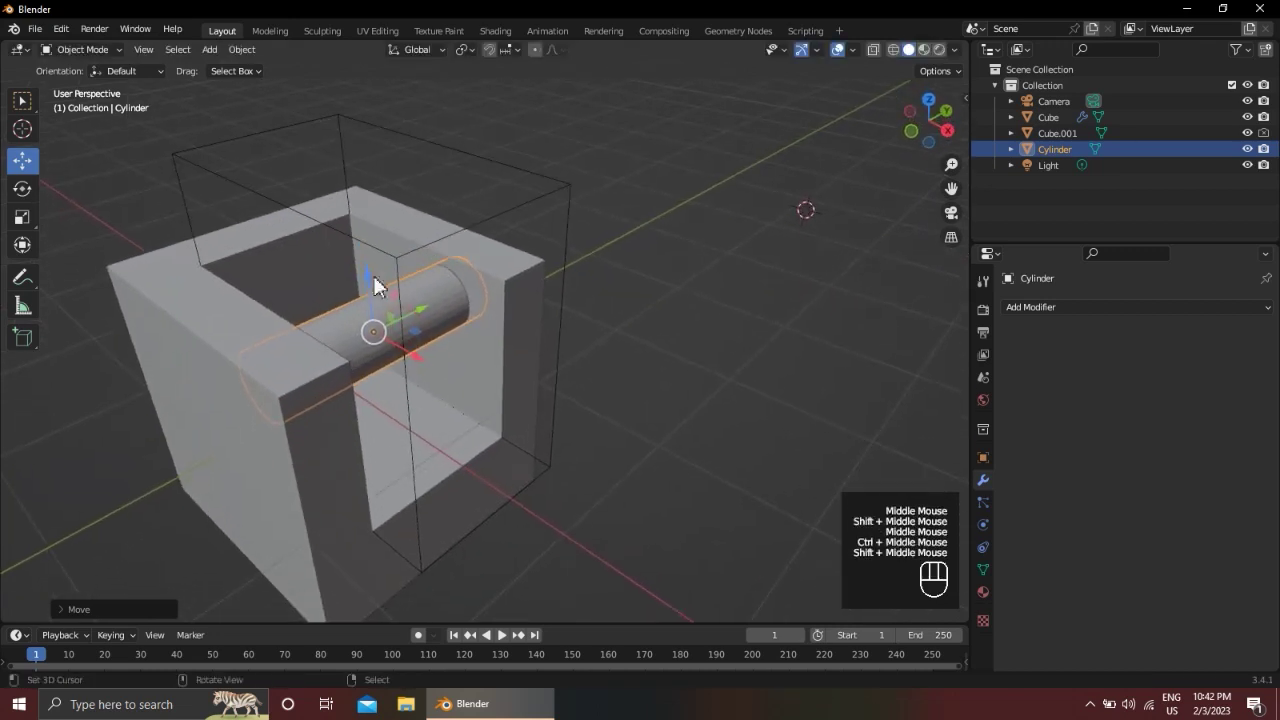
{"action": "left_click_drag", "start_coordinate": [364, 275], "coordinate": [366, 279]}
{"action": "mouse_move", "coordinate": [428, 300]}
{"action": "middle_mouse_down"}
{"action": "mouse_move", "coordinate": [400, 304]}
{"action": "mouse_move", "coordinate": [417, 296]}
{"action": "middle_mouse_up"}
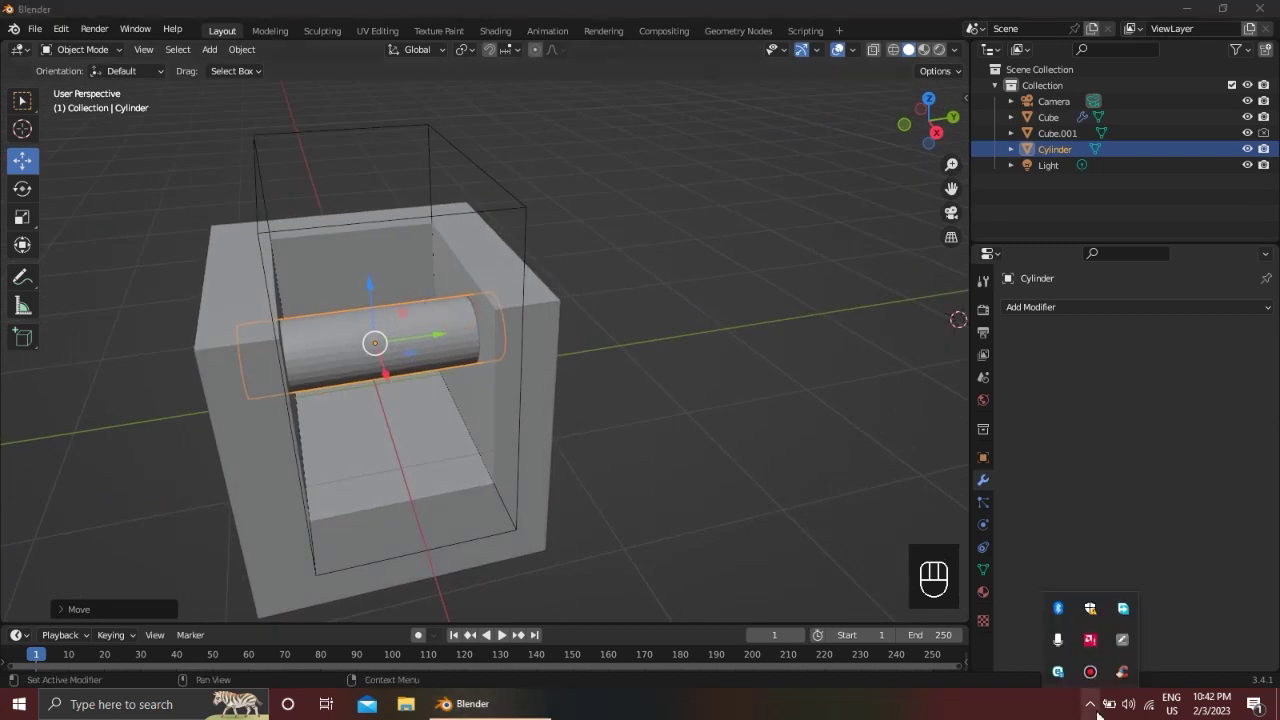
{"action": "left_click", "coordinate": [757, 457]}
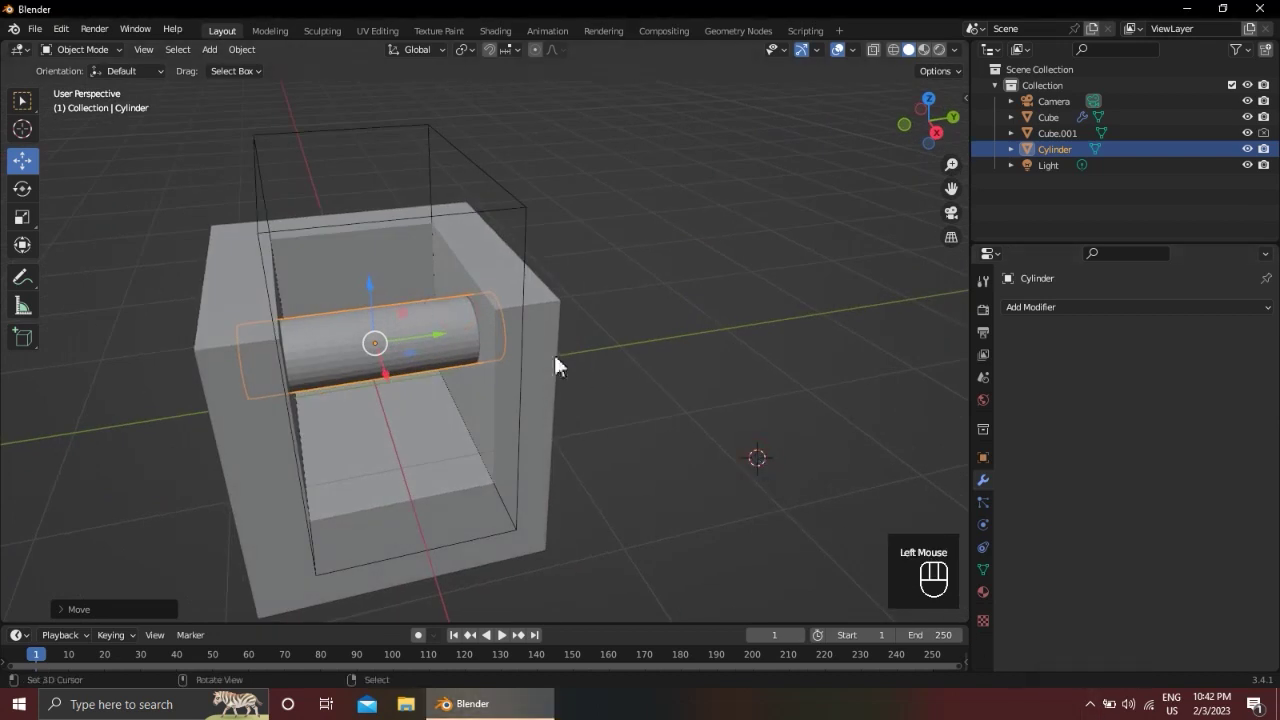
Practise selecting the cylinder and adding the cube to the selection, deselecting everything after each attempt
{"action": "middle_click_drag", "start_coordinate": [363, 337], "coordinate": [461, 347]}
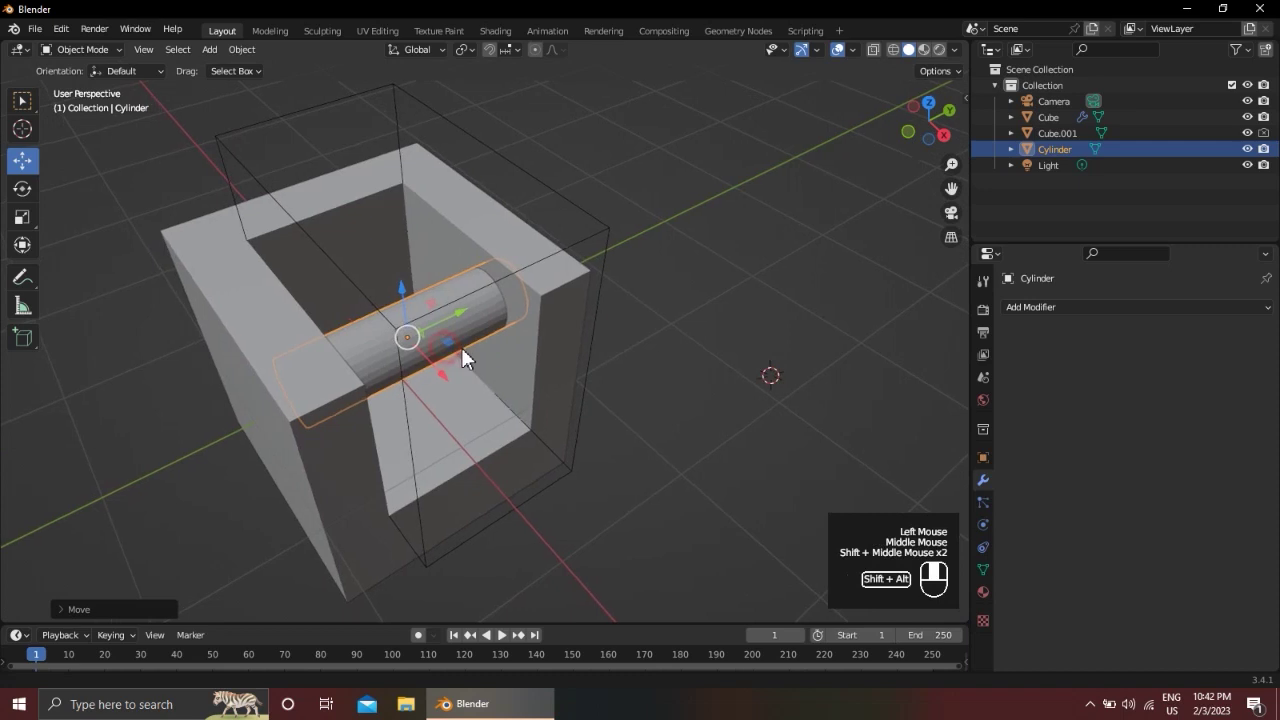
{"action": "middle_click_drag", "start_coordinate": [454, 367], "coordinate": [612, 314]}
{"action": "key", "text": "alt+a"}
{"action": "key", "text": "a"}
{"action": "key", "text": "a"}
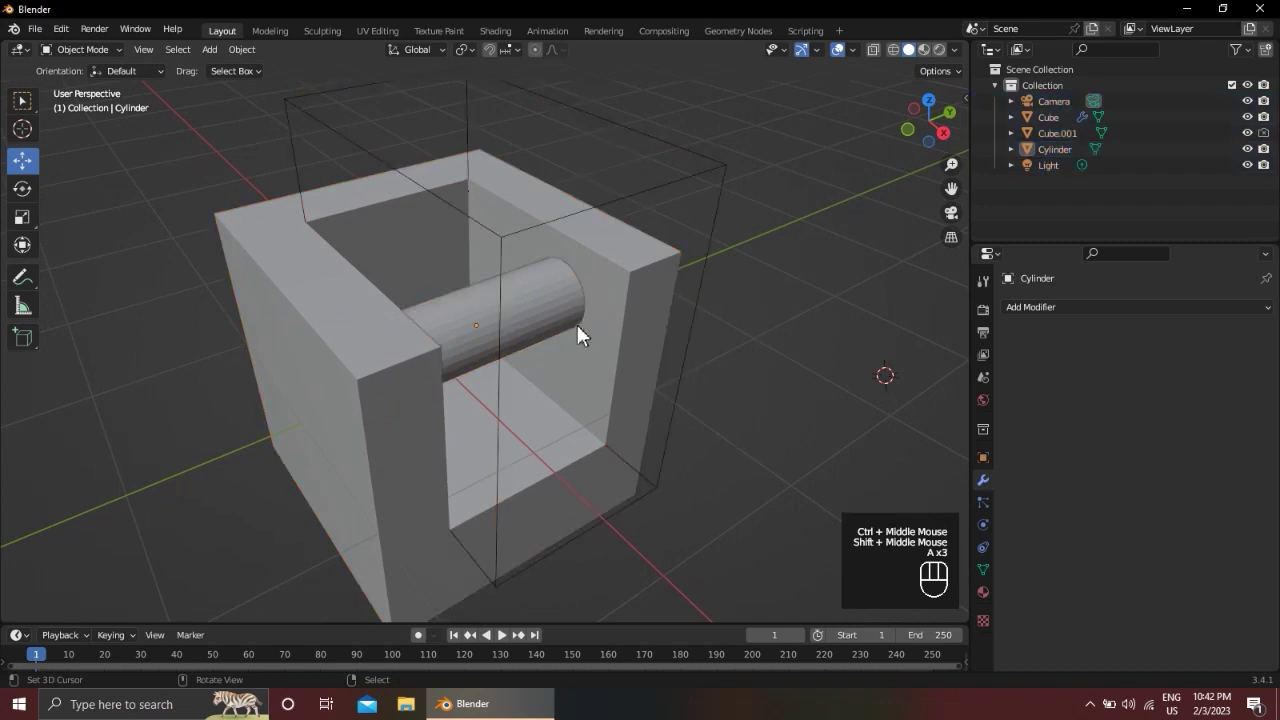
{"action": "right_click", "coordinate": [545, 311]}
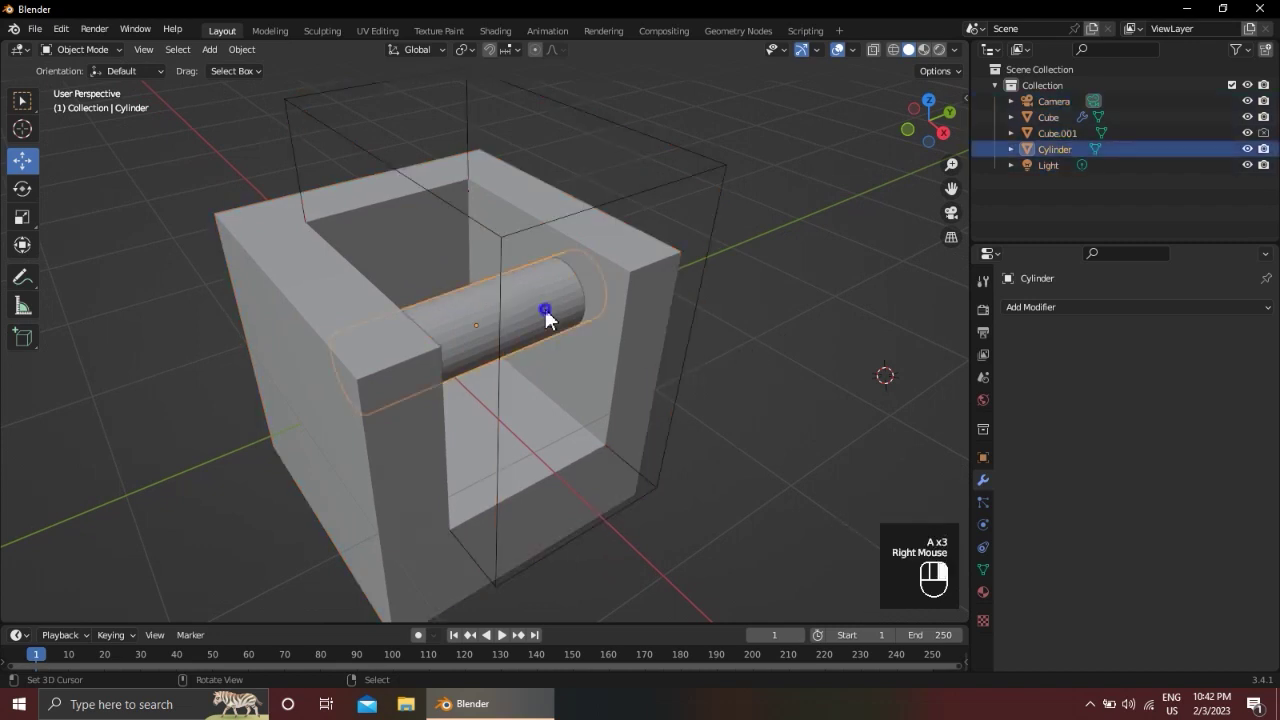
{"action": "right_click", "coordinate": [265, 254], "text": "shift"}
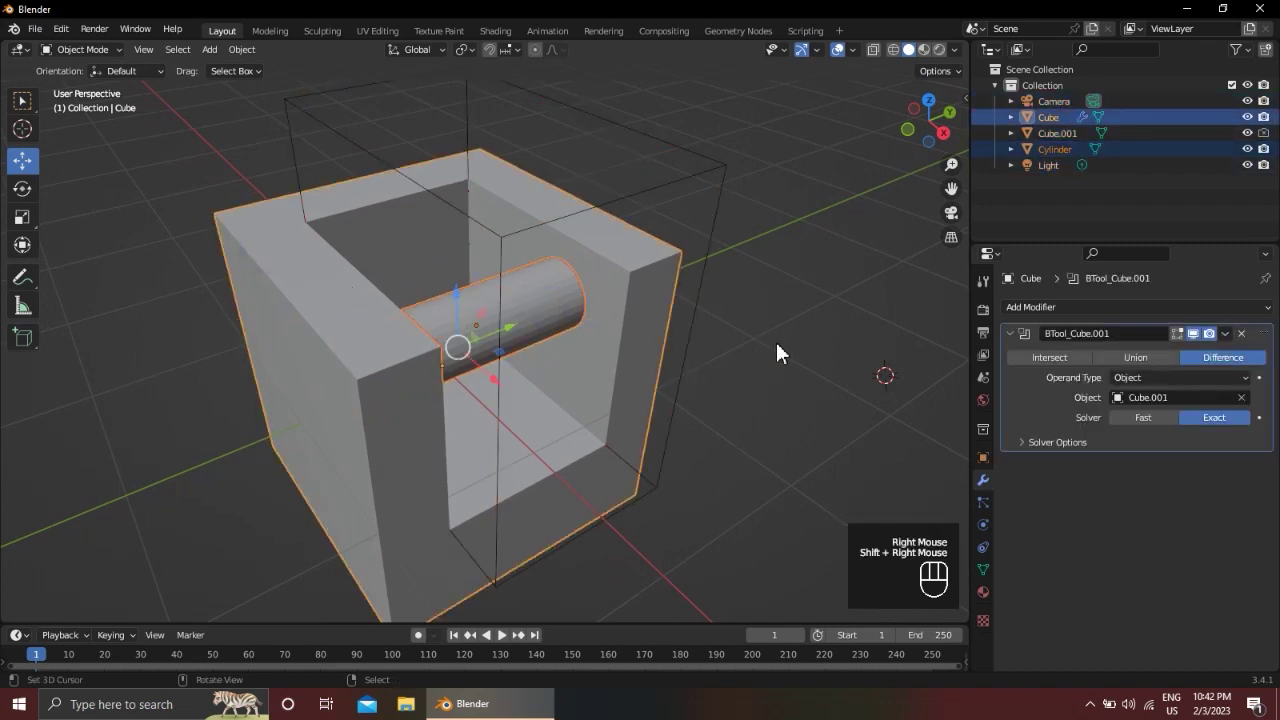
{"action": "right_click", "coordinate": [650, 322], "text": "shift"}
{"action": "right_click", "coordinate": [571, 314]}
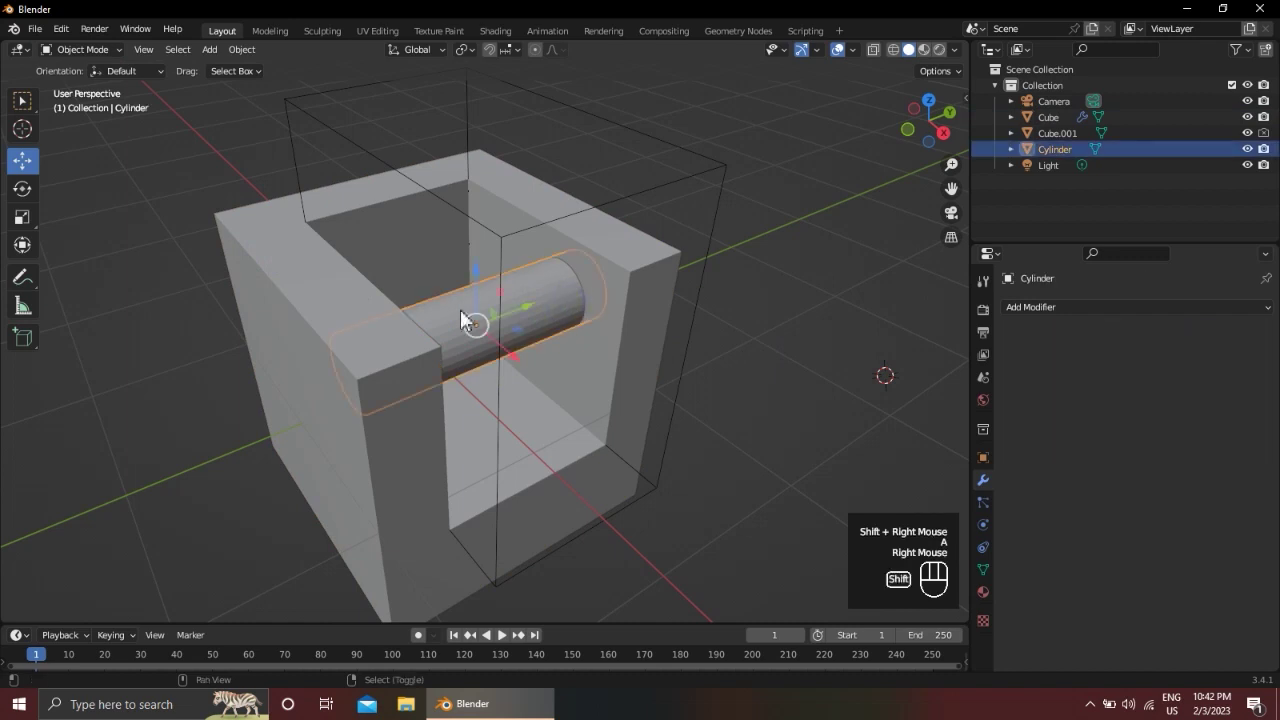
{"action": "right_click", "coordinate": [275, 266], "text": "shift"}
{"action": "key", "text": "a"}
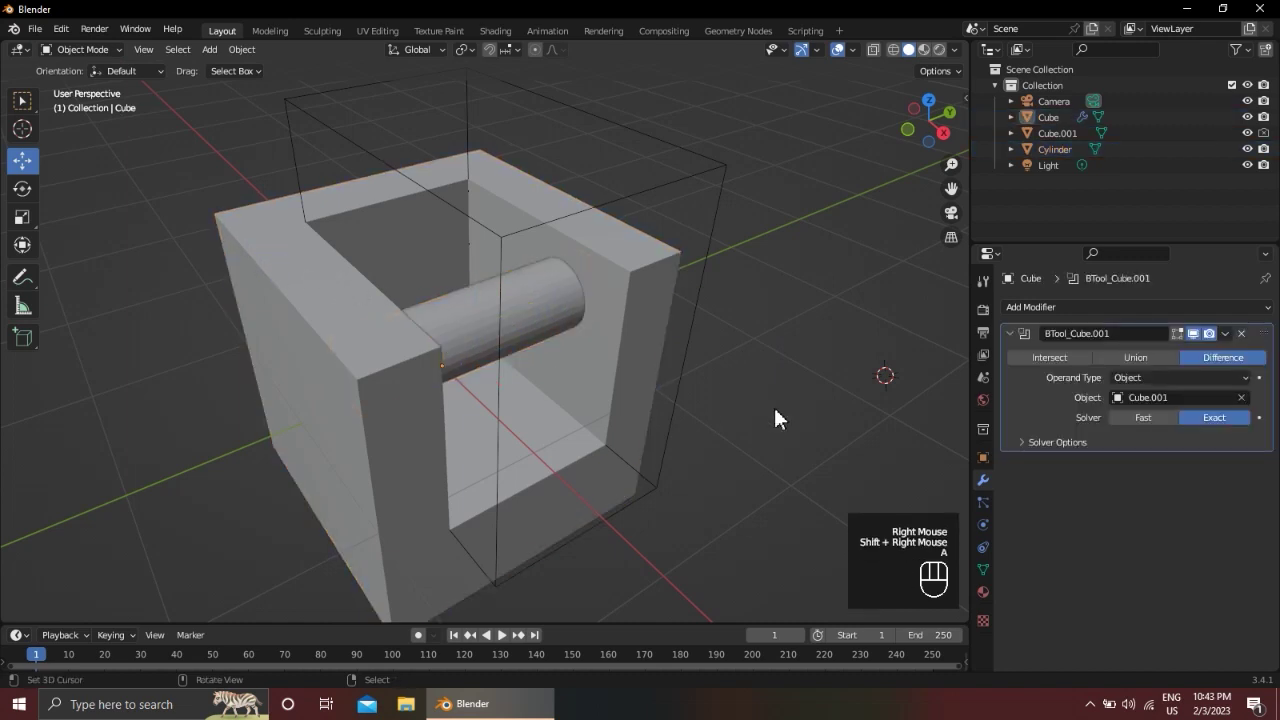
{"action": "right_click", "coordinate": [547, 312]}
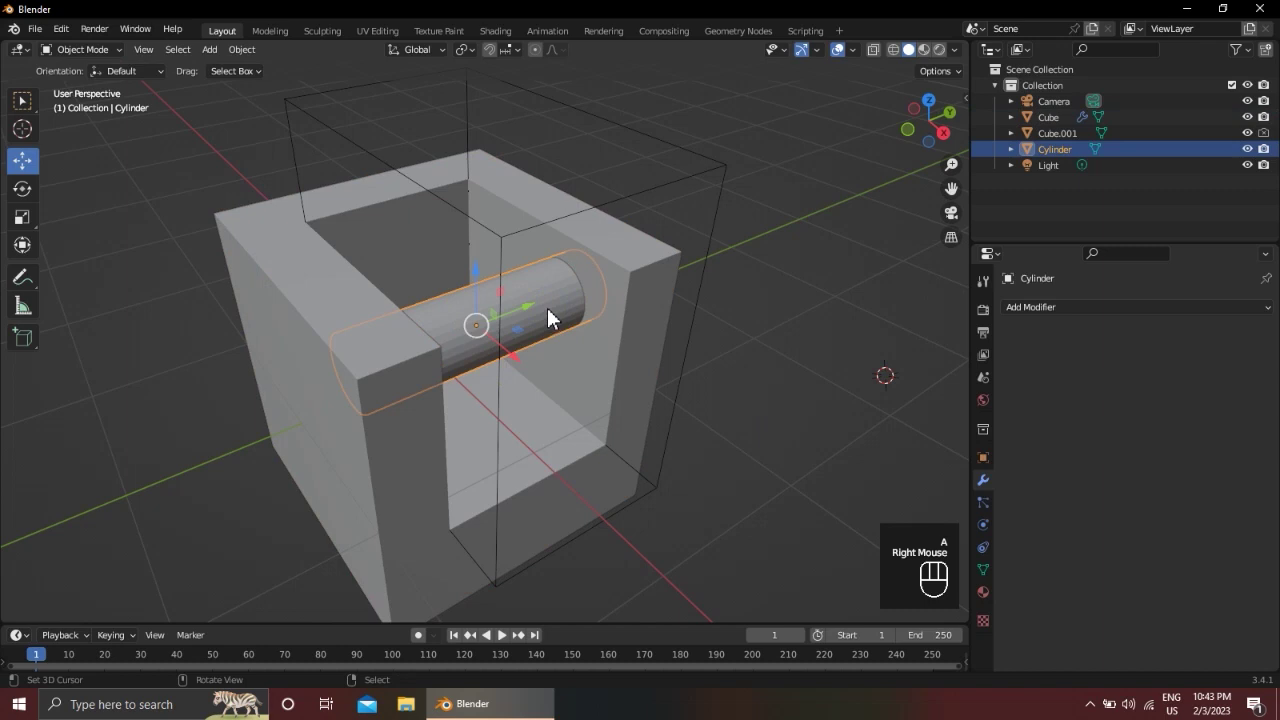
{"action": "key", "text": "a"}
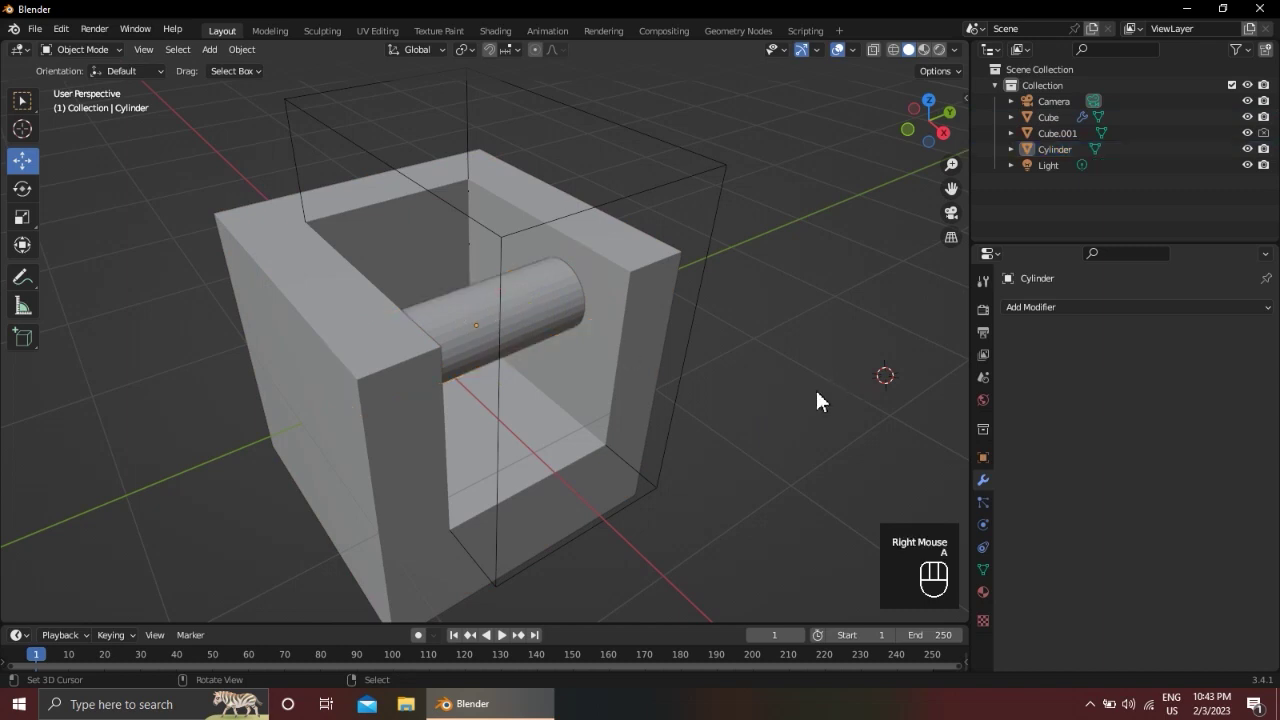
Select the cylinder, add the notched cube as the active object, and join them with a Bool Tool union
{"action": "right_click", "coordinate": [549, 314]}
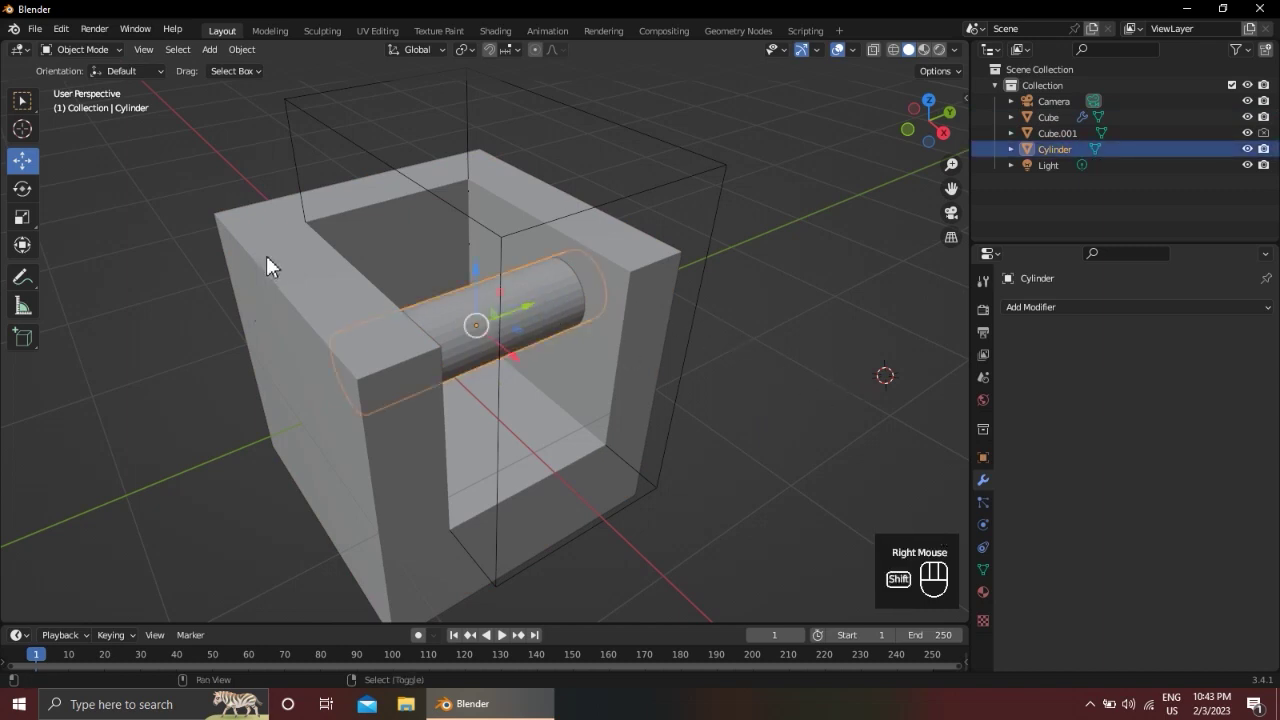
{"action": "right_click", "coordinate": [420, 252], "text": "shift"}
{"action": "scroll", "coordinate": [420, 250], "scroll_direction": "down", "scroll_amount": 1}
{"action": "middle_click_drag", "start_coordinate": [412, 255], "coordinate": [448, 241], "text": "shift"}
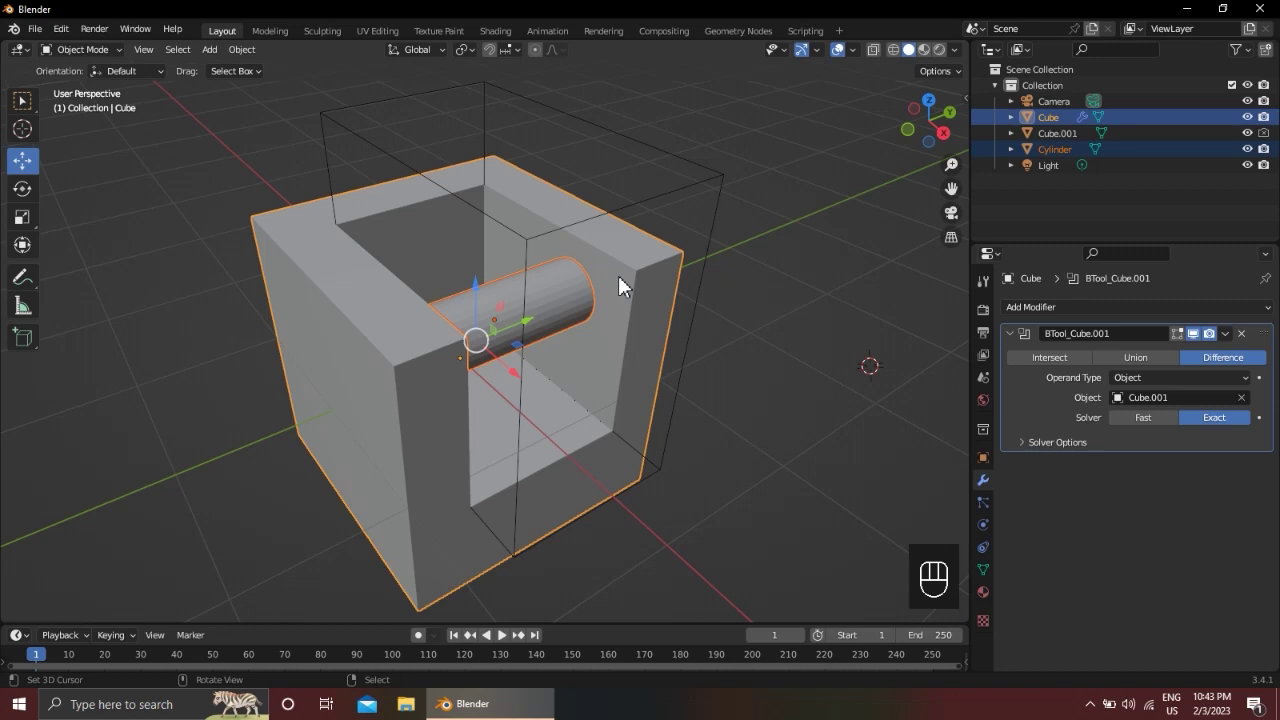
{"action": "key", "text": "ctrl+KP_Add"}
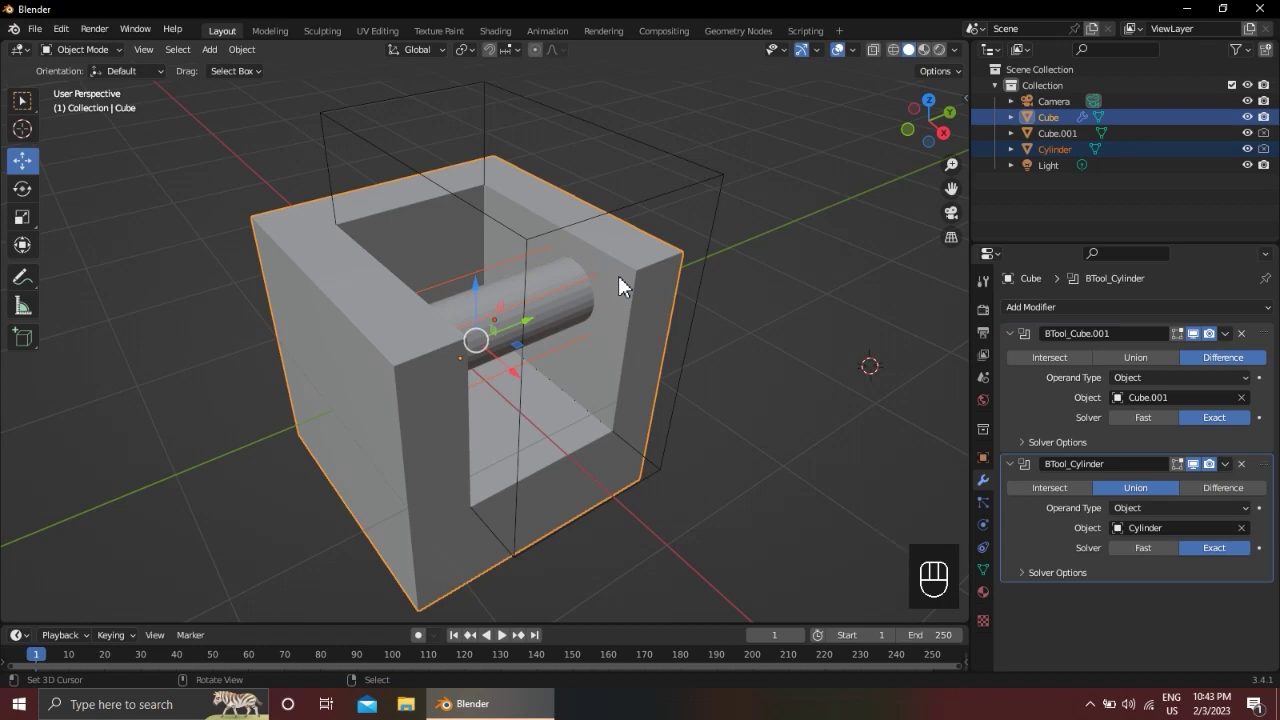
Examine the united cube and cylinder from several angles and in wireframe shading, and return to solid shading
{"action": "scroll", "coordinate": [591, 278], "scroll_direction": "up", "scroll_amount": 3}
{"action": "middle_click_drag", "start_coordinate": [591, 278], "coordinate": [546, 273], "text": "shift"}
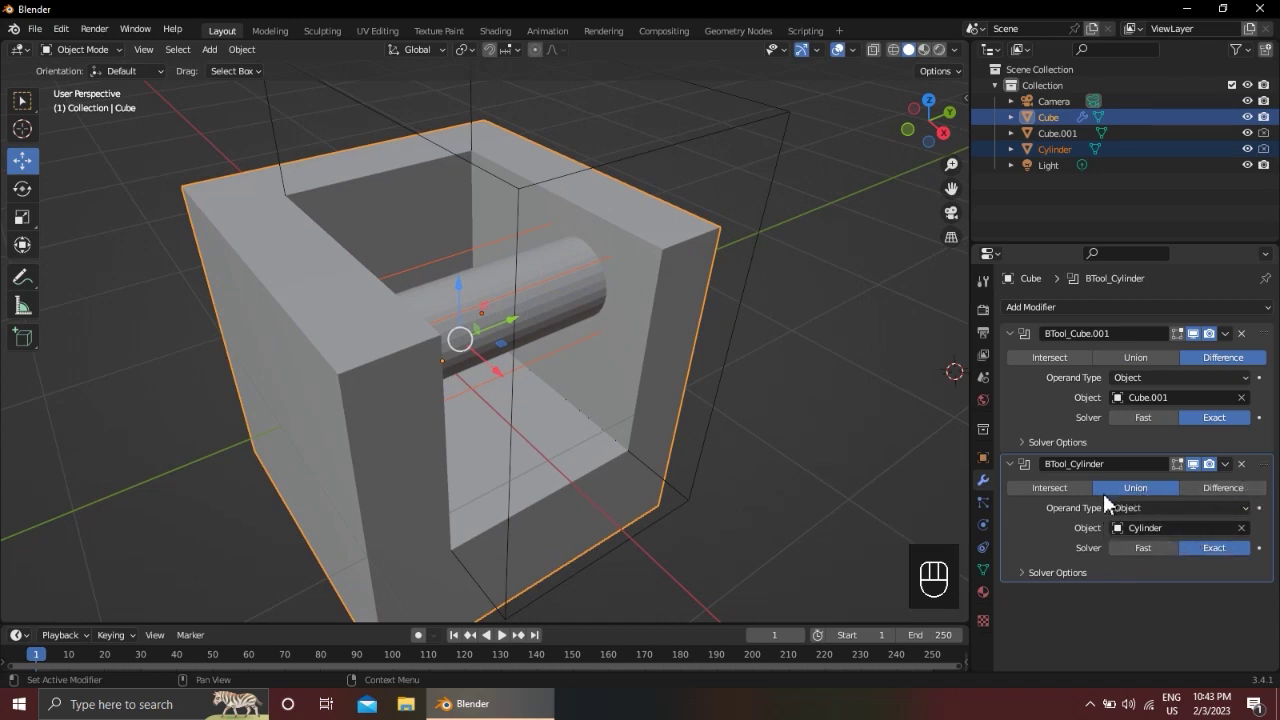
{"action": "middle_click_drag", "start_coordinate": [698, 320], "coordinate": [683, 277]}
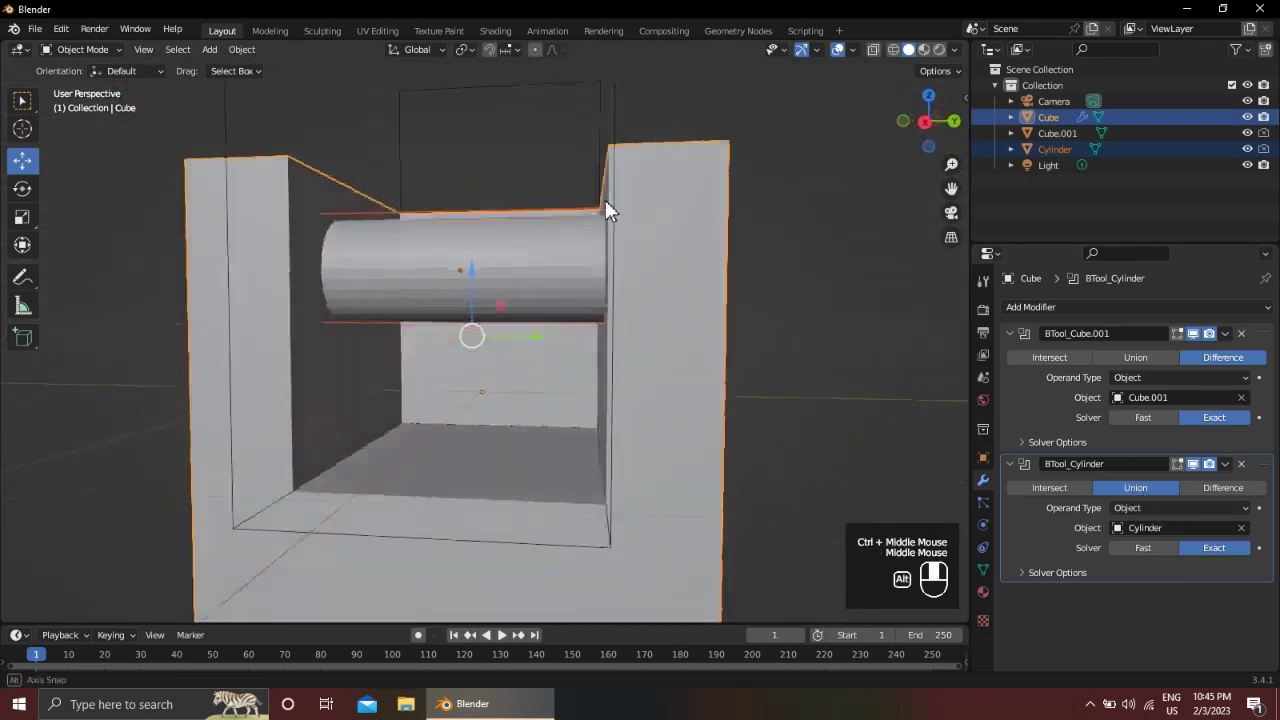
{"action": "scroll", "coordinate": [690, 277], "scroll_direction": "down", "scroll_amount": 1}
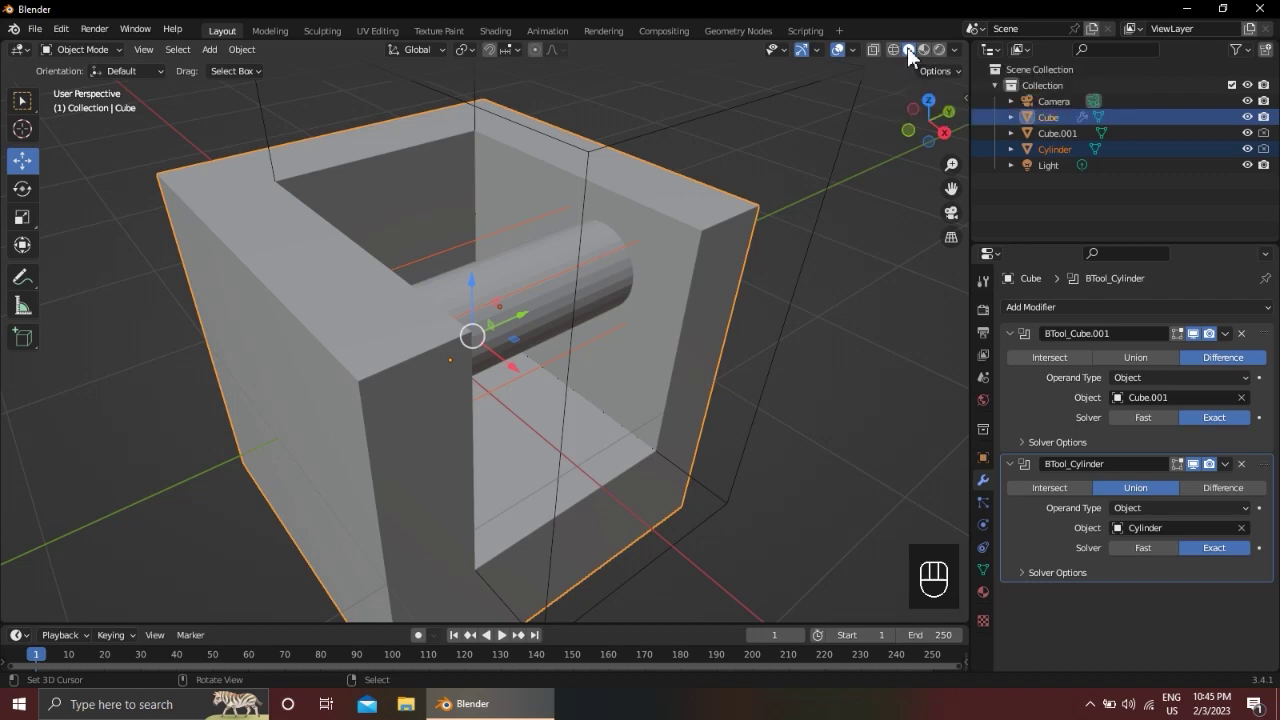
{"action": "left_click", "coordinate": [893, 47]}
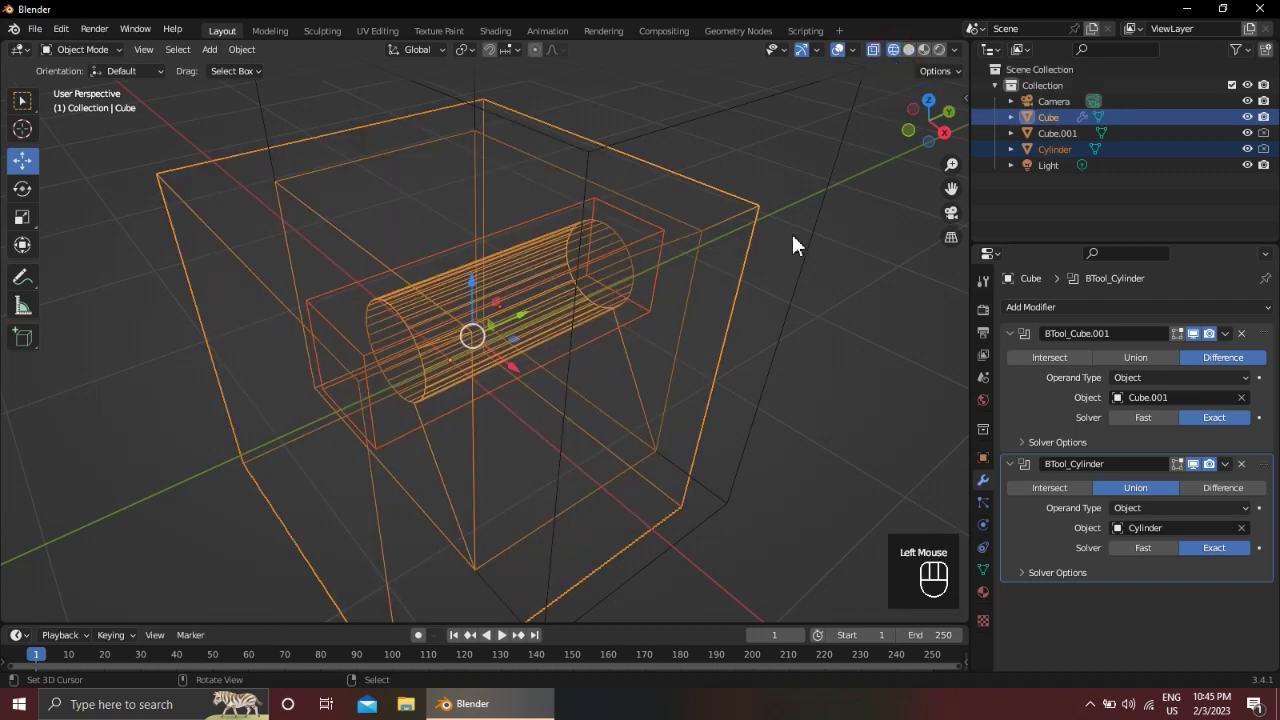
{"action": "left_click", "coordinate": [906, 49]}
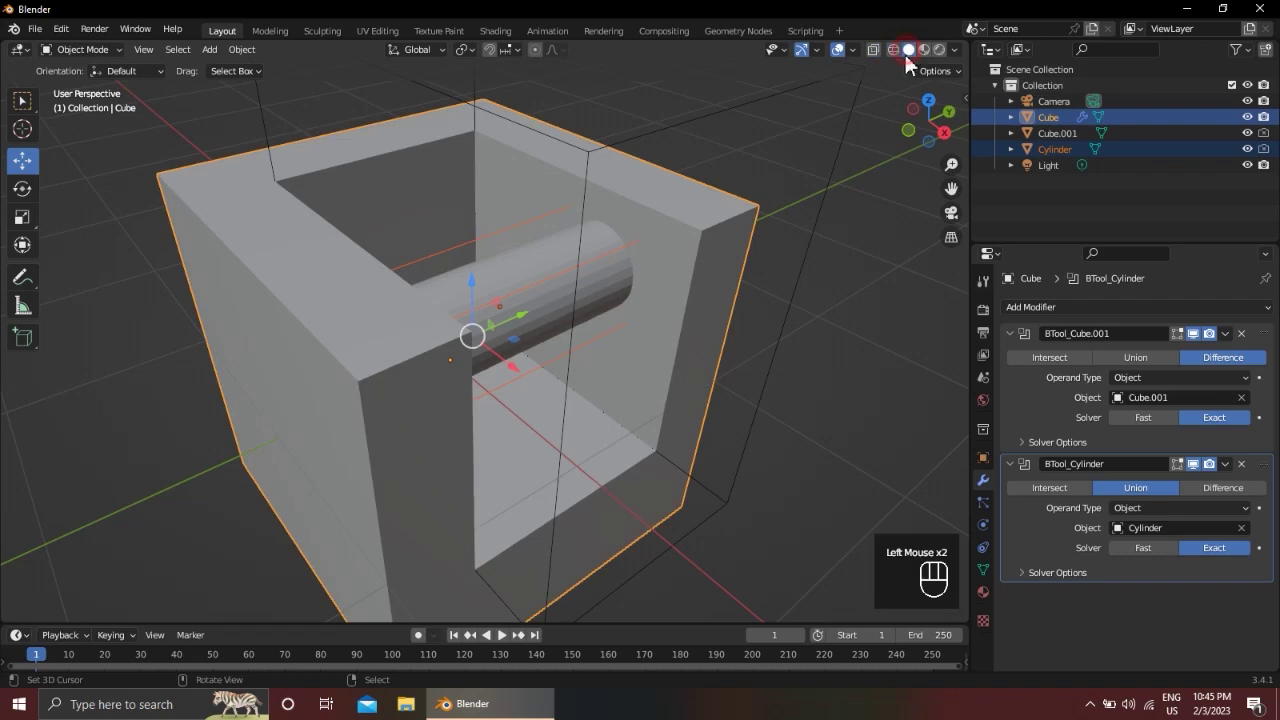
Toggle repeatedly between wireframe and solid shading to examine where the cylinder meets the cube's side walls
{"action": "key", "text": "z"}
{"action": "key", "text": "z"}
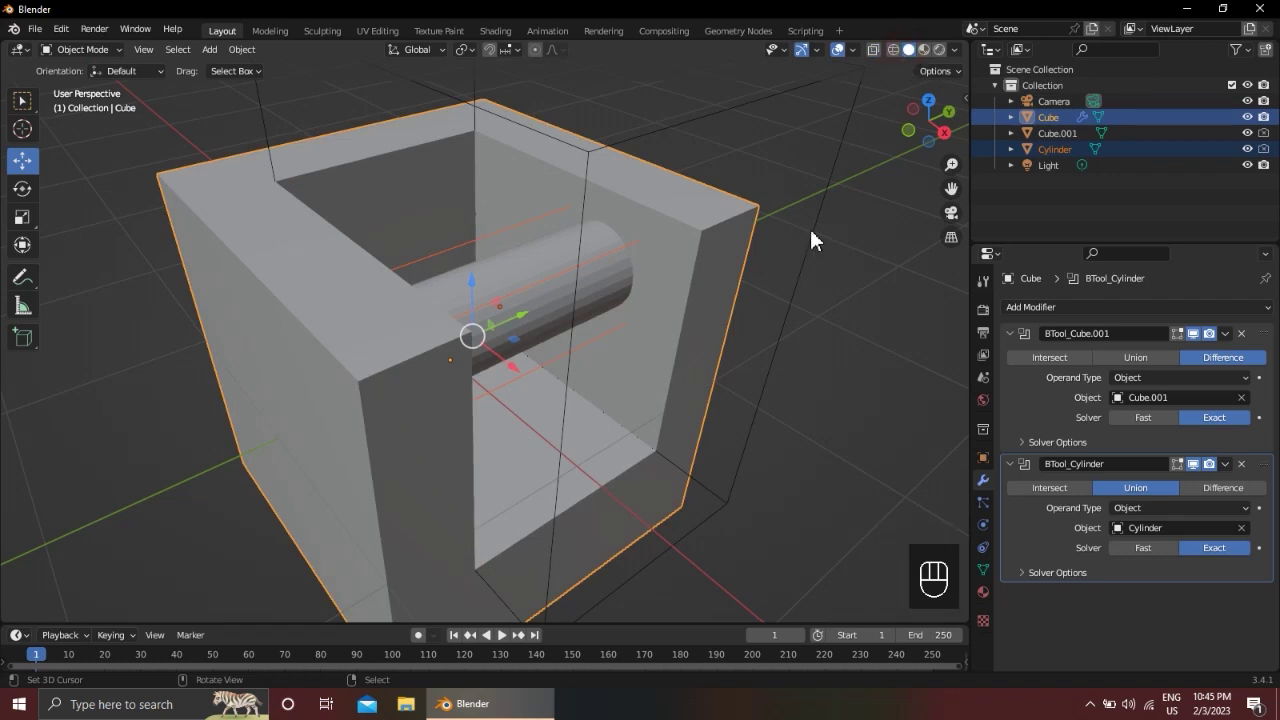
{"action": "key", "text": "z"}
{"action": "key", "text": "z"}
{"action": "key", "text": "z"}
{"action": "key", "text": "z"}
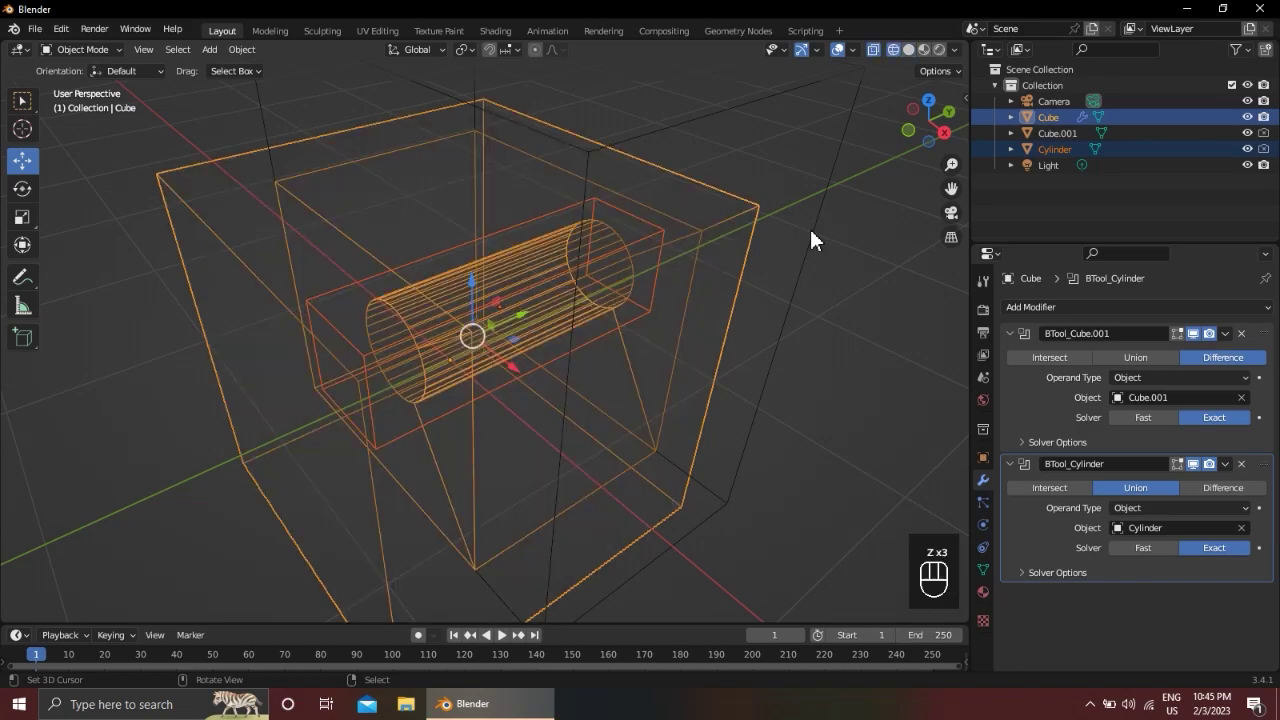
{"action": "key", "text": "z"}
{"action": "key", "text": "z"}
{"action": "key", "text": "z"}
{"action": "mouse_move", "coordinate": [810, 230]}
{"action": "middle_mouse_down", "text": "alt"}
{"action": "mouse_move", "coordinate": [715, 243]}
{"action": "mouse_move", "coordinate": [620, 194]}
{"action": "mouse_move", "coordinate": [789, 183]}
{"action": "mouse_move", "coordinate": [817, 216]}
{"action": "middle_mouse_up", "text": "alt"}
{"action": "scroll", "coordinate": [810, 218], "scroll_direction": "up", "scroll_amount": 2}
{"action": "mouse_move", "coordinate": [690, 233]}
{"action": "middle_mouse_down"}
{"action": "mouse_move", "coordinate": [663, 249]}
{"action": "mouse_move", "coordinate": [690, 273]}
{"action": "mouse_move", "coordinate": [689, 231]}
{"action": "middle_mouse_up"}
{"action": "key", "text": "z"}
{"action": "scroll", "coordinate": [723, 263], "scroll_direction": "down", "scroll_amount": 2}
{"action": "scroll", "coordinate": [696, 257], "scroll_direction": "down", "scroll_amount": 1}
{"action": "scroll", "coordinate": [692, 243], "scroll_direction": "up", "scroll_amount": 1}
Collapse the settings of the cube's BTool_Cube.001 and BTool_Cylinder modifiers
{"action": "left_click", "coordinate": [1010, 333]}
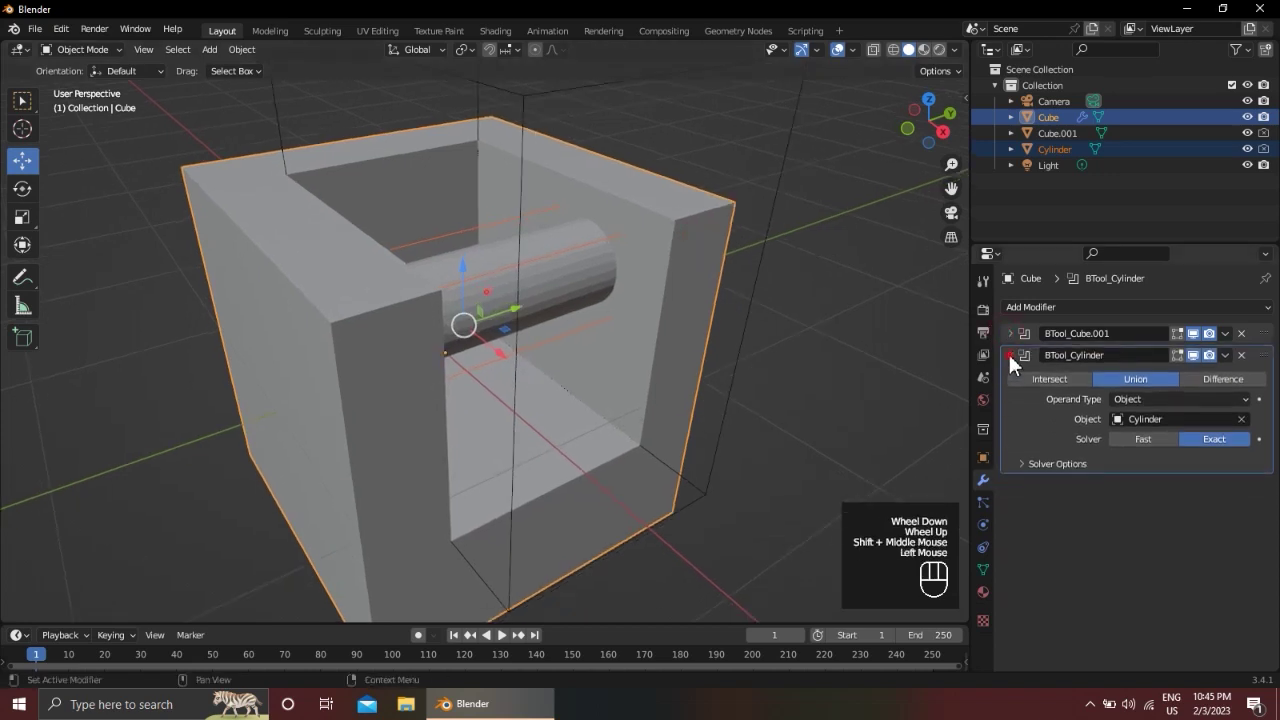
{"action": "left_click", "coordinate": [1010, 355]}
{"action": "scroll", "coordinate": [610, 280], "scroll_direction": "up", "scroll_amount": 1}
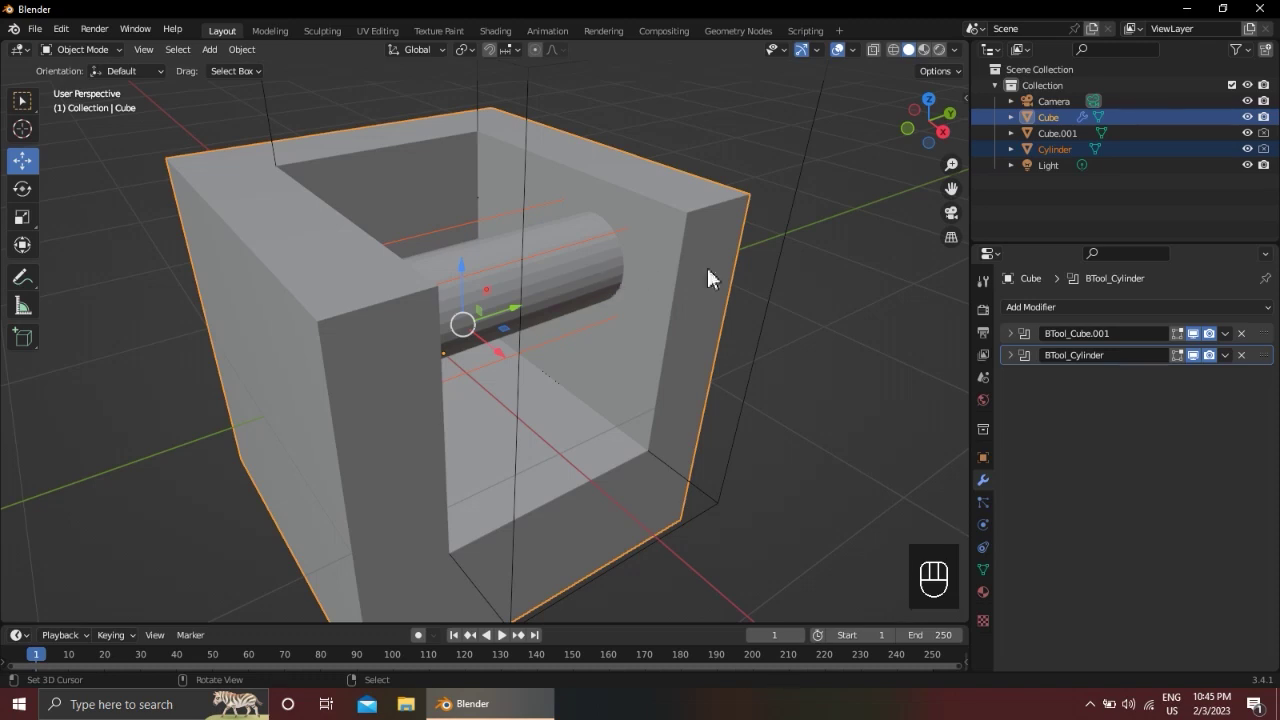
Select only the notched cube, add a Bevel modifier to it, and examine the bevelled edges up close
{"action": "key", "text": "alt+a"}
{"action": "right_click", "coordinate": [711, 222]}
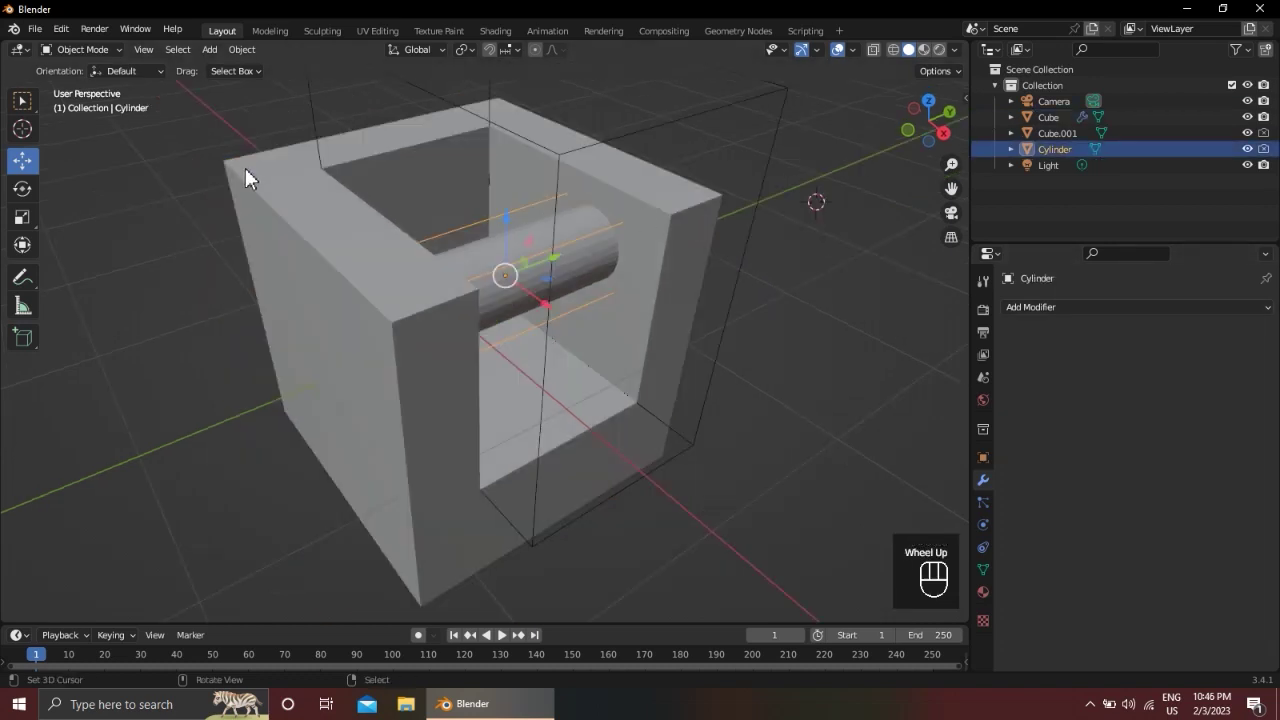
{"action": "right_click", "coordinate": [245, 168]}
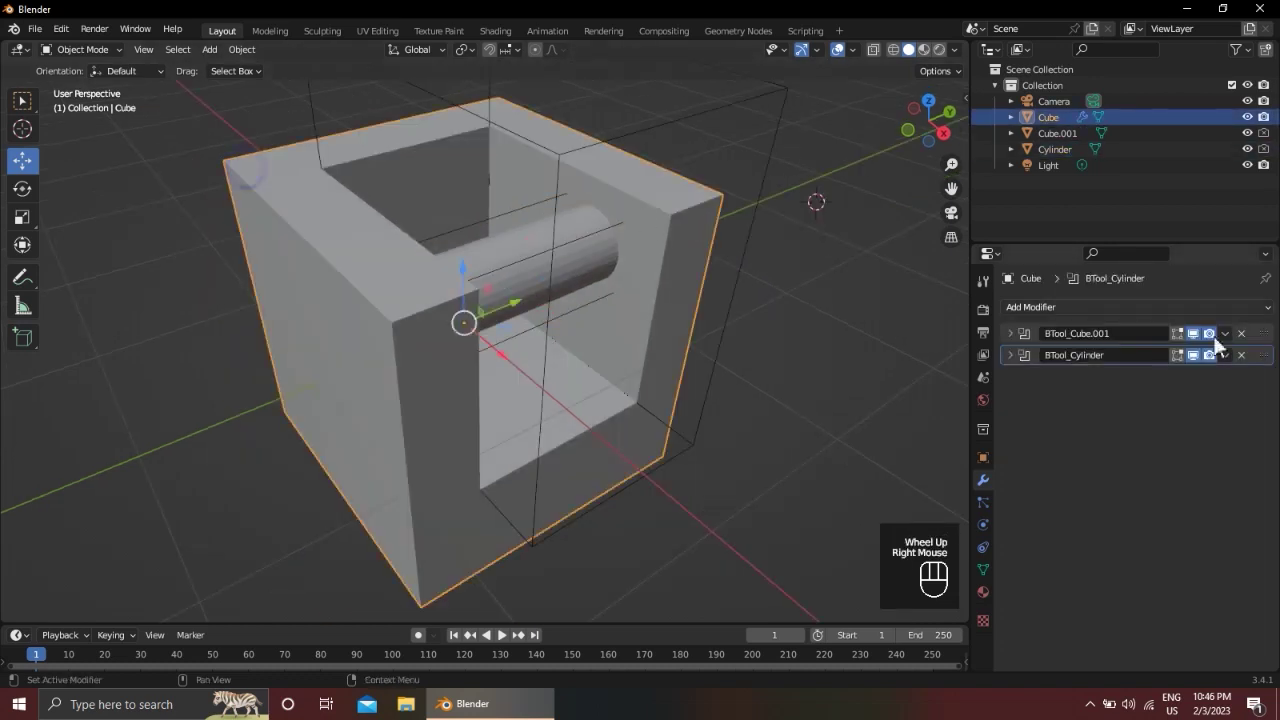
{"action": "left_click", "coordinate": [1085, 308]}
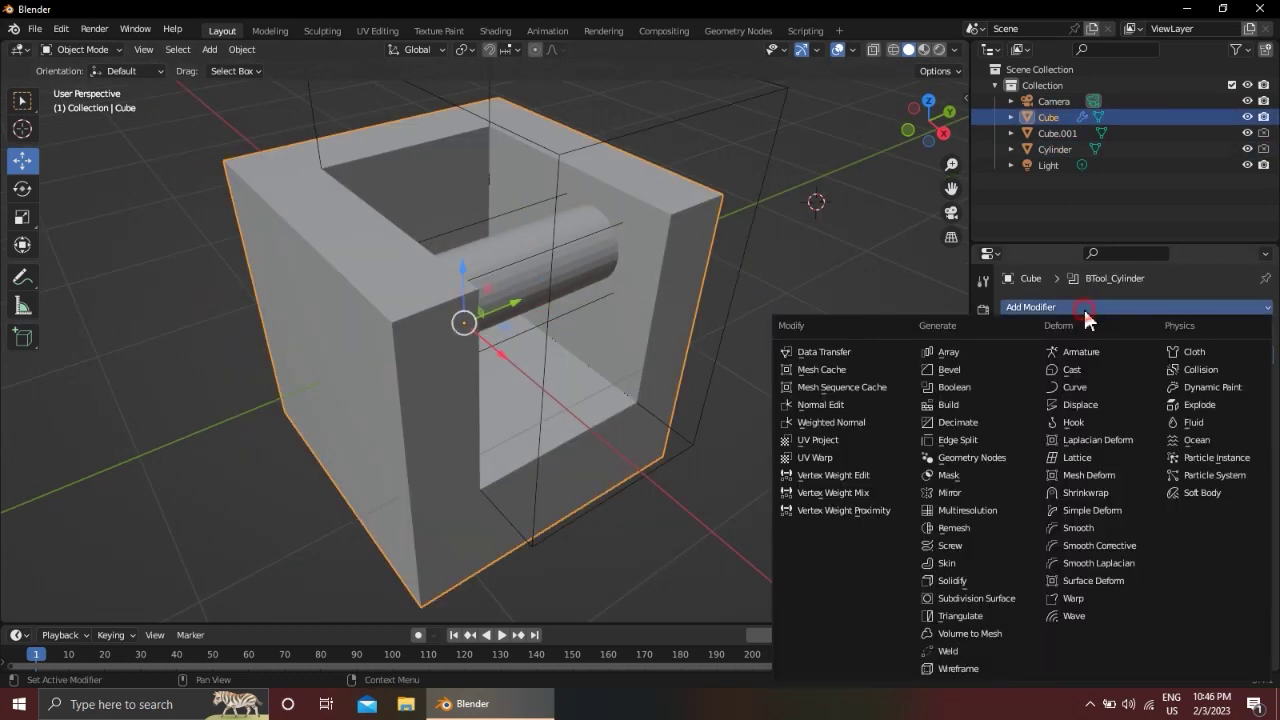
{"action": "left_click", "coordinate": [950, 369]}
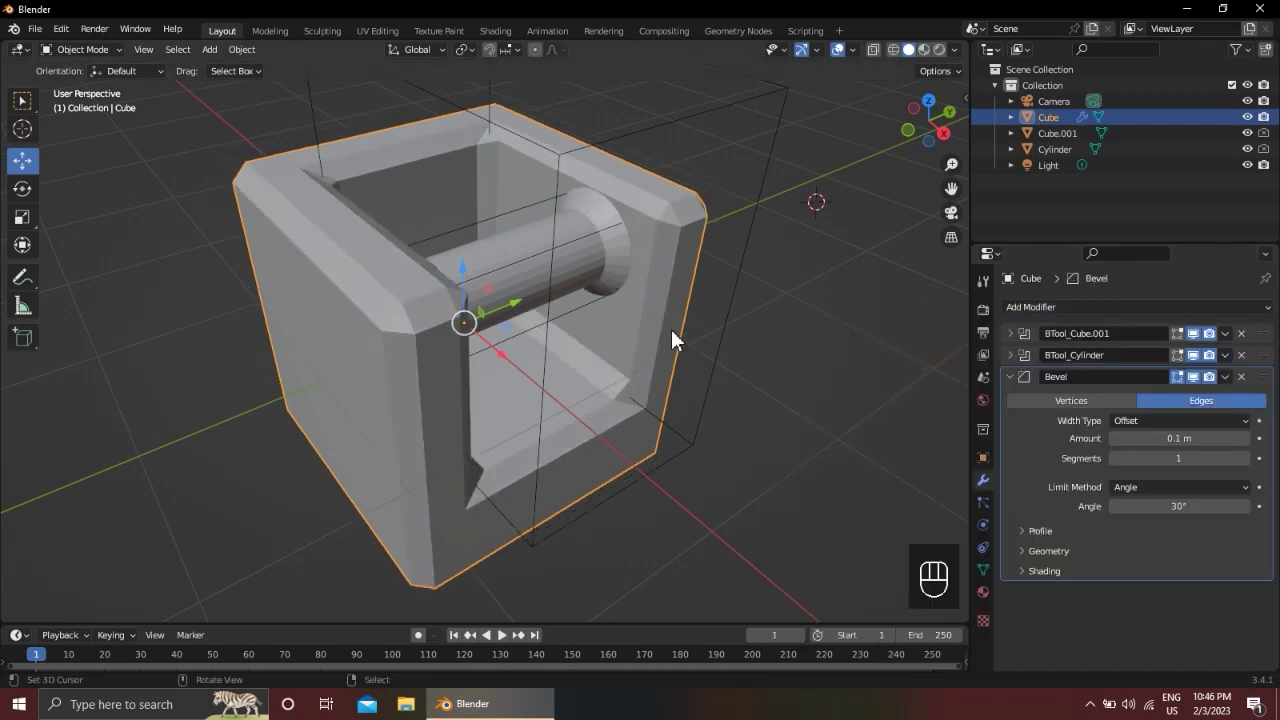
{"action": "scroll", "coordinate": [671, 329], "scroll_direction": "up", "scroll_amount": 3}
{"action": "scroll", "coordinate": [671, 327], "scroll_direction": "up", "scroll_amount": 3}
{"action": "middle_click_drag", "start_coordinate": [652, 321], "coordinate": [713, 301], "text": "shift"}
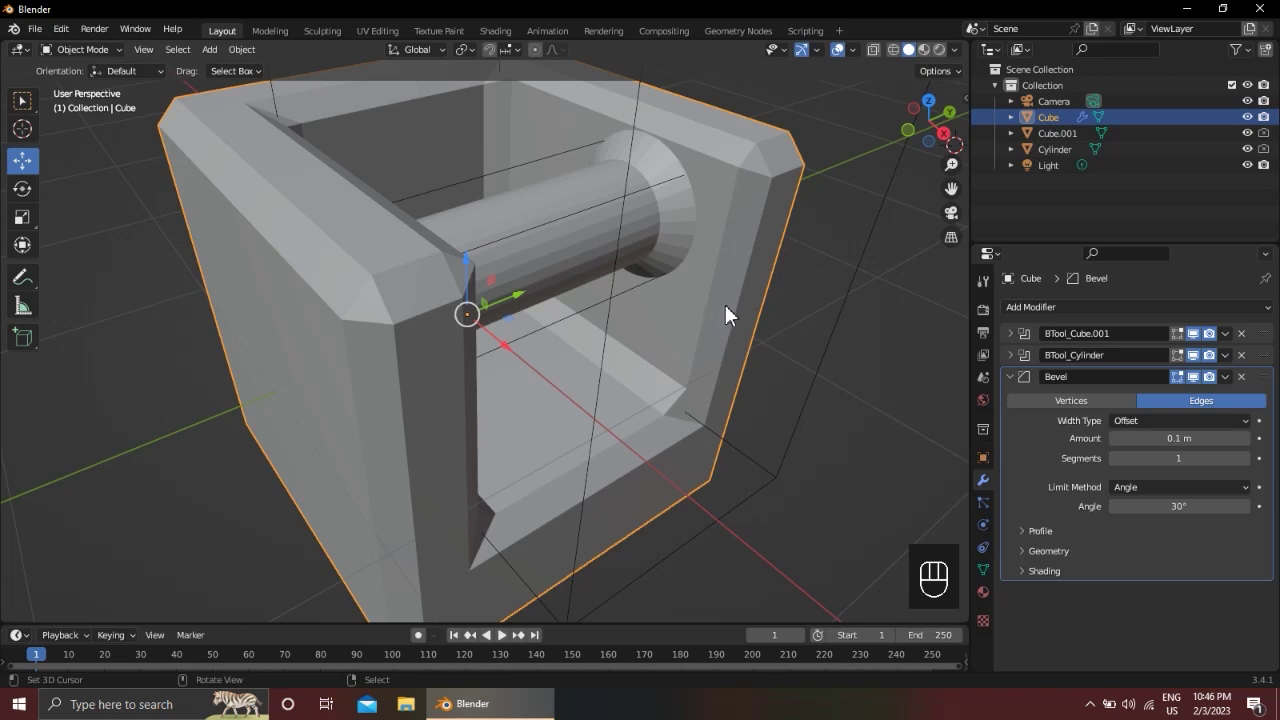
Reduce the Bevel modifier's amount to 0.02 m on the notched cube
{"action": "scroll", "coordinate": [725, 304], "scroll_direction": "down", "scroll_amount": 2}
{"action": "middle_click_drag", "start_coordinate": [732, 291], "coordinate": [730, 292], "text": "alt"}
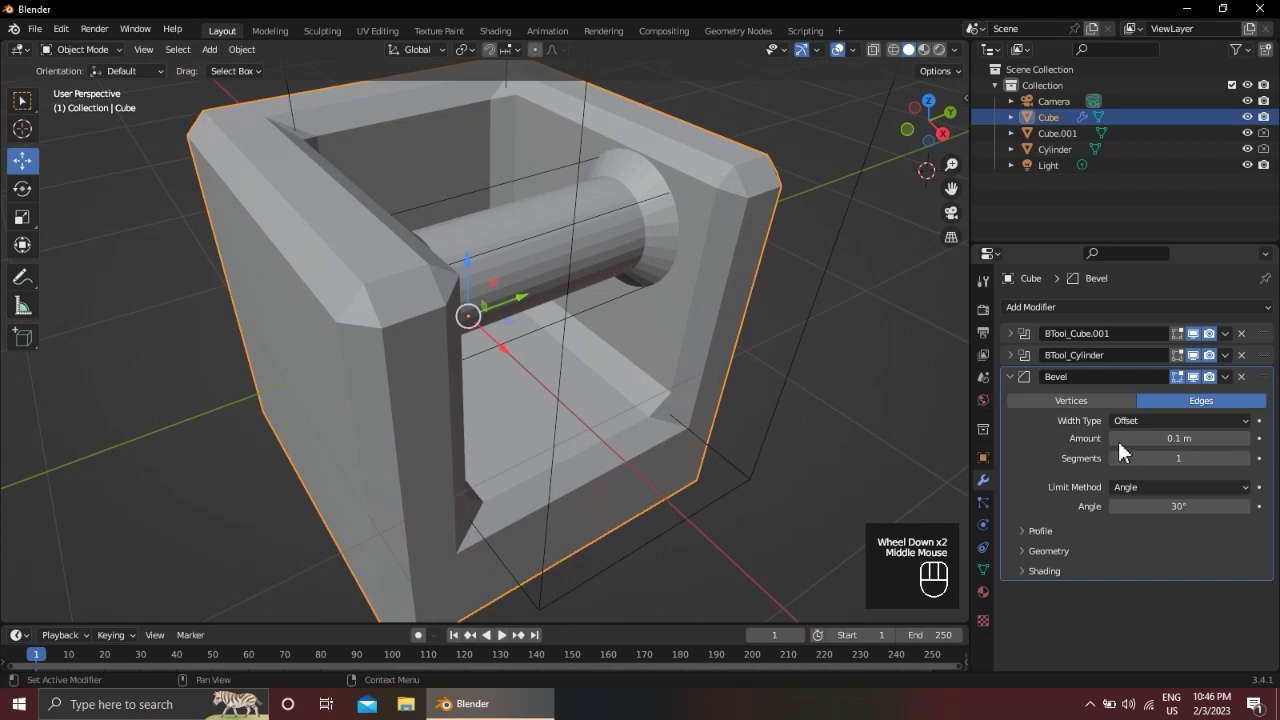
{"action": "left_click", "coordinate": [1197, 442]}
{"action": "left_click_drag", "start_coordinate": [1197, 442], "coordinate": [1160, 442]}
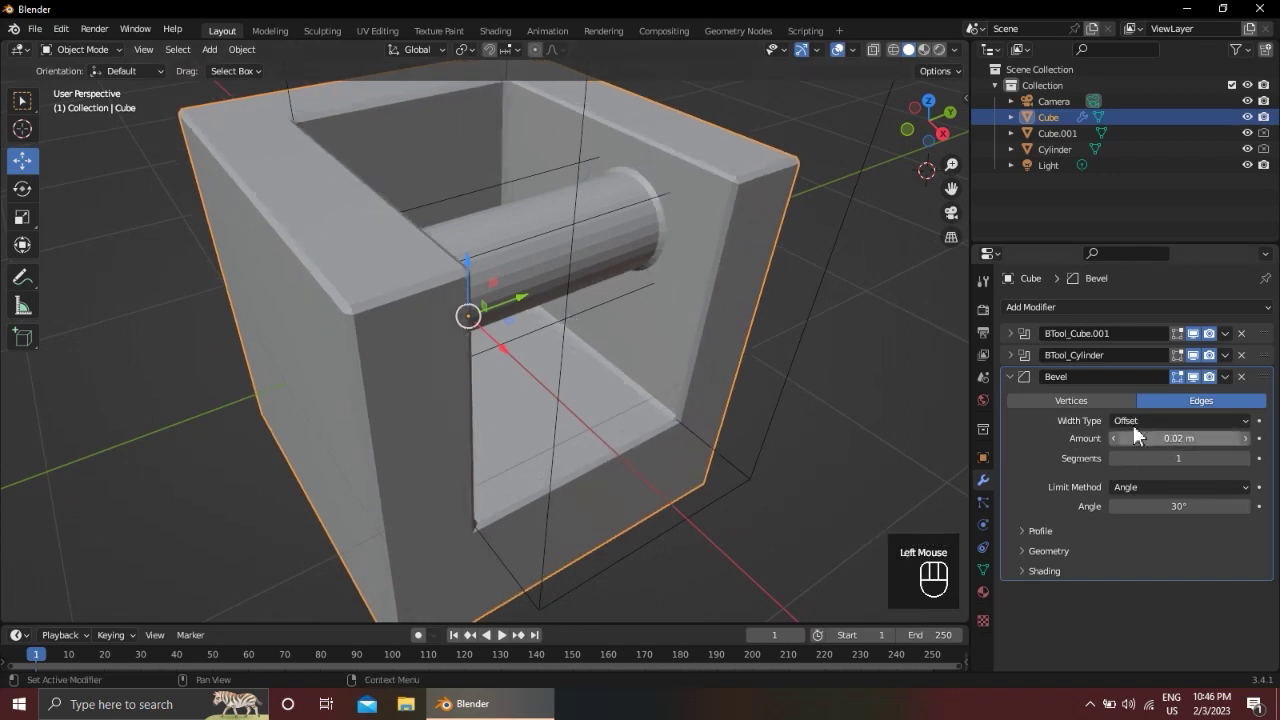
Turn off the Bevel modifier's viewport display and examine the cube's unbevelled edges and cylinder joint from several angles
{"action": "left_click", "coordinate": [1190, 378]}
{"action": "middle_click_drag", "start_coordinate": [492, 268], "coordinate": [443, 283], "text": "alt"}
{"action": "scroll", "coordinate": [438, 283], "scroll_direction": "down", "scroll_amount": 2}
{"action": "scroll", "coordinate": [443, 283], "scroll_direction": "up", "scroll_amount": 8}
{"action": "key", "text": "KP_Decimal"}
{"action": "scroll", "coordinate": [387, 375], "scroll_direction": "up", "scroll_amount": 3}
{"action": "scroll", "coordinate": [383, 388], "scroll_direction": "down", "scroll_amount": 3}
{"action": "middle_click_drag", "start_coordinate": [380, 387], "coordinate": [491, 329], "text": "alt"}
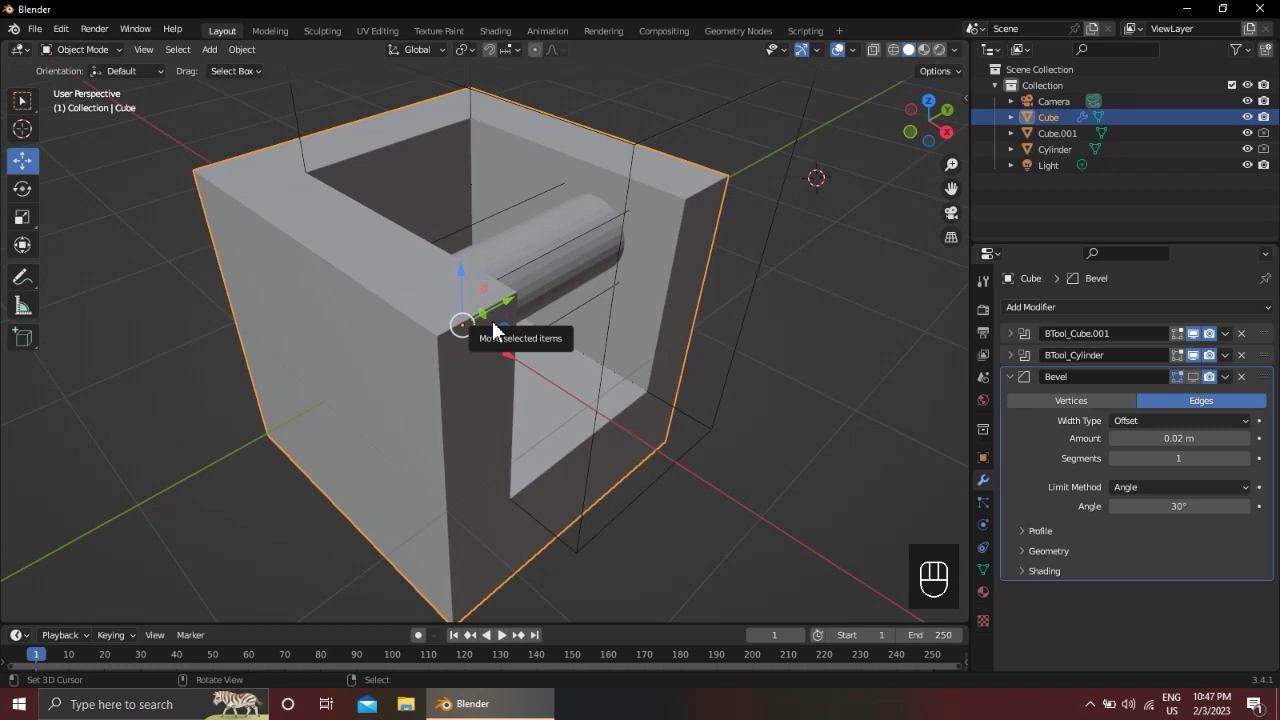
{"action": "scroll", "coordinate": [493, 324], "scroll_direction": "up", "scroll_amount": 1}
{"action": "scroll", "coordinate": [506, 318], "scroll_direction": "up", "scroll_amount": 3}
{"action": "scroll", "coordinate": [508, 318], "scroll_direction": "down", "scroll_amount": 1}
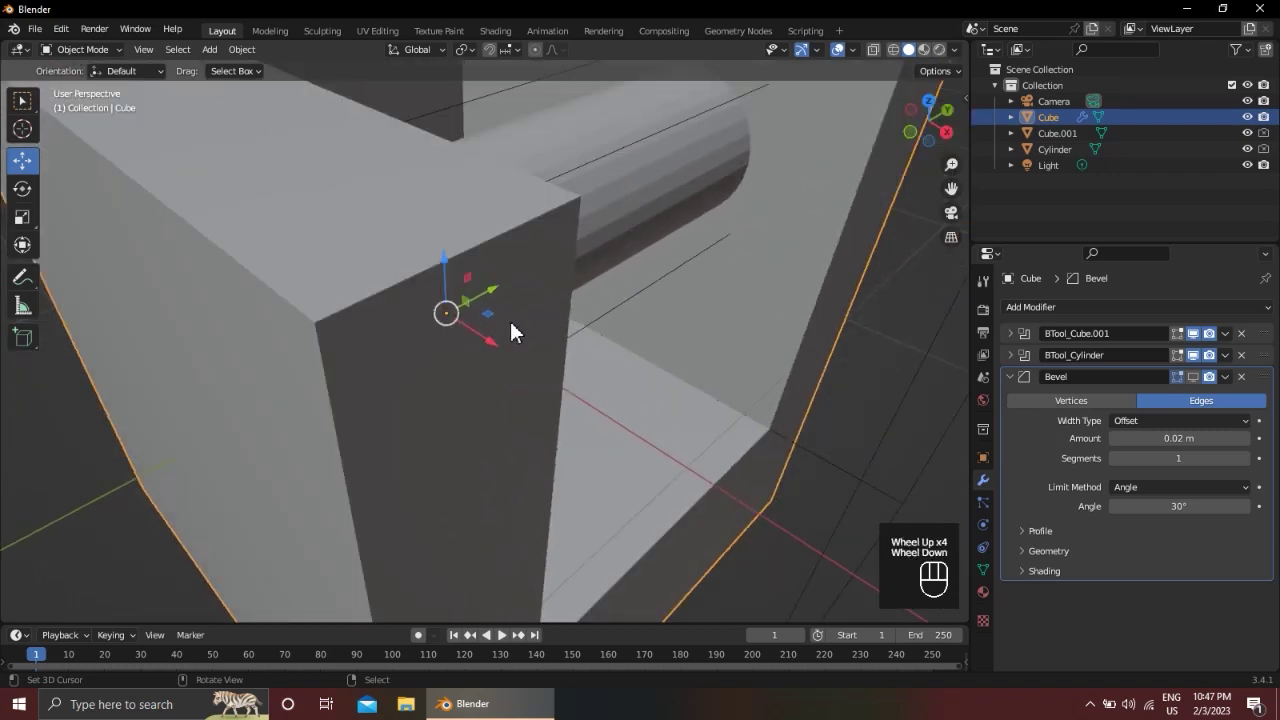
{"action": "middle_click_drag", "start_coordinate": [510, 321], "coordinate": [547, 318], "text": "shift"}
{"action": "scroll", "coordinate": [547, 318], "scroll_direction": "down", "scroll_amount": 1}
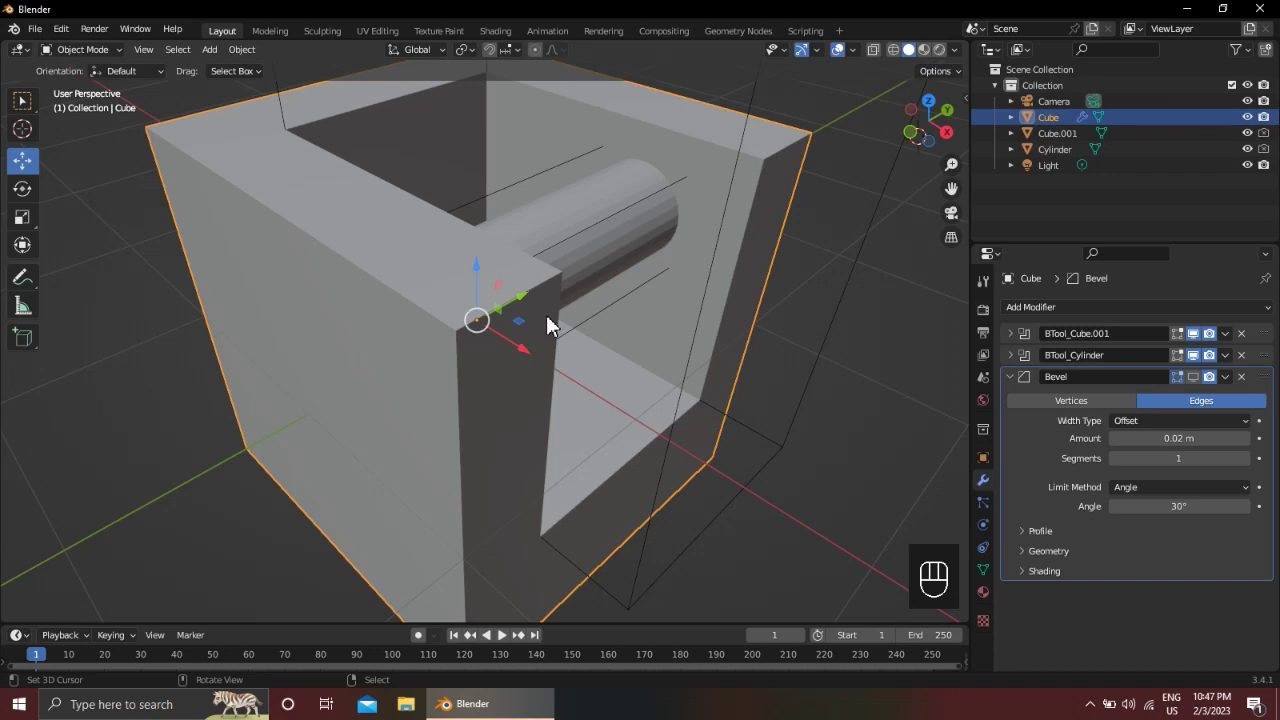
{"action": "scroll", "coordinate": [740, 335], "scroll_direction": "down", "scroll_amount": 4}
{"action": "key", "text": "a"}
{"action": "right_click", "coordinate": [705, 268]}
{"action": "middle_click_drag", "start_coordinate": [725, 256], "coordinate": [937, 337]}
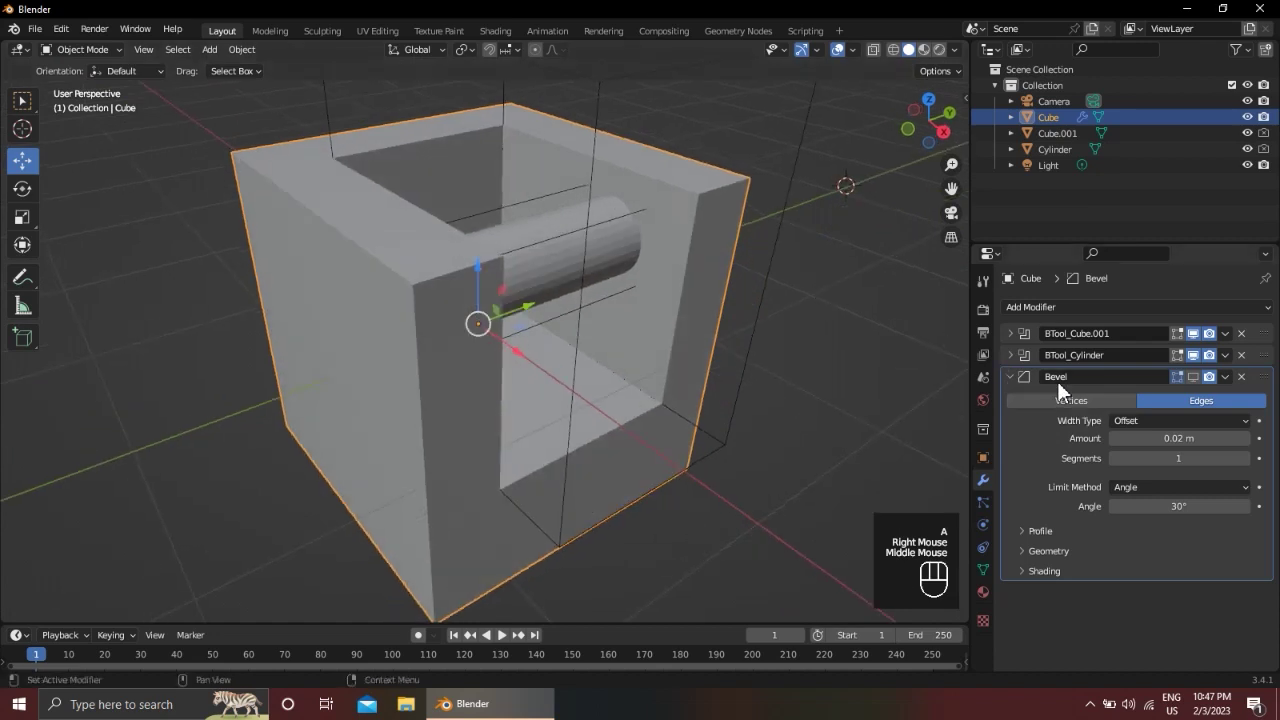
Toggle the Bevel modifier's viewport display for comparison, leave it on, and examine the bevel where the cylinder meets the side wall
{"action": "left_click", "coordinate": [1193, 377]}
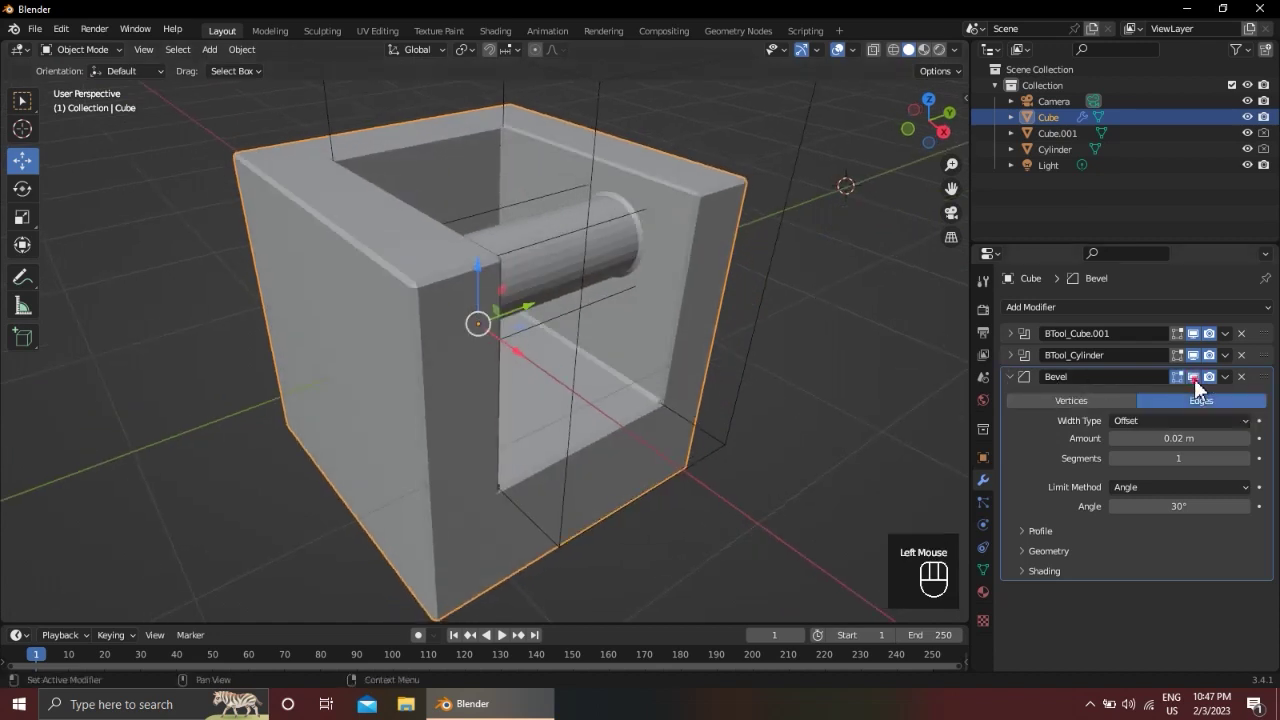
{"action": "left_click", "coordinate": [1193, 377]}
{"action": "left_click", "coordinate": [1193, 377]}
{"action": "scroll", "coordinate": [731, 237], "scroll_direction": "up", "scroll_amount": 5}
{"action": "middle_click_drag", "start_coordinate": [731, 237], "coordinate": [469, 369], "text": "shift"}
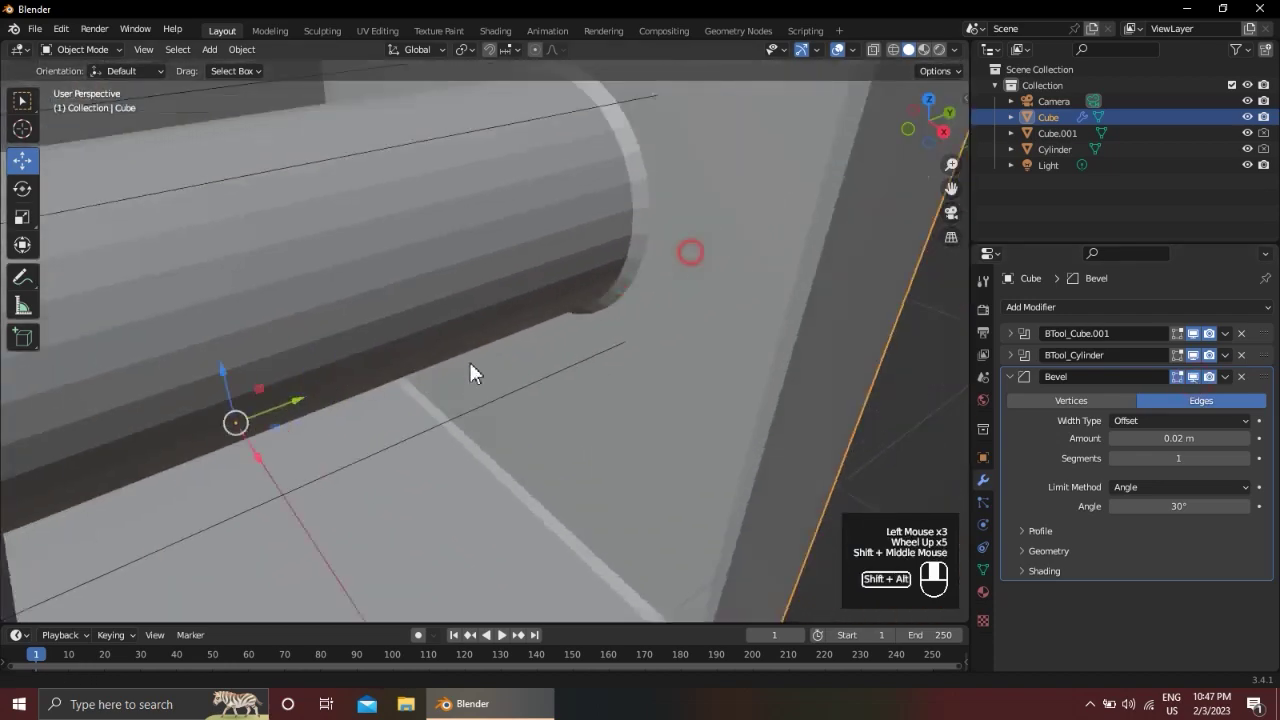
{"action": "scroll", "coordinate": [539, 286], "scroll_direction": "down", "scroll_amount": 1}
{"action": "scroll", "coordinate": [518, 223], "scroll_direction": "down", "scroll_amount": 1}
{"action": "middle_click_drag", "start_coordinate": [502, 234], "coordinate": [586, 264], "text": "shift"}
{"action": "scroll", "coordinate": [538, 242], "scroll_direction": "down", "scroll_amount": 2}
{"action": "scroll", "coordinate": [625, 205], "scroll_direction": "down", "scroll_amount": 1}
{"action": "scroll", "coordinate": [624, 264], "scroll_direction": "up", "scroll_amount": 2}
{"action": "scroll", "coordinate": [618, 252], "scroll_direction": "down", "scroll_amount": 3}
{"action": "scroll", "coordinate": [589, 263], "scroll_direction": "up", "scroll_amount": 1}
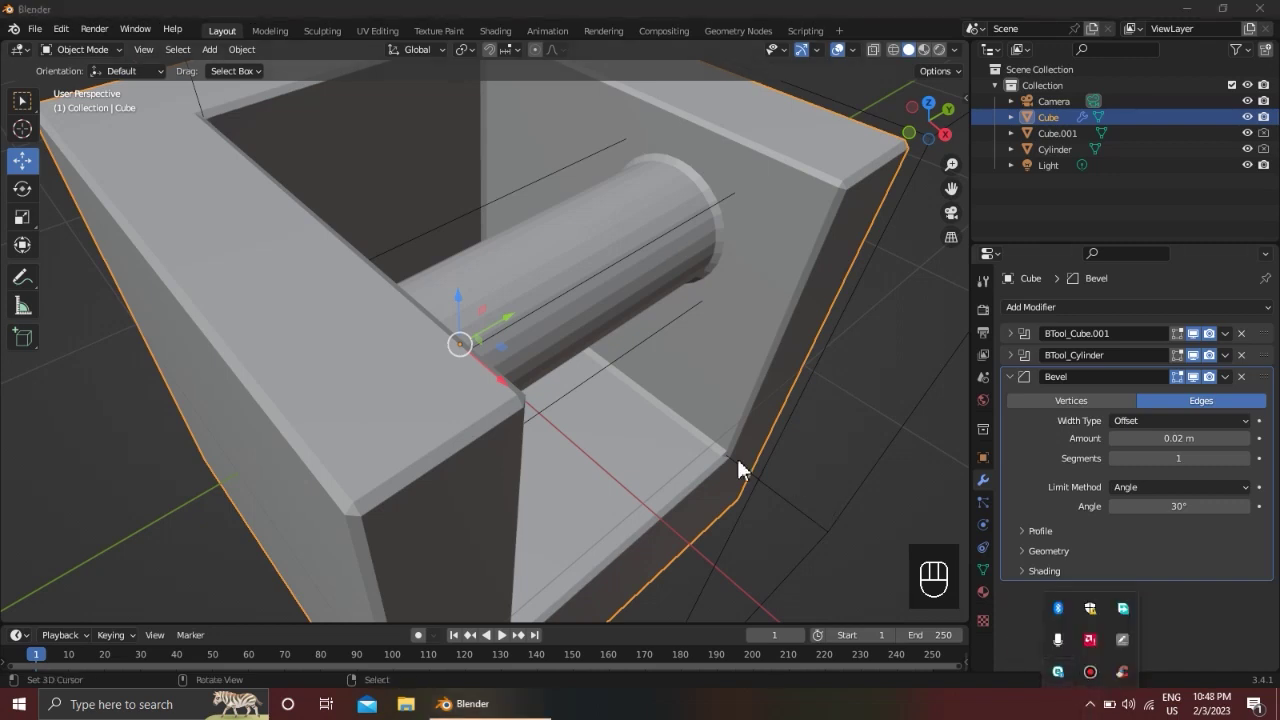
Examine the bevelled cube and its cross cylinder from several angles
{"action": "scroll", "coordinate": [736, 470], "scroll_direction": "down", "scroll_amount": 1}
{"action": "scroll", "coordinate": [736, 470], "scroll_direction": "down", "scroll_amount": 1}
{"action": "middle_click_drag", "start_coordinate": [736, 470], "coordinate": [704, 464], "text": "shift"}
{"action": "scroll", "coordinate": [682, 426], "scroll_direction": "up", "scroll_amount": 2}
{"action": "scroll", "coordinate": [682, 418], "scroll_direction": "down", "scroll_amount": 2}
{"action": "middle_click_drag", "start_coordinate": [682, 418], "coordinate": [694, 289]}
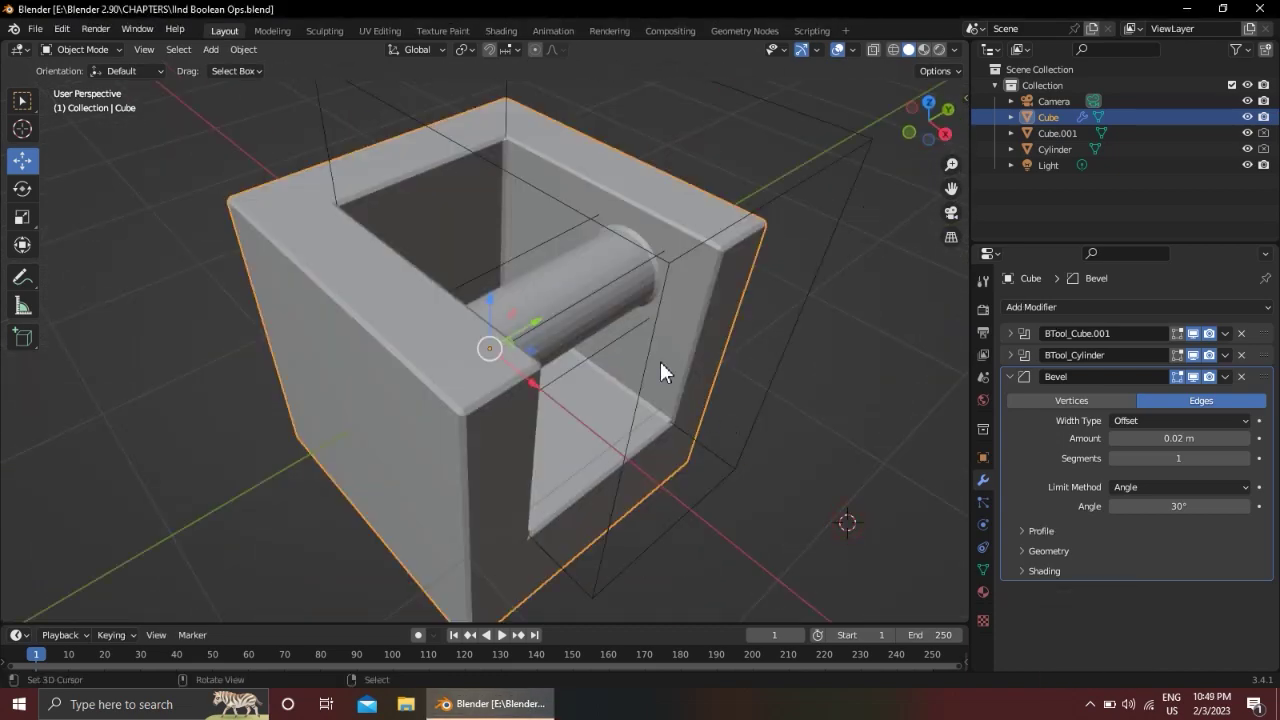
{"action": "middle_click_drag", "start_coordinate": [660, 370], "coordinate": [571, 337]}
{"action": "scroll", "coordinate": [634, 370], "scroll_direction": "up", "scroll_amount": 2}
{"action": "scroll", "coordinate": [571, 337], "scroll_direction": "up", "scroll_amount": 2}
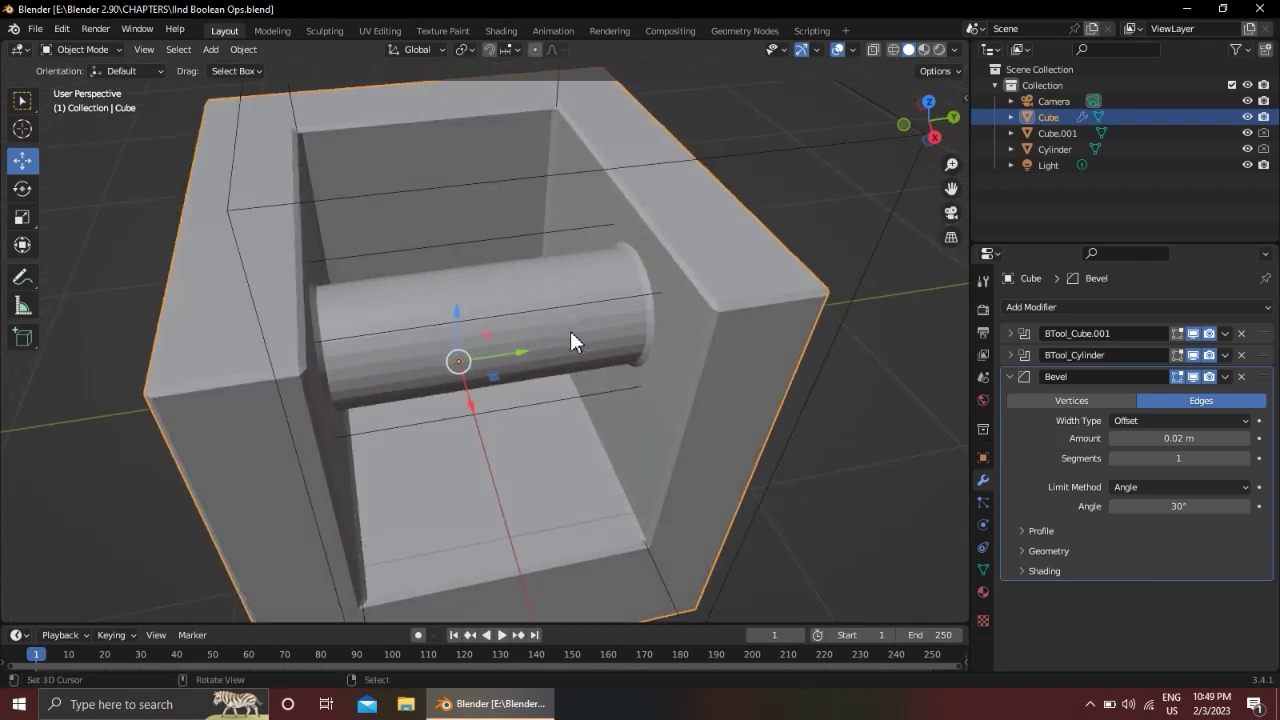
{"action": "middle_click_drag", "start_coordinate": [570, 331], "coordinate": [572, 288]}
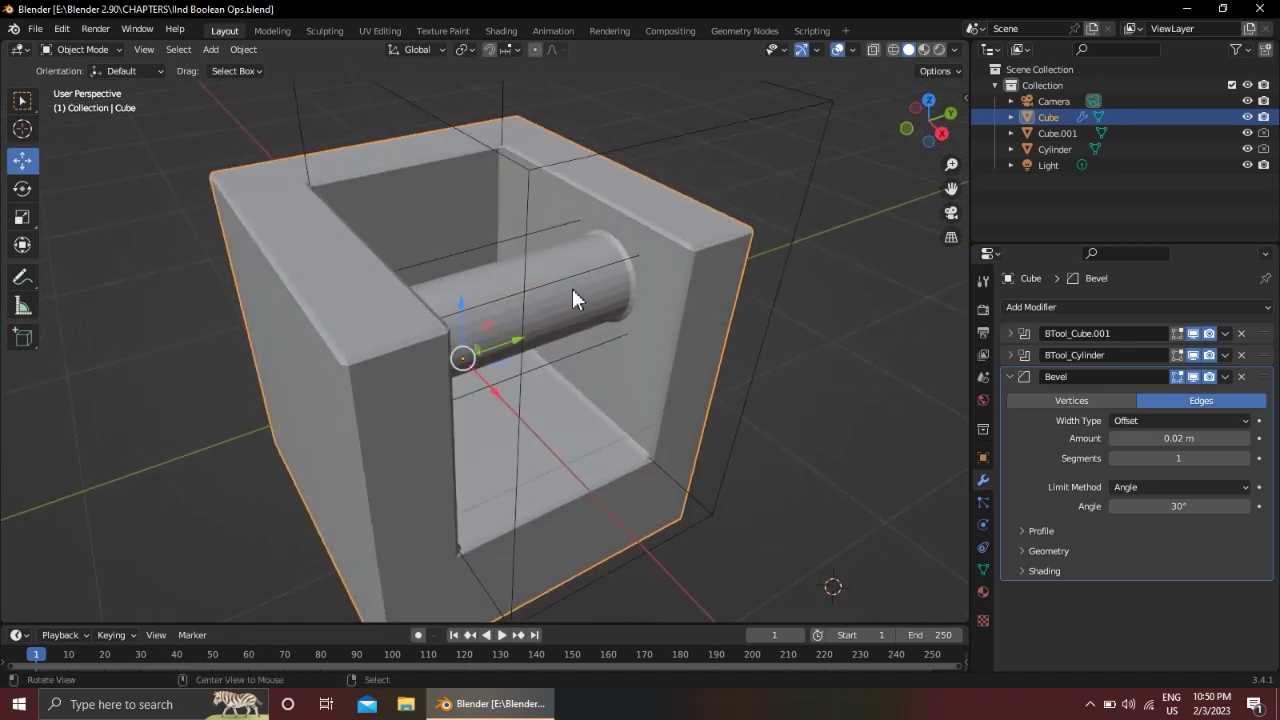
Select the cylinder brush running across the notch and try moving it
{"action": "left_click", "coordinate": [572, 278]}
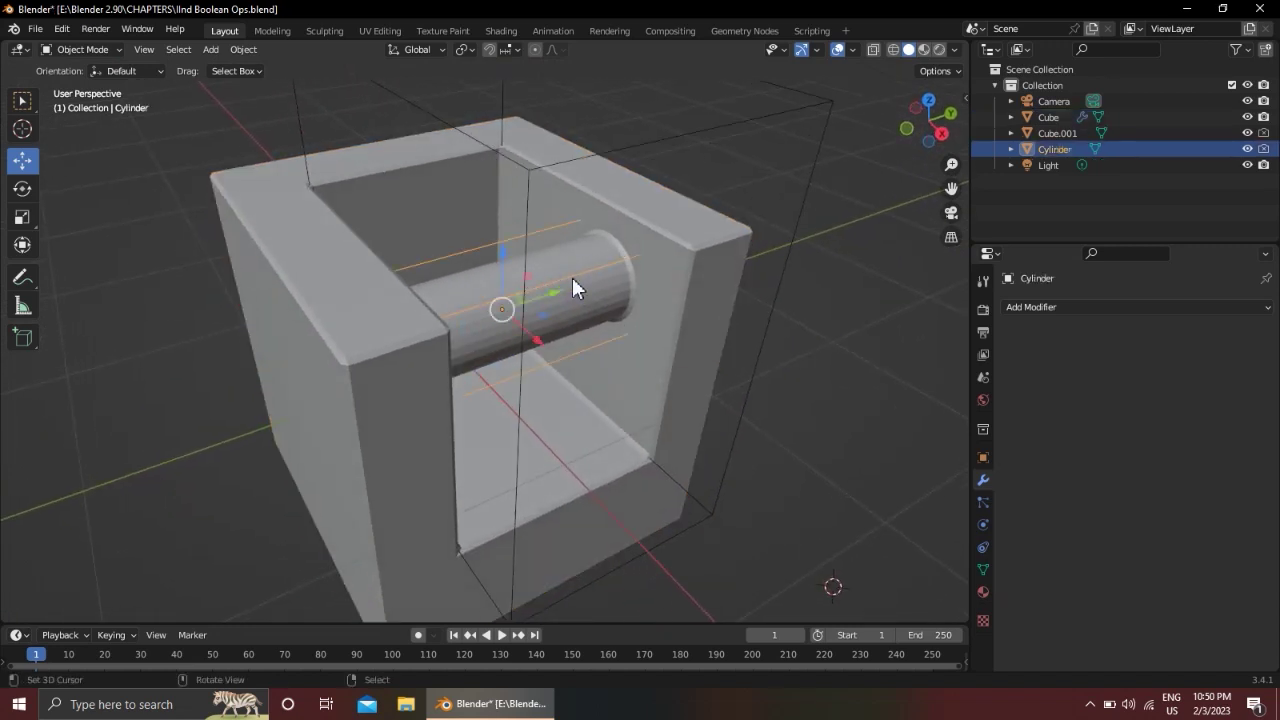
{"action": "middle_click_drag", "start_coordinate": [543, 343], "coordinate": [574, 377]}
{"action": "left_click_drag", "start_coordinate": [550, 349], "coordinate": [502, 287]}
{"action": "middle_click_drag", "start_coordinate": [502, 287], "coordinate": [505, 278]}
{"action": "scroll", "coordinate": [532, 283], "scroll_direction": "up", "scroll_amount": 4}
{"action": "mouse_move", "coordinate": [546, 357]}
{"action": "middle_mouse_down"}
{"action": "mouse_move", "coordinate": [505, 337]}
{"action": "mouse_move", "coordinate": [553, 355]}
{"action": "mouse_move", "coordinate": [525, 343]}
{"action": "mouse_move", "coordinate": [561, 337]}
{"action": "mouse_move", "coordinate": [557, 358]}
{"action": "middle_mouse_up"}
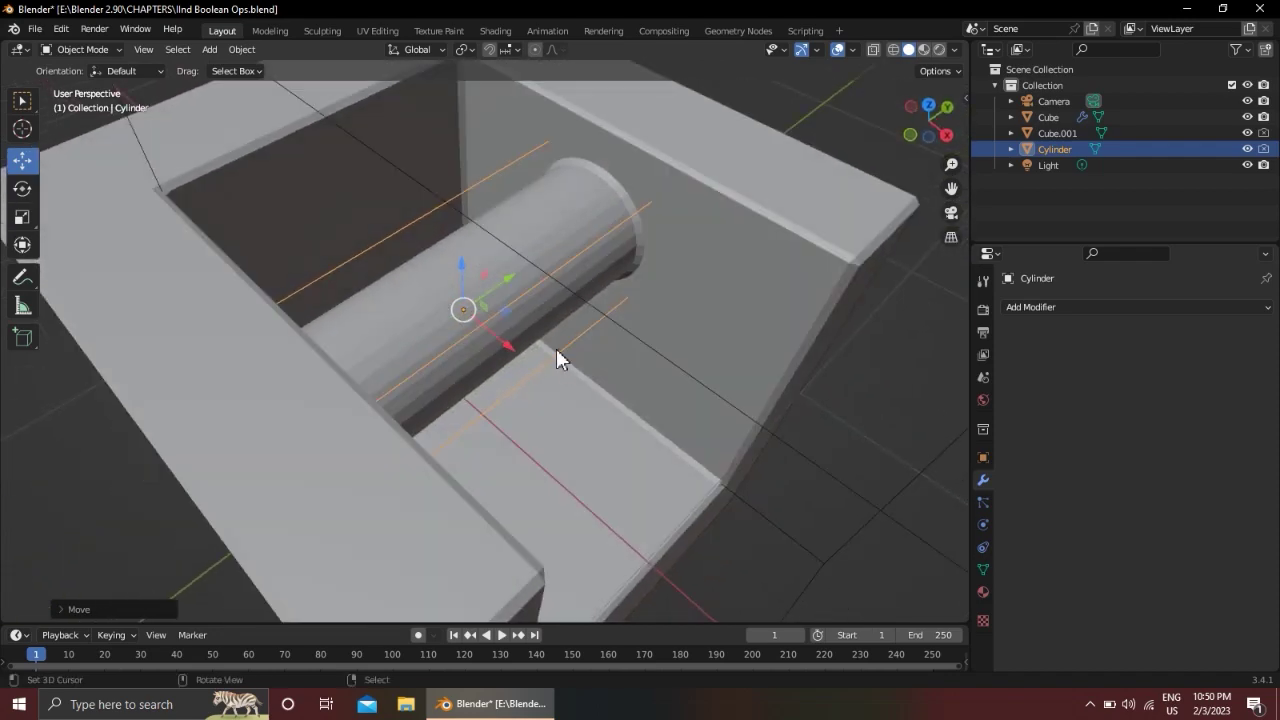
{"action": "left_click", "coordinate": [242, 49]}
{"action": "key", "text": "shift"}
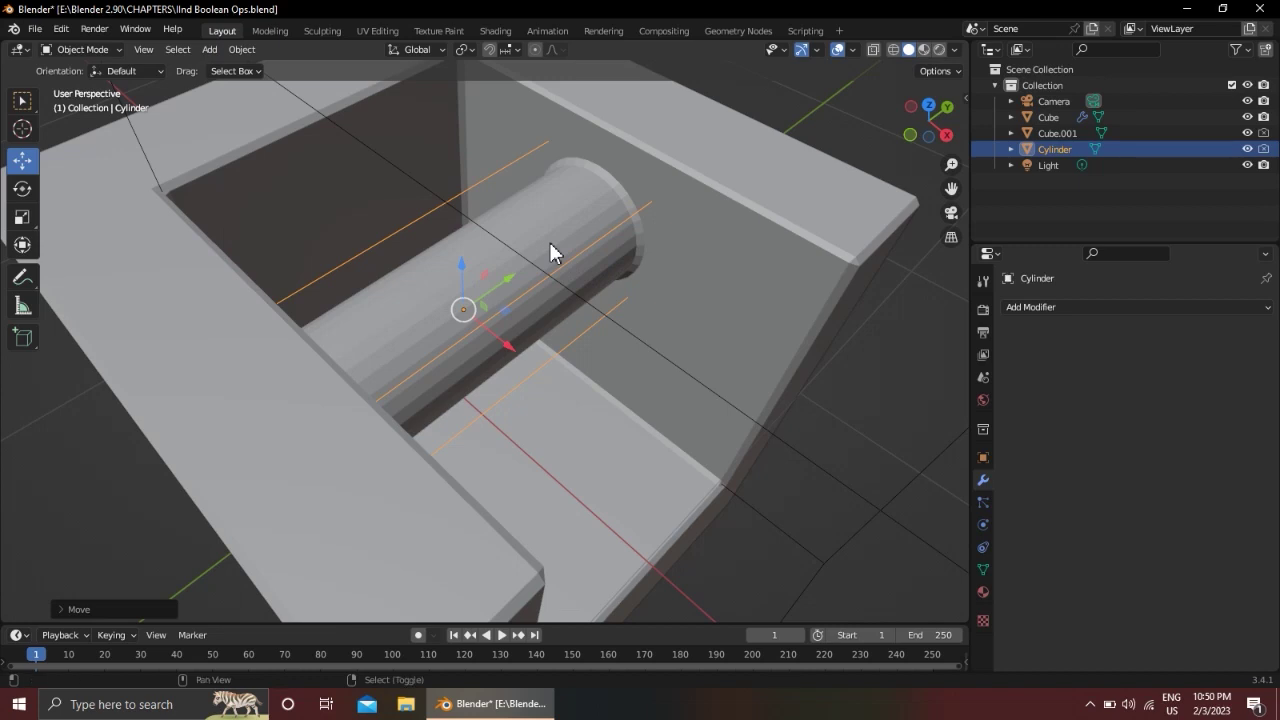
{"action": "key", "text": "shift+d"}
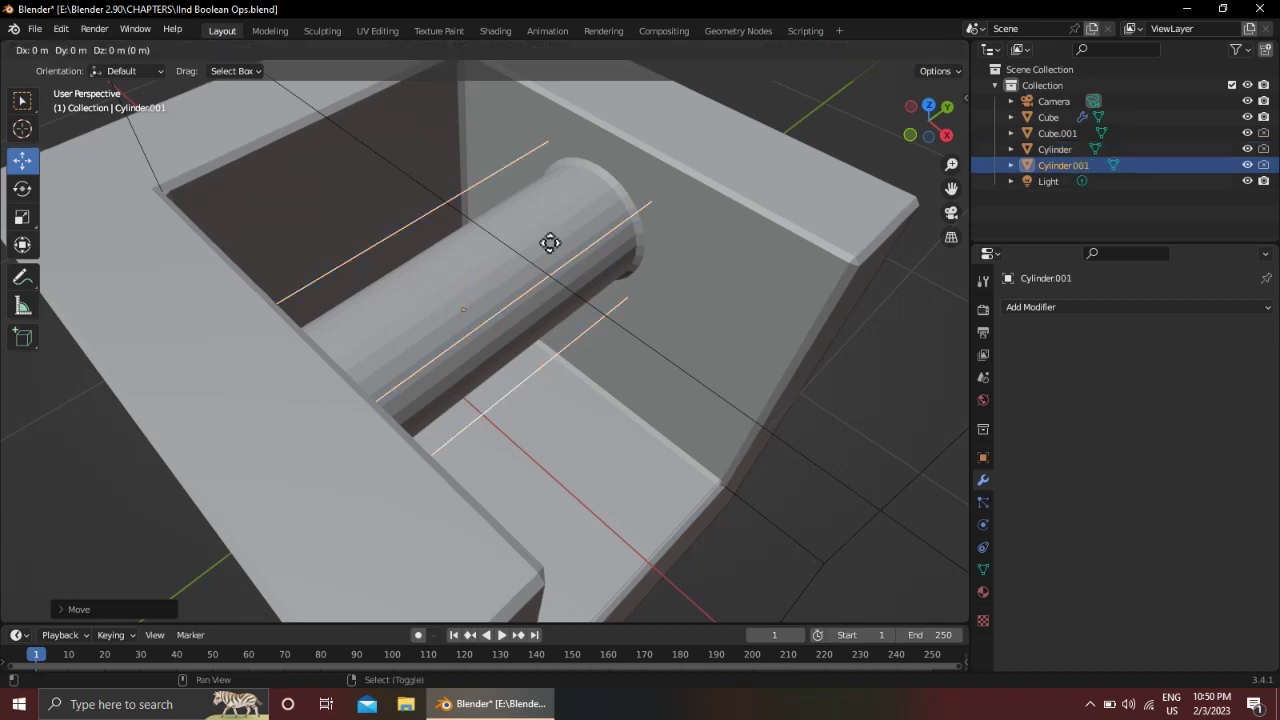
{"action": "left_click_drag", "start_coordinate": [550, 243], "coordinate": [665, 360]}
{"action": "key", "text": "x"}
{"action": "key", "text": "ctrl+z"}
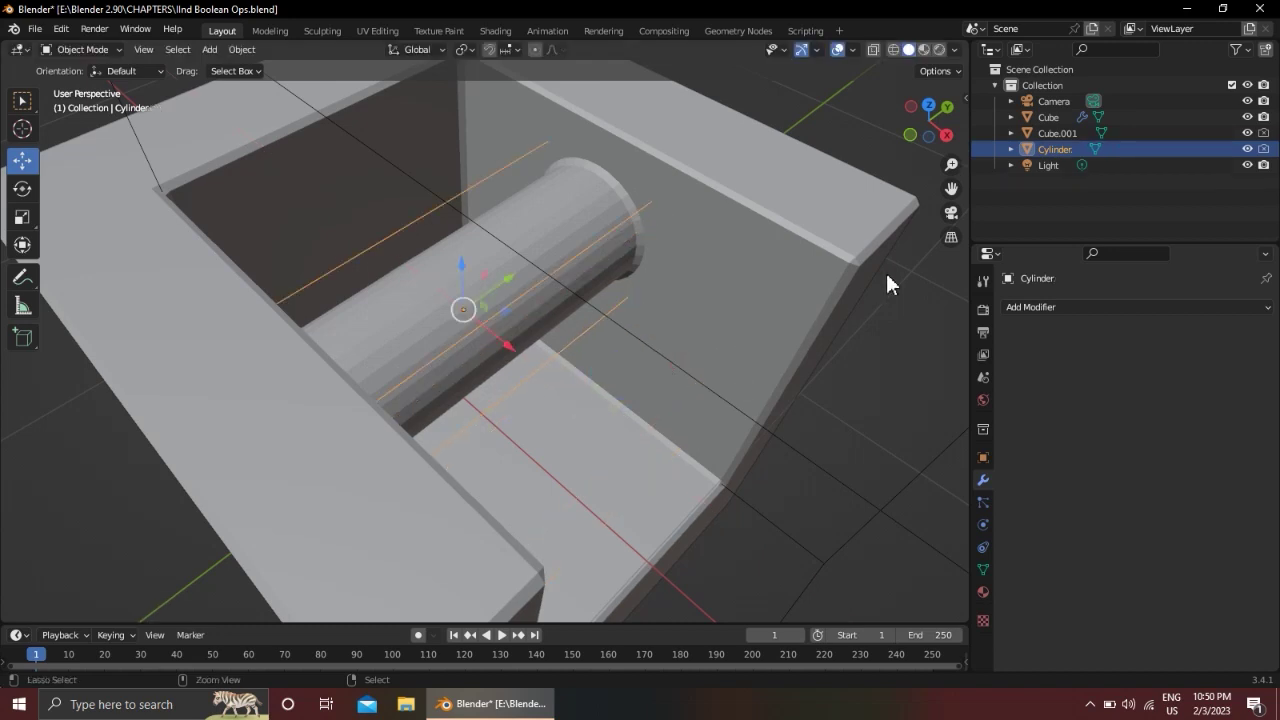
Enable the Screencast Keys display in the 3D viewport and hide the sidebar again
{"action": "key", "text": "n"}
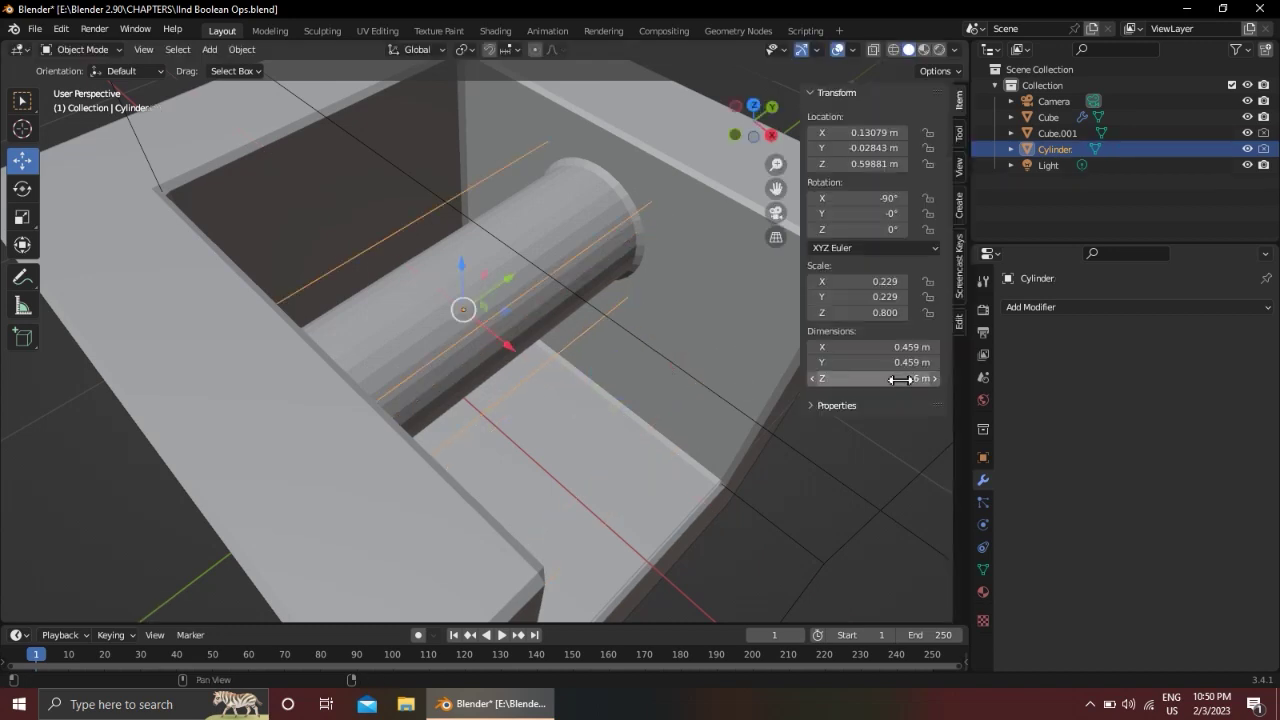
{"action": "left_click", "coordinate": [959, 320]}
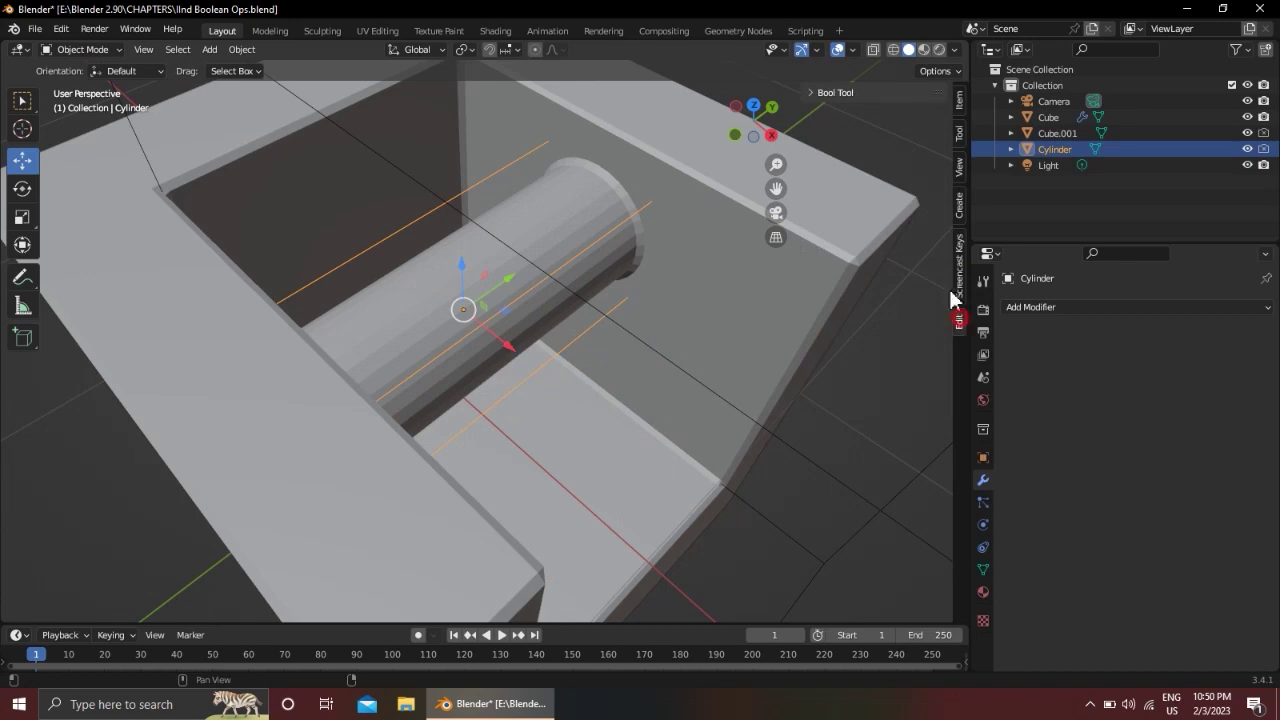
{"action": "left_click", "coordinate": [838, 93]}
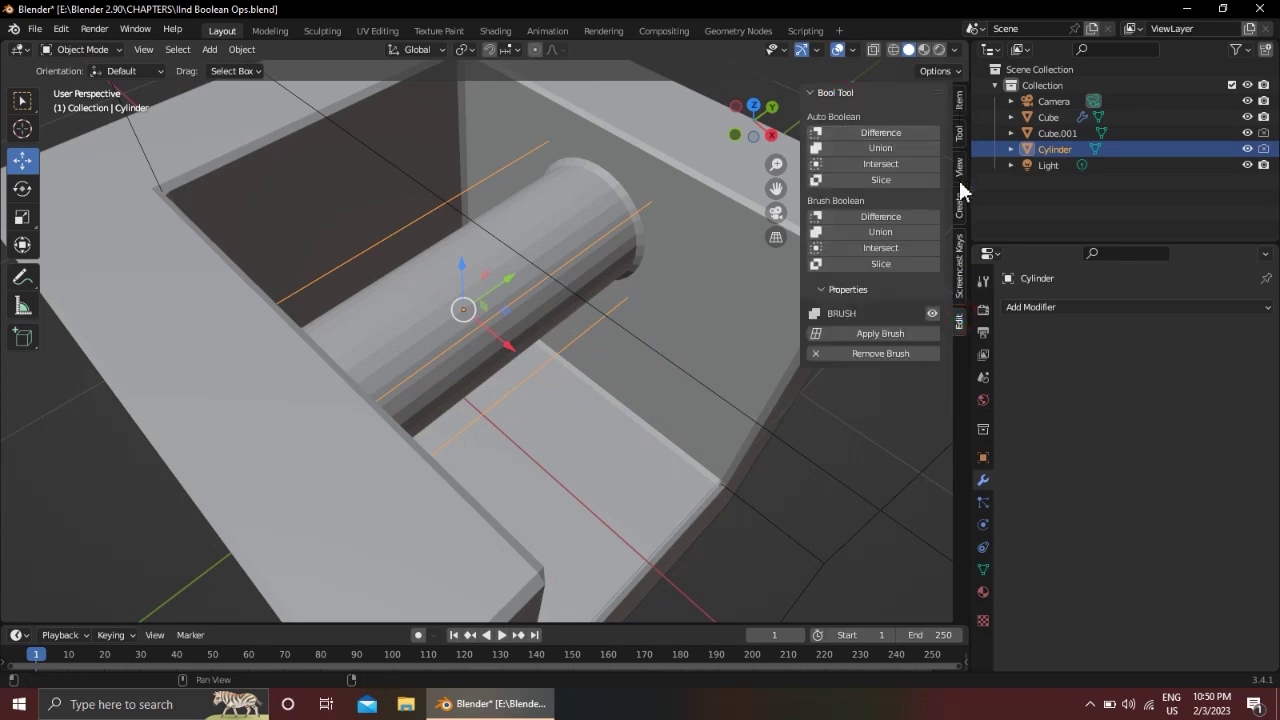
{"action": "left_click", "coordinate": [960, 238]}
{"action": "left_click", "coordinate": [820, 93]}
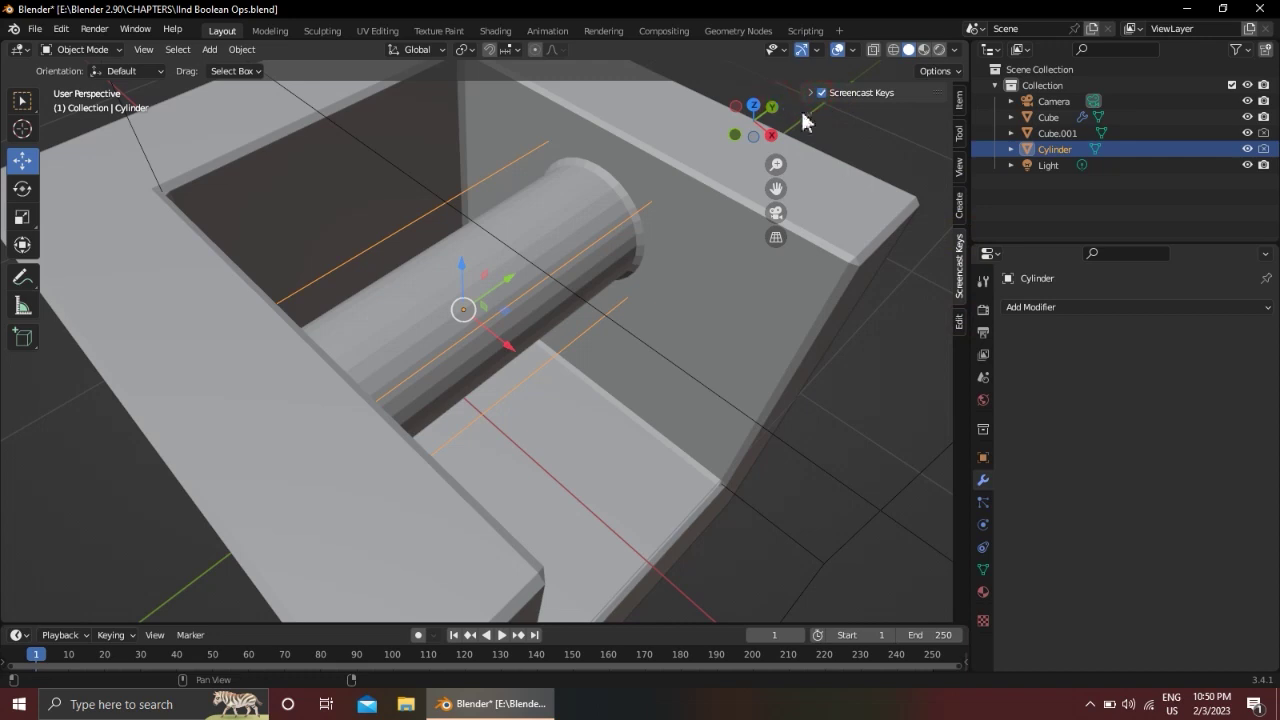
{"action": "key", "text": "n"}
{"action": "left_click", "coordinate": [858, 132]}
{"action": "key", "text": "n"}
{"action": "key", "text": "n"}
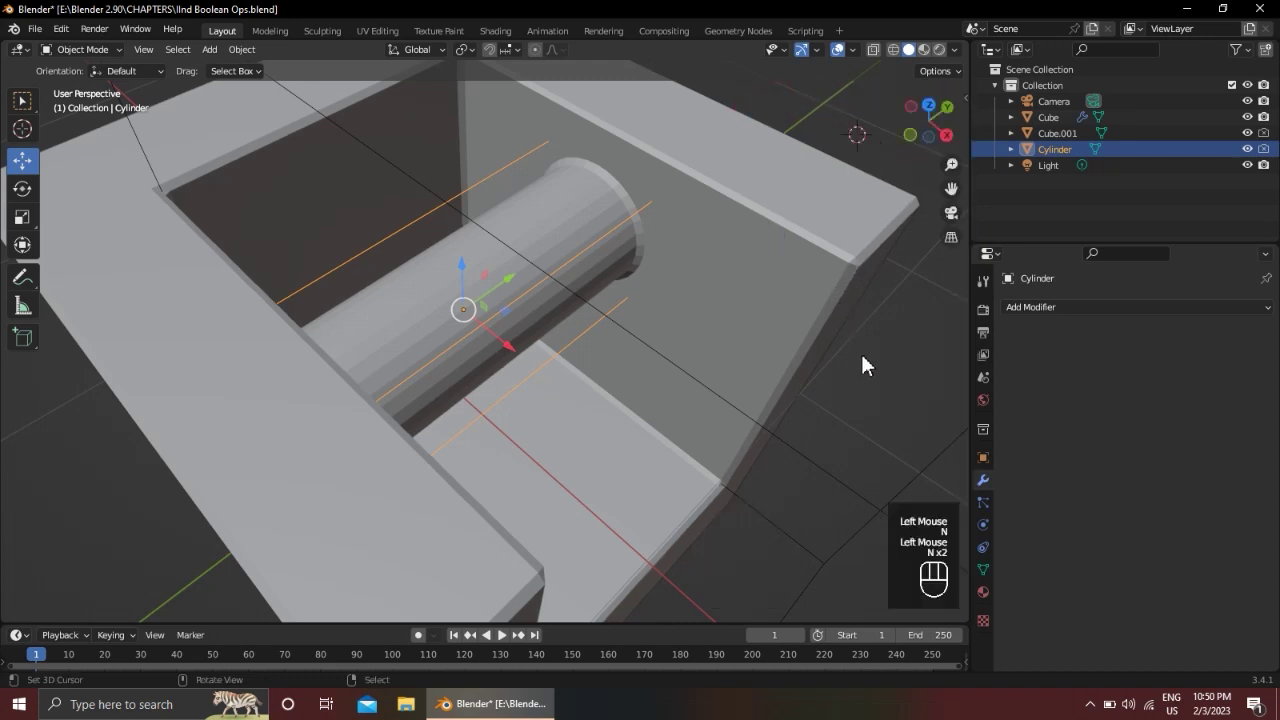
{"action": "left_click", "coordinate": [964, 102]}
{"action": "key", "text": "n"}
{"action": "key", "text": "n"}
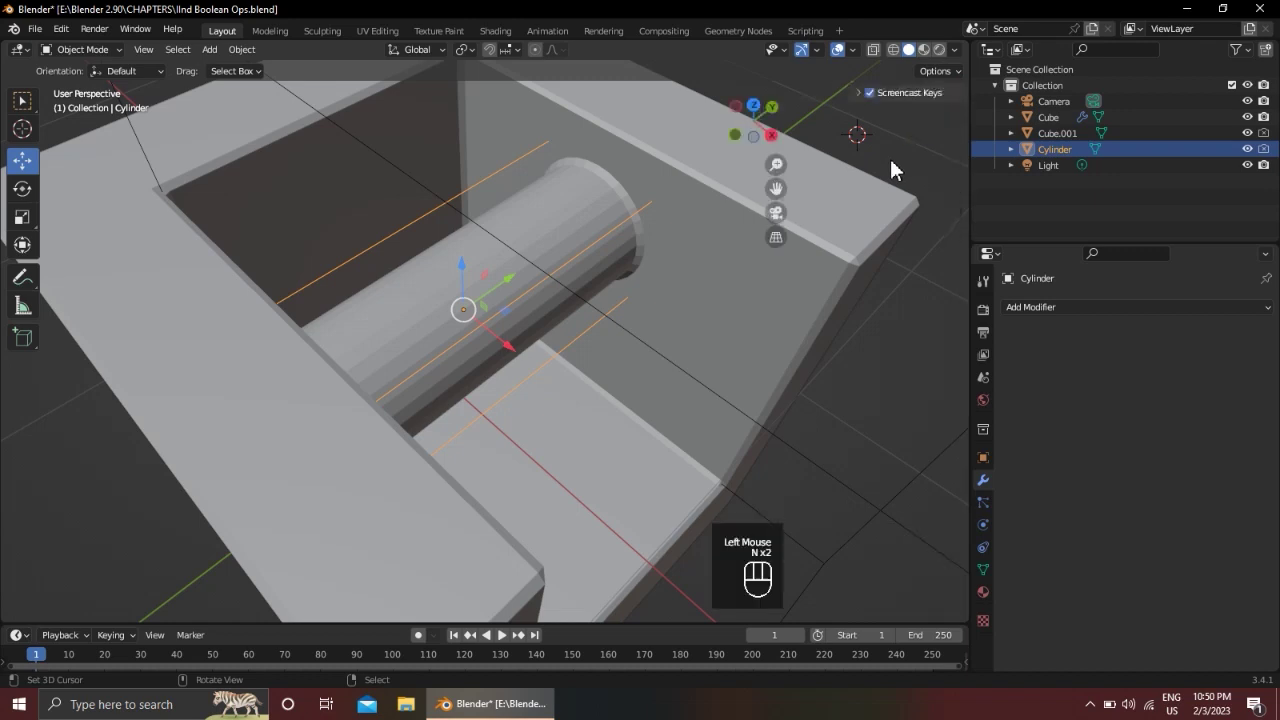
{"action": "key", "text": "n"}
Duplicate the cylinder and place the copy about 0.5 m along the global X axis, towards the notch opening
{"action": "middle_click_drag", "start_coordinate": [600, 265], "coordinate": [589, 259], "text": "alt"}
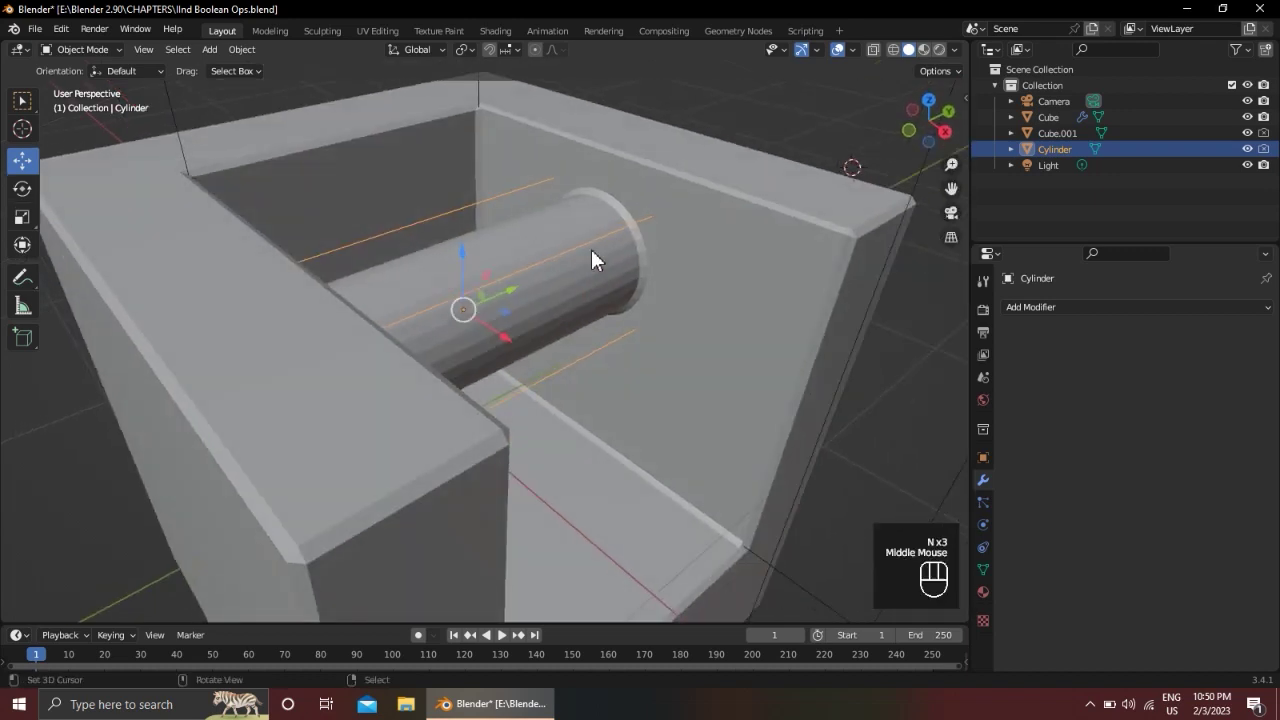
{"action": "key", "text": "g"}
{"action": "right_click", "coordinate": [620, 274]}
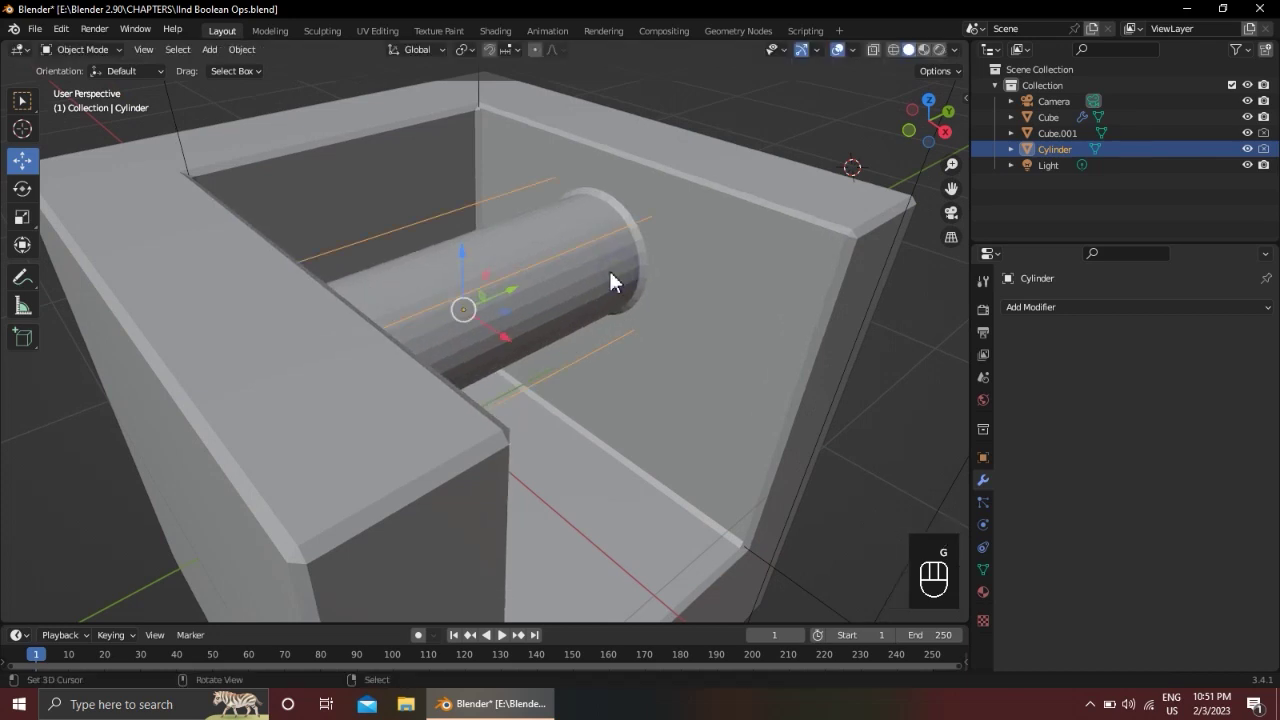
{"action": "key", "text": "shift+d"}
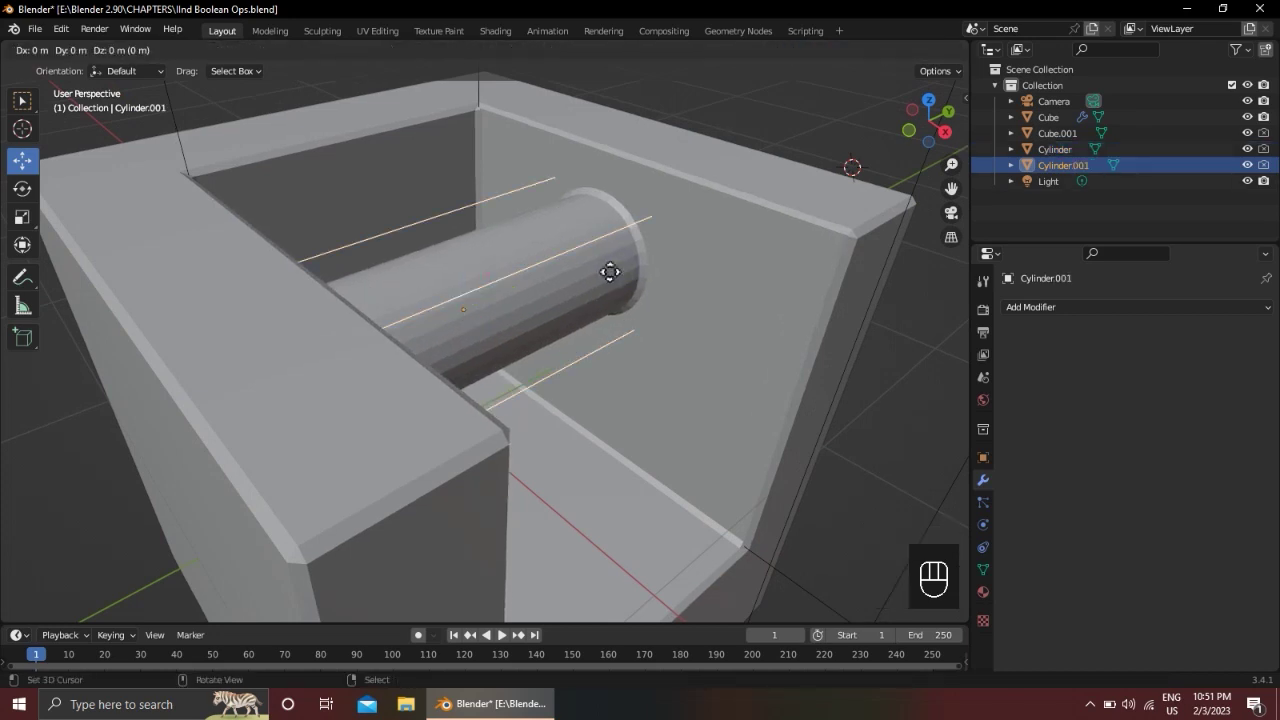
{"action": "key", "text": "x"}
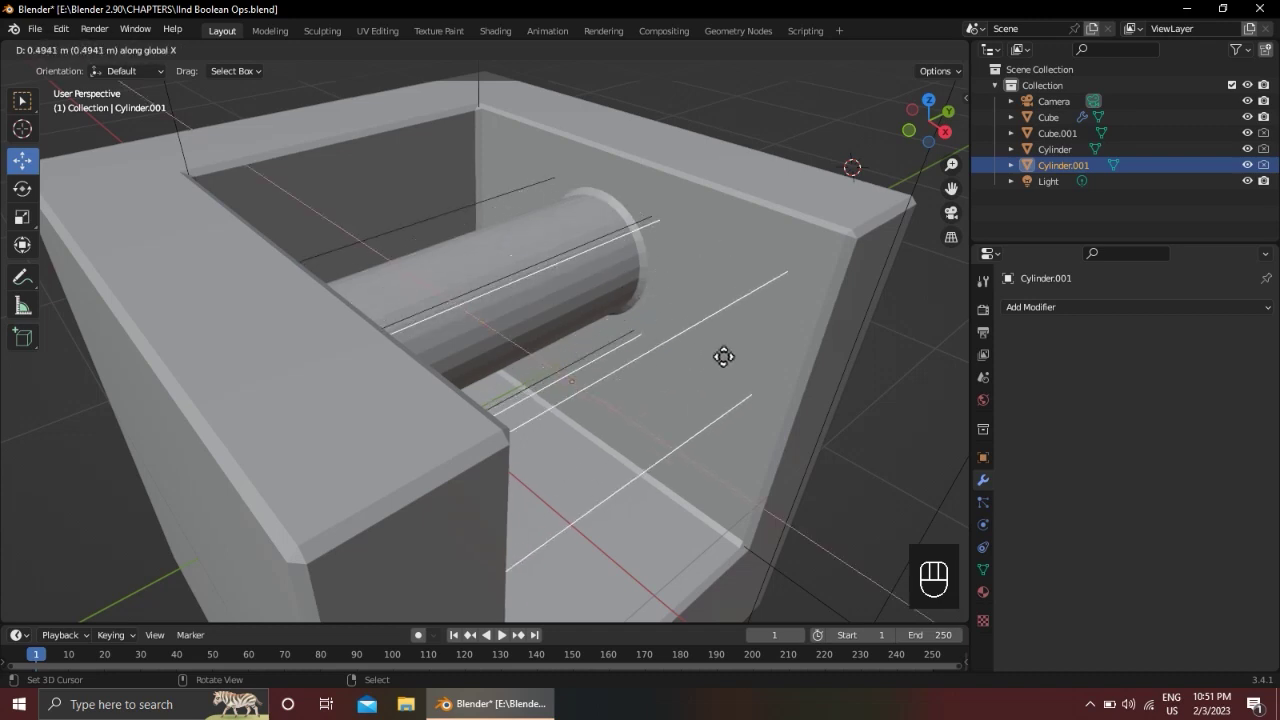
{"action": "left_click", "coordinate": [730, 365]}
{"action": "scroll", "coordinate": [726, 359], "scroll_direction": "down", "scroll_amount": 2, "text": "alt+shift"}
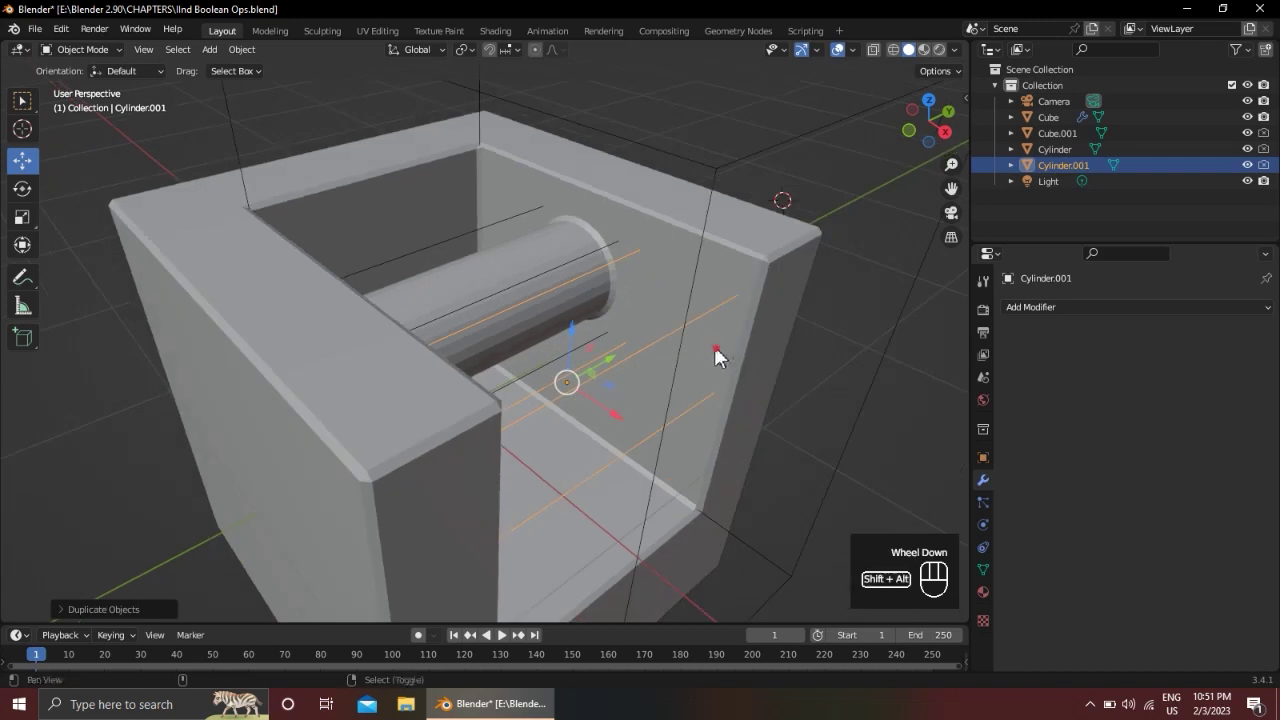
{"action": "middle_click_drag", "start_coordinate": [716, 348], "coordinate": [752, 317], "text": "shift"}
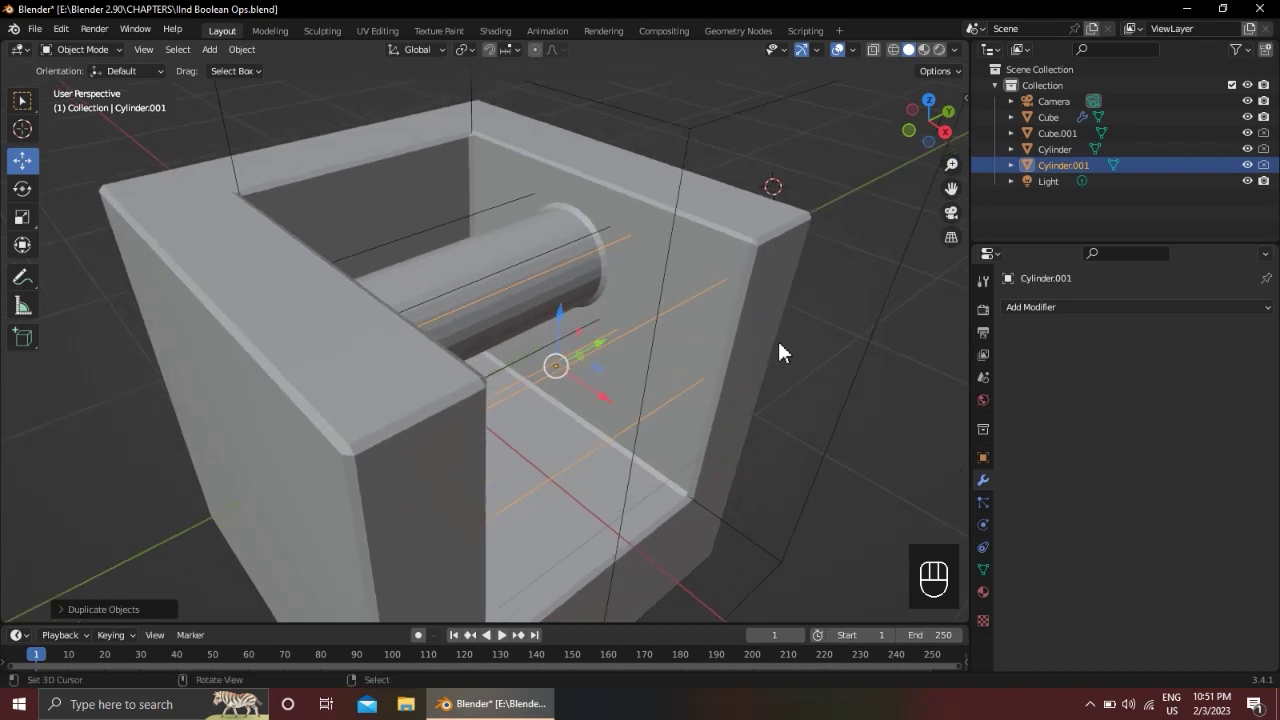
Add the cube to the selection as the active object and unite the duplicated cylinder with it using the Bool Tool brush Union
{"action": "right_click", "coordinate": [796, 344]}
{"action": "right_click", "coordinate": [700, 297]}
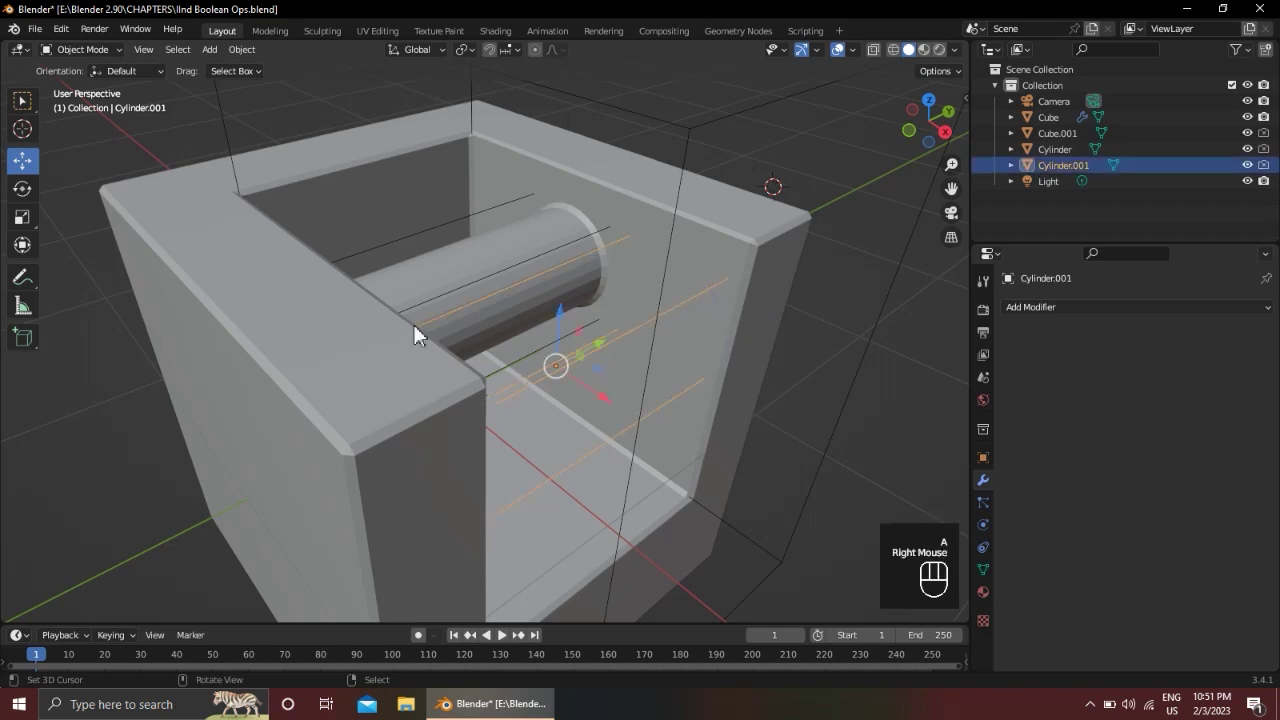
{"action": "right_click", "coordinate": [212, 286], "text": "shift"}
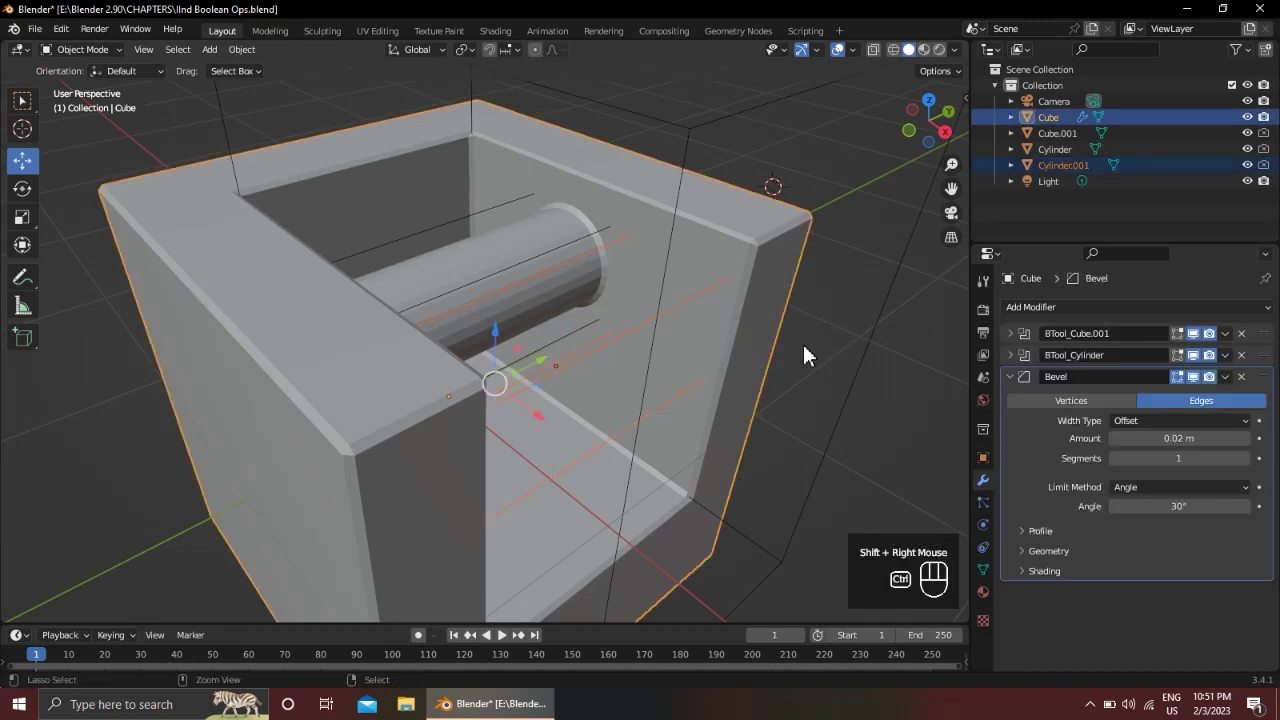
{"action": "key", "text": "ctrl+KP_Add"}
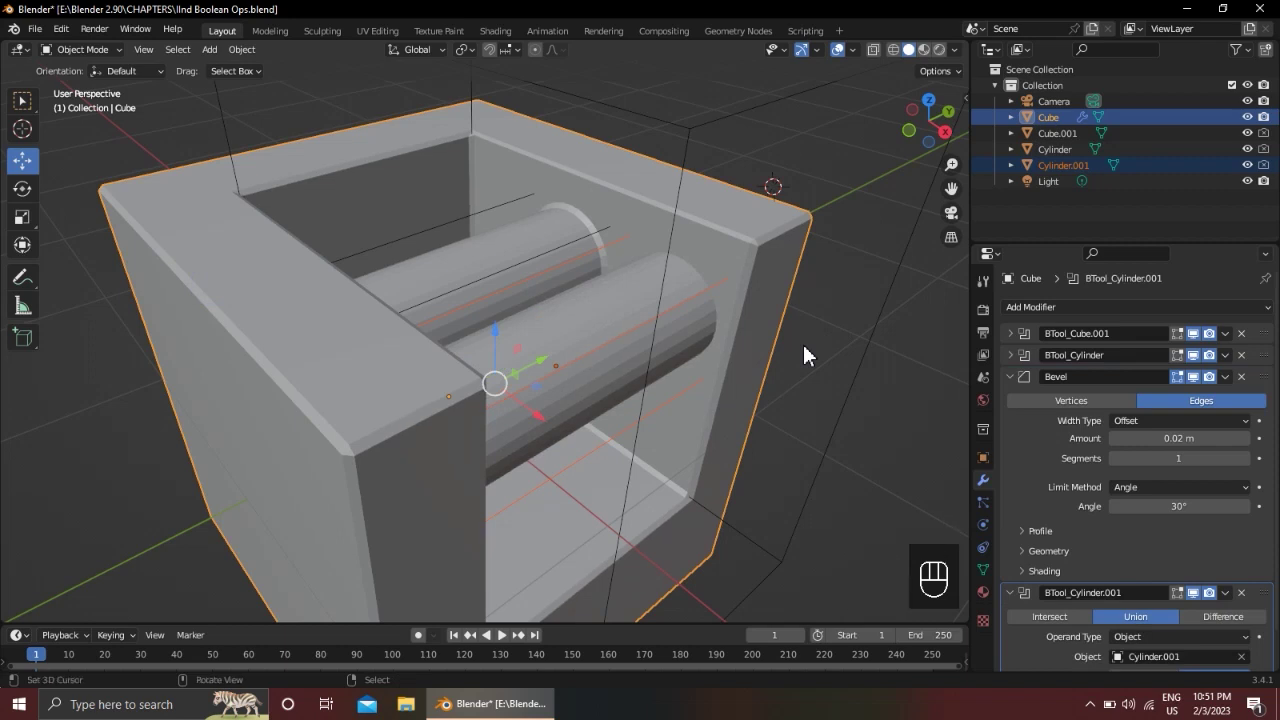
{"action": "middle_click_drag", "start_coordinate": [803, 344], "coordinate": [677, 328], "text": "alt"}
{"action": "scroll", "coordinate": [740, 358], "scroll_direction": "up", "scroll_amount": 1}
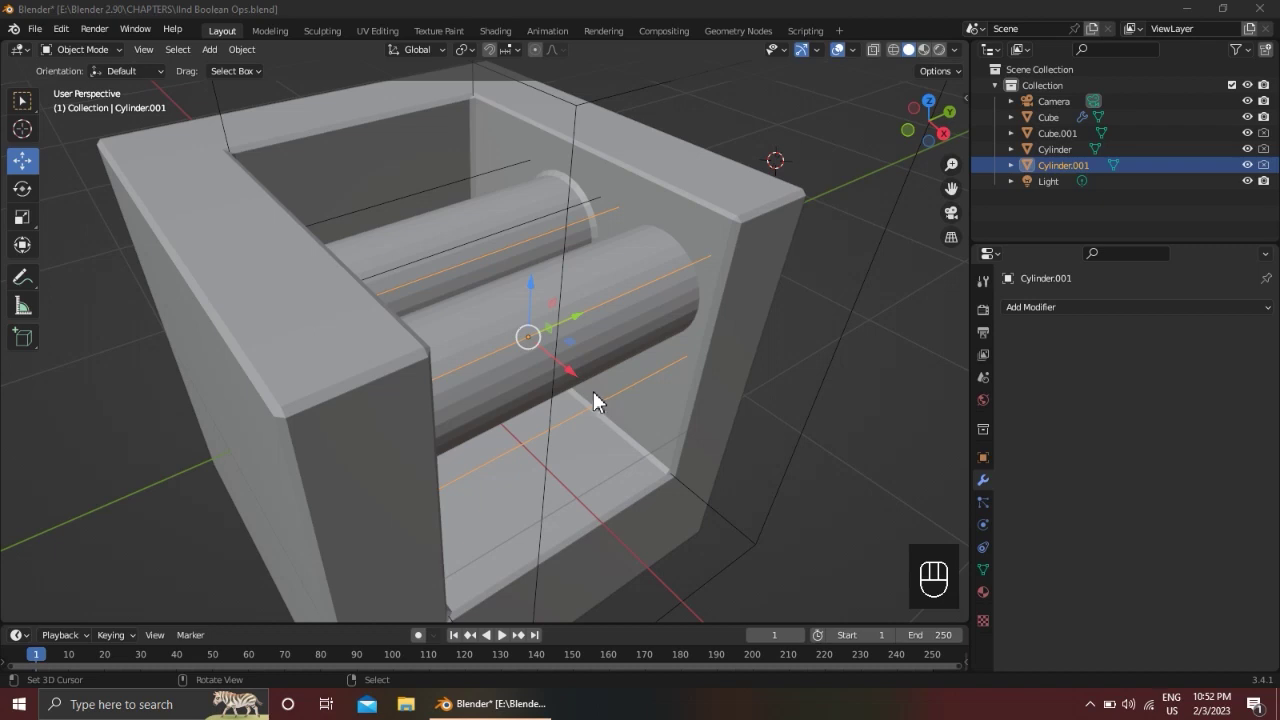
Scale the duplicated cylinder brush down uniformly in the front view so it is thinner than the first cylinder
{"action": "left_click", "coordinate": [779, 368]}
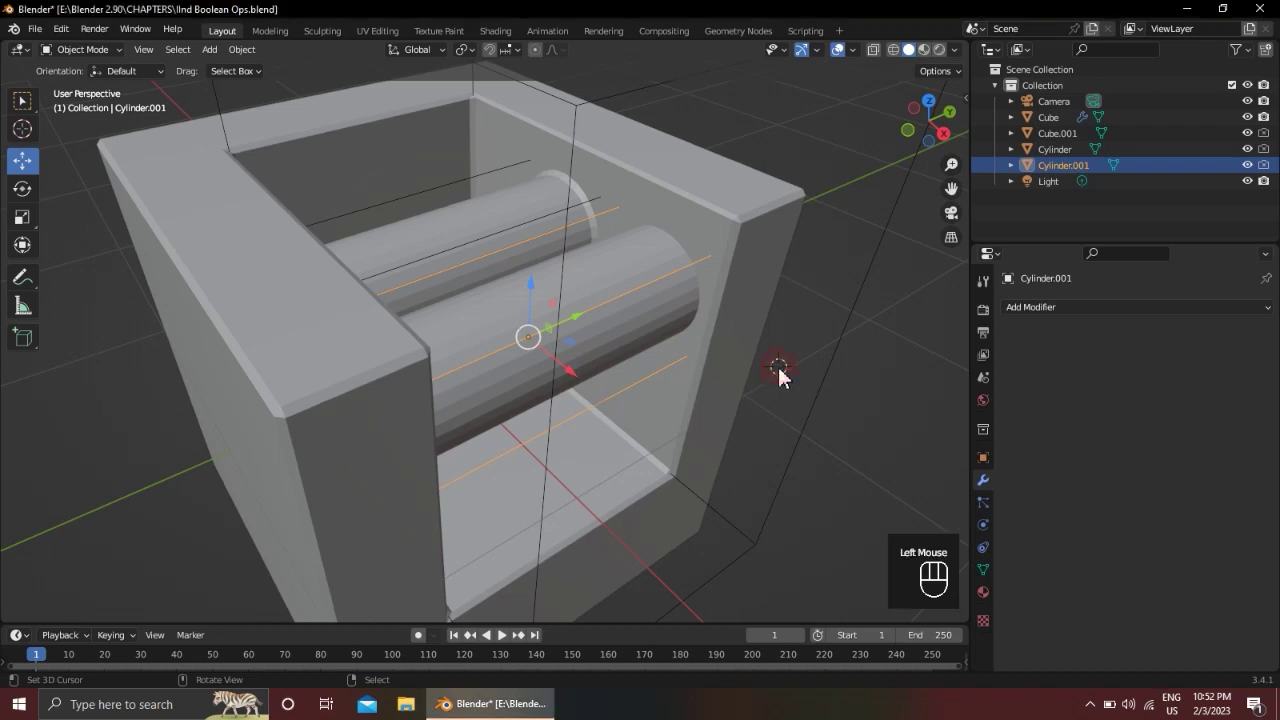
{"action": "key", "text": "KP_1"}
{"action": "mouse_move", "coordinate": [780, 374]}
{"action": "middle_mouse_down", "text": "shift"}
{"action": "mouse_move", "coordinate": [786, 317]}
{"action": "mouse_move", "coordinate": [640, 362]}
{"action": "middle_mouse_up", "text": "shift"}
{"action": "key", "text": "shift+z"}
{"action": "scroll", "coordinate": [700, 346], "scroll_direction": "up", "scroll_amount": 2}
{"action": "key", "text": "s"}
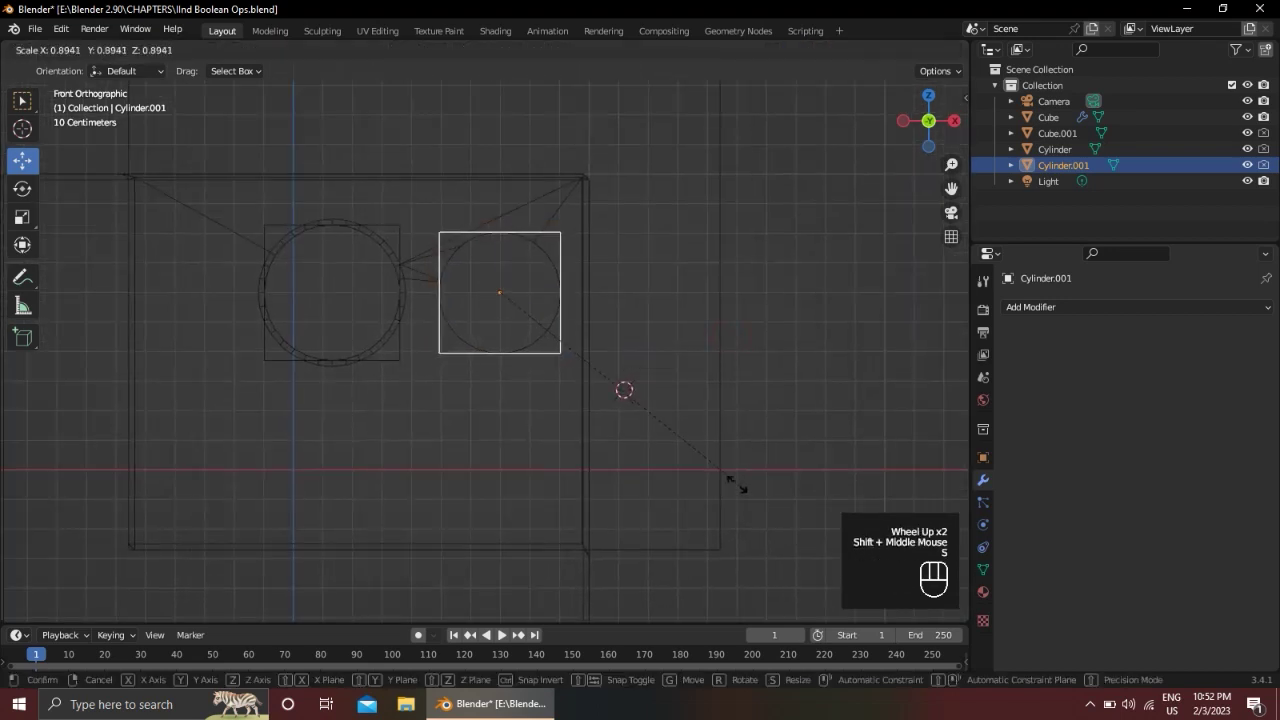
{"action": "left_click", "coordinate": [647, 394]}
{"action": "mouse_move", "coordinate": [647, 394]}
{"action": "middle_mouse_down", "text": "alt"}
{"action": "mouse_move", "coordinate": [554, 372]}
{"action": "mouse_move", "coordinate": [508, 406]}
{"action": "mouse_move", "coordinate": [540, 385]}
{"action": "middle_mouse_up", "text": "alt"}
{"action": "scroll", "coordinate": [550, 380], "scroll_direction": "down", "scroll_amount": 2}
{"action": "key", "text": "z"}
{"action": "scroll", "coordinate": [540, 384], "scroll_direction": "up", "scroll_amount": 2}
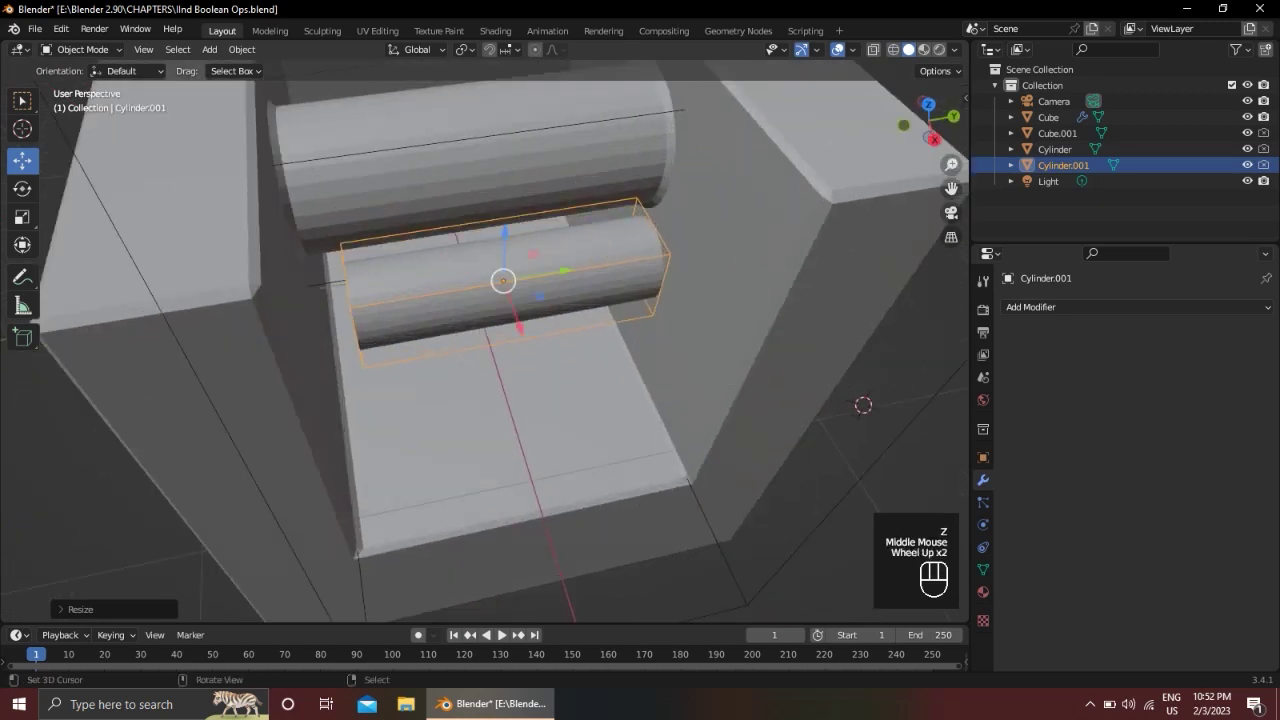
Lengthen the thinner cylinder along the global Y axis until both ends reach into the notch walls
{"action": "key", "text": "s"}
{"action": "key", "text": "y"}
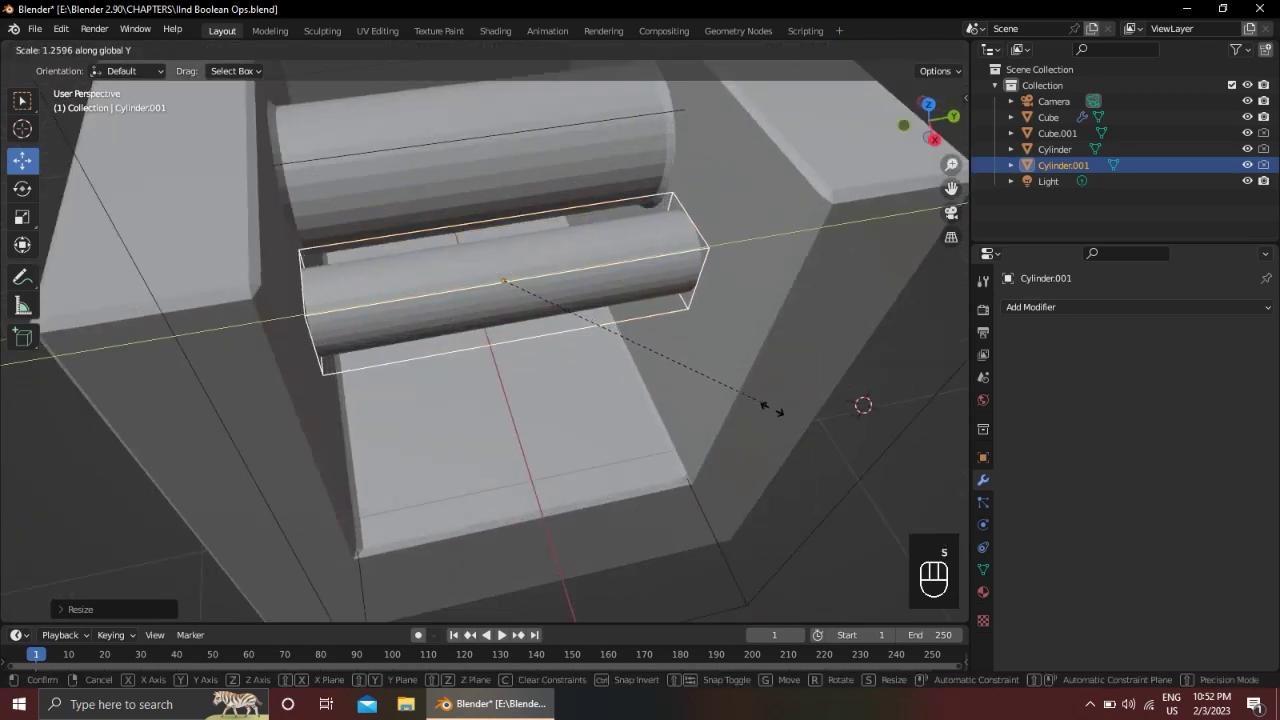
{"action": "left_click", "coordinate": [824, 473]}
{"action": "scroll", "coordinate": [780, 430], "scroll_direction": "down", "scroll_amount": 2}
{"action": "middle_click_drag", "start_coordinate": [736, 390], "coordinate": [772, 376]}
{"action": "key", "text": "z"}
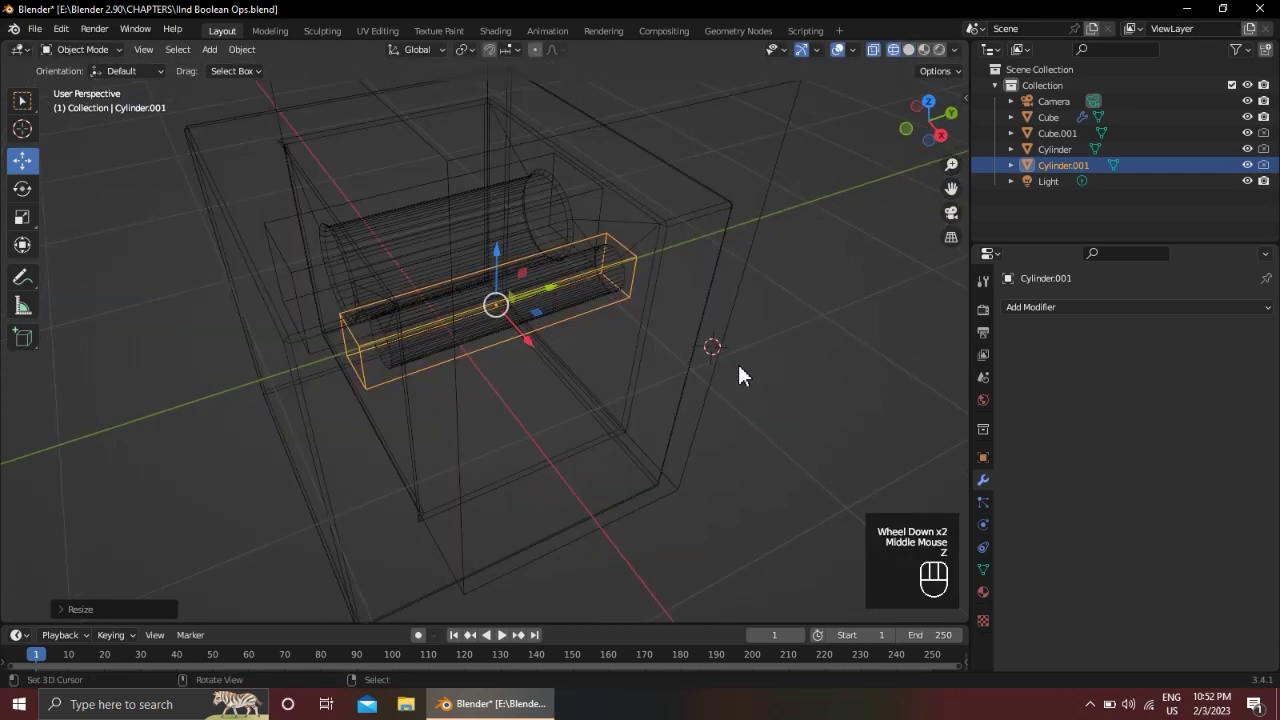
Inspect where the thinner cylinder meets the notch wall and select the cube to show its modifiers
{"action": "scroll", "coordinate": [738, 368], "scroll_direction": "up", "scroll_amount": 1}
{"action": "key", "text": "alt+a"}
{"action": "middle_click_drag", "start_coordinate": [671, 334], "coordinate": [514, 292]}
{"action": "key", "text": "z"}
{"action": "scroll", "coordinate": [600, 408], "scroll_direction": "up", "scroll_amount": 2}
{"action": "right_click", "coordinate": [514, 283]}
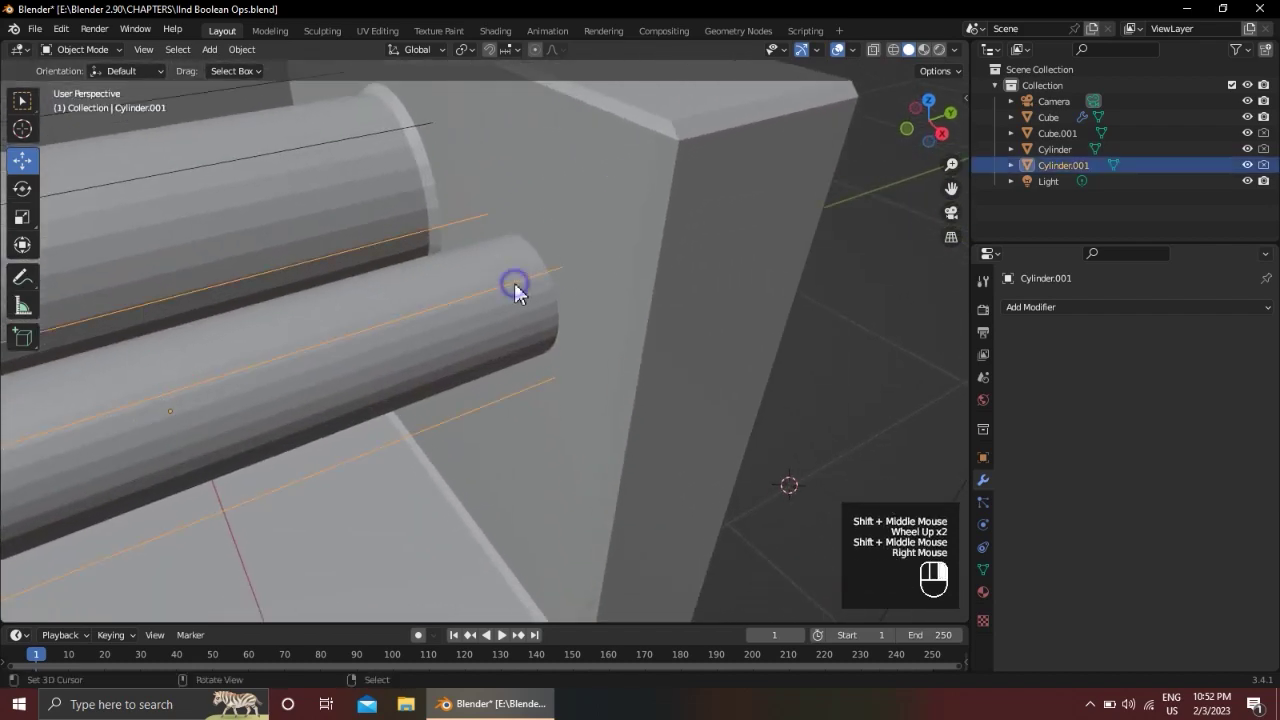
{"action": "right_click", "coordinate": [681, 256]}
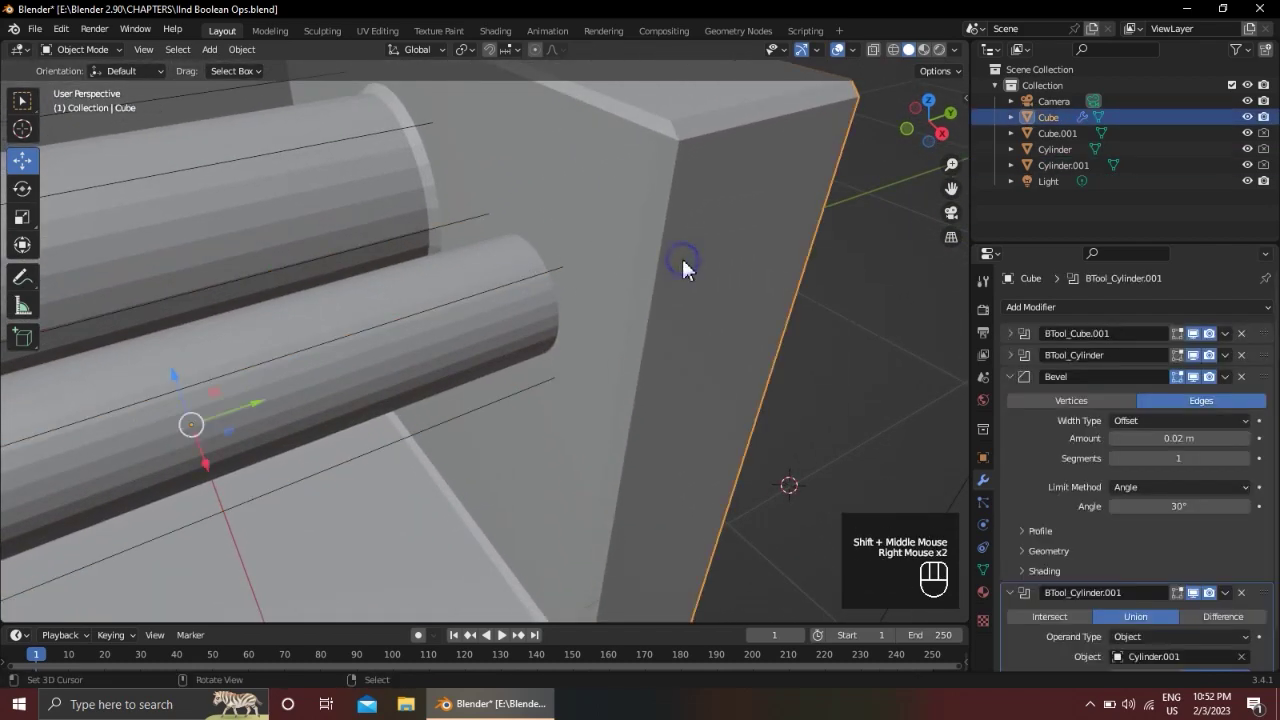
Collapse the Bevel and BTool_Cylinder.001 modifiers and move Bevel below BTool_Cylinder.001, to the end of the cube's stack
{"action": "left_click", "coordinate": [1010, 377]}
{"action": "left_click", "coordinate": [1008, 396]}
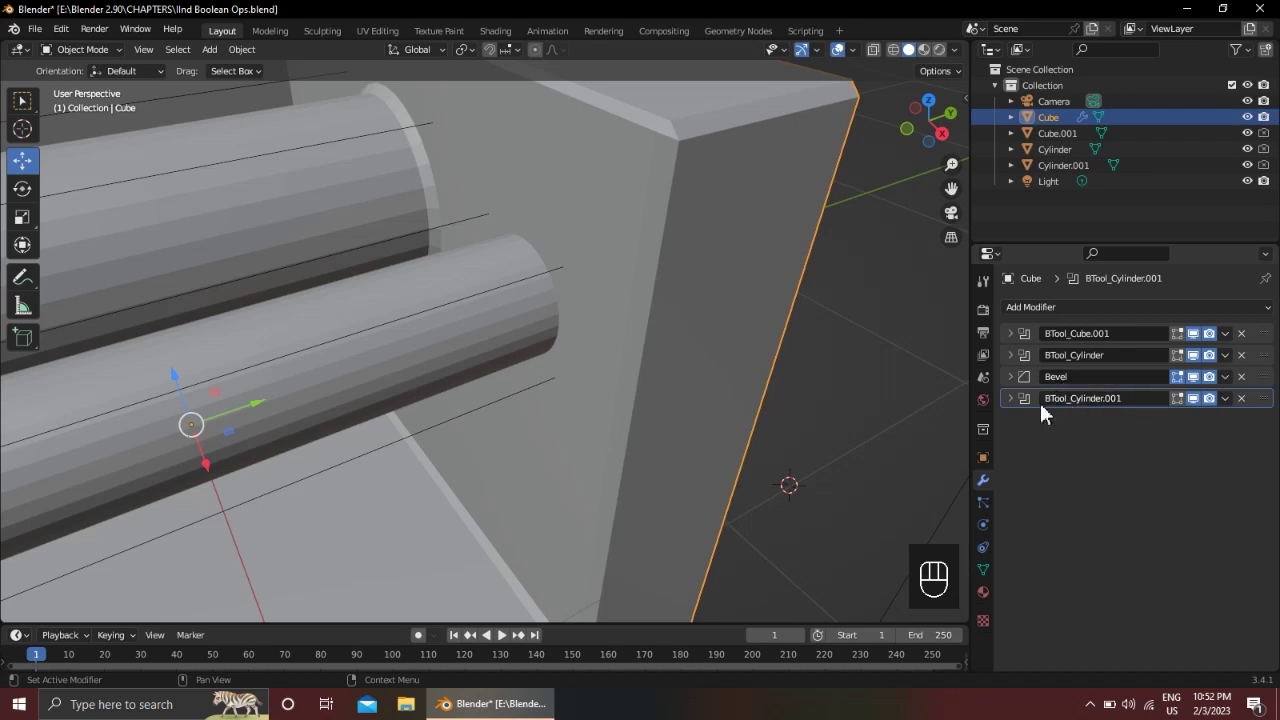
{"action": "left_click", "coordinate": [1010, 398]}
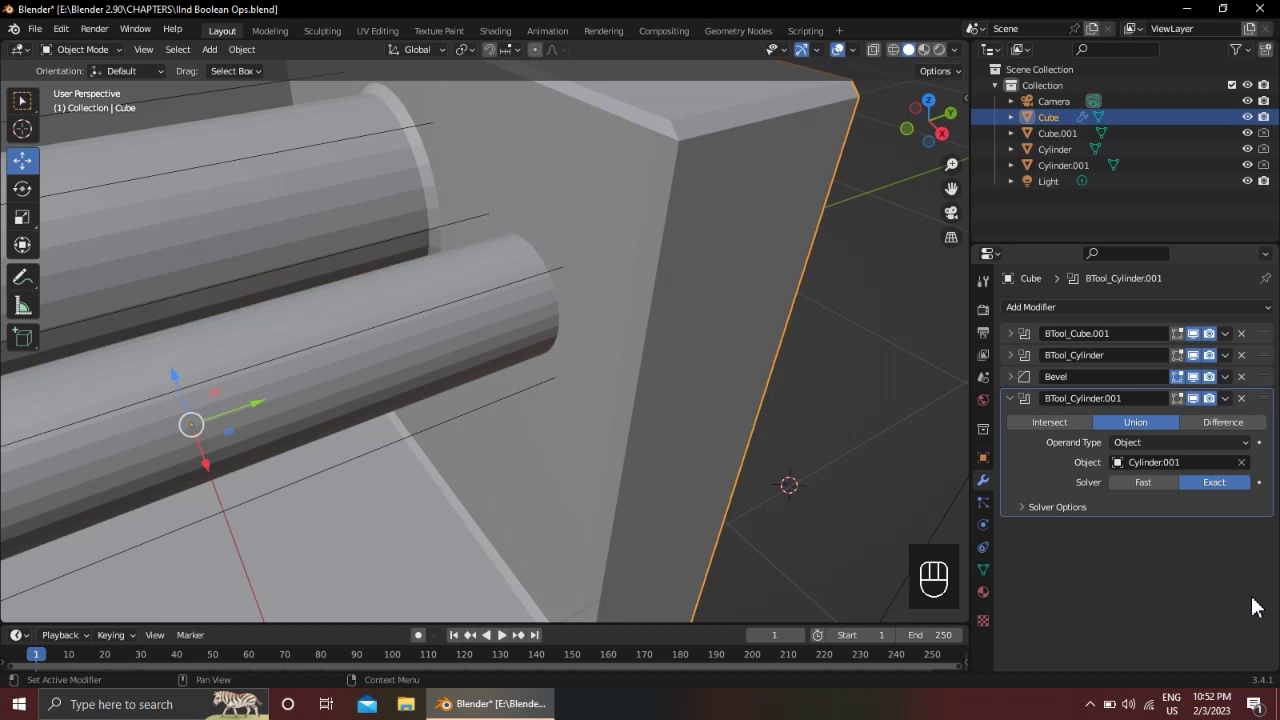
{"action": "left_click", "coordinate": [1010, 398]}
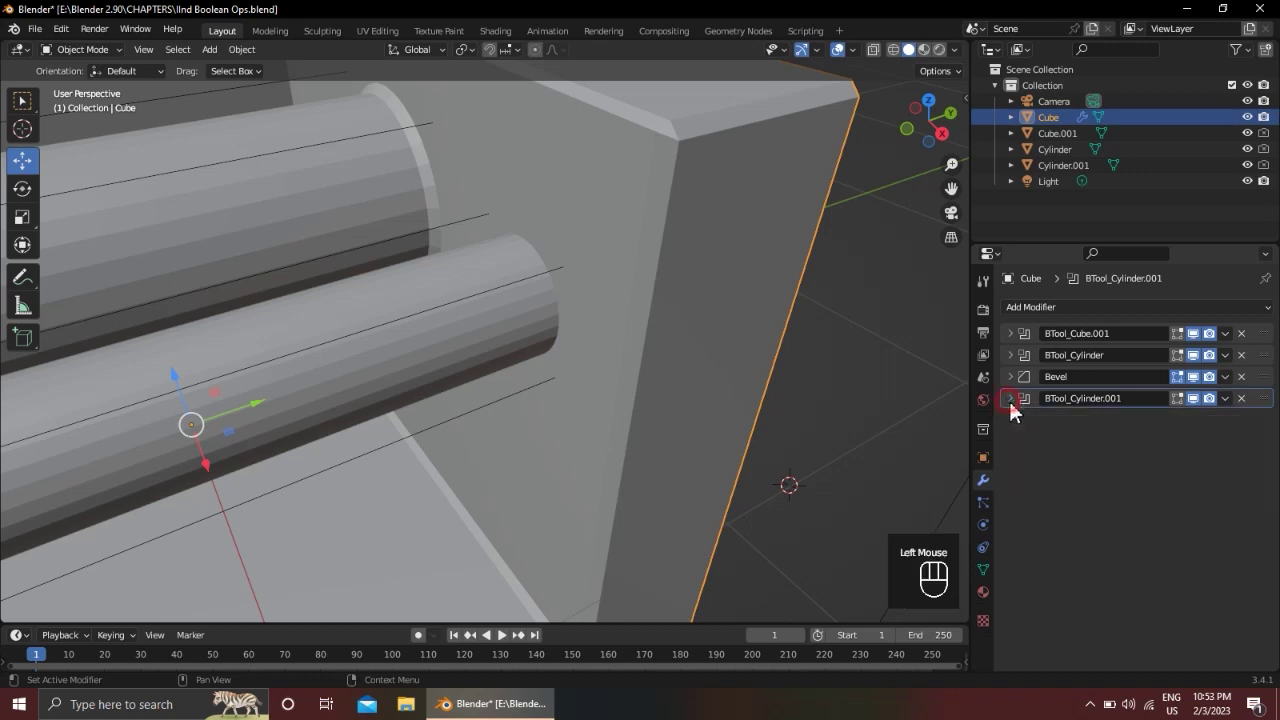
{"action": "left_click_drag", "start_coordinate": [1264, 385], "coordinate": [1266, 422]}
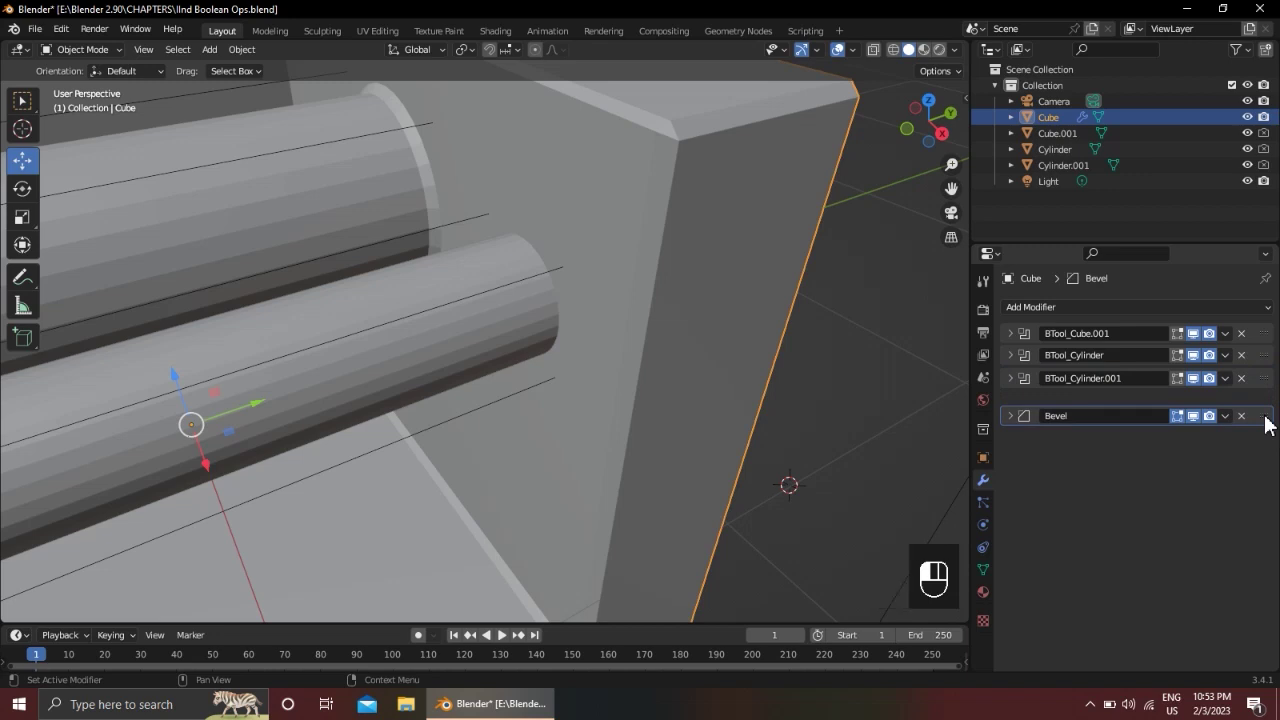
{"action": "left_click_drag", "start_coordinate": [1265, 424], "coordinate": [1265, 422]}
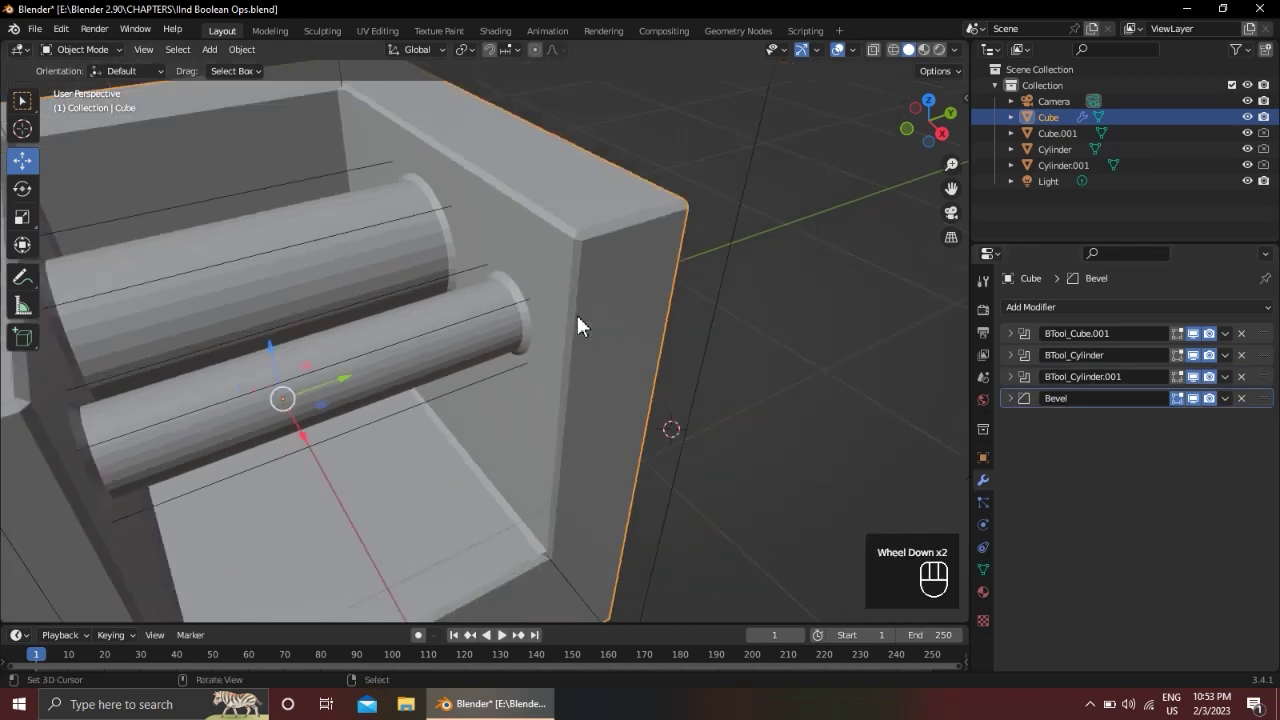
Examine the bevelled joints where both cylinders meet the notch walls from several angles
{"action": "scroll", "coordinate": [576, 313], "scroll_direction": "down", "scroll_amount": 3}
{"action": "middle_click_drag", "start_coordinate": [568, 323], "coordinate": [719, 330], "text": "shift"}
{"action": "scroll", "coordinate": [644, 280], "scroll_direction": "down", "scroll_amount": 1}
{"action": "scroll", "coordinate": [718, 325], "scroll_direction": "up", "scroll_amount": 2}
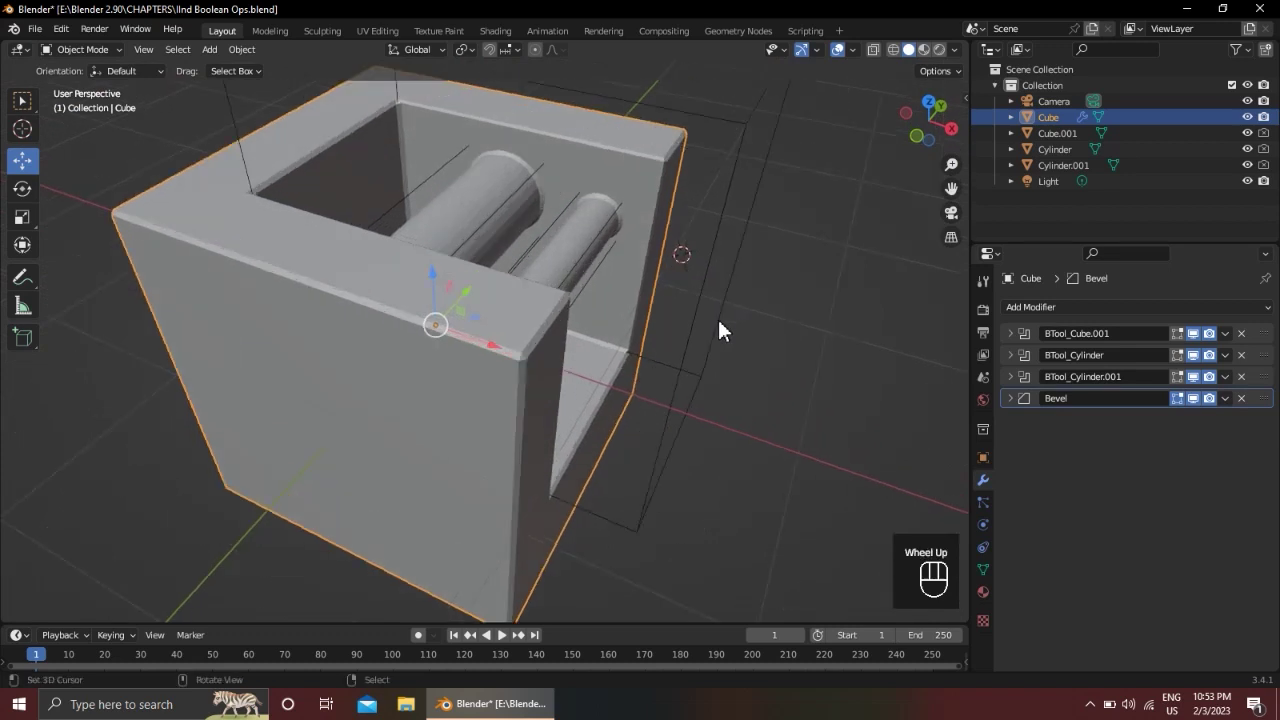
{"action": "scroll", "coordinate": [750, 308], "scroll_direction": "down", "scroll_amount": 1}
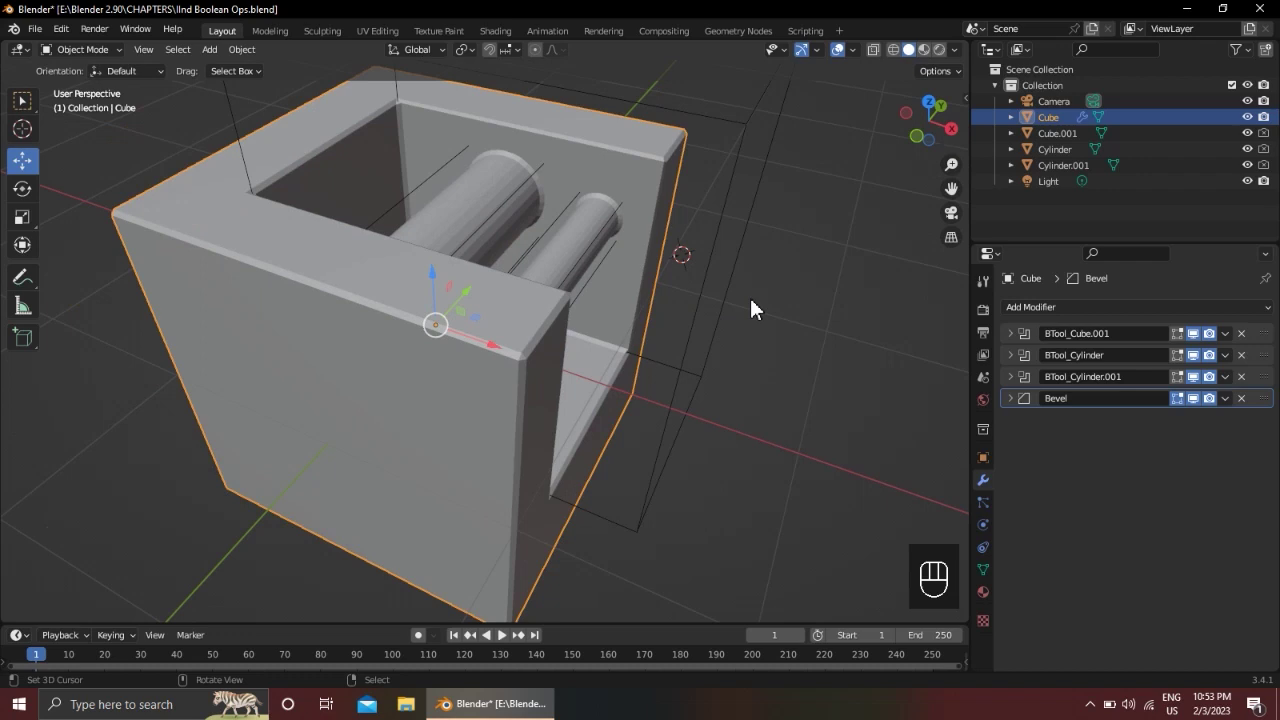
{"action": "middle_click_drag", "start_coordinate": [749, 295], "coordinate": [697, 293]}
{"action": "scroll", "coordinate": [696, 290], "scroll_direction": "up", "scroll_amount": 1}
{"action": "scroll", "coordinate": [696, 292], "scroll_direction": "up", "scroll_amount": 1}
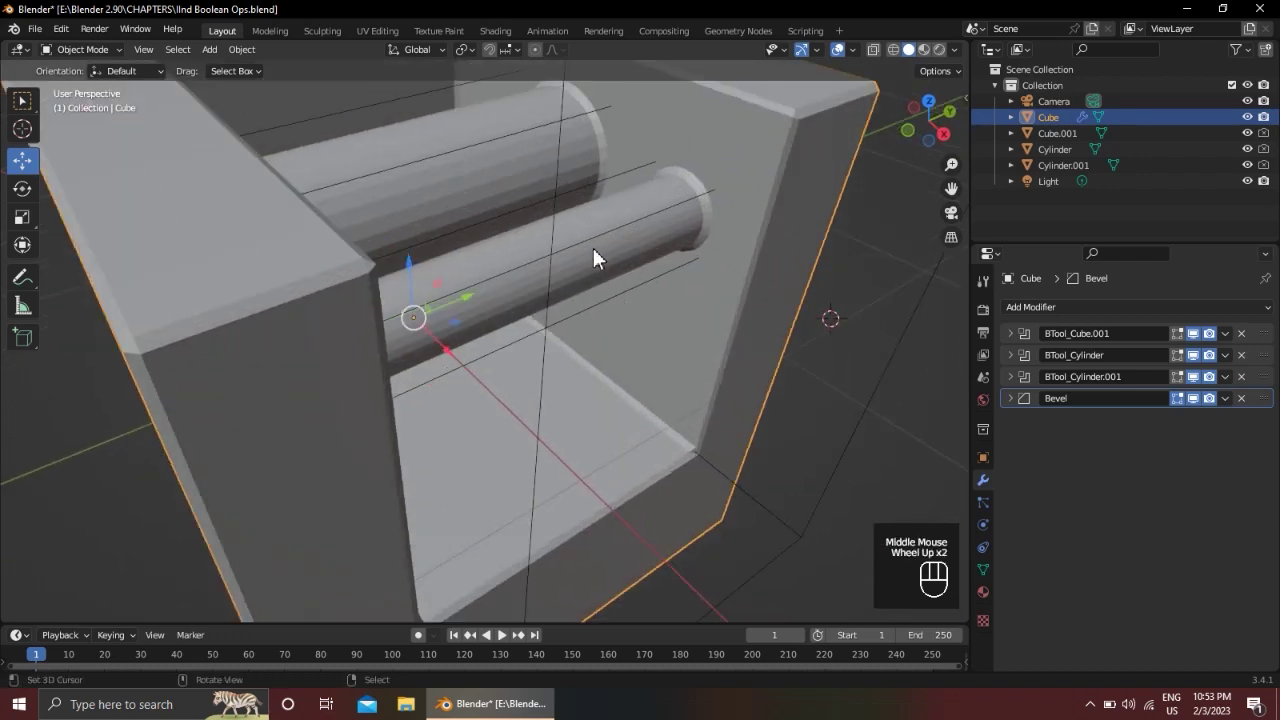
Duplicate the thinner cylinder and place the copy along the global X axis, just outside the notch opening
{"action": "right_click", "coordinate": [597, 243]}
{"action": "scroll", "coordinate": [607, 262], "scroll_direction": "down", "scroll_amount": 1}
{"action": "middle_click_drag", "start_coordinate": [637, 322], "coordinate": [649, 326], "text": "shift"}
{"action": "key", "text": "shift+d"}
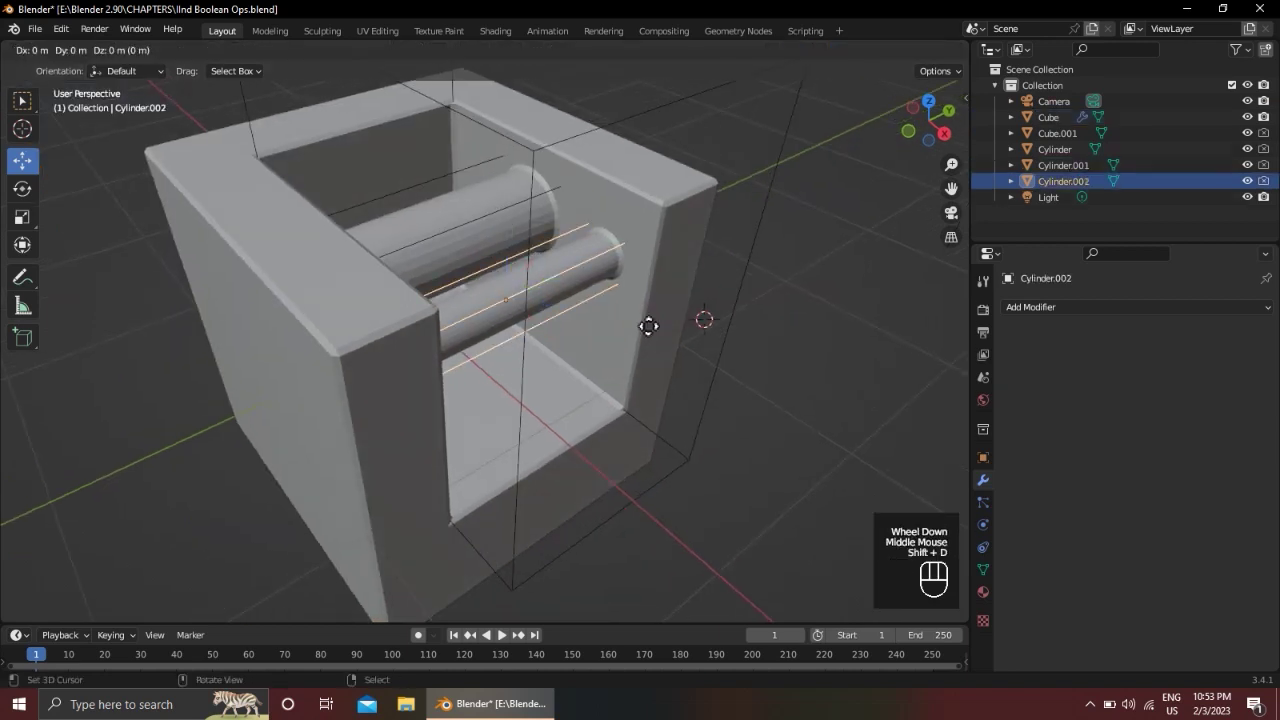
{"action": "key", "text": "x"}
{"action": "left_click", "coordinate": [782, 391]}
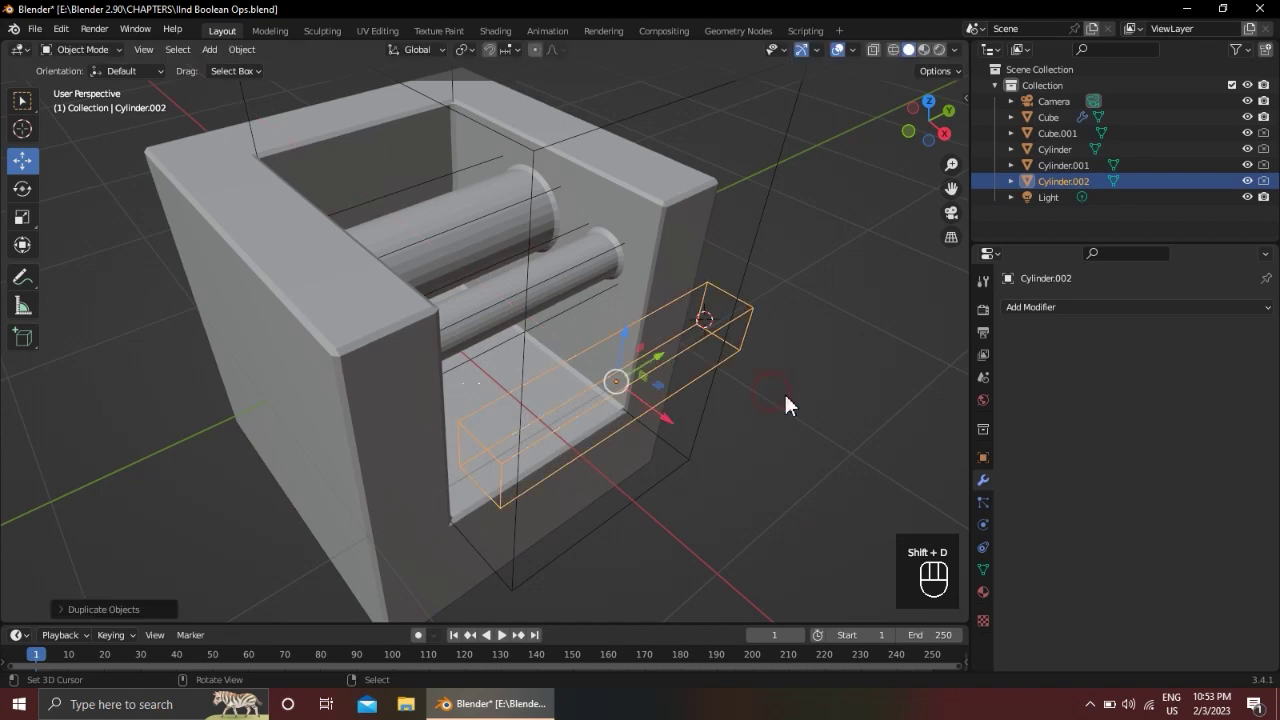
Stretch the new cylinder copy along the global Y axis until it extends past both outer sides of the cube
{"action": "middle_click", "coordinate": [768, 363], "text": "alt"}
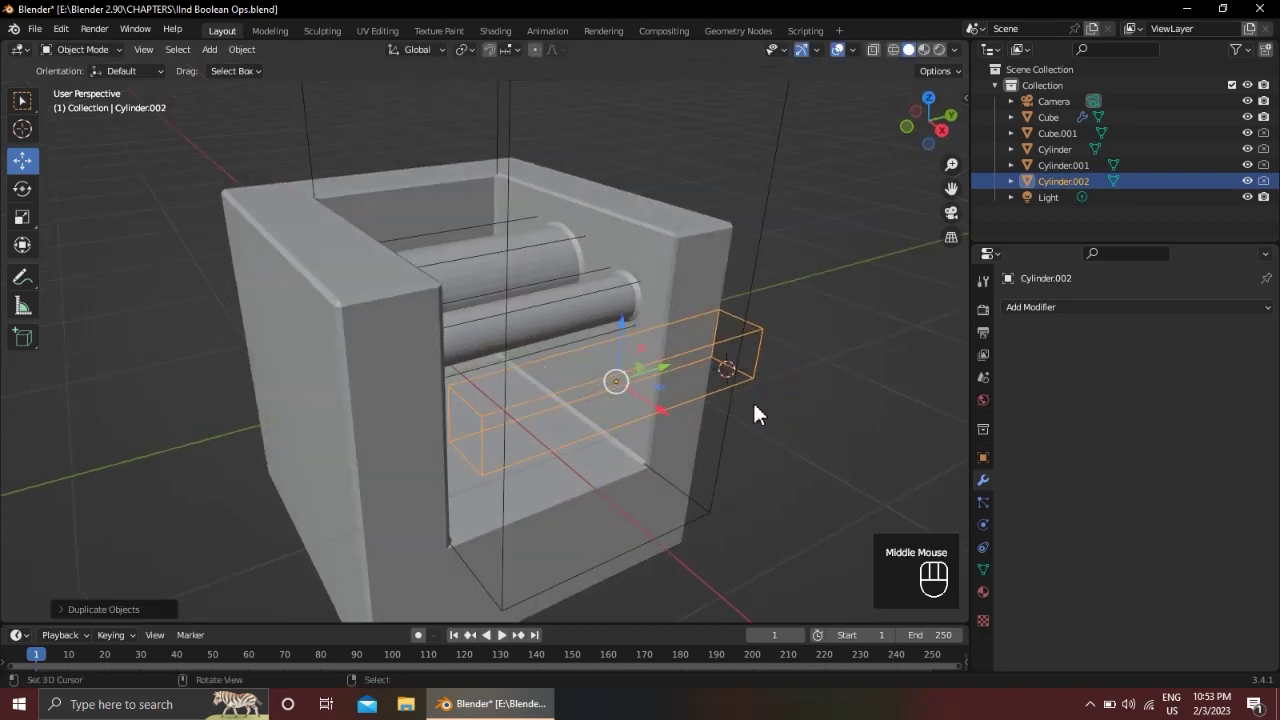
{"action": "scroll", "coordinate": [748, 402], "scroll_direction": "down", "scroll_amount": 1}
{"action": "key", "text": "KP_3"}
{"action": "middle_click_drag", "start_coordinate": [743, 407], "coordinate": [706, 303], "text": "shift"}
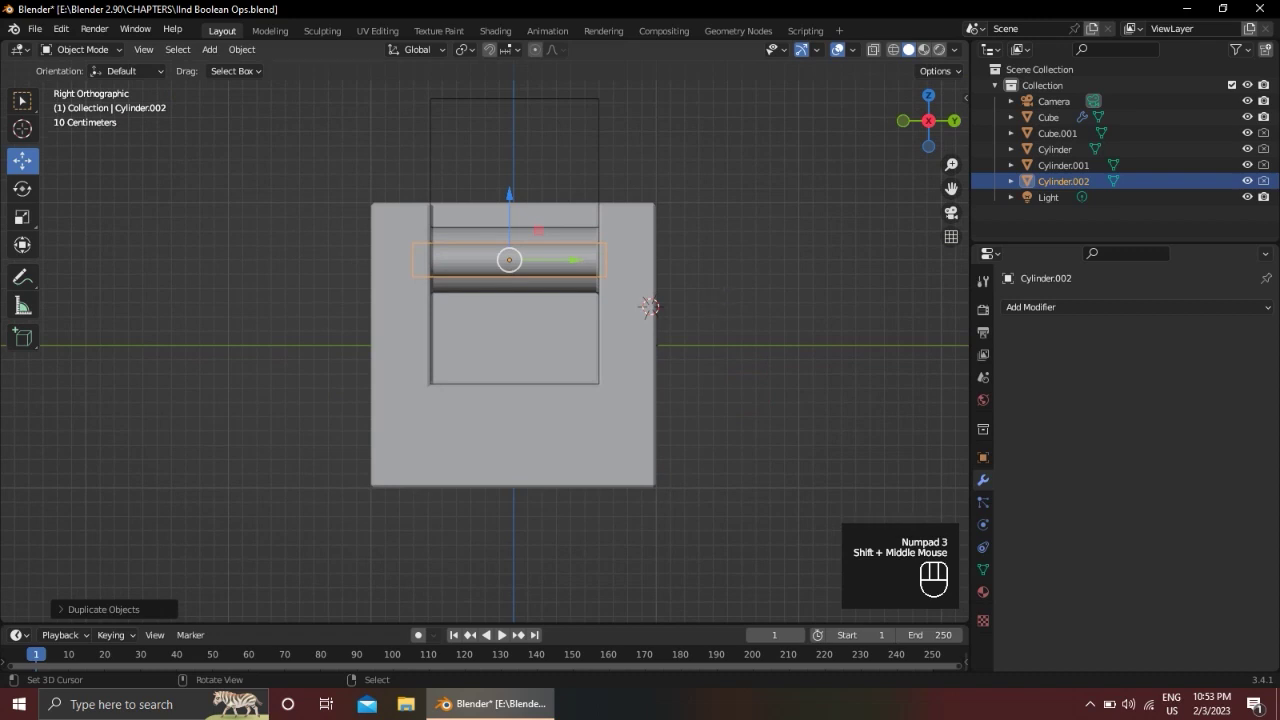
{"action": "key", "text": "s"}
{"action": "key", "text": "y"}
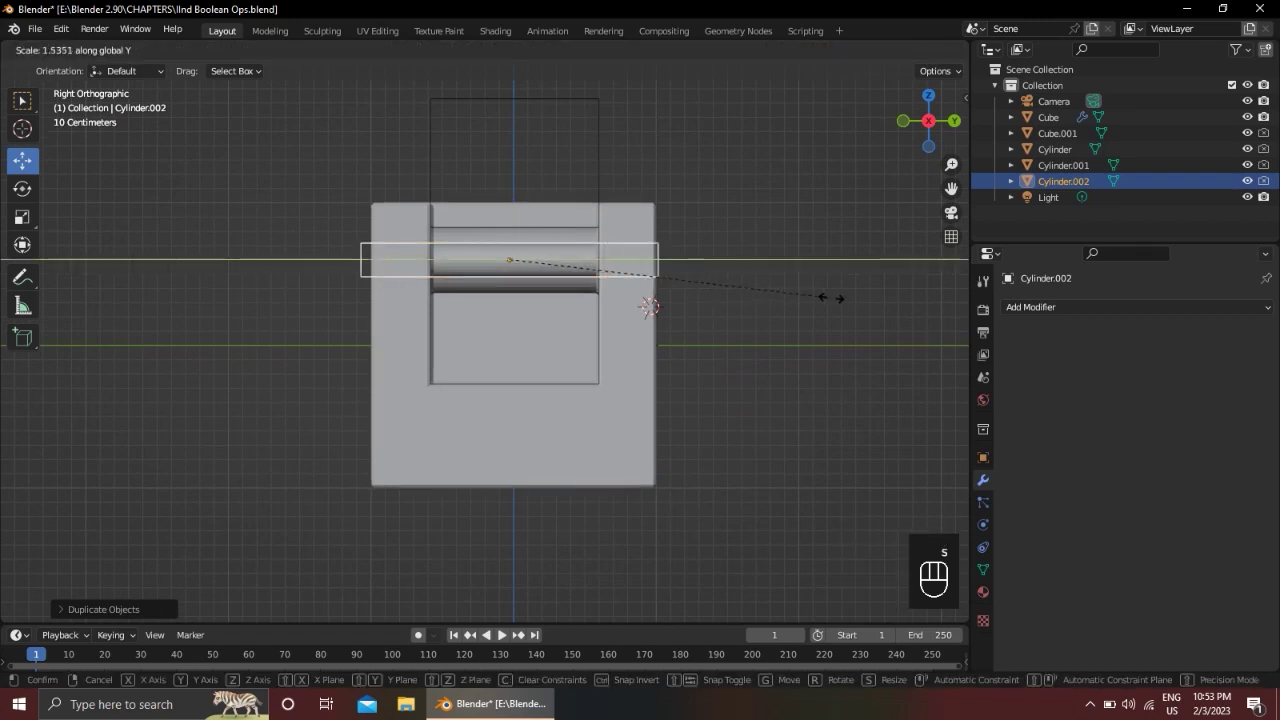
{"action": "left_click", "coordinate": [871, 305]}
{"action": "scroll", "coordinate": [715, 290], "scroll_direction": "down", "scroll_amount": 2}
{"action": "middle_click_drag", "start_coordinate": [714, 289], "coordinate": [580, 368]}
{"action": "scroll", "coordinate": [580, 368], "scroll_direction": "up", "scroll_amount": 2}
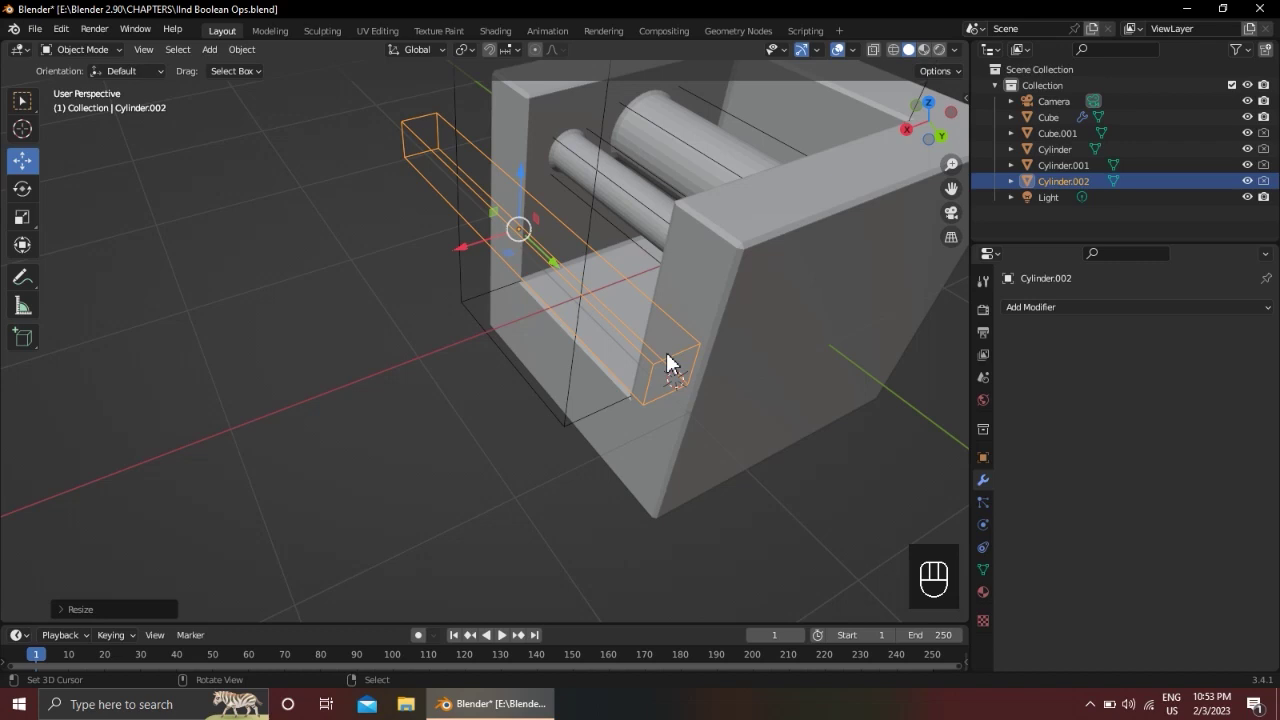
Move the long cylinder in the front view by about -0.76 m in X and -0.60 m in Z, below the thinner union cylinder
{"action": "key", "text": "KP_1"}
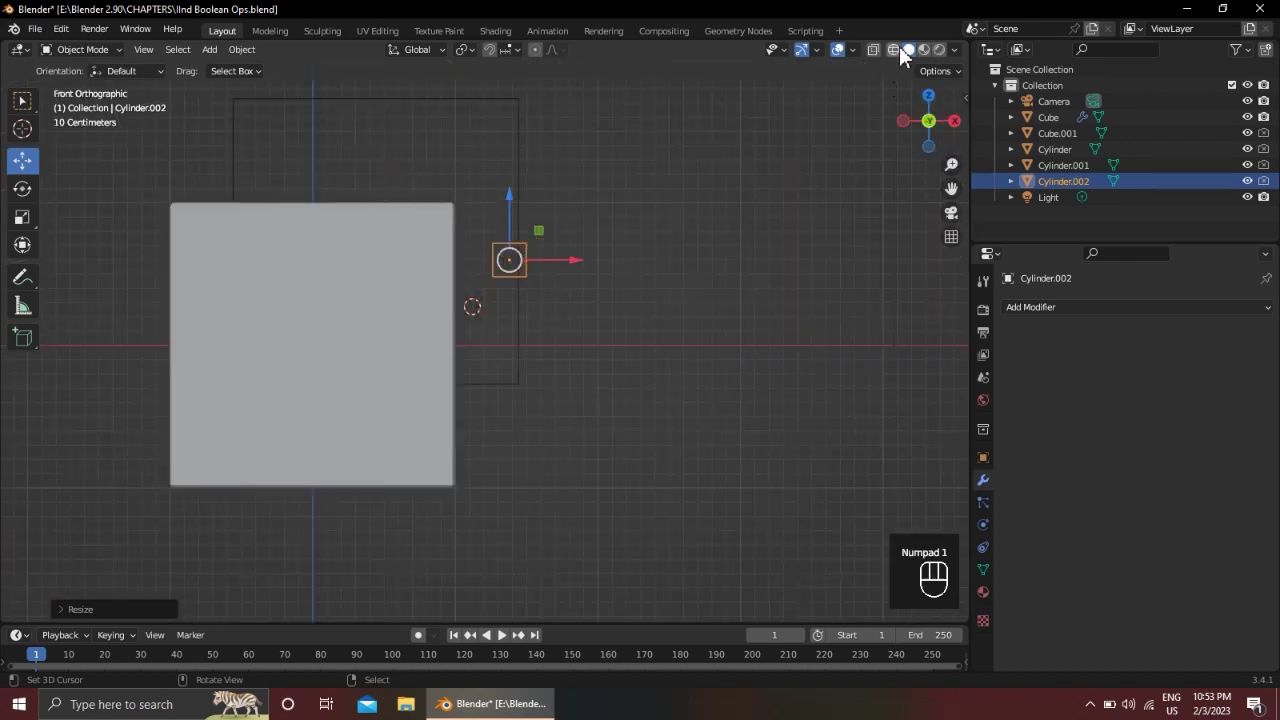
{"action": "key", "text": "z"}
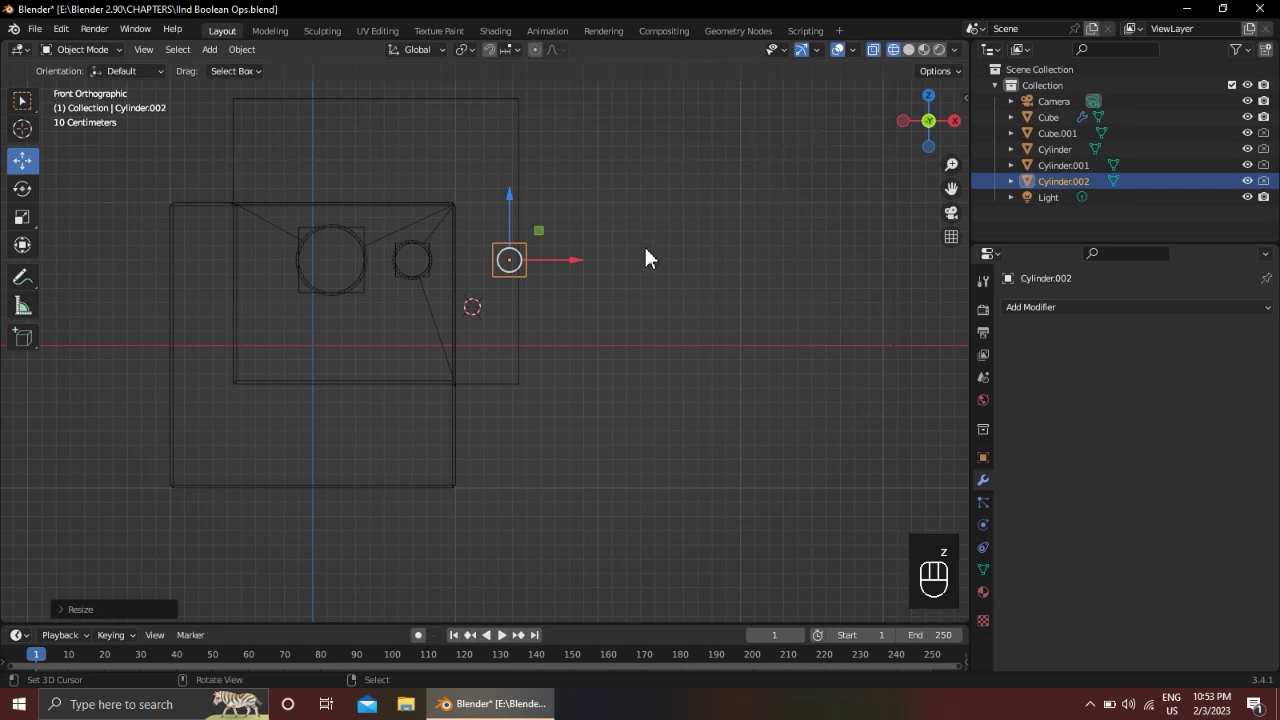
{"action": "key", "text": "g"}
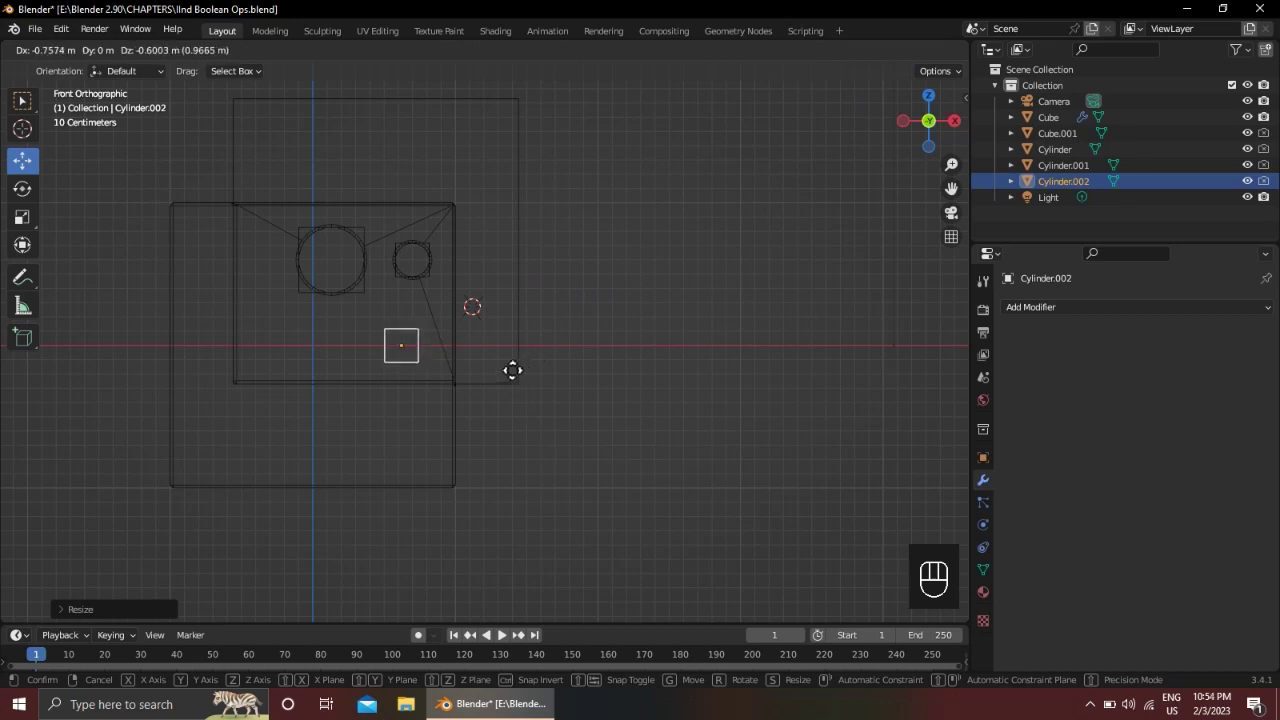
{"action": "left_click", "coordinate": [512, 370]}
{"action": "scroll", "coordinate": [551, 337], "scroll_direction": "down", "scroll_amount": 2}
{"action": "middle_click_drag", "start_coordinate": [551, 337], "coordinate": [395, 350]}
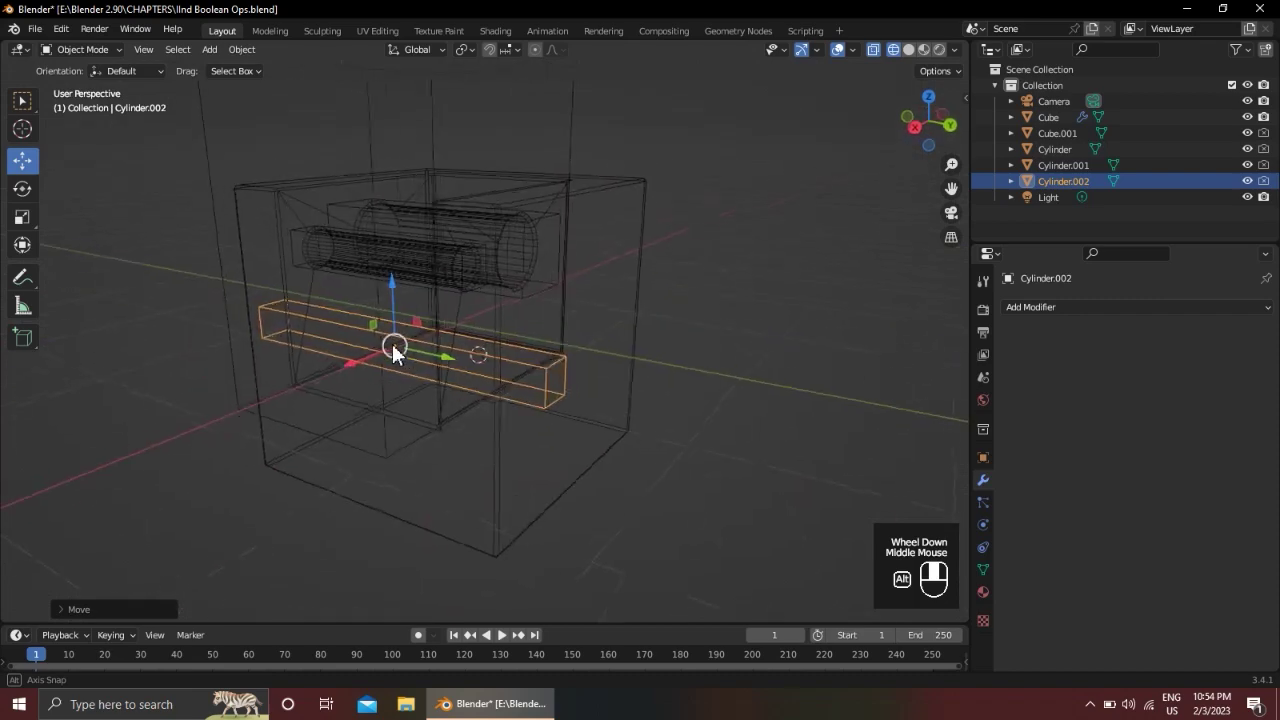
{"action": "key", "text": "z"}
{"action": "mouse_move", "coordinate": [589, 400]}
{"action": "middle_mouse_down"}
{"action": "mouse_move", "coordinate": [552, 405]}
{"action": "mouse_move", "coordinate": [636, 367]}
{"action": "mouse_move", "coordinate": [614, 400]}
{"action": "mouse_move", "coordinate": [629, 394]}
{"action": "middle_mouse_up"}
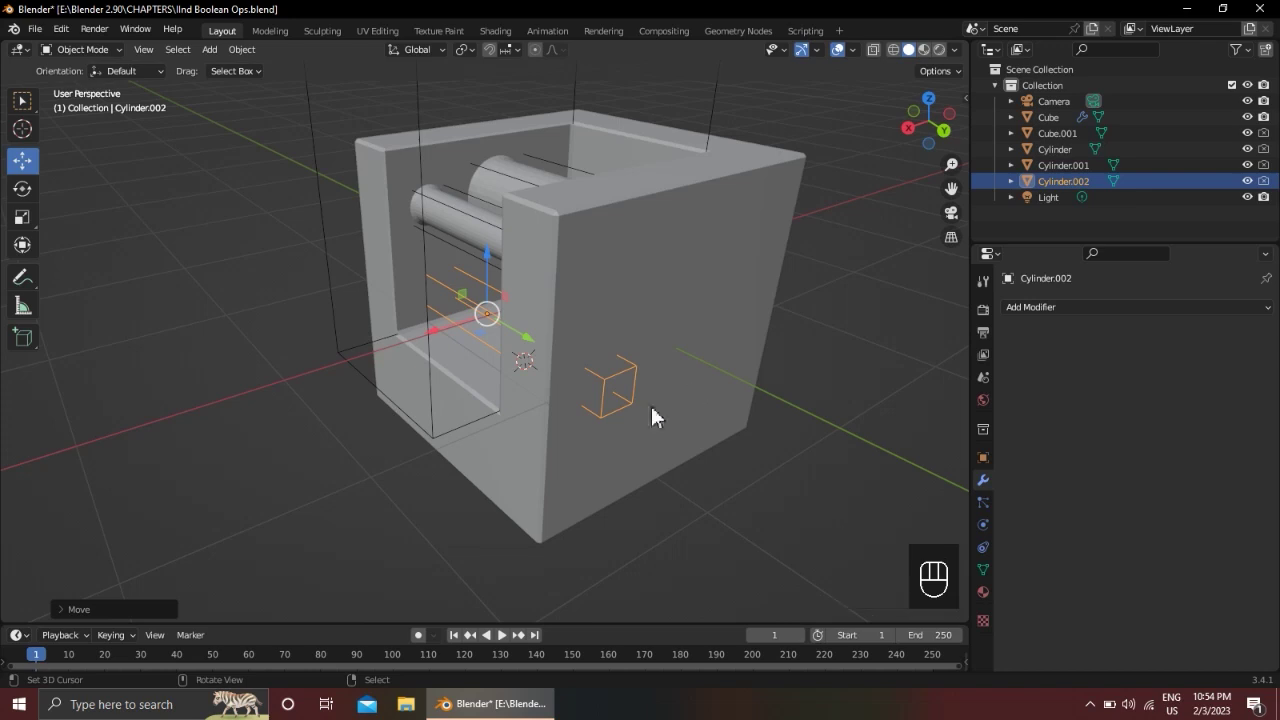
Select the long cylinder with the cube as the active object and subtract it using the Bool Tool brush Difference
{"action": "key", "text": "a"}
{"action": "right_click", "coordinate": [480, 310]}
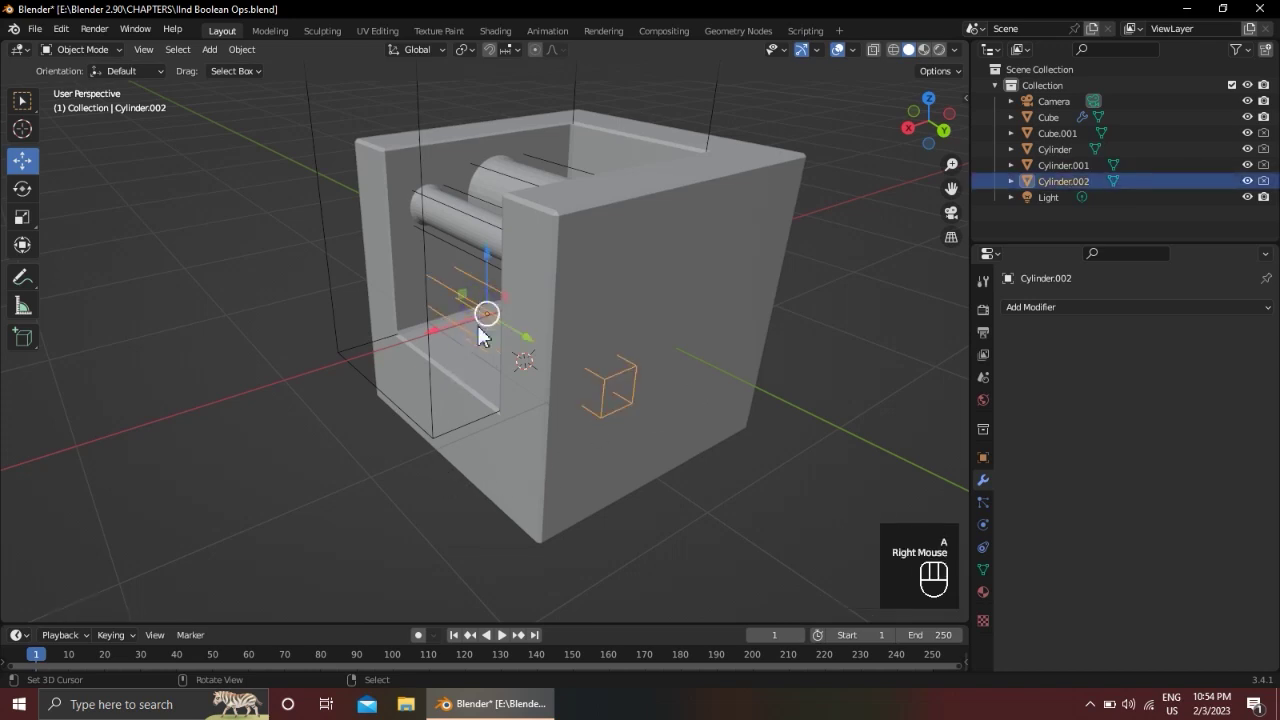
{"action": "right_click", "coordinate": [767, 205], "text": "shift"}
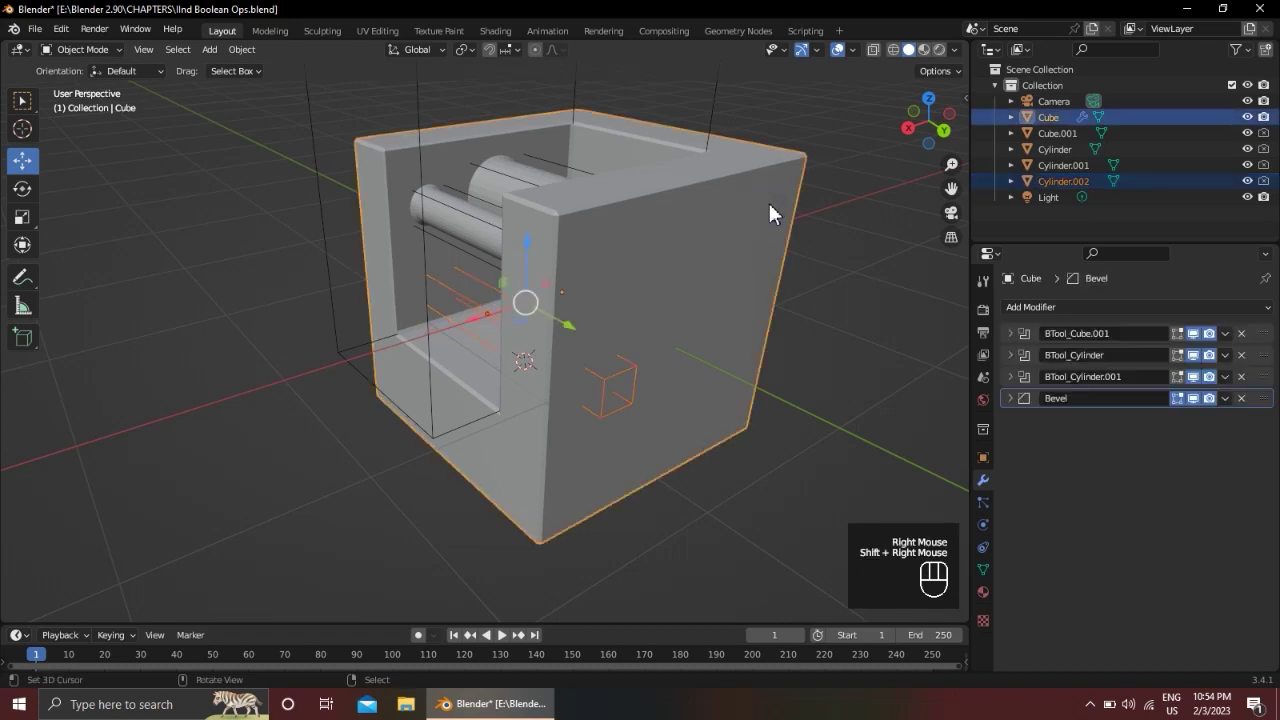
{"action": "key", "text": "ctrl+KP_Subtract"}
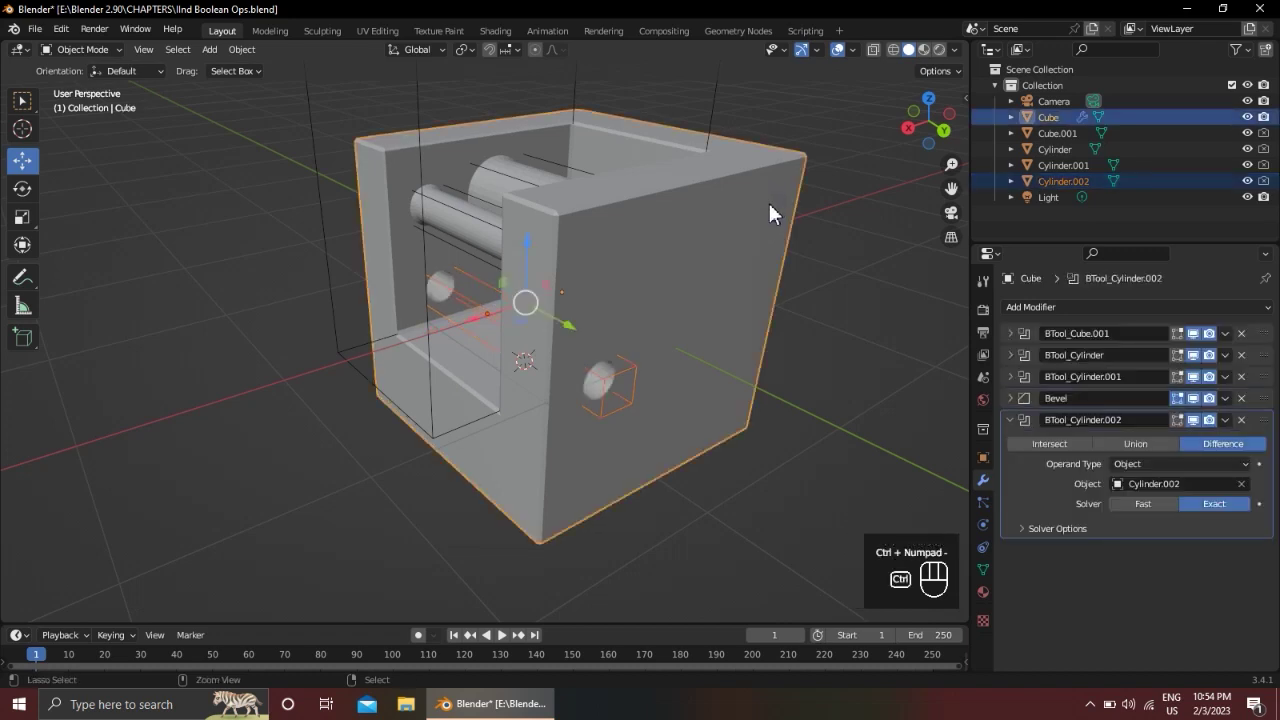
Move the Bevel modifier below BTool_Cylinder.002 in the cube's stack and inspect the edges of the cut holes
{"action": "middle_click_drag", "start_coordinate": [652, 292], "coordinate": [774, 311], "text": "alt"}
{"action": "scroll", "coordinate": [628, 274], "scroll_direction": "up", "scroll_amount": 3}
{"action": "scroll", "coordinate": [294, 373], "scroll_direction": "up", "scroll_amount": 3}
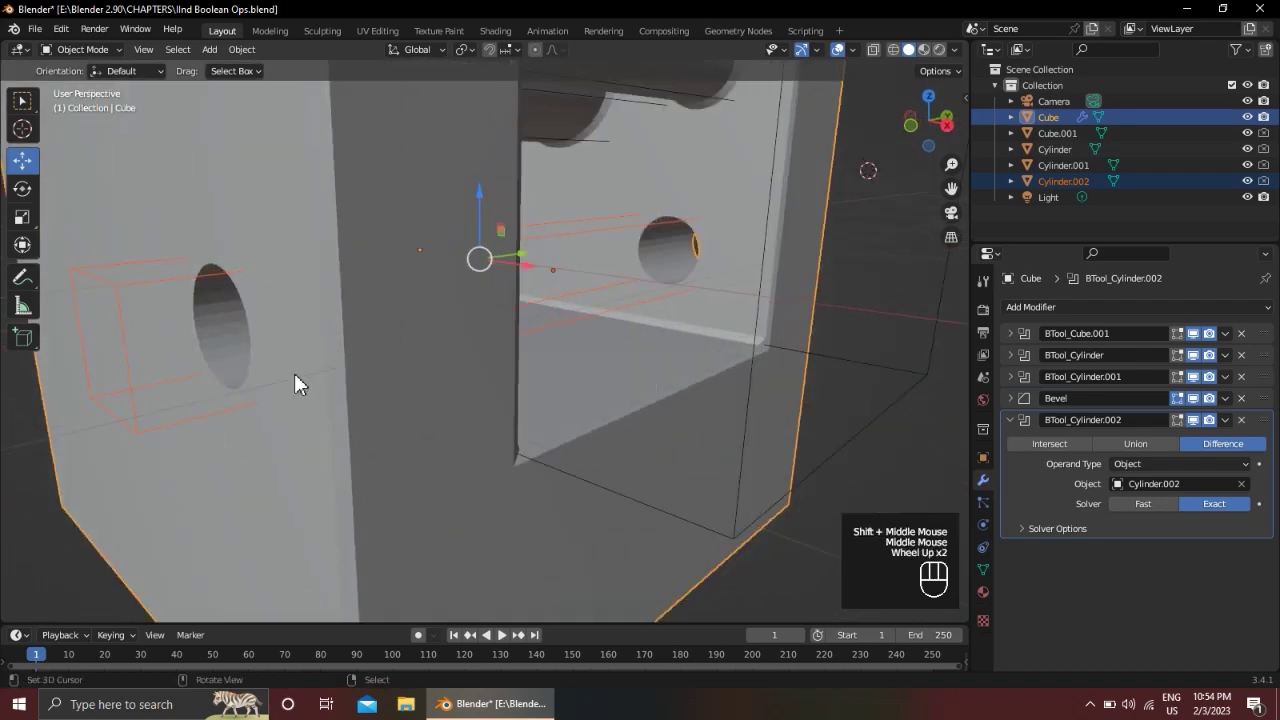
{"action": "mouse_move", "coordinate": [449, 366]}
{"action": "middle_mouse_down", "text": "shift"}
{"action": "mouse_move", "coordinate": [520, 349]}
{"action": "mouse_move", "coordinate": [468, 366]}
{"action": "middle_mouse_up", "text": "shift"}
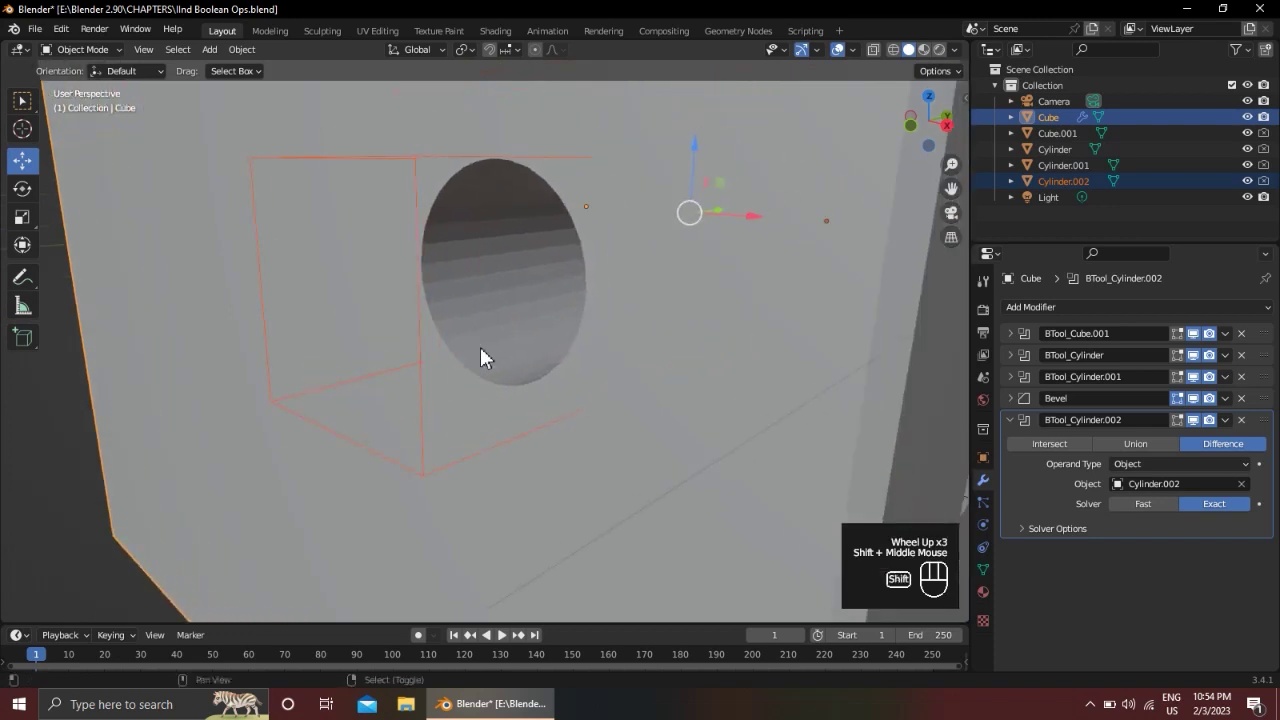
{"action": "scroll", "coordinate": [480, 347], "scroll_direction": "down", "scroll_amount": 1}
{"action": "left_click", "coordinate": [1010, 420]}
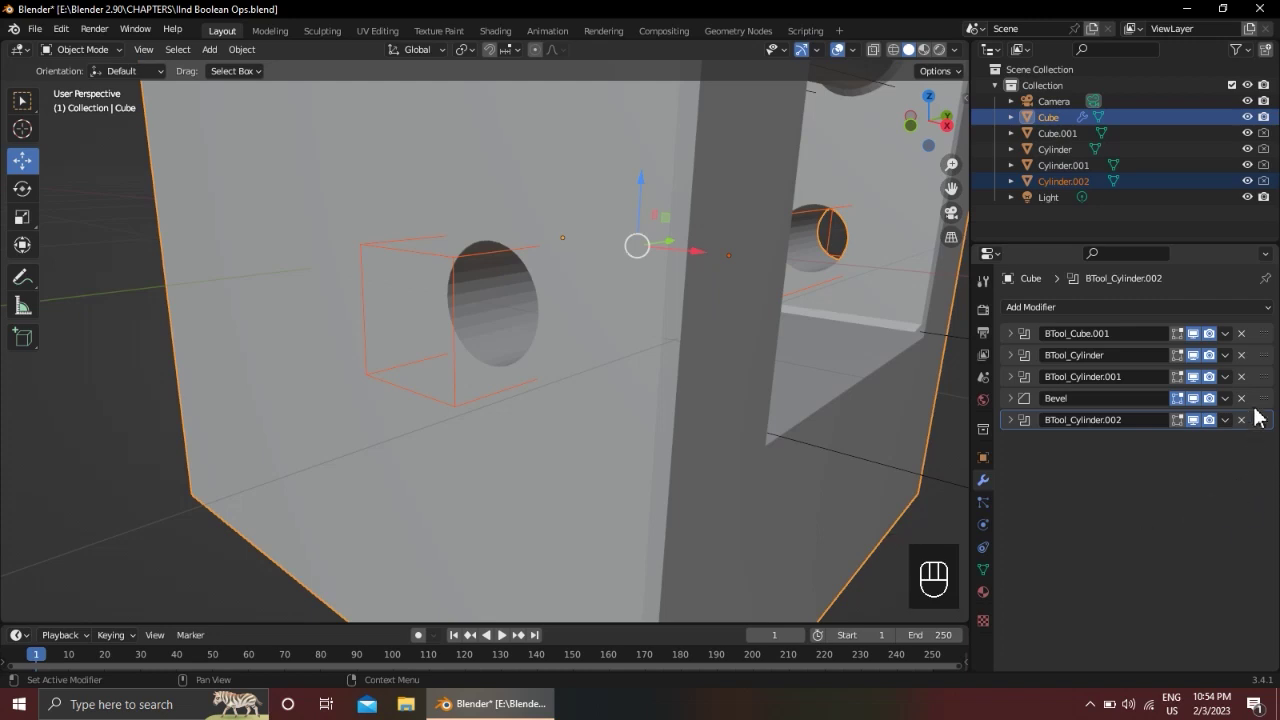
{"action": "left_click_drag", "start_coordinate": [1263, 406], "coordinate": [1266, 447]}
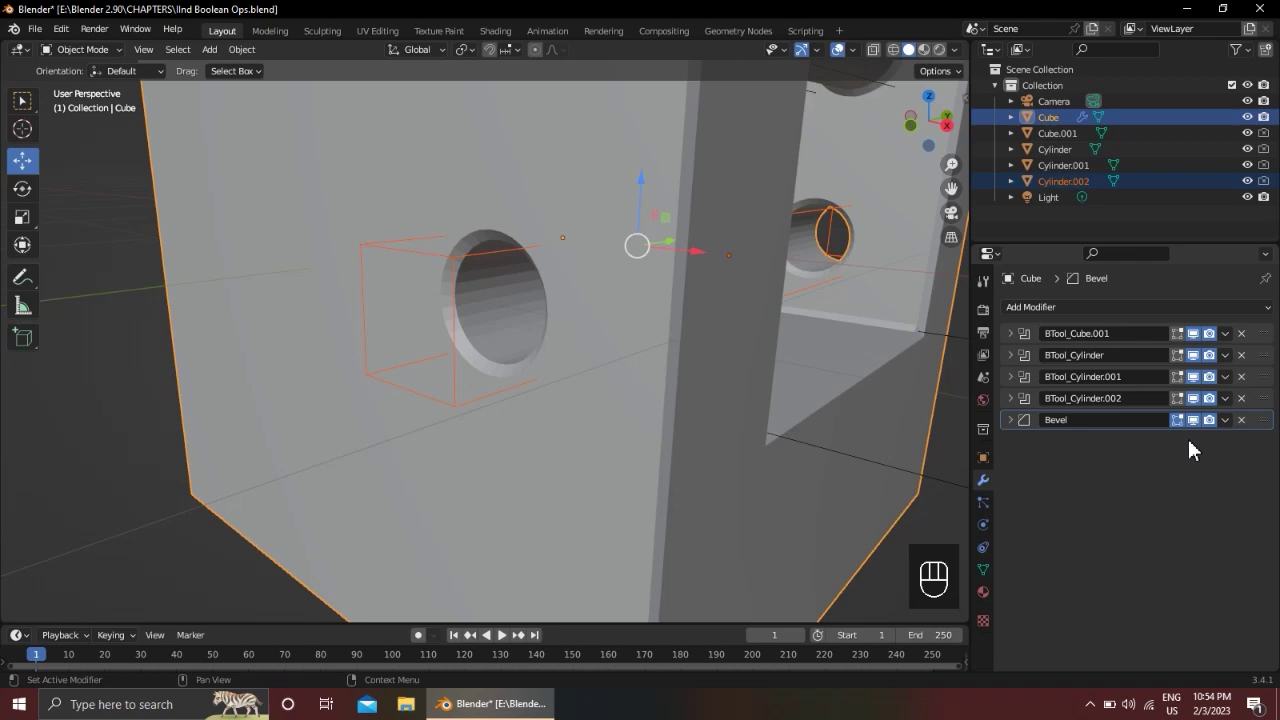
{"action": "middle_click_drag", "start_coordinate": [598, 311], "coordinate": [441, 290]}
{"action": "scroll", "coordinate": [452, 290], "scroll_direction": "down", "scroll_amount": 2}
{"action": "middle_click_drag", "start_coordinate": [686, 343], "coordinate": [839, 354]}
{"action": "scroll", "coordinate": [839, 354], "scroll_direction": "down", "scroll_amount": 3}
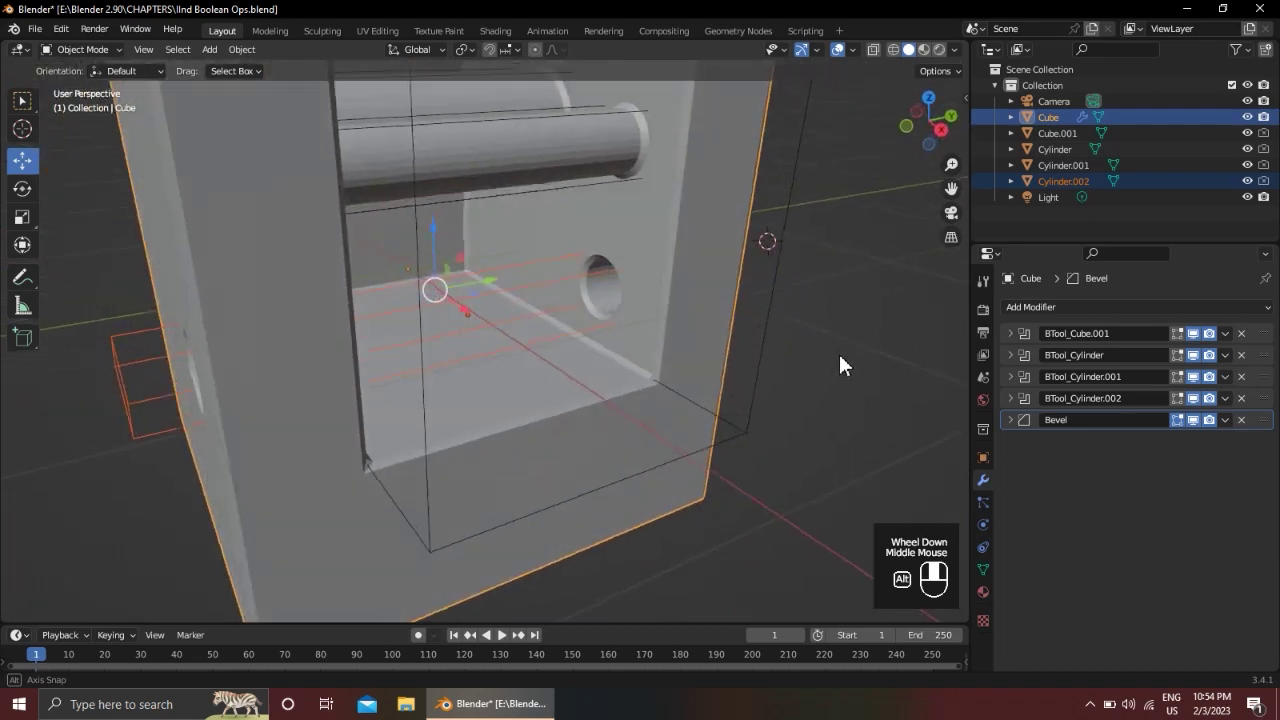
{"action": "middle_click_drag", "start_coordinate": [809, 313], "coordinate": [515, 304], "text": "shift"}
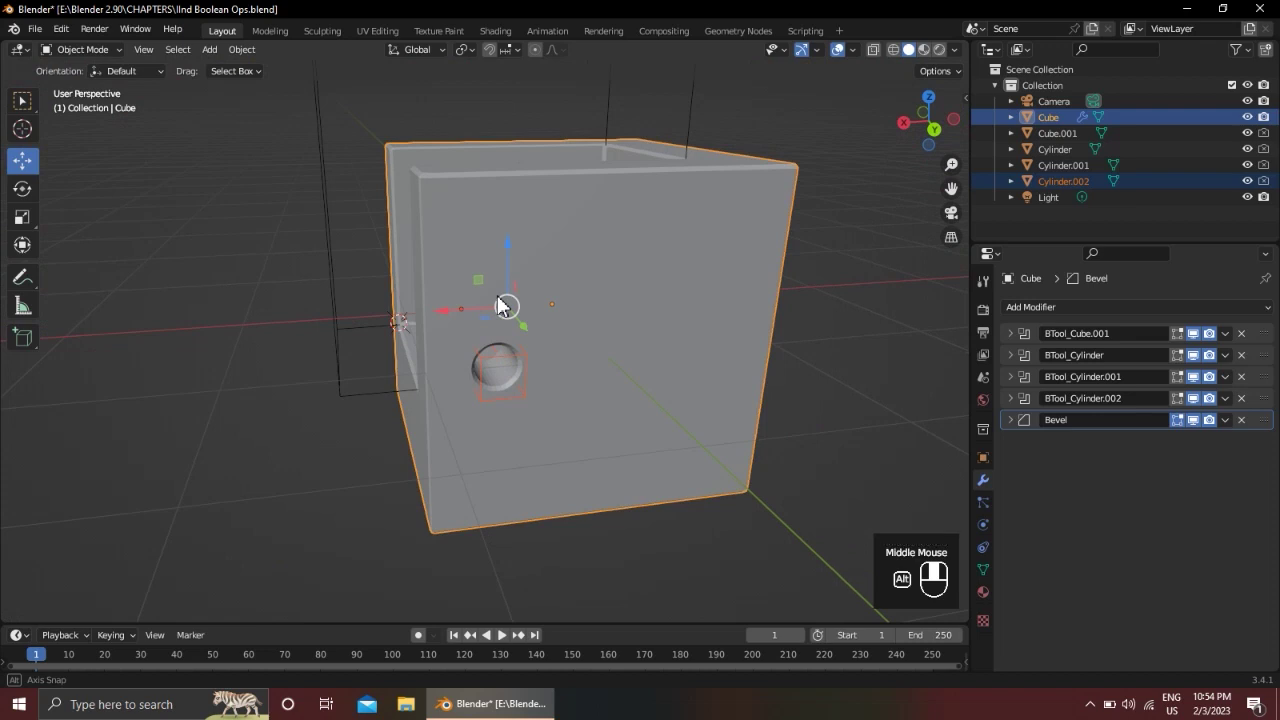
Deselect all objects in the front view and bring up the Bool Tool's auto and brush boolean options
{"action": "key", "text": "KP_3"}
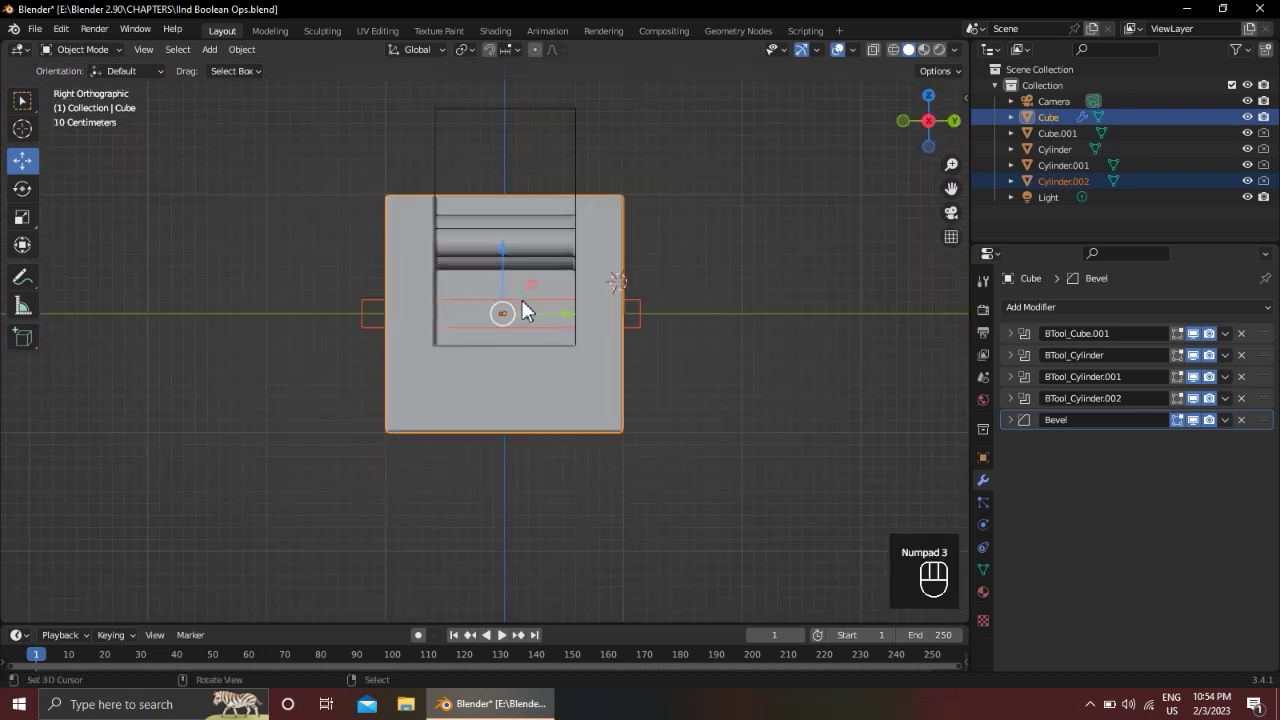
{"action": "key", "text": "KP_1"}
{"action": "key", "text": "a"}
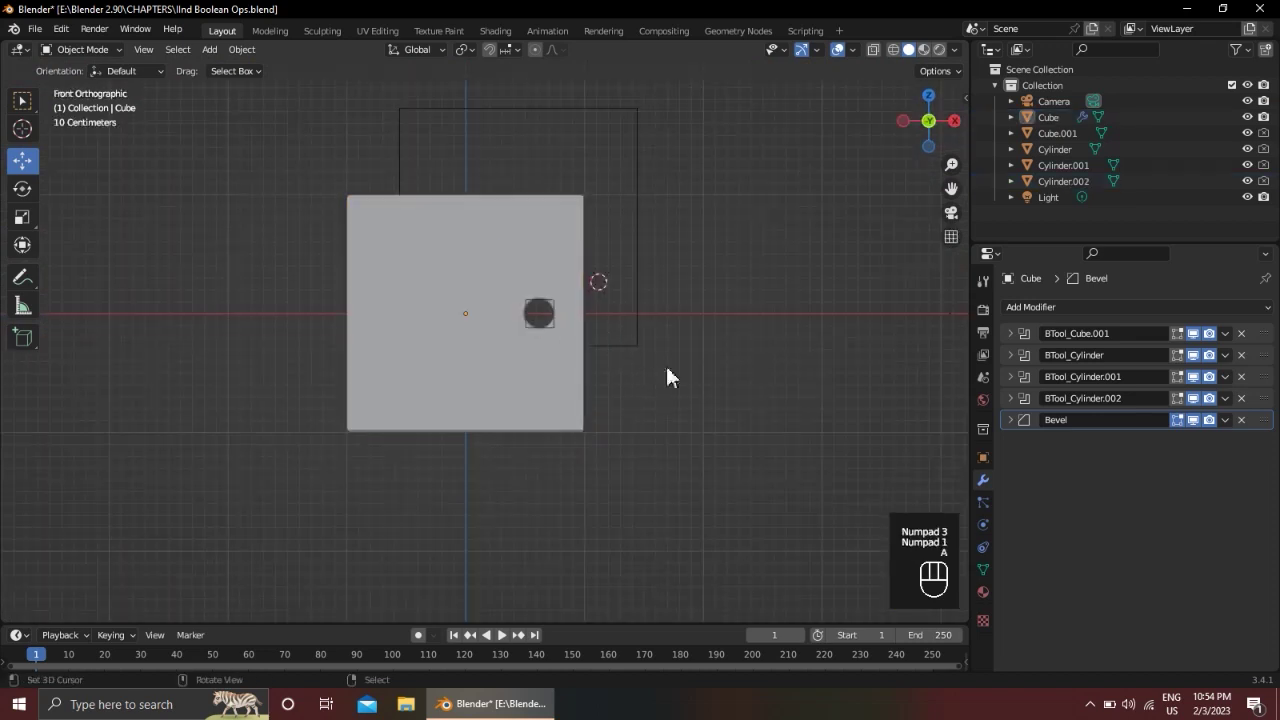
{"action": "left_click", "coordinate": [963, 102]}
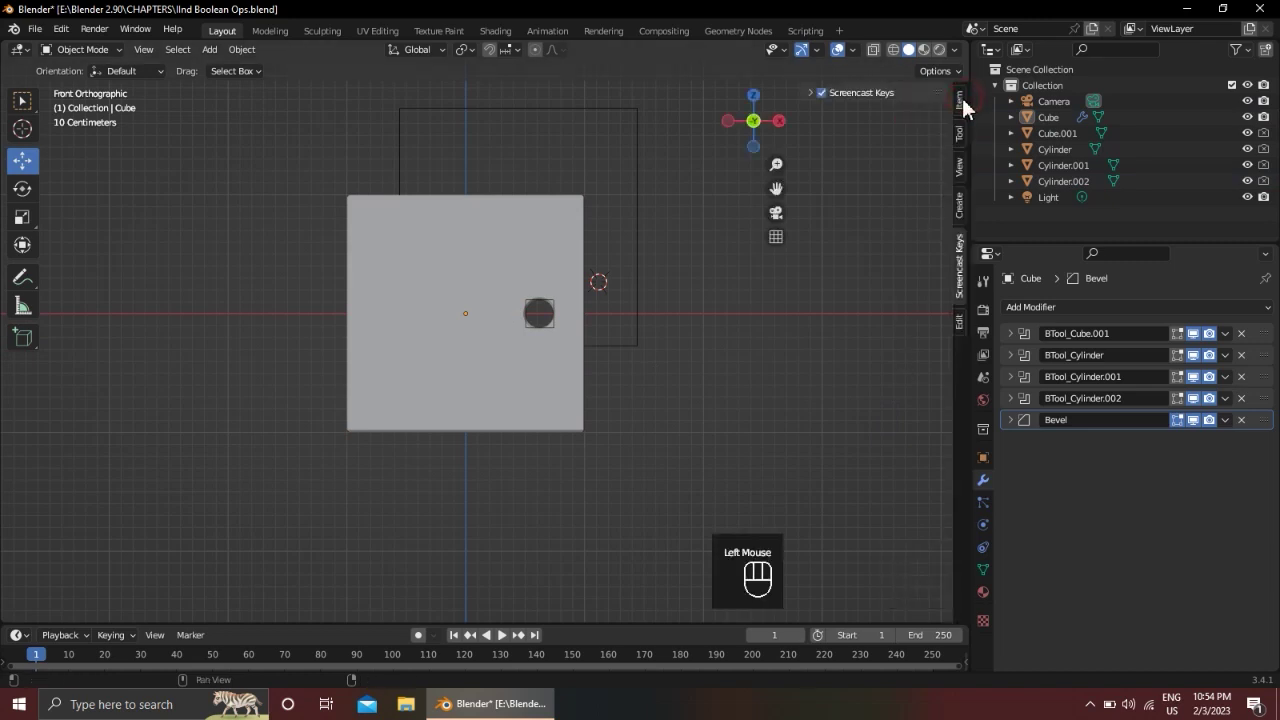
{"action": "left_click", "coordinate": [960, 320]}
{"action": "left_click", "coordinate": [816, 92]}
{"action": "left_click", "coordinate": [809, 88]}
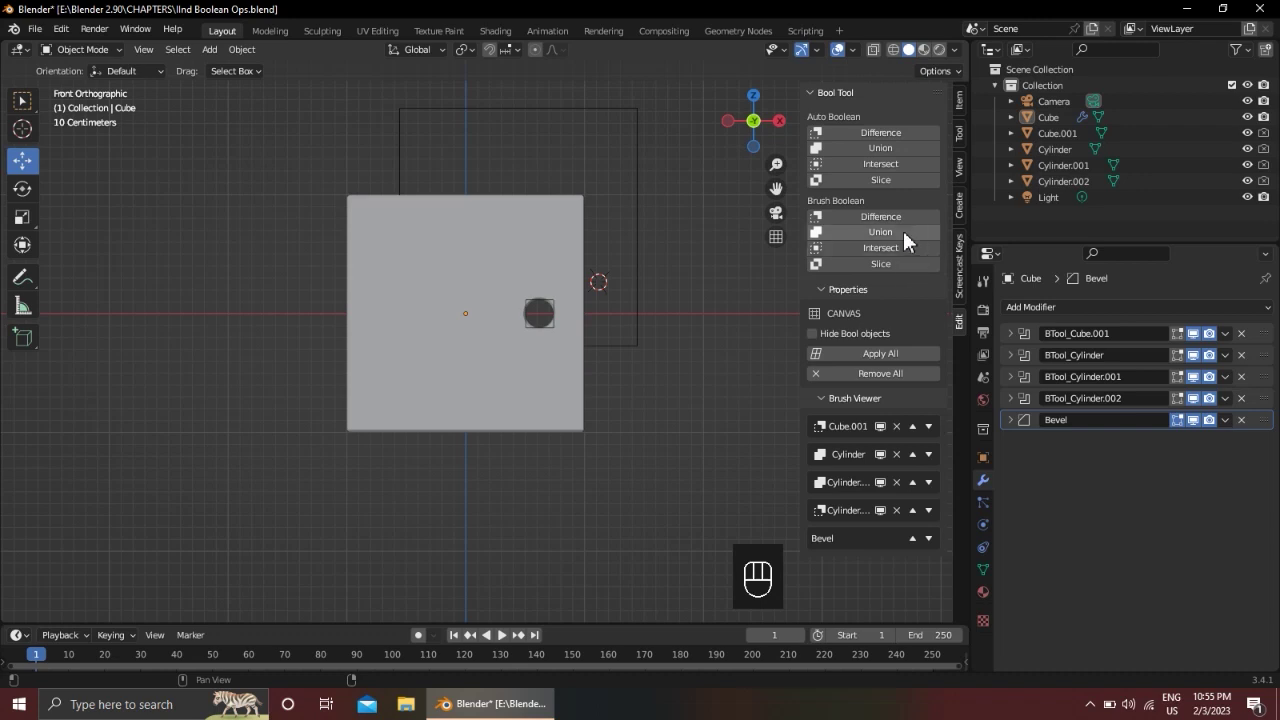
{"action": "left_click", "coordinate": [1090, 704]}
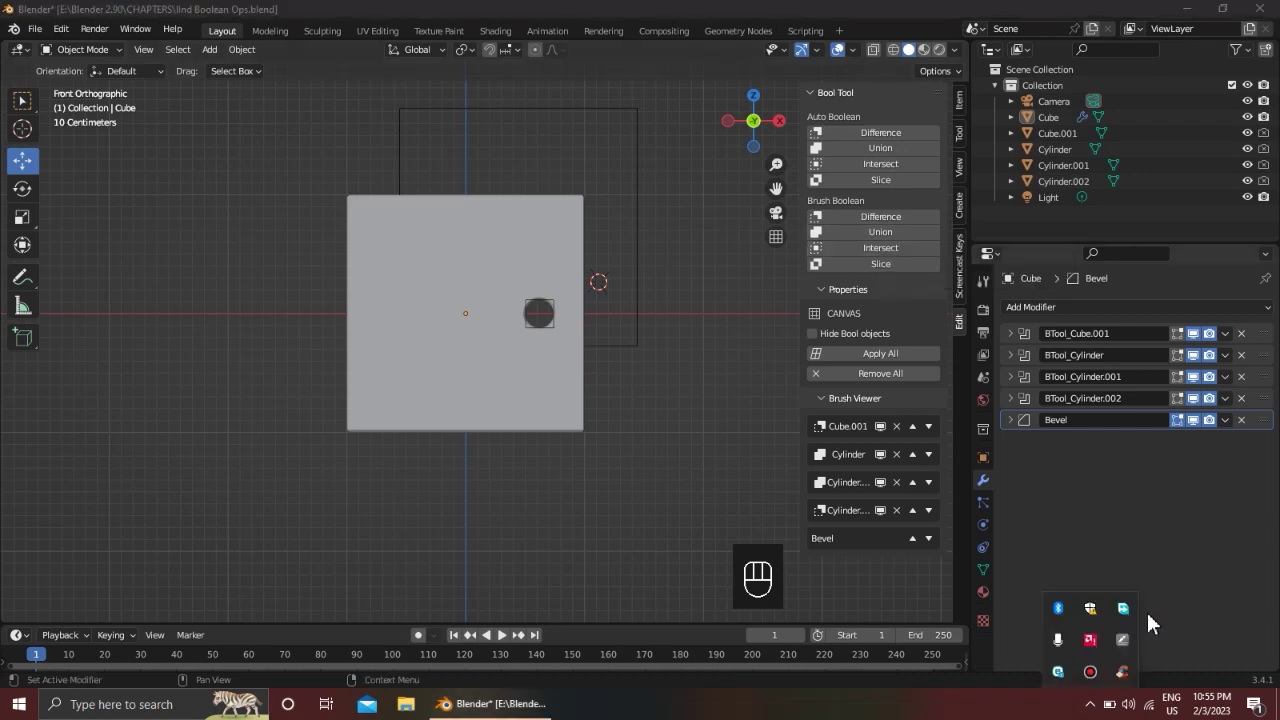
{"action": "left_click", "coordinate": [745, 423]}
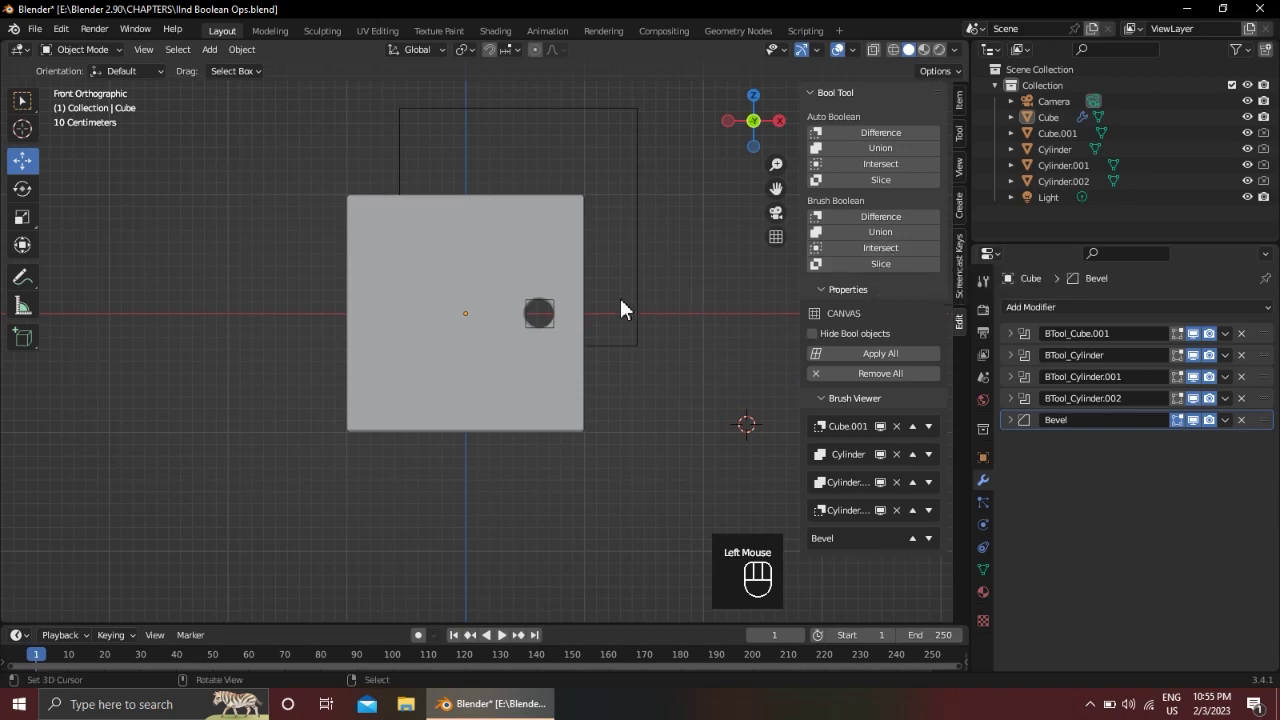
{"action": "middle_click_drag", "start_coordinate": [509, 391], "coordinate": [542, 418], "text": "shift"}
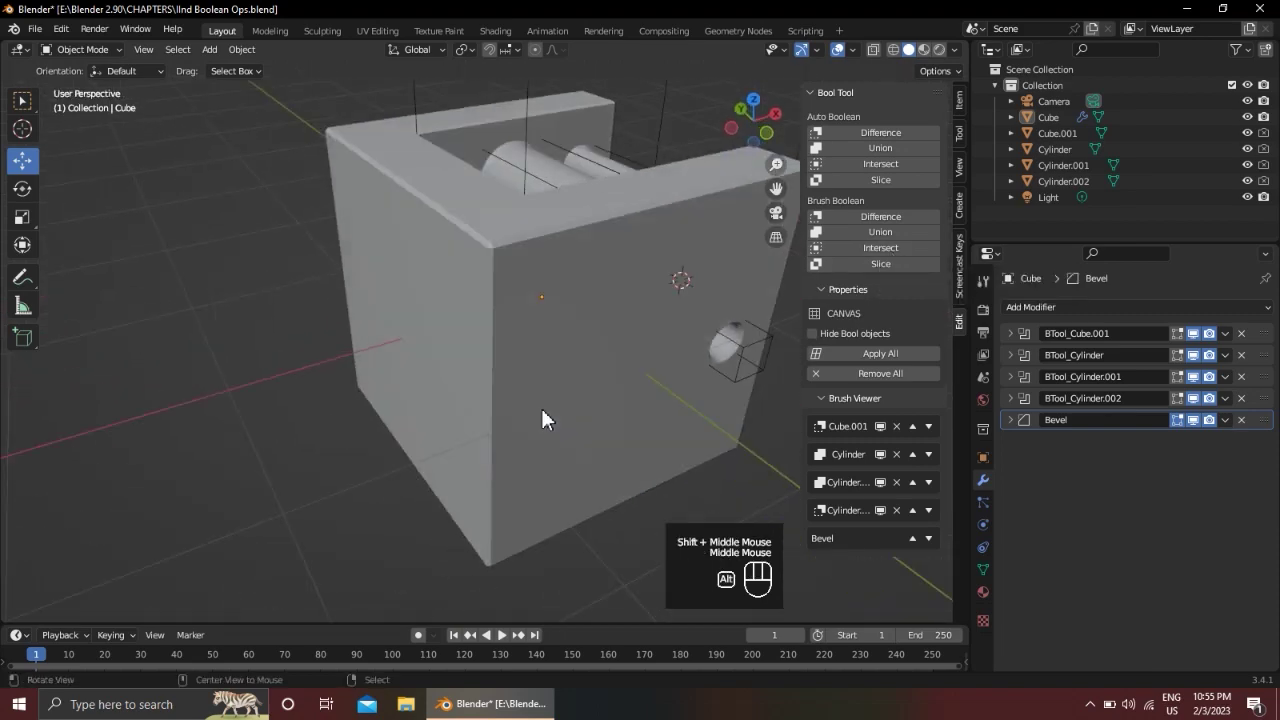
{"action": "scroll", "coordinate": [520, 395], "scroll_direction": "down", "scroll_amount": 2}
{"action": "middle_click_drag", "start_coordinate": [500, 374], "coordinate": [418, 364]}
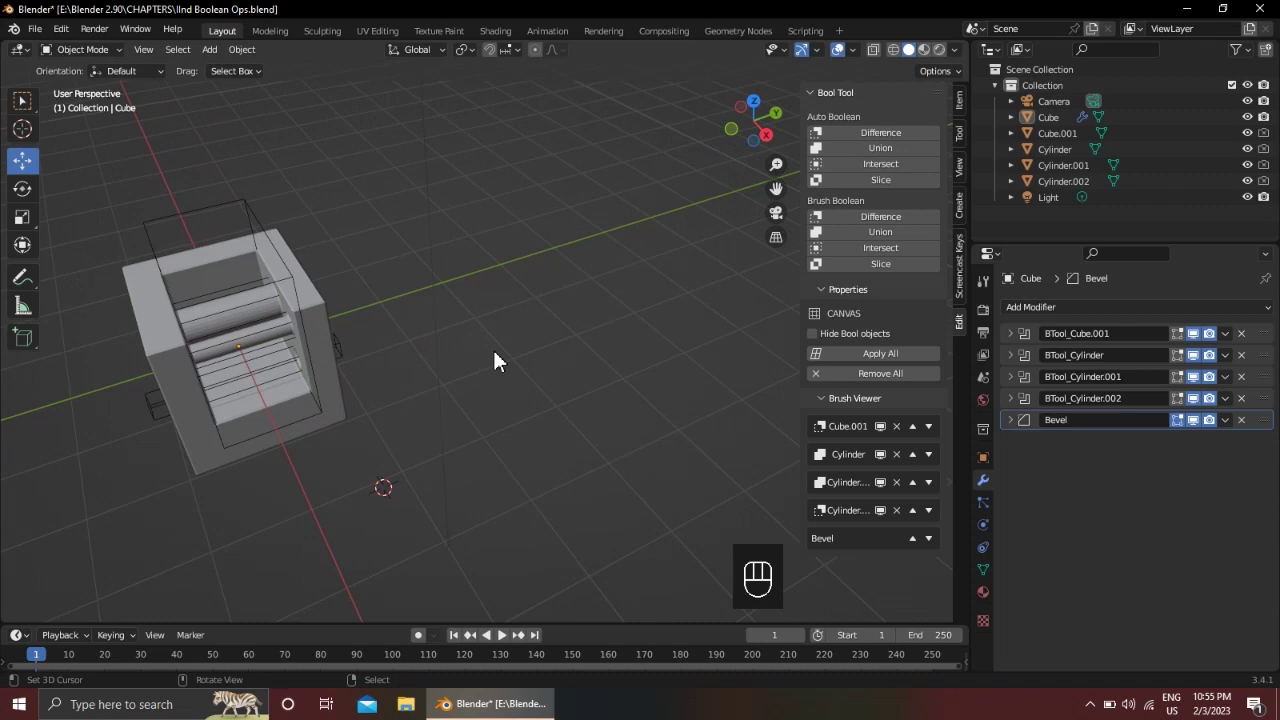
Place the 3D cursor in empty space away from the notched cube in the top view and add a mesh cube there
{"action": "key", "text": "KP_7"}
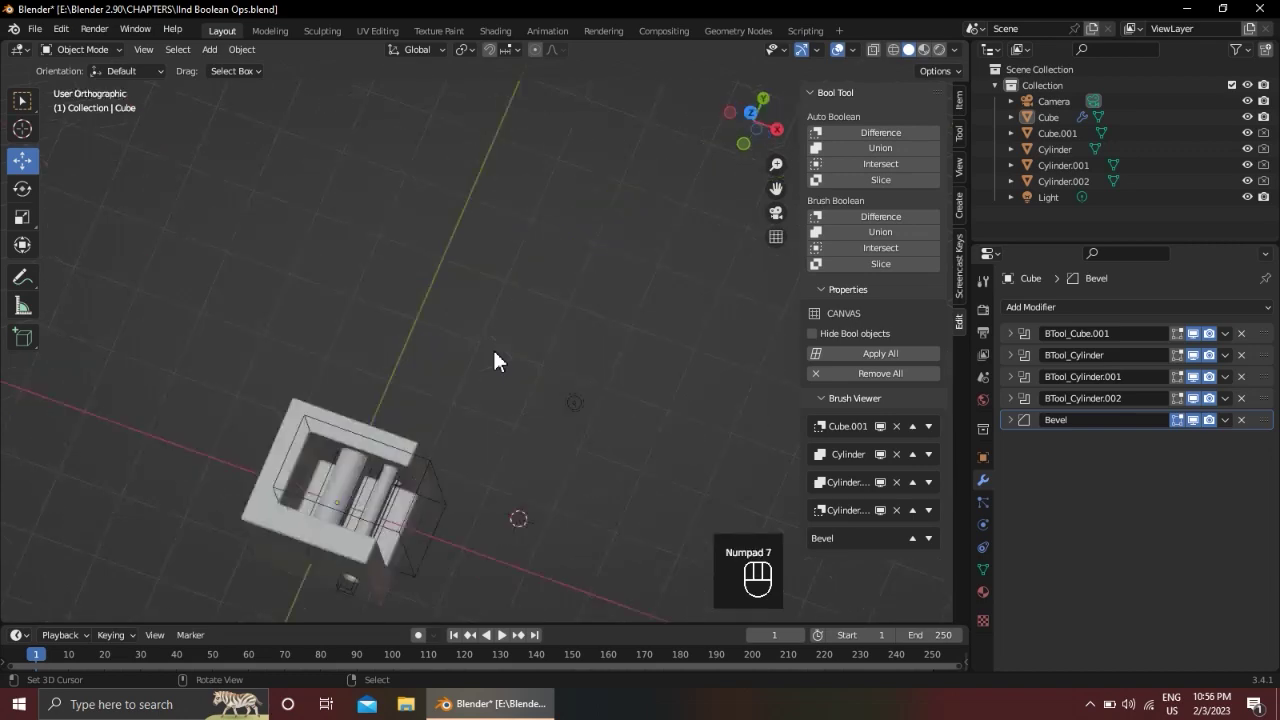
{"action": "scroll", "coordinate": [492, 347], "scroll_direction": "down", "scroll_amount": 2}
{"action": "middle_click_drag", "start_coordinate": [492, 347], "coordinate": [491, 329], "text": "shift"}
{"action": "scroll", "coordinate": [451, 374], "scroll_direction": "up", "scroll_amount": 2}
{"action": "scroll", "coordinate": [491, 329], "scroll_direction": "up", "scroll_amount": 2}
{"action": "left_click", "coordinate": [443, 277]}
{"action": "key", "text": "shift+a"}
{"action": "mouse_move", "coordinate": [447, 283]}
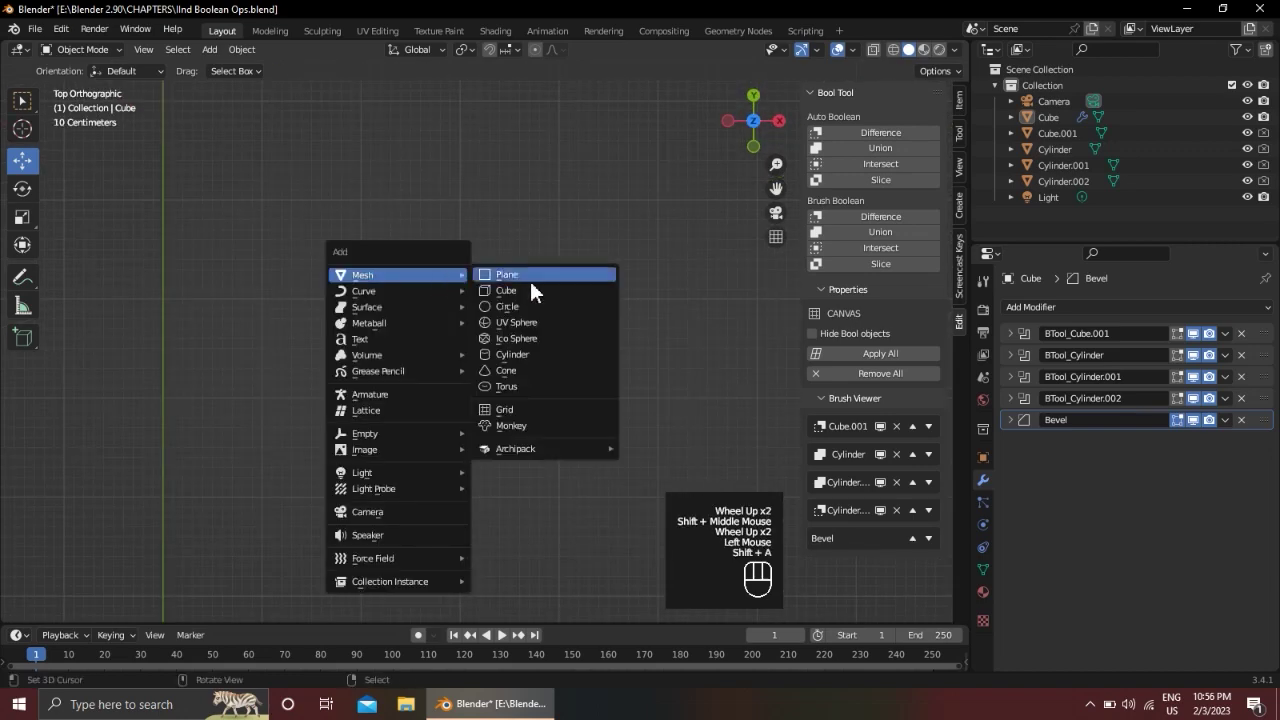
{"action": "left_click", "coordinate": [534, 291]}
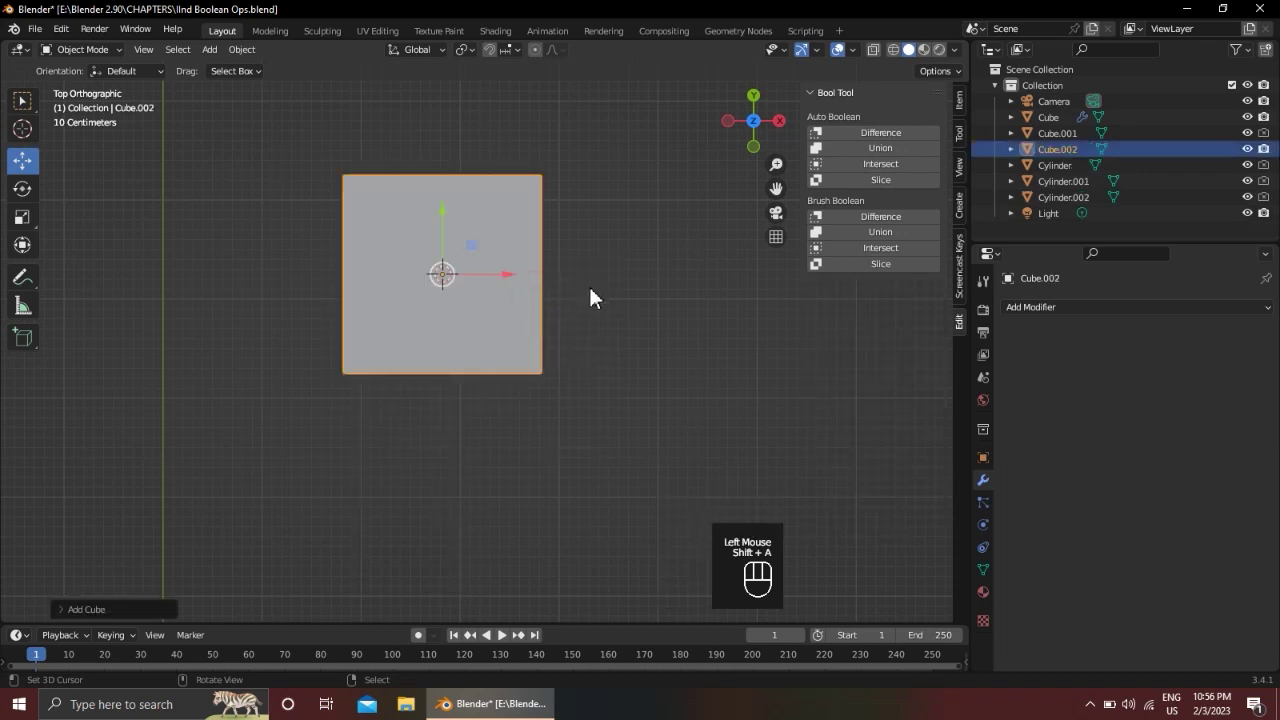
Duplicate the new cube and place the copy diagonally offset so that it overlaps one corner of the original
{"action": "key", "text": "shift+d"}
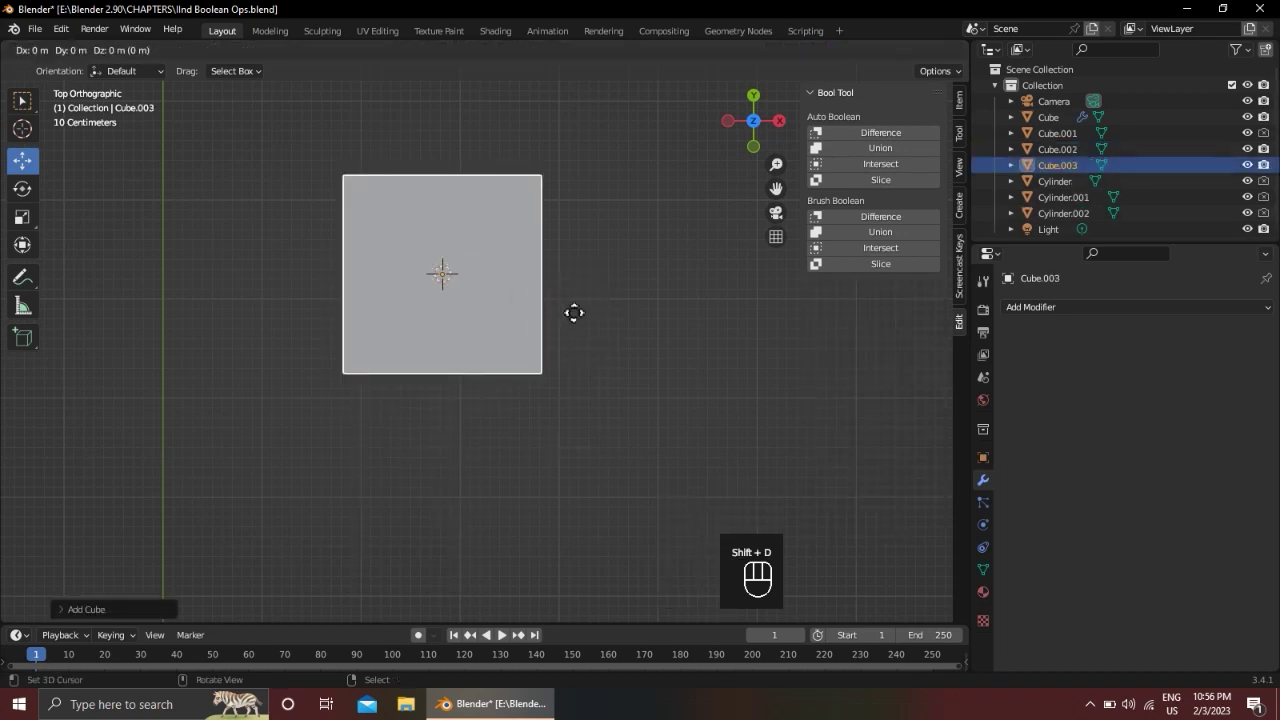
{"action": "left_click", "coordinate": [643, 377]}
{"action": "middle_click_drag", "start_coordinate": [514, 420], "coordinate": [553, 310]}
{"action": "scroll", "coordinate": [613, 368], "scroll_direction": "up", "scroll_amount": 2}
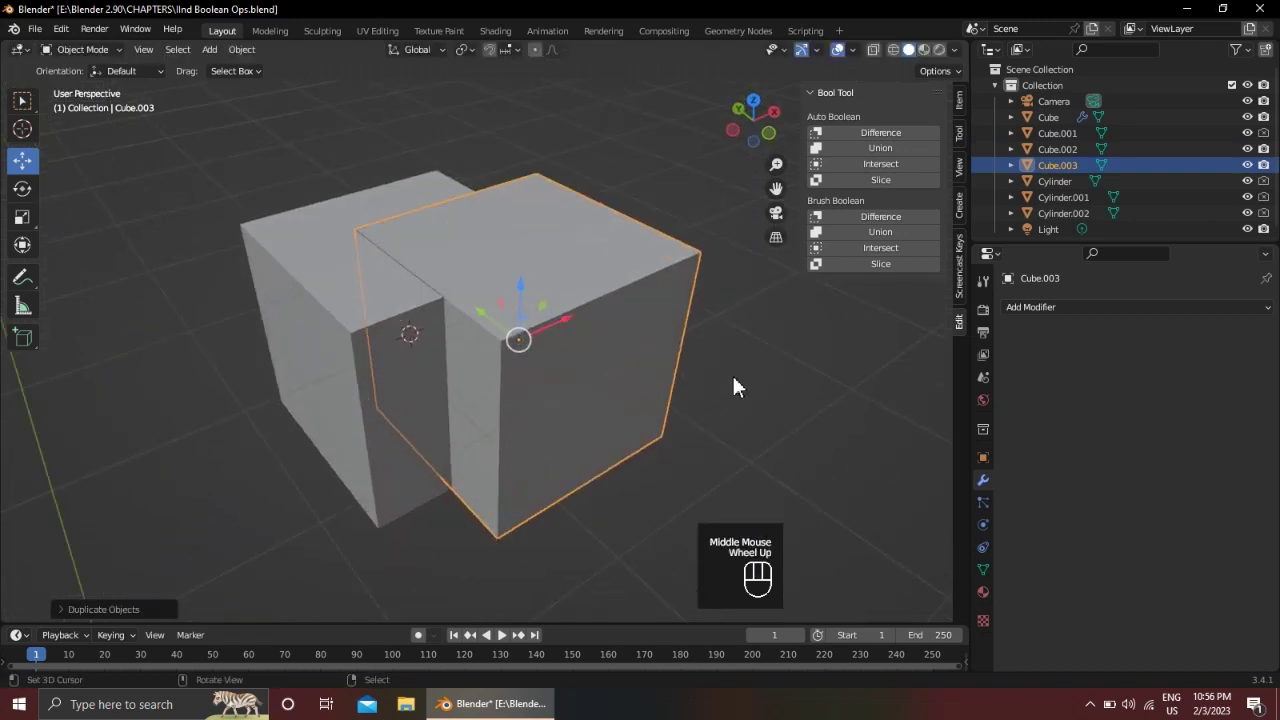
Scale the duplicated cube down along Z so it is shorter than the original, and keep it selected
{"action": "key", "text": "s"}
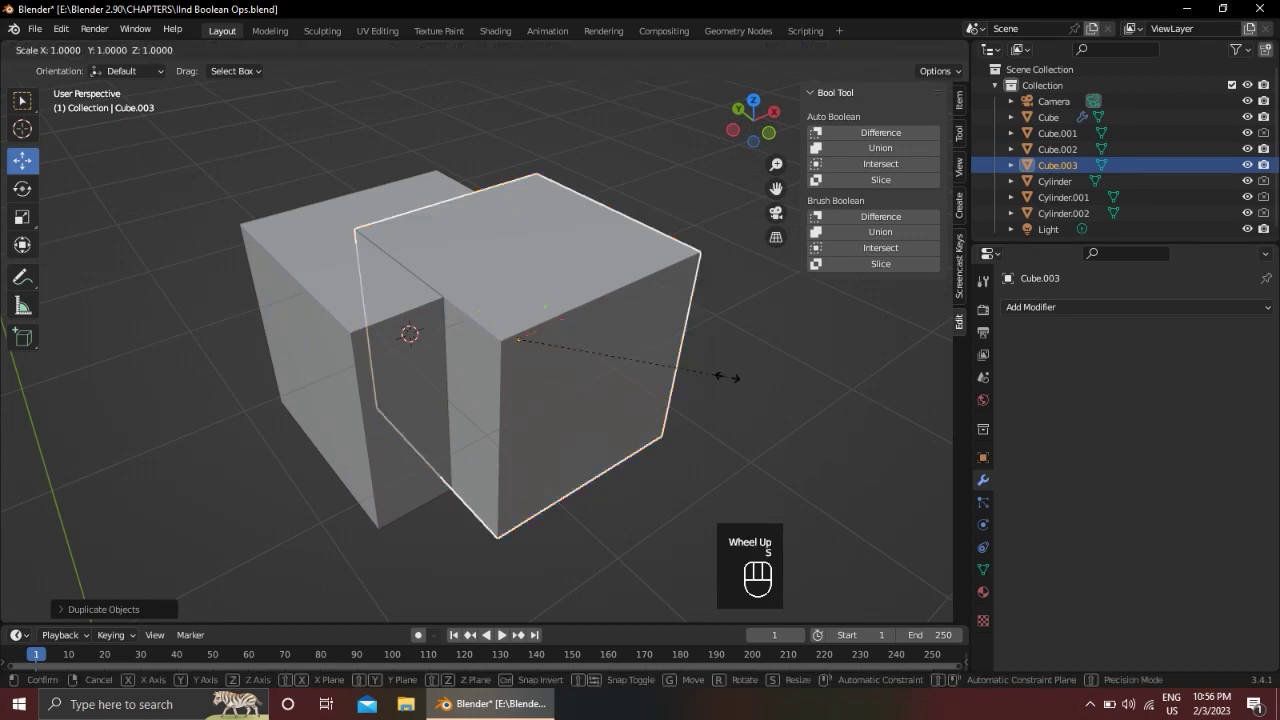
{"action": "key", "text": "z"}
{"action": "left_click", "coordinate": [688, 382]}
{"action": "middle_click_drag", "start_coordinate": [696, 381], "coordinate": [644, 341]}
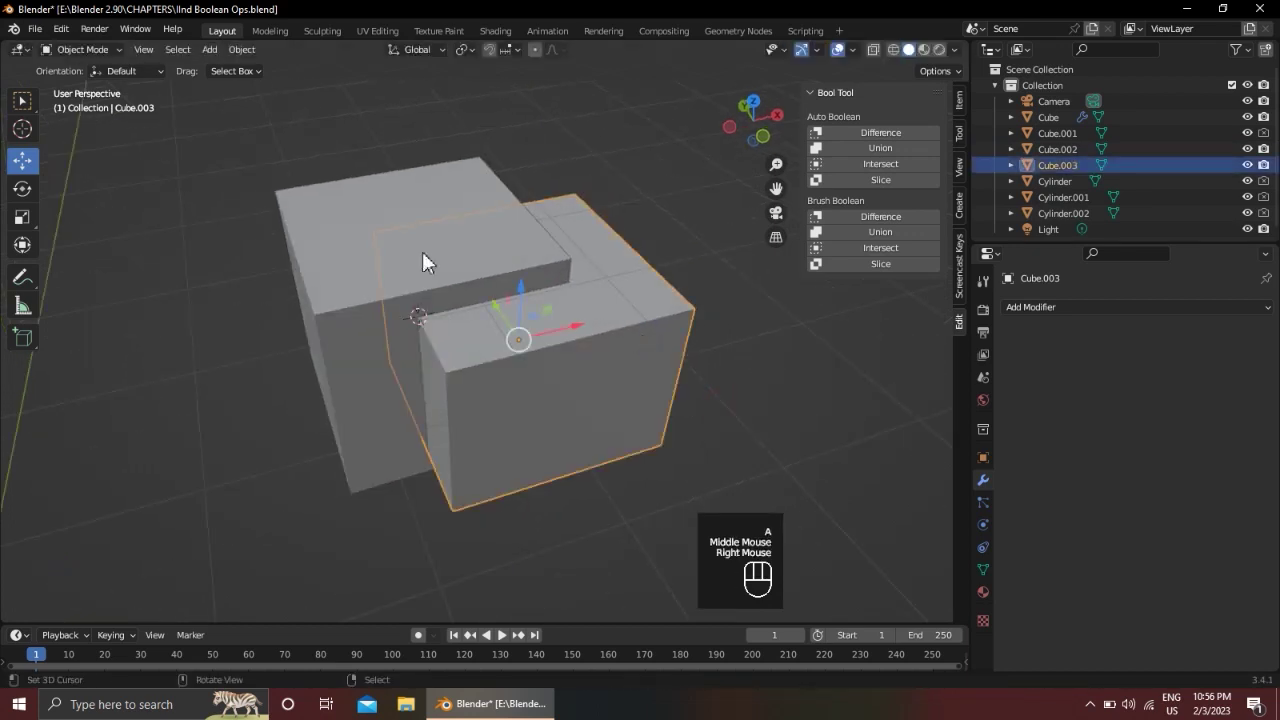
Try the Bool Tool brush Intersect with the shorter cube on the taller active cube, undo it and deselect everything
{"action": "right_click", "coordinate": [345, 210], "text": "shift"}
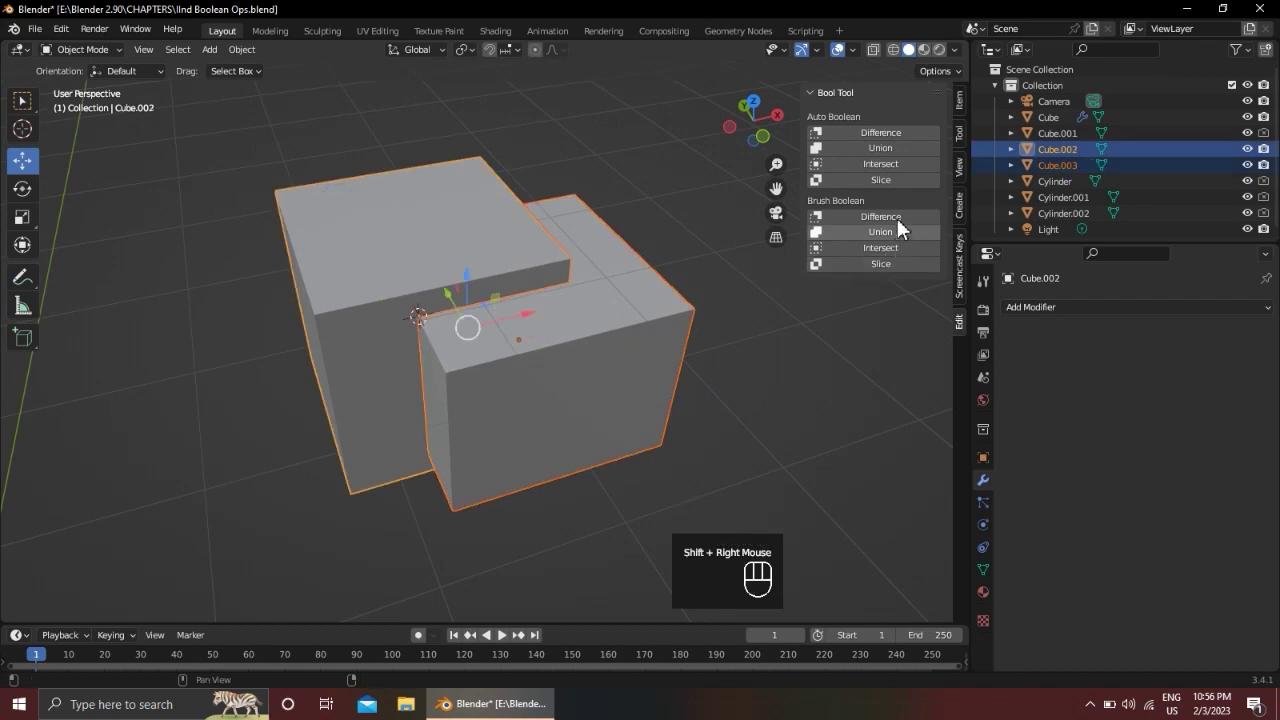
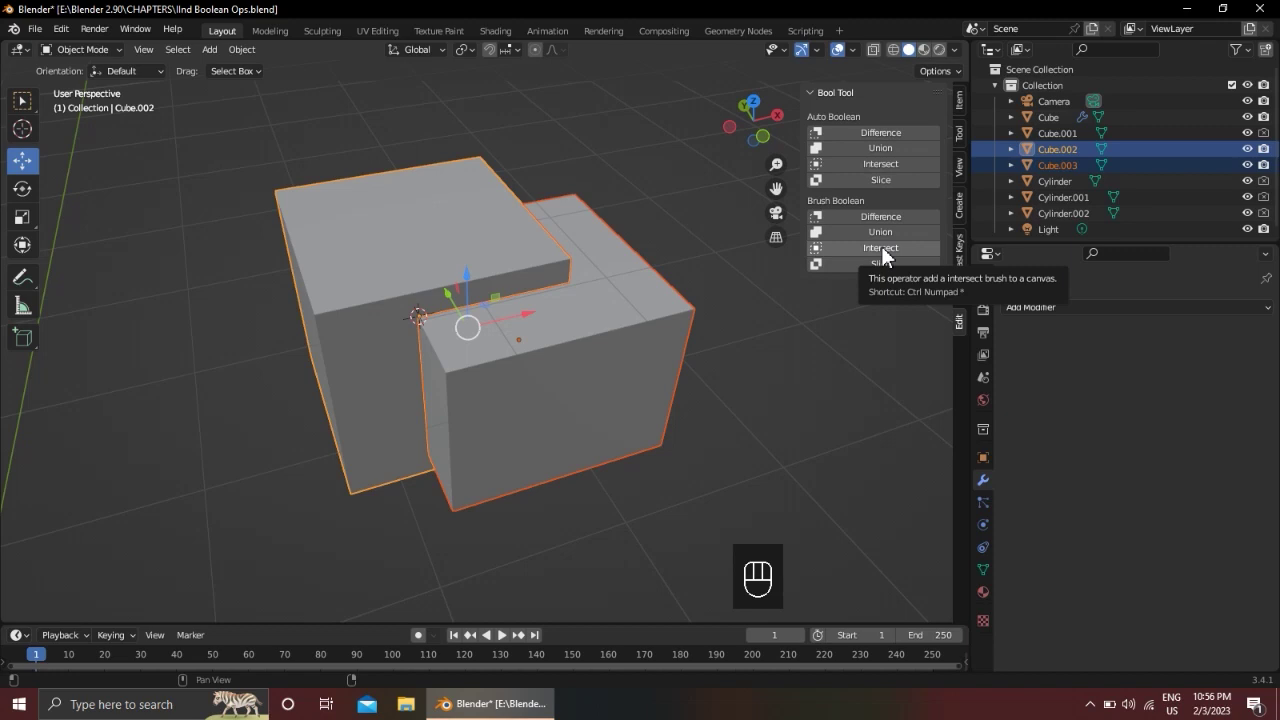
{"action": "left_click", "coordinate": [881, 247]}
{"action": "middle_click_drag", "start_coordinate": [518, 333], "coordinate": [497, 362]}
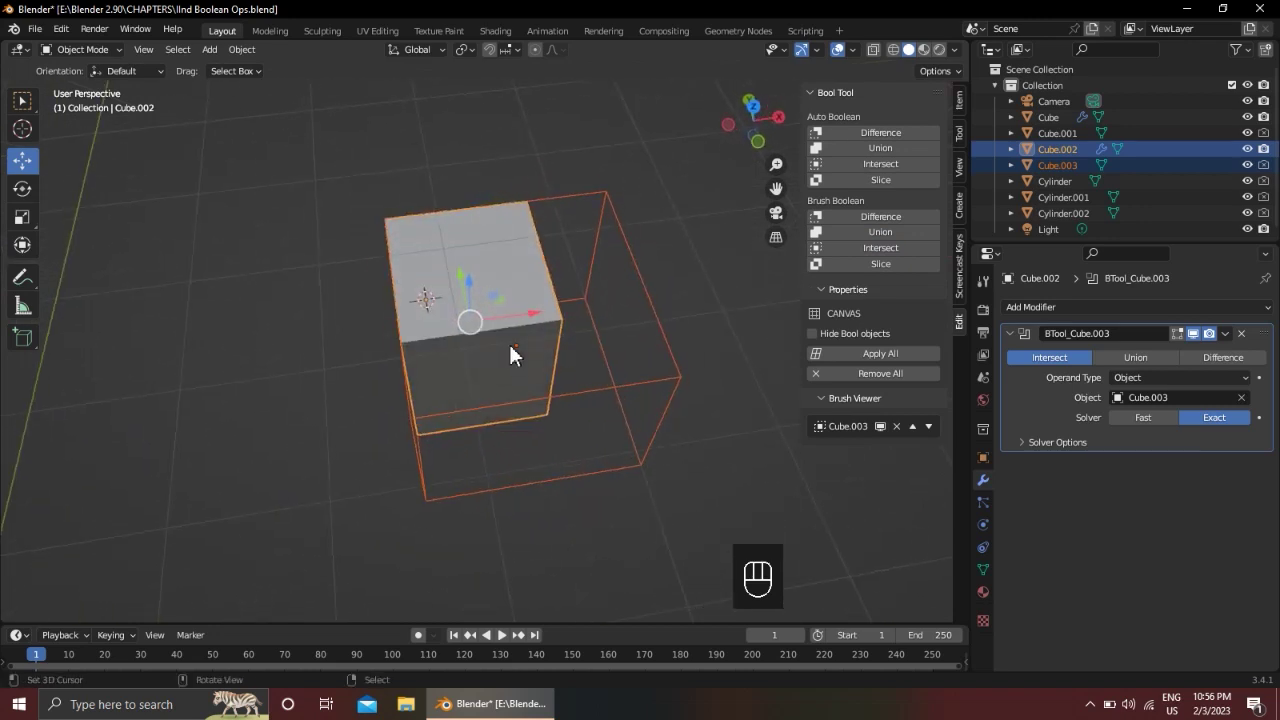
{"action": "middle_click_drag", "start_coordinate": [551, 371], "coordinate": [420, 338]}
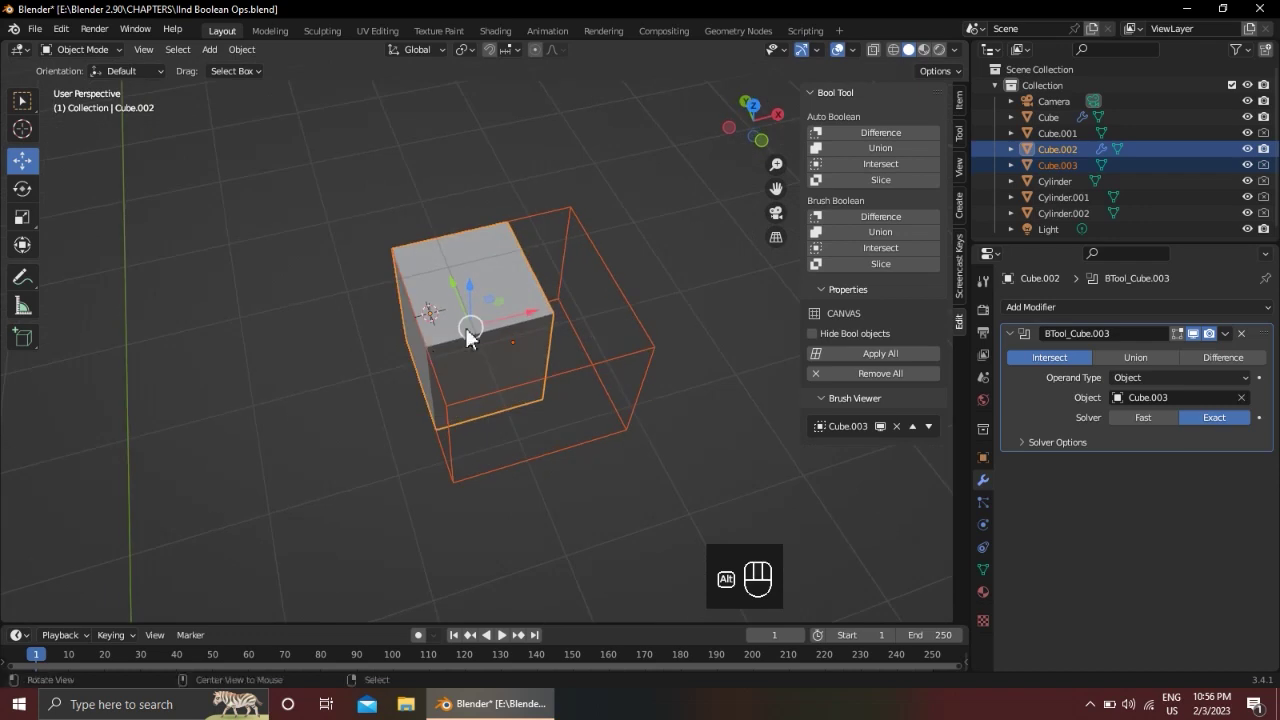
{"action": "key", "text": "ctrl+z"}
{"action": "key", "text": "a"}
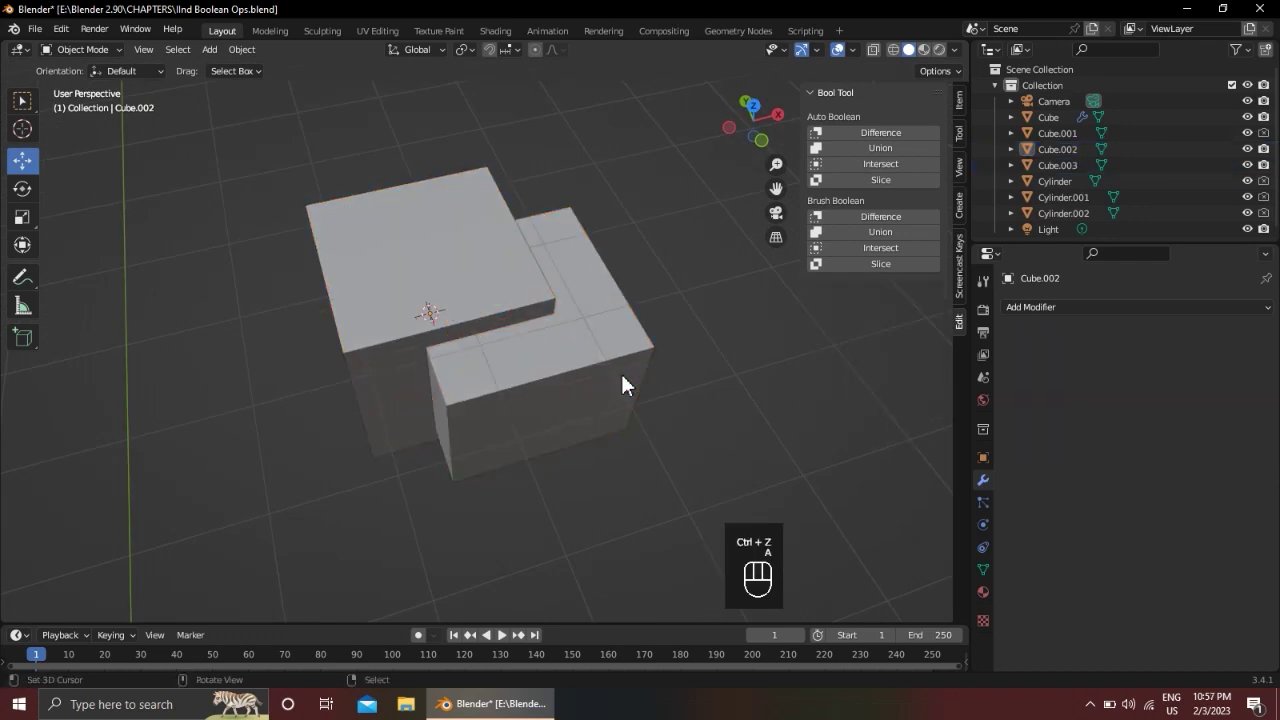
Select the shorter cube with the taller one active and apply the Bool Tool brush Intersect again
{"action": "scroll", "coordinate": [622, 374], "scroll_direction": "up", "scroll_amount": 2}
{"action": "right_click", "coordinate": [677, 330]}
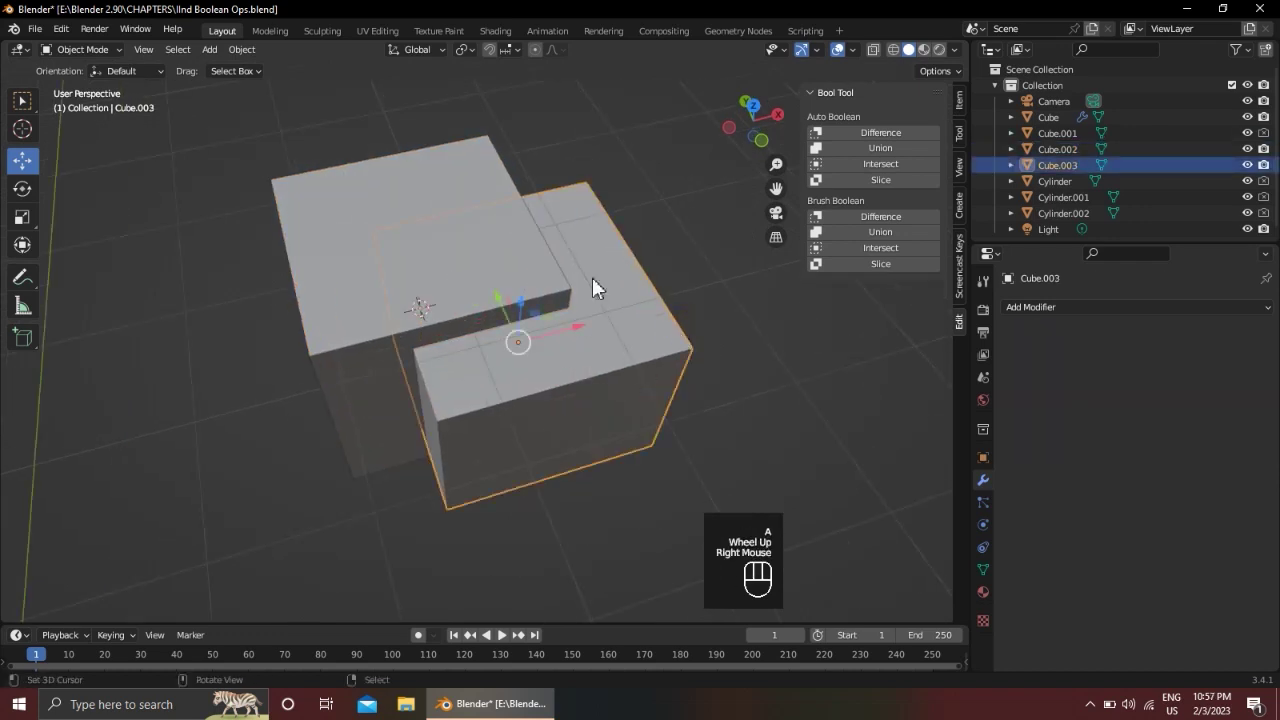
{"action": "right_click", "coordinate": [451, 177], "text": "shift"}
{"action": "left_click", "coordinate": [913, 253]}
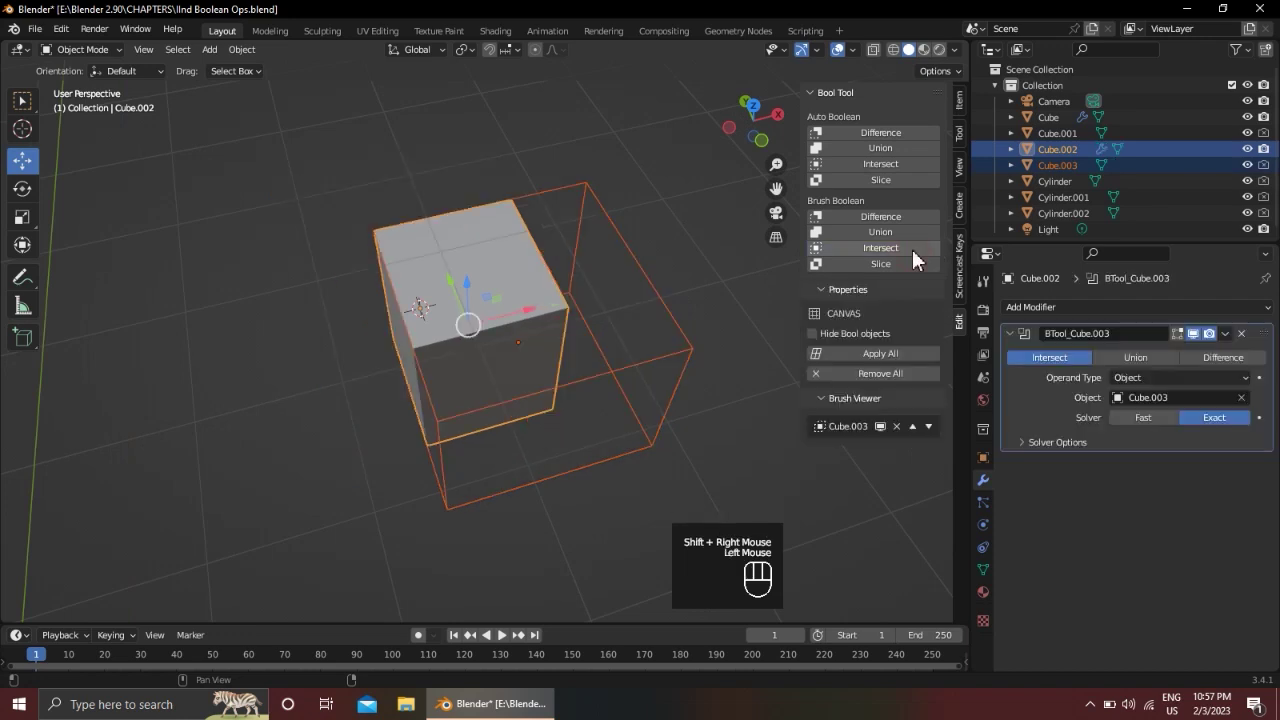
Delete the intersected cube together with its brush cube
{"action": "left_click", "coordinate": [1092, 704]}
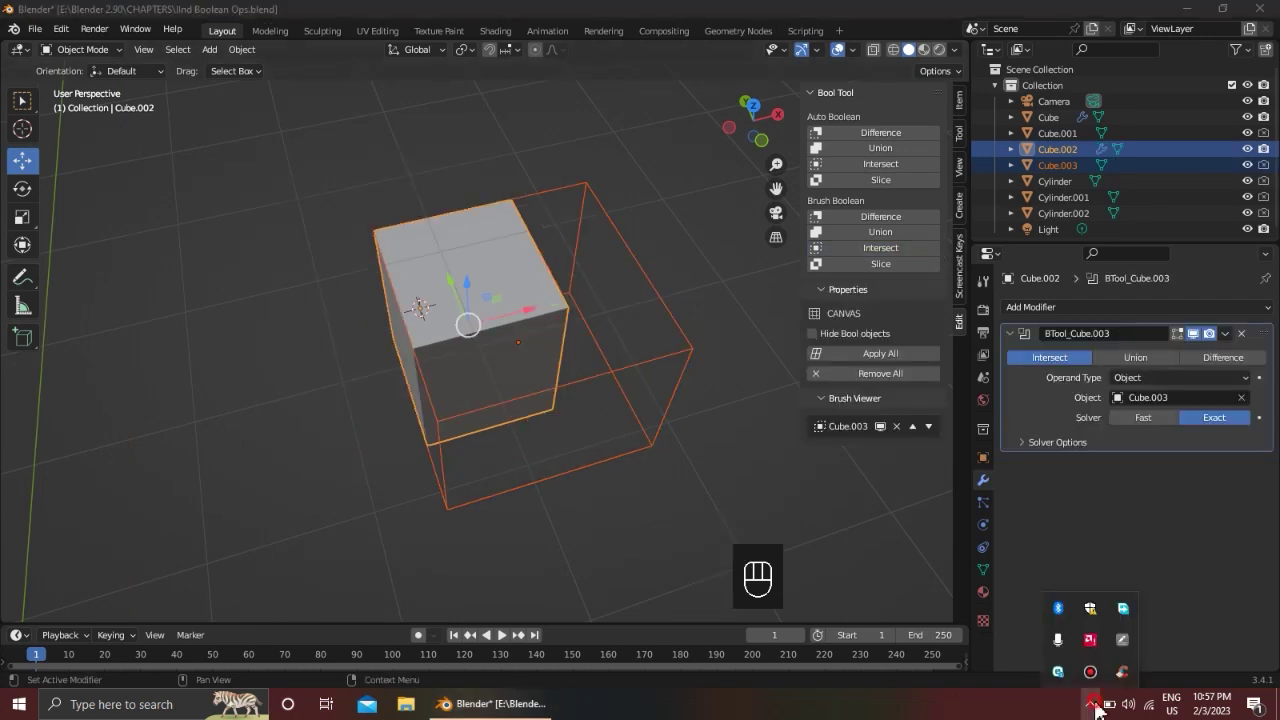
{"action": "scroll", "coordinate": [547, 289], "scroll_direction": "down", "scroll_amount": 2}
{"action": "middle_click_drag", "start_coordinate": [496, 358], "coordinate": [552, 304], "text": "alt+shift"}
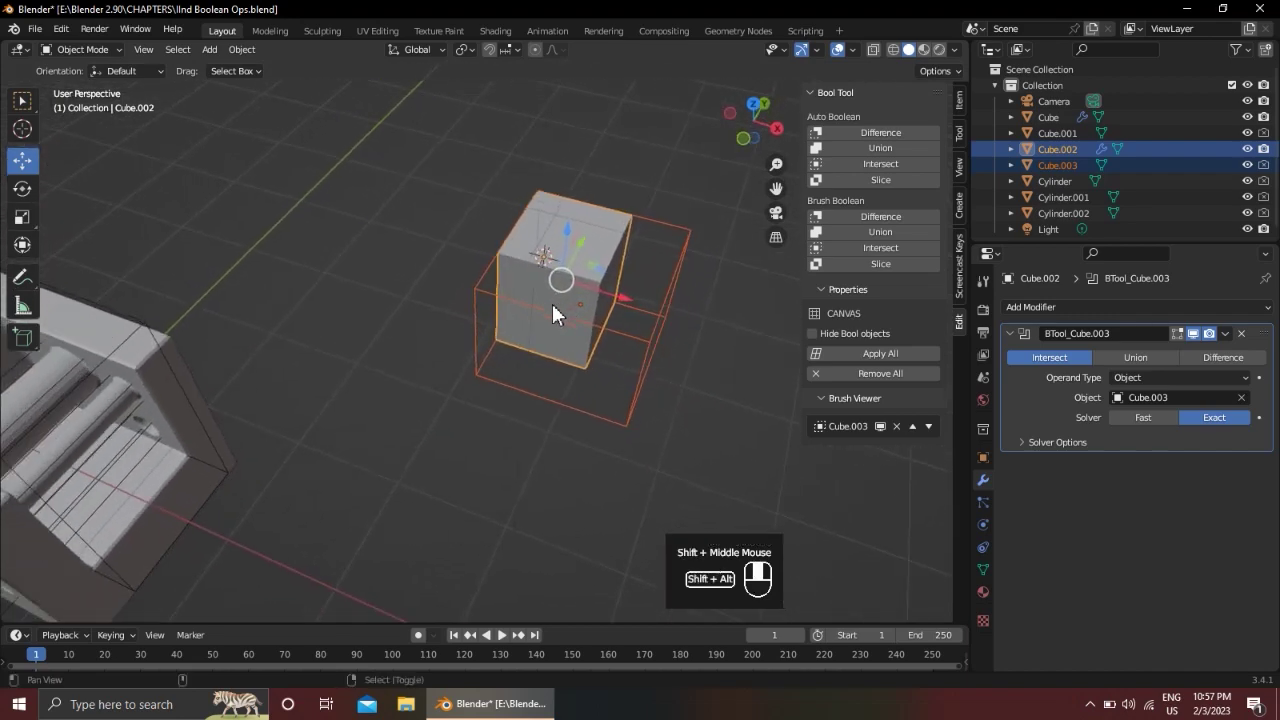
{"action": "key", "text": "x"}
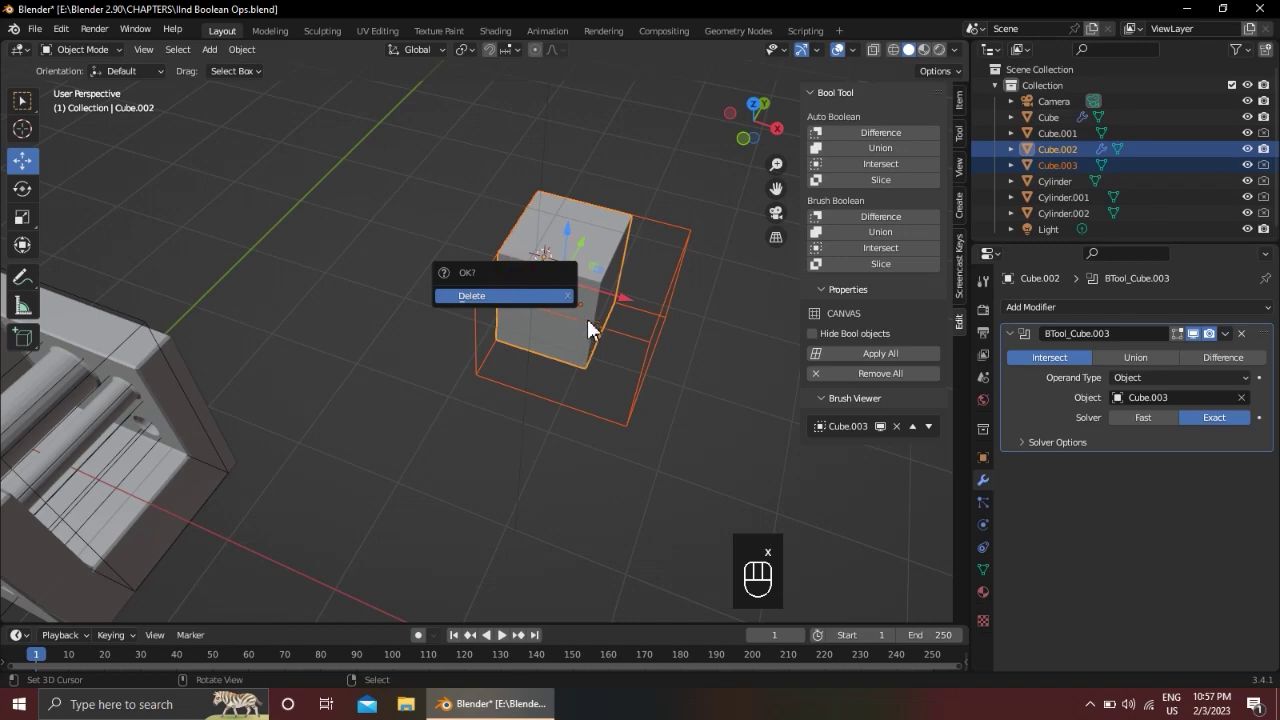
{"action": "right_click", "coordinate": [568, 294]}
Select the notched cube, frame it in the view and examine its cutout, cylinders and holes
{"action": "key", "text": "KP_1"}
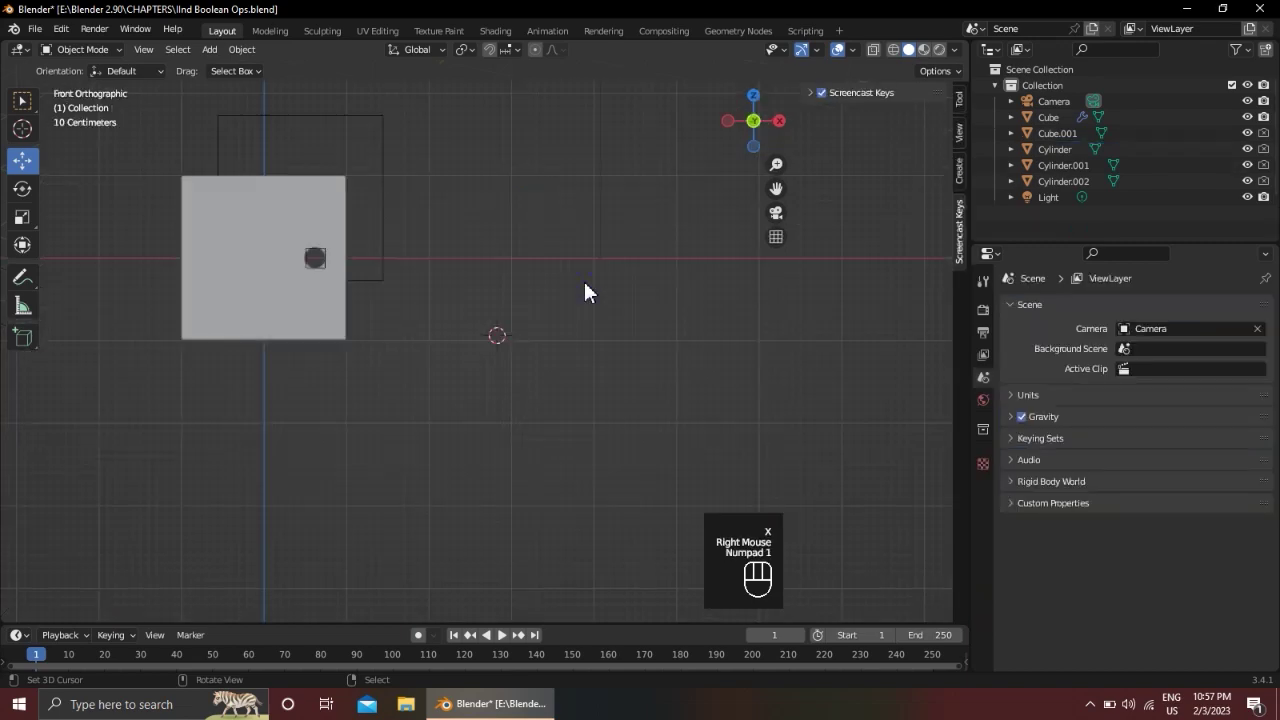
{"action": "middle_click_drag", "start_coordinate": [585, 283], "coordinate": [438, 284], "text": "shift"}
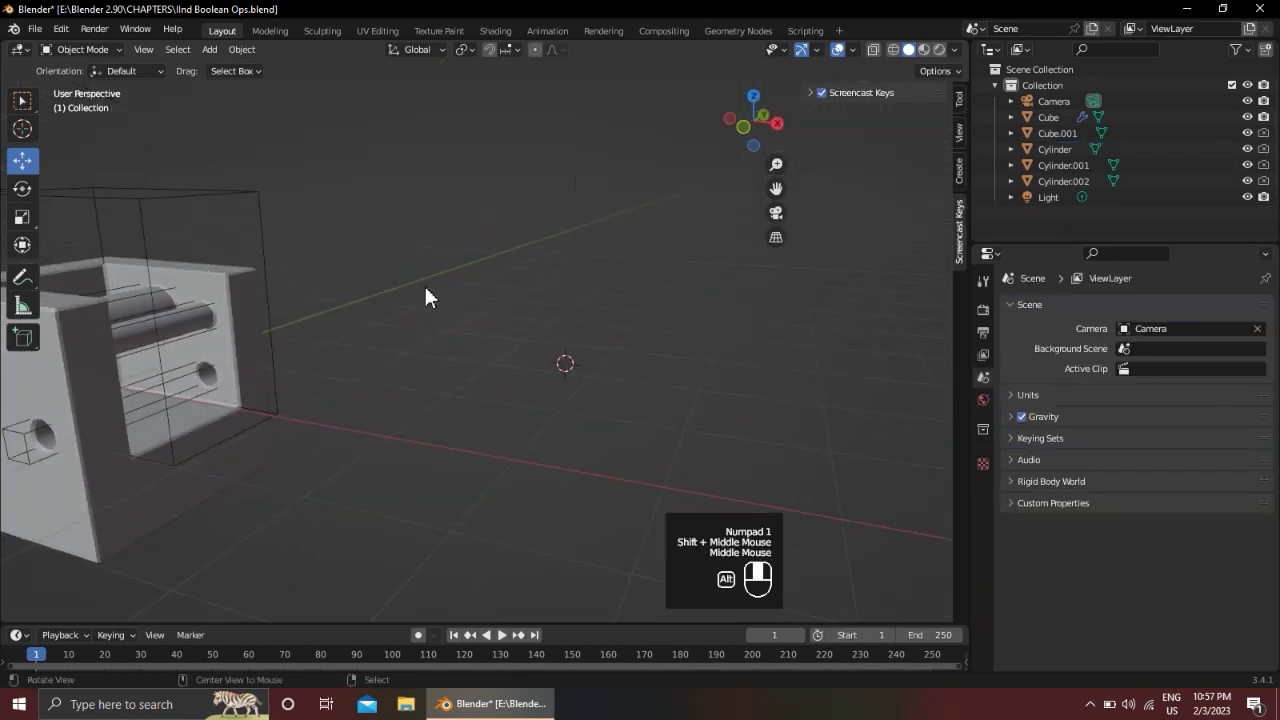
{"action": "right_click", "coordinate": [248, 304]}
{"action": "key", "text": "KP_Decimal"}
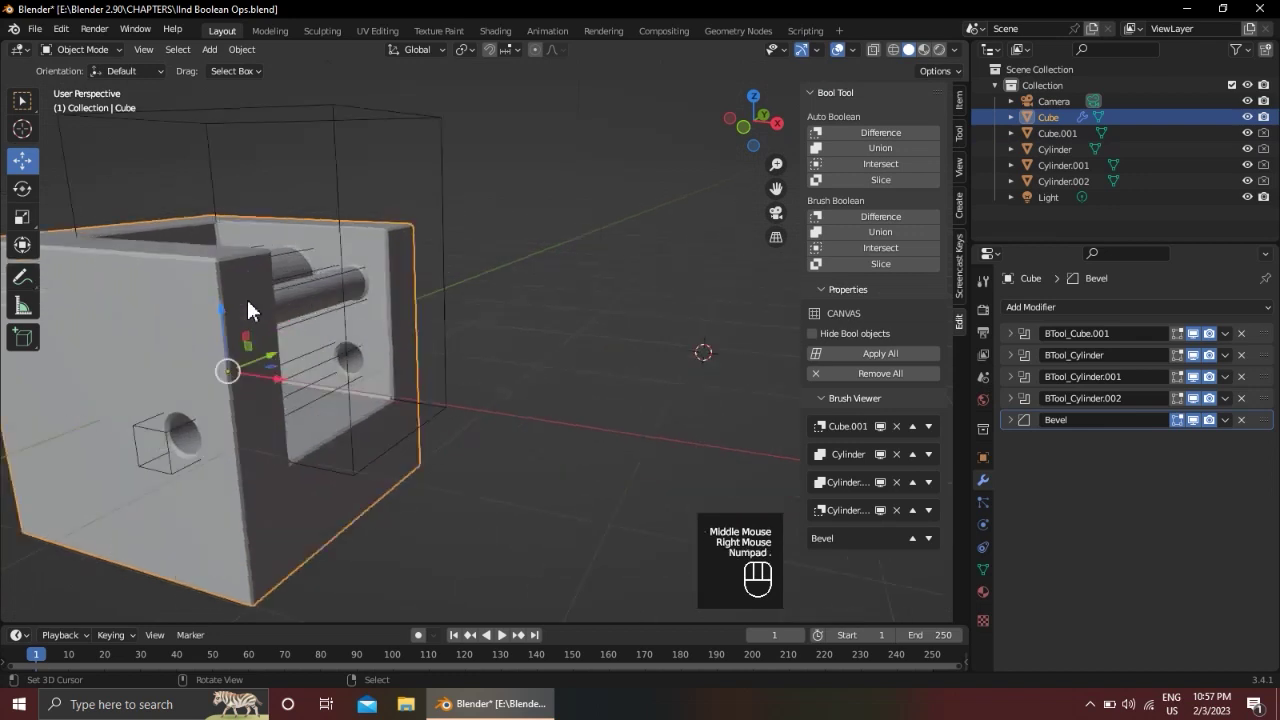
{"action": "scroll", "coordinate": [248, 300], "scroll_direction": "down", "scroll_amount": 2}
{"action": "middle_click_drag", "start_coordinate": [437, 254], "coordinate": [393, 279]}
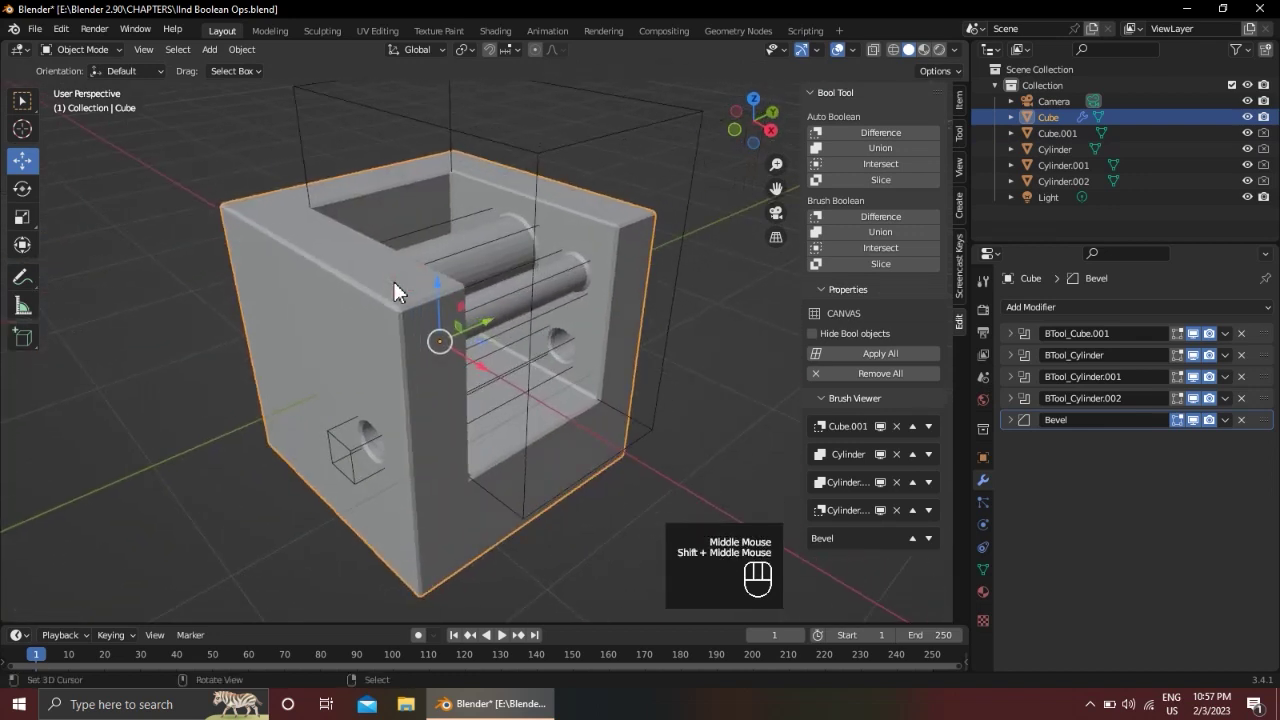
{"action": "middle_click_drag", "start_coordinate": [393, 275], "coordinate": [470, 318]}
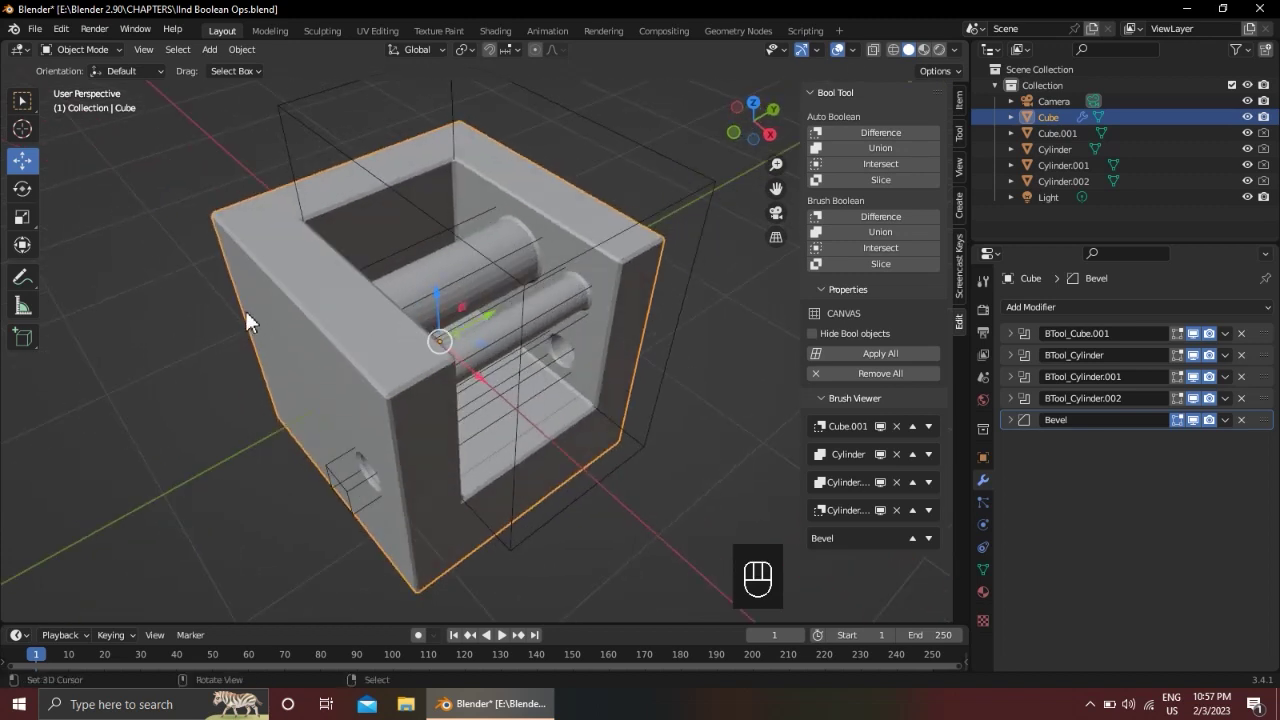
Reselect the notched cube, show its material properties and collapse the Surface section
{"action": "key", "text": "alt+a"}
{"action": "right_click", "coordinate": [229, 235]}
{"action": "left_click", "coordinate": [984, 592]}
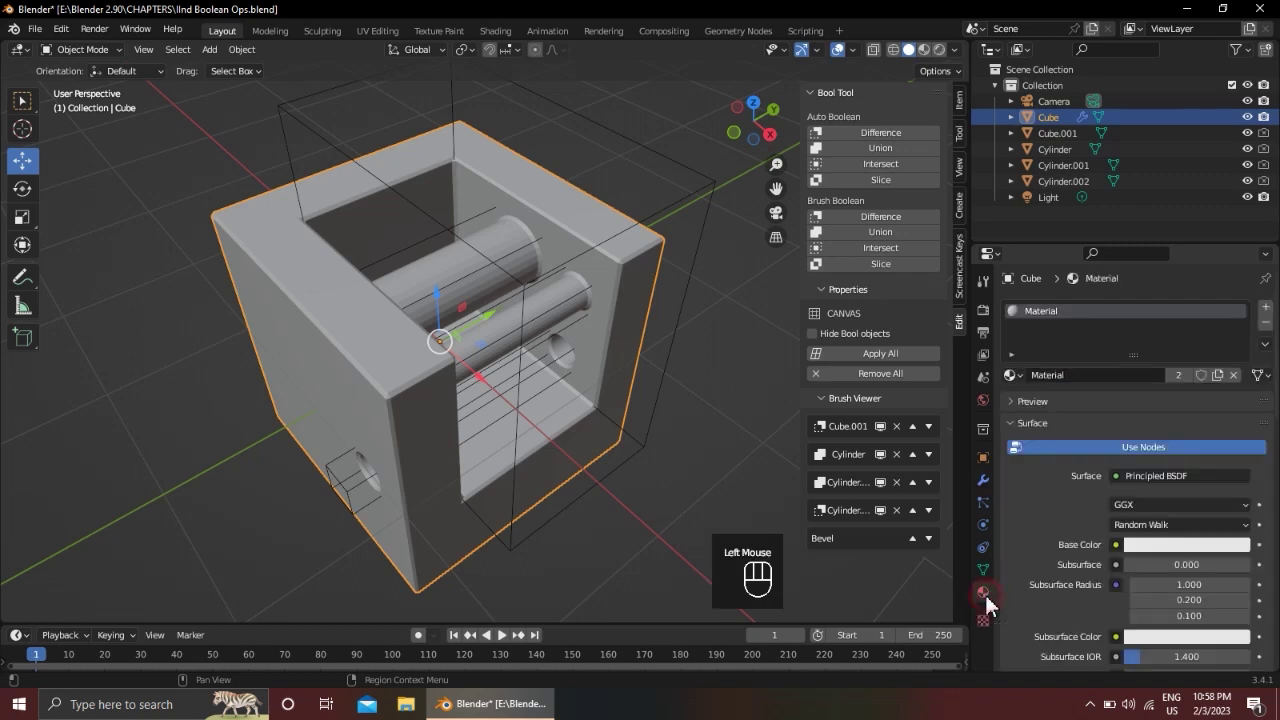
{"action": "left_click", "coordinate": [1038, 423]}
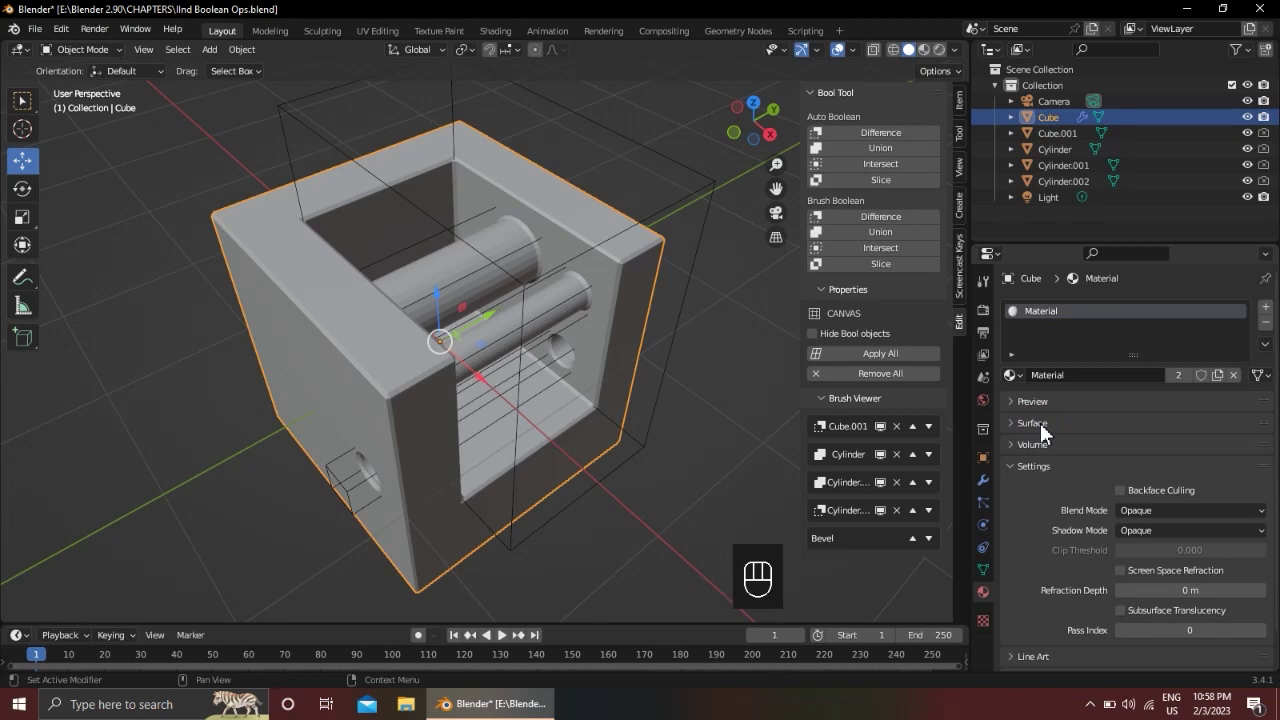
Select the brush cube Cube.001 in place of the notched cube and expand the Surface section of its material properties
{"action": "key", "text": "alt+a"}
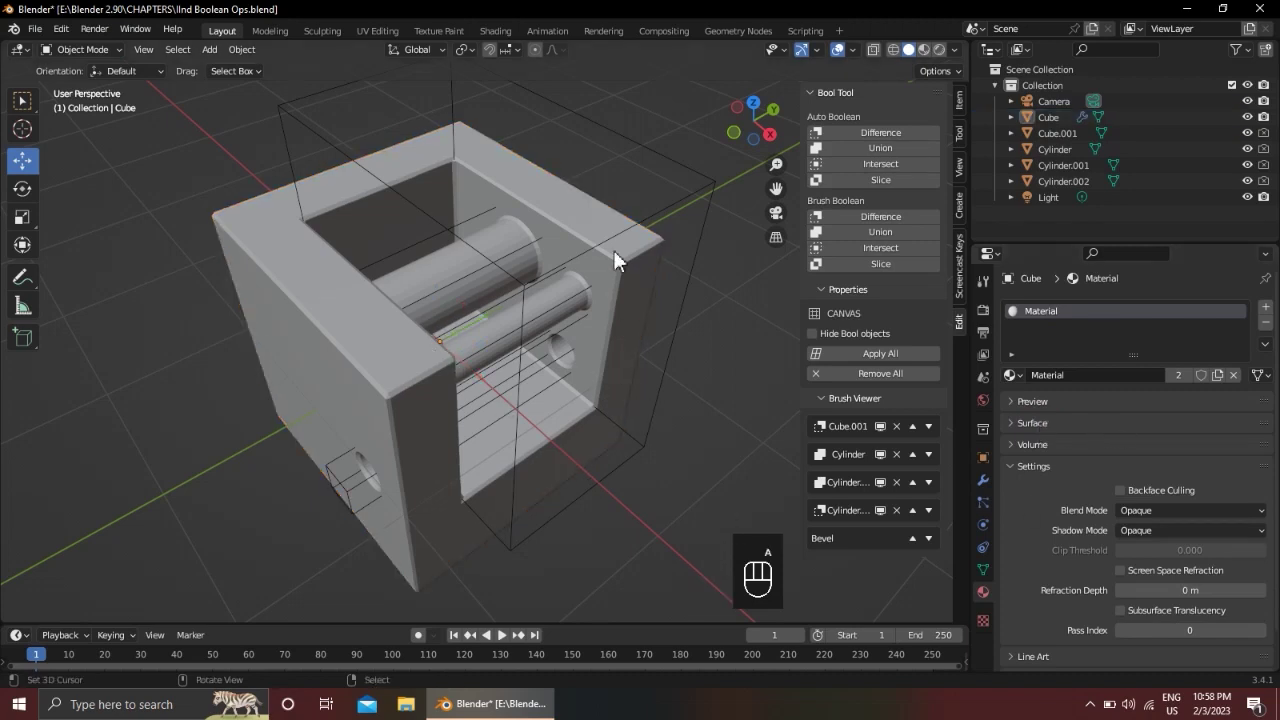
{"action": "right_click", "coordinate": [625, 251]}
{"action": "left_click", "coordinate": [990, 254]}
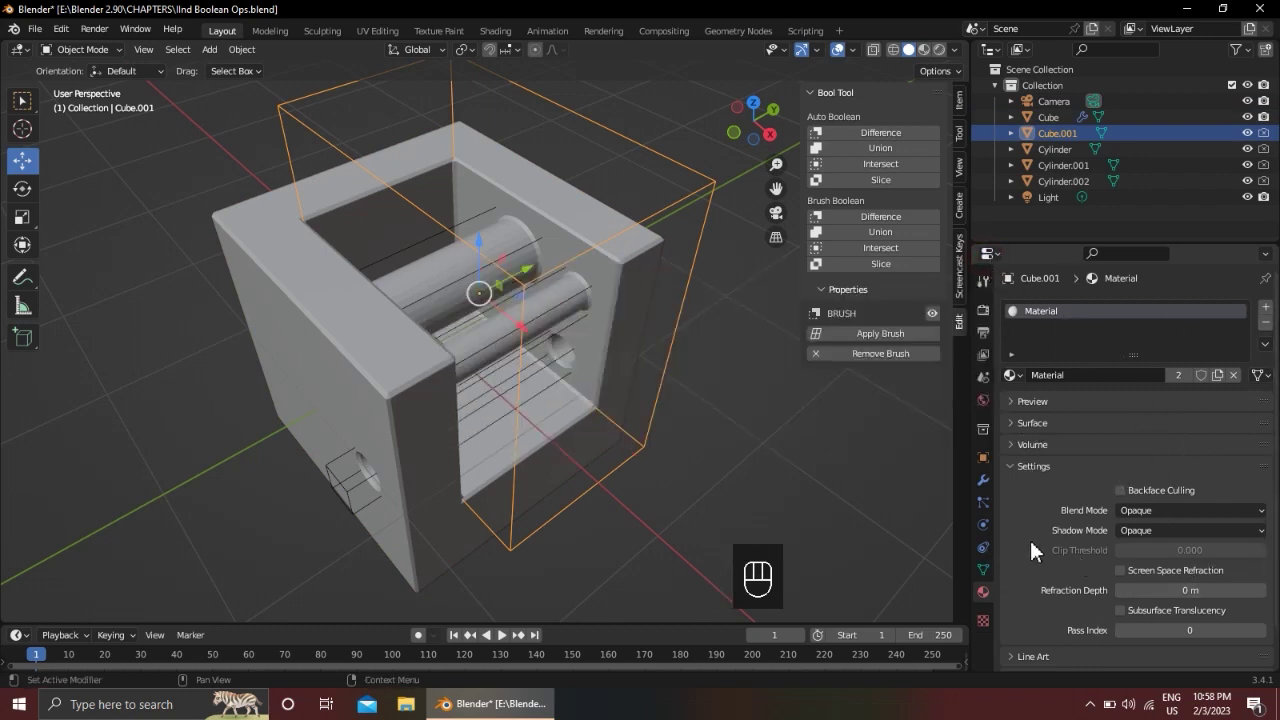
{"action": "scroll", "coordinate": [1030, 540], "scroll_direction": "down", "scroll_amount": 1}
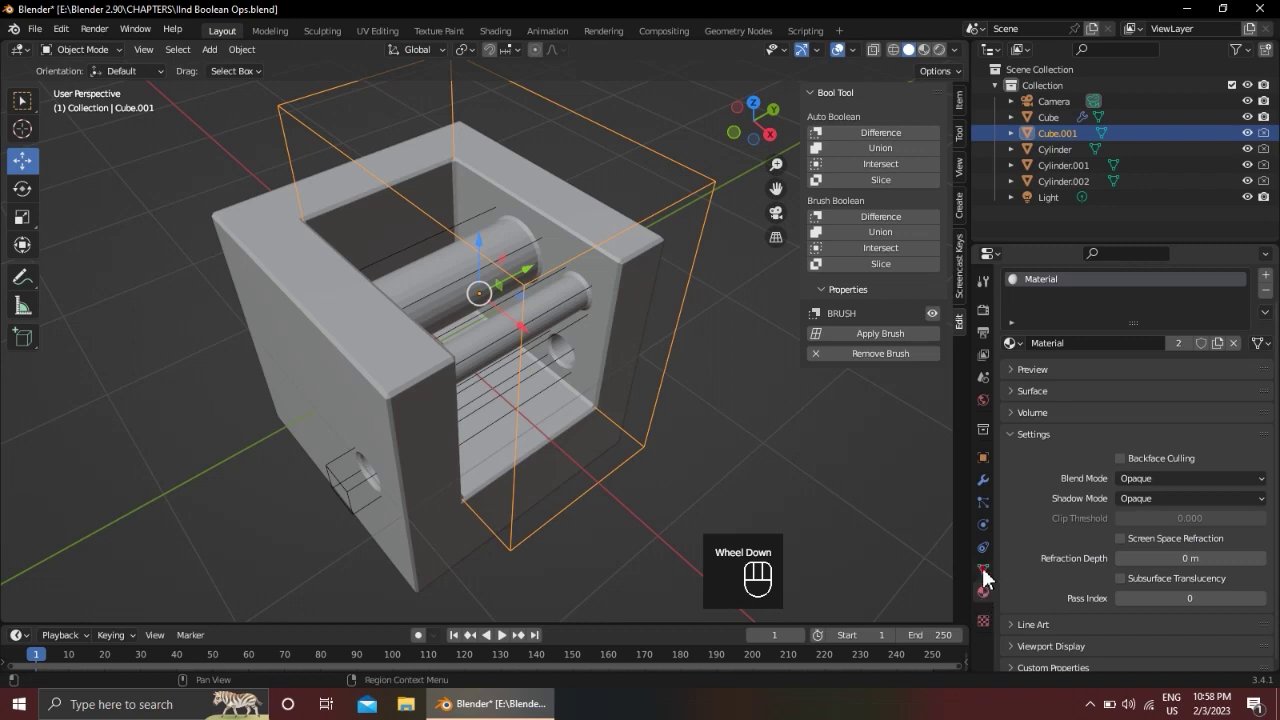
{"action": "left_click", "coordinate": [983, 569]}
{"action": "left_click", "coordinate": [984, 592]}
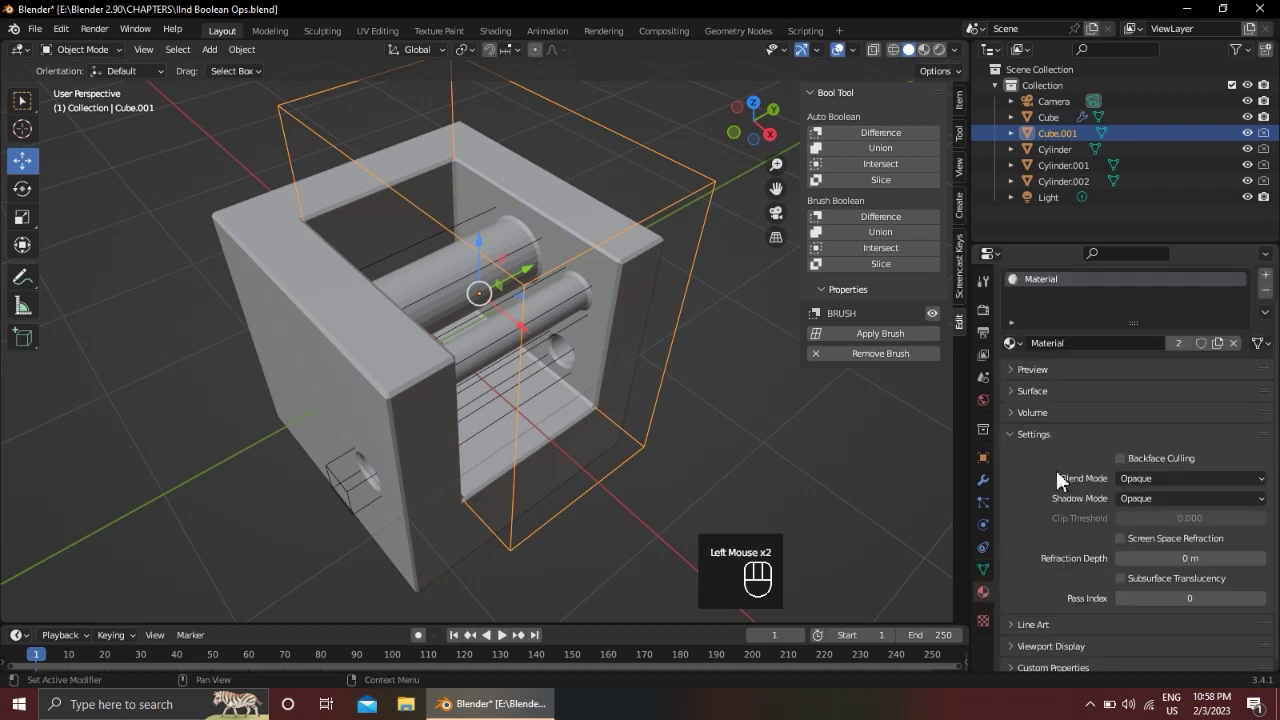
{"action": "left_click", "coordinate": [1060, 391]}
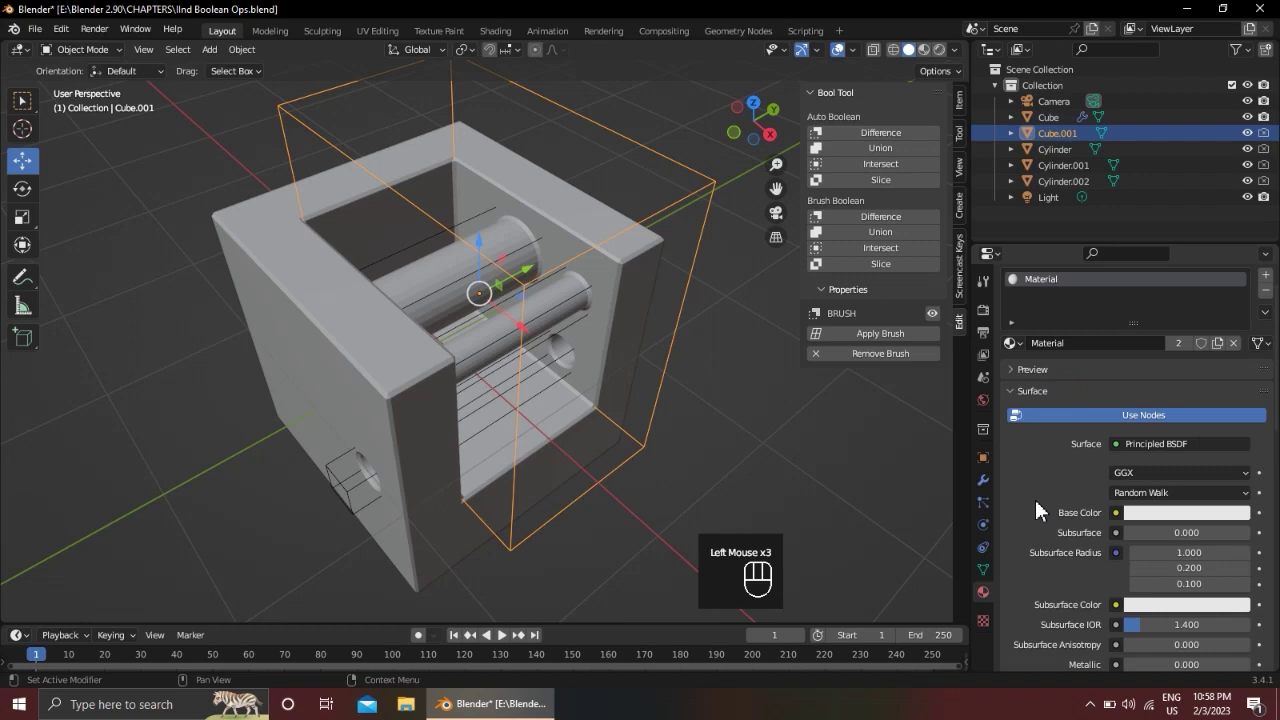
{"action": "scroll", "coordinate": [1035, 498], "scroll_direction": "down", "scroll_amount": 1}
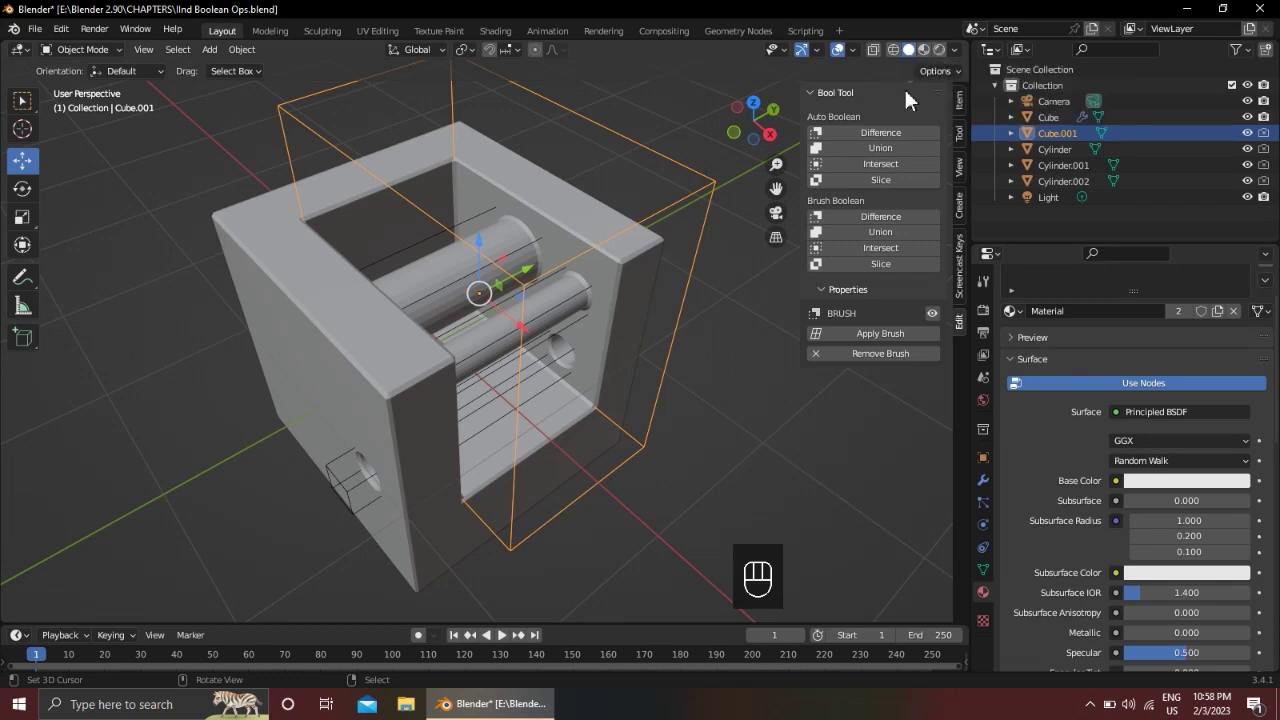
Switch the viewport shading to Material Preview and inspect the notched cube from several angles
{"action": "left_click", "coordinate": [891, 50]}
{"action": "left_click", "coordinate": [906, 52]}
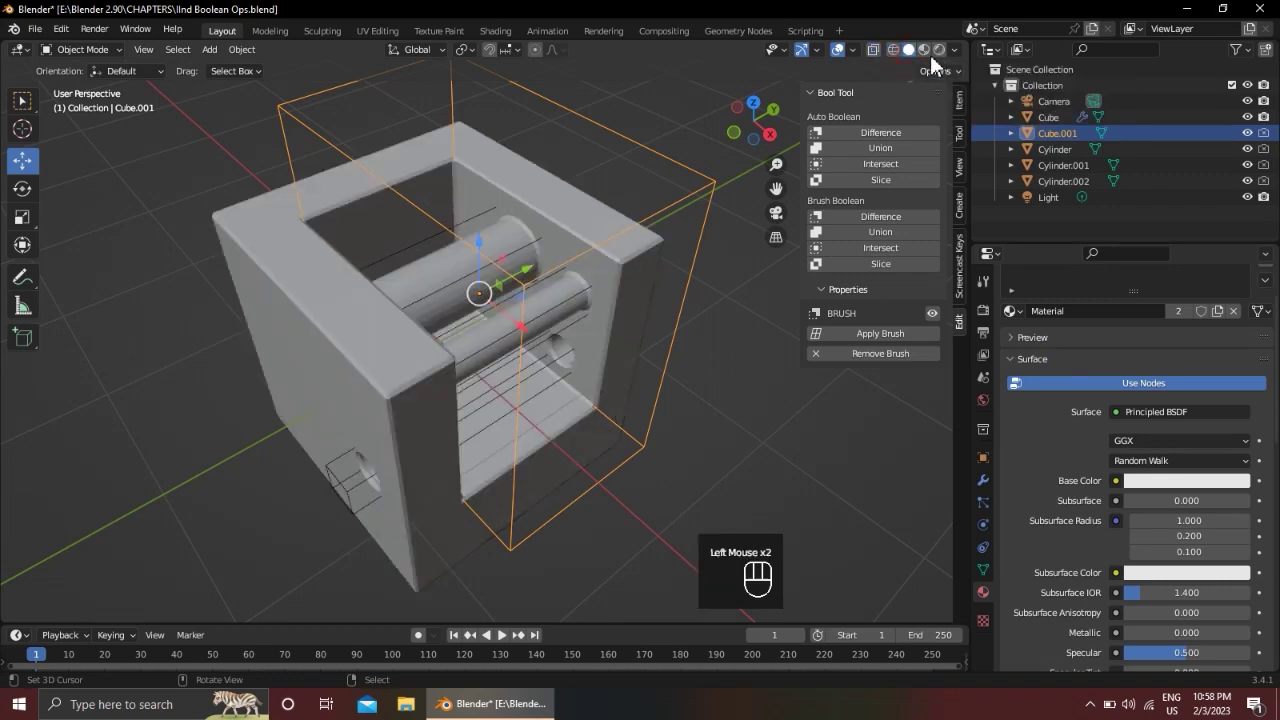
{"action": "left_click", "coordinate": [926, 56]}
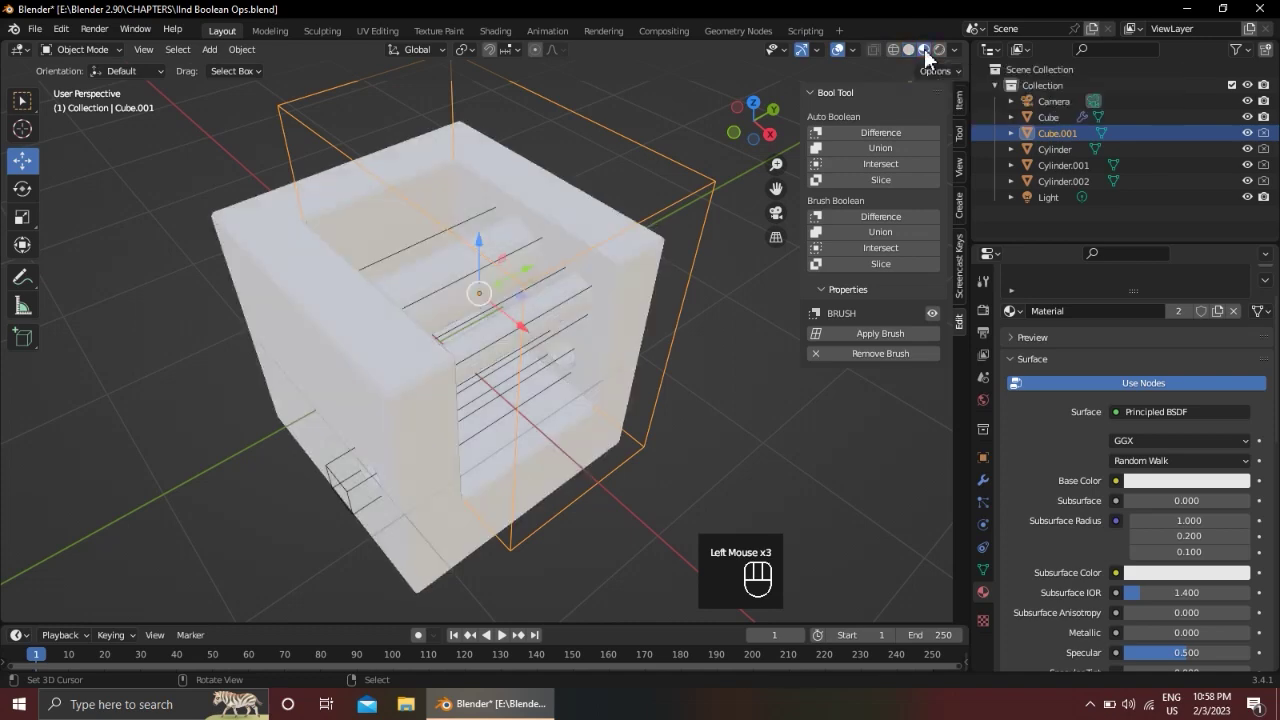
{"action": "scroll", "coordinate": [689, 205], "scroll_direction": "down", "scroll_amount": 1}
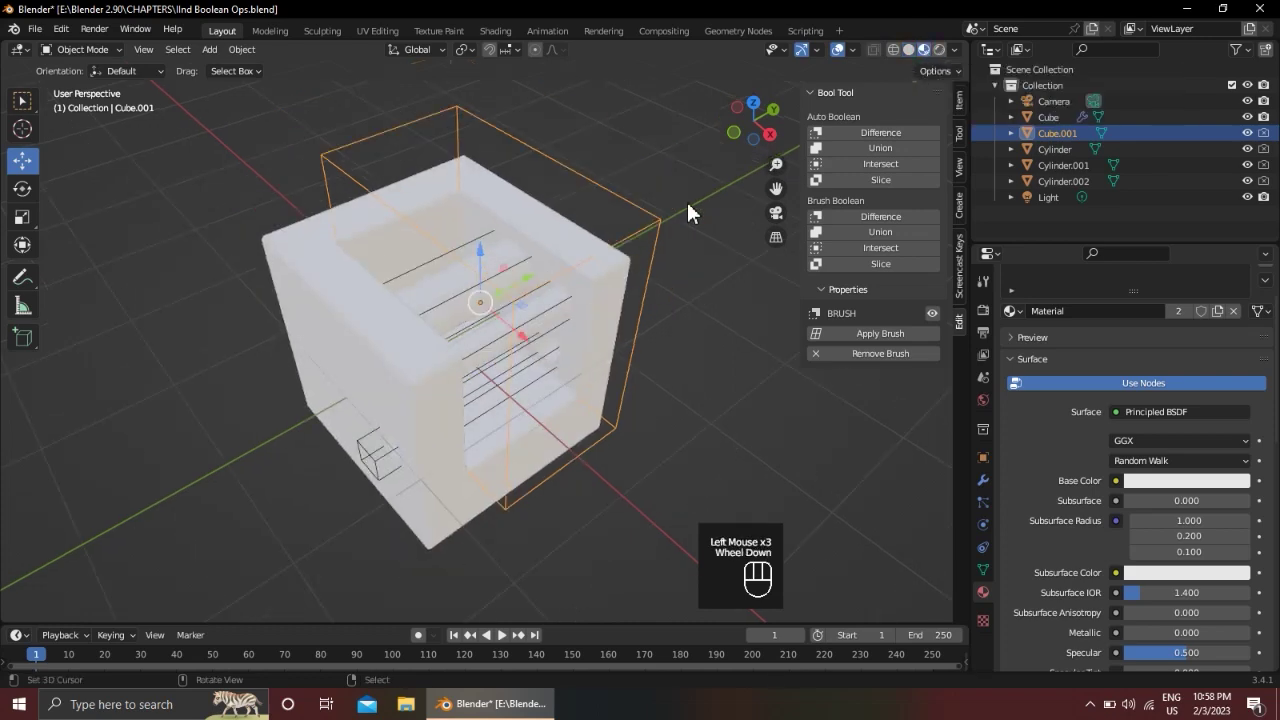
{"action": "middle_click_drag", "start_coordinate": [481, 310], "coordinate": [556, 280]}
{"action": "middle_click", "coordinate": [556, 280], "text": "shift"}
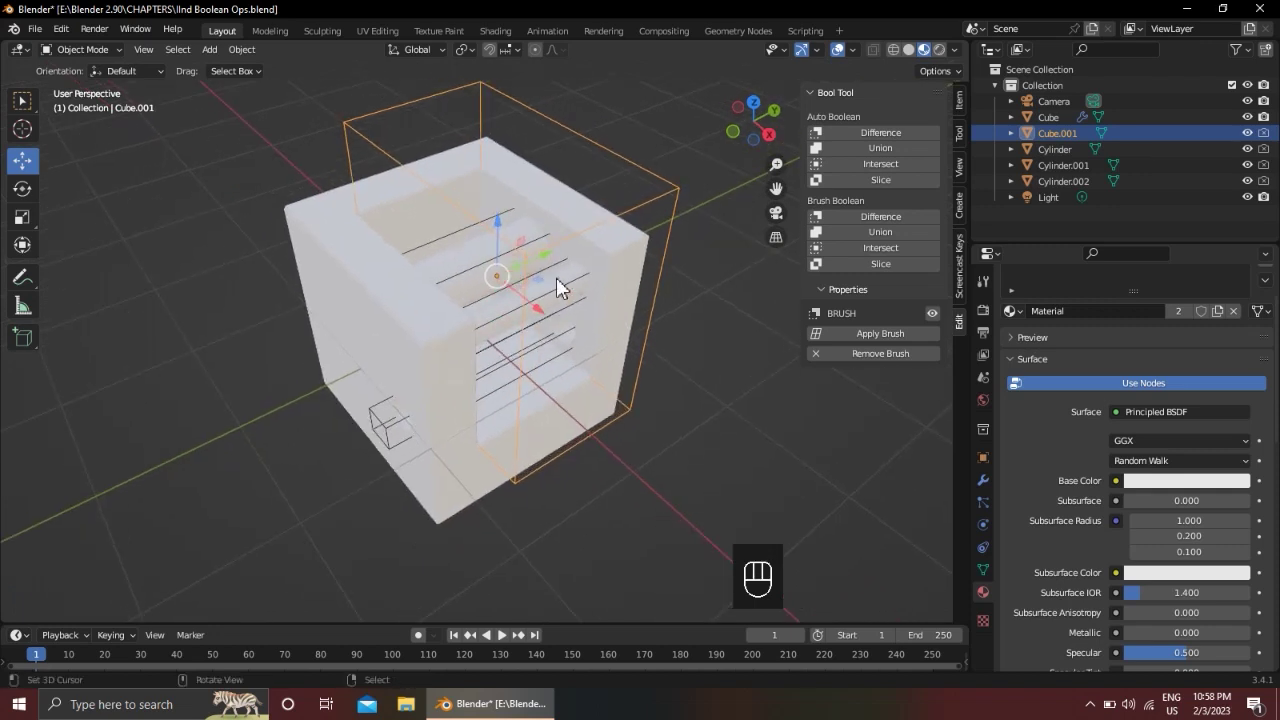
{"action": "scroll", "coordinate": [556, 277], "scroll_direction": "up", "scroll_amount": 1}
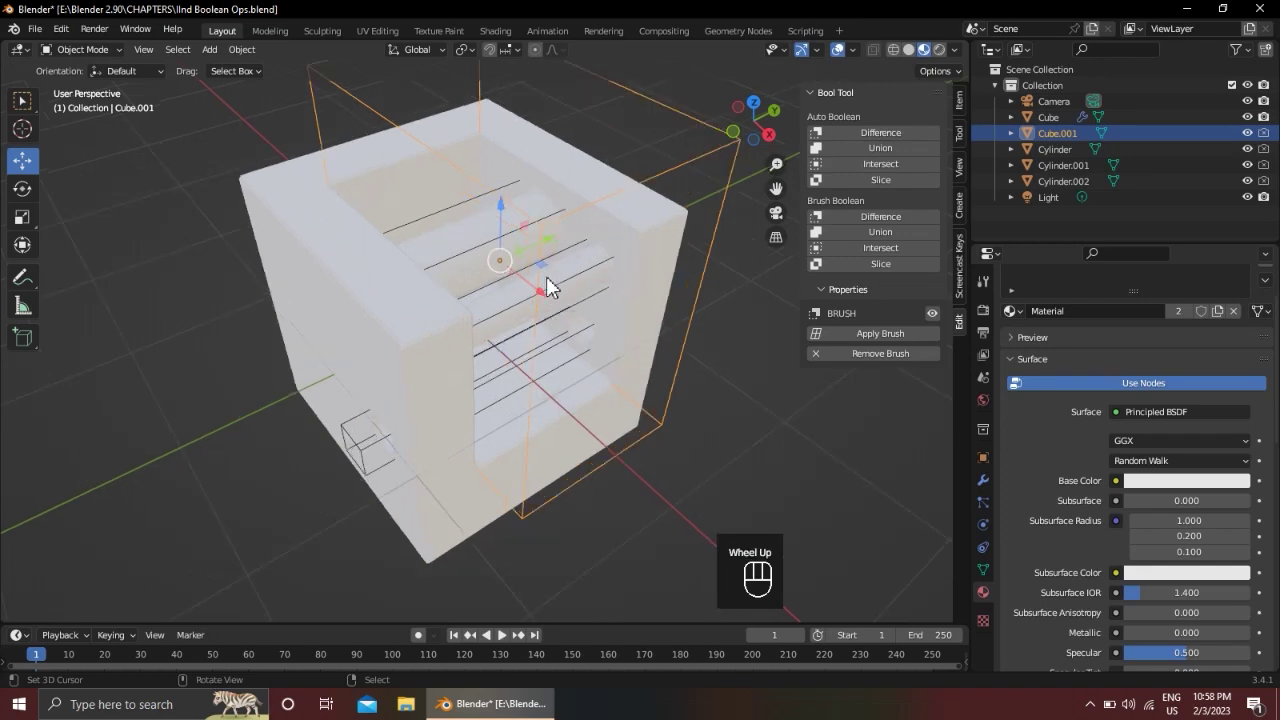
{"action": "middle_click_drag", "start_coordinate": [547, 277], "coordinate": [554, 293], "text": "shift"}
{"action": "mouse_move", "coordinate": [634, 263]}
{"action": "middle_mouse_down", "text": "alt"}
{"action": "mouse_move", "coordinate": [583, 220]}
{"action": "mouse_move", "coordinate": [634, 262]}
{"action": "middle_mouse_up", "text": "alt"}
{"action": "mouse_move", "coordinate": [620, 331]}
{"action": "middle_mouse_down"}
{"action": "mouse_move", "coordinate": [586, 329]}
{"action": "mouse_move", "coordinate": [604, 338]}
{"action": "middle_mouse_up"}
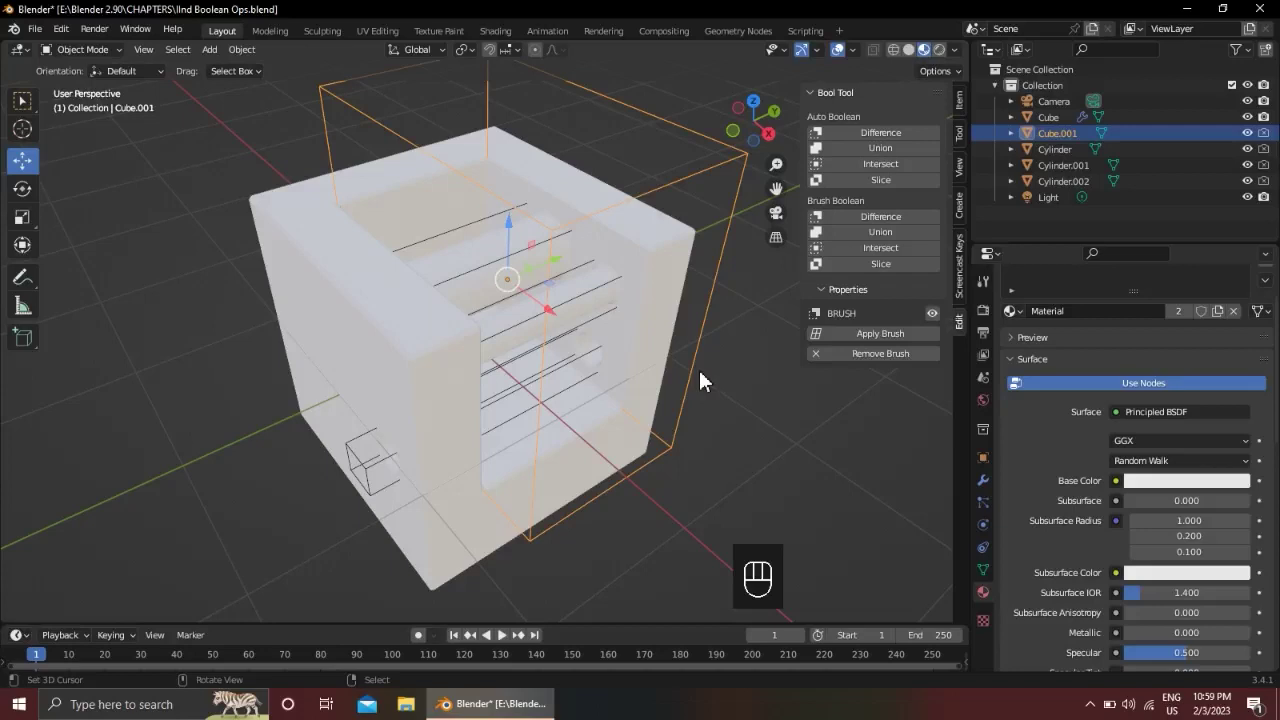
Set the material's base color to a pinkish red with a hue of about 0.99 and a saturation of about 0.95
{"action": "left_click", "coordinate": [1155, 481]}
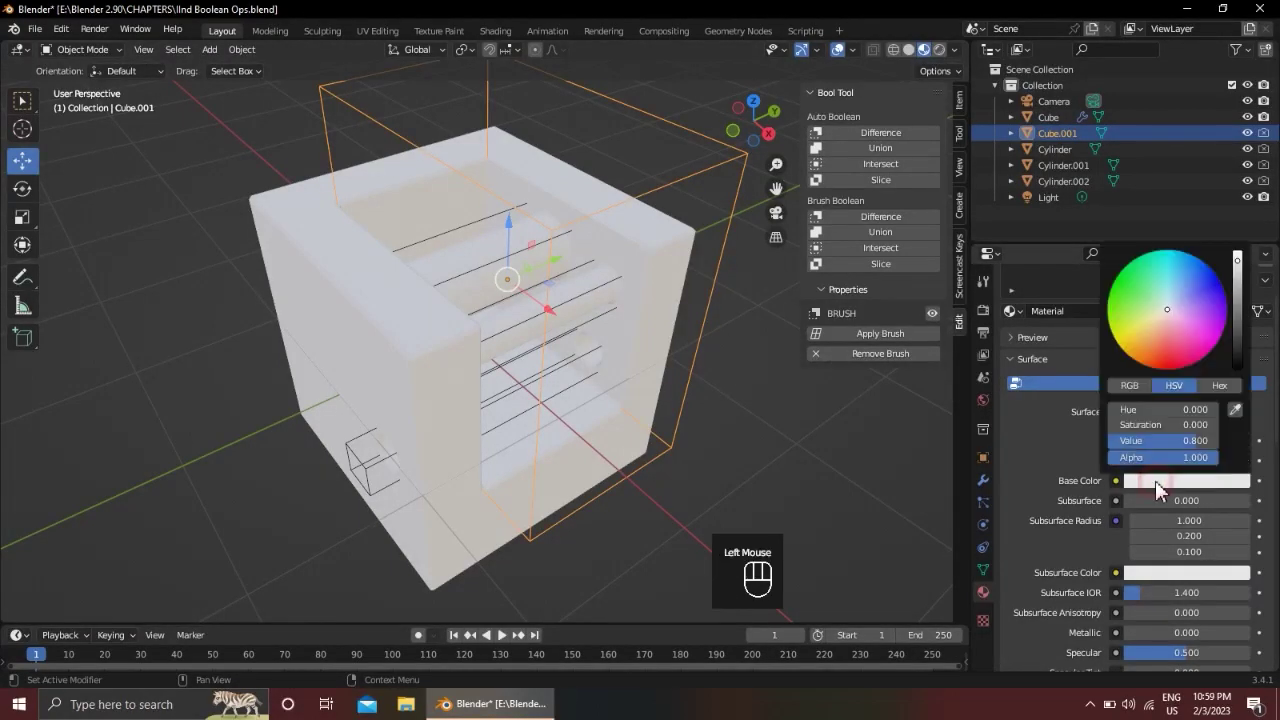
{"action": "left_click", "coordinate": [1188, 341]}
{"action": "mouse_move", "coordinate": [1188, 341]}
{"action": "left_mouse_down"}
{"action": "mouse_move", "coordinate": [1181, 357]}
{"action": "mouse_move", "coordinate": [1154, 349]}
{"action": "mouse_move", "coordinate": [1177, 362]}
{"action": "left_mouse_up"}
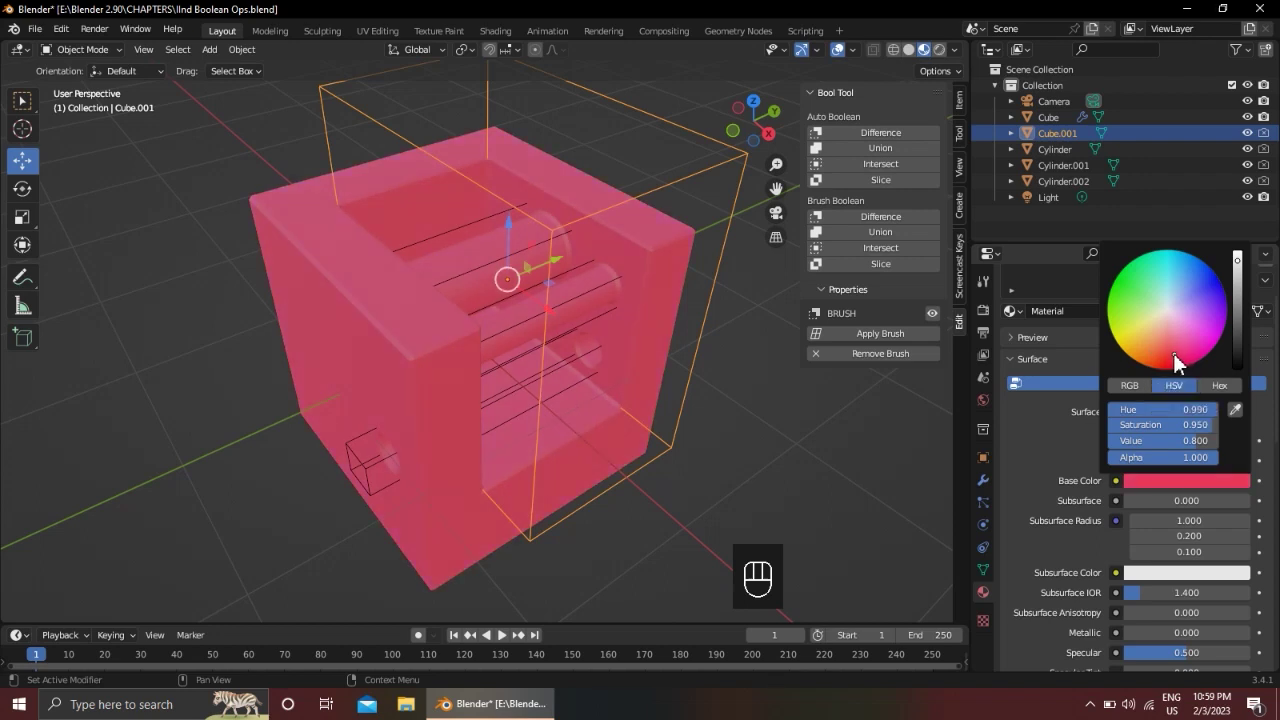
{"action": "middle_click_drag", "start_coordinate": [575, 384], "coordinate": [600, 338], "text": "alt"}
{"action": "scroll", "coordinate": [1049, 429], "scroll_direction": "down", "scroll_amount": 1}
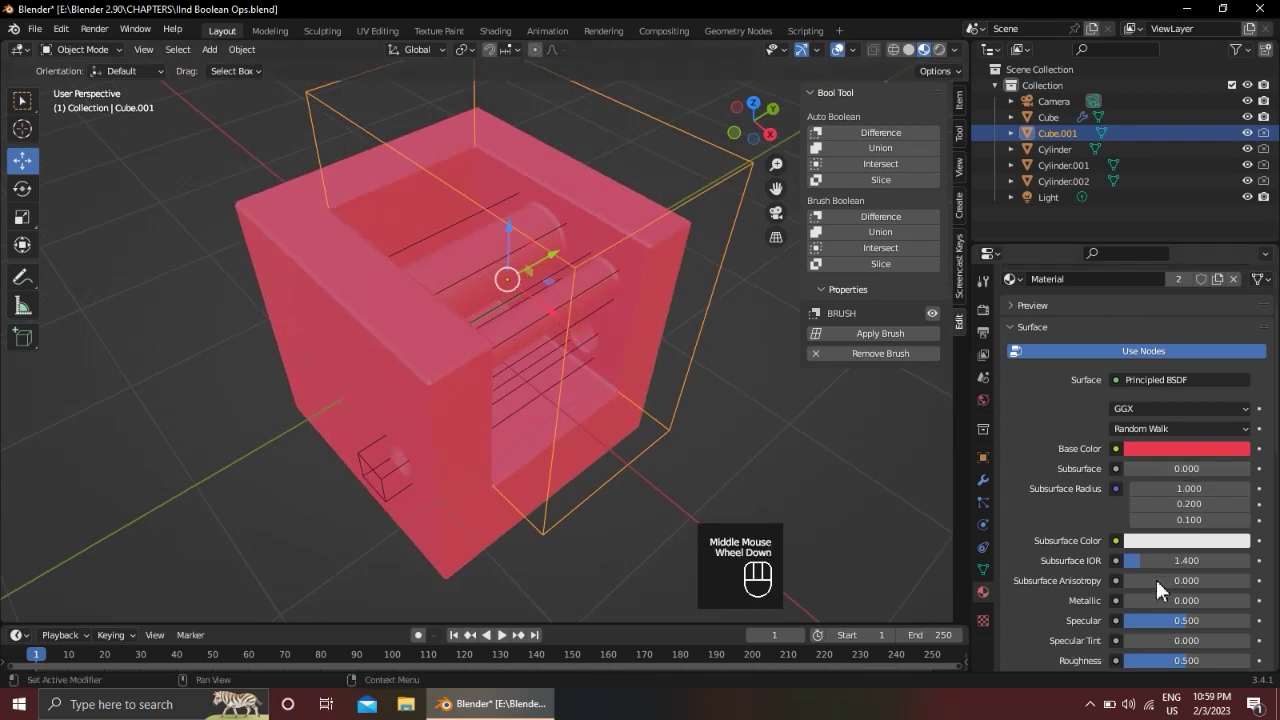
{"action": "scroll", "coordinate": [1060, 535], "scroll_direction": "down", "scroll_amount": 1}
{"action": "left_click_drag", "start_coordinate": [557, 365], "coordinate": [356, 346], "text": "alt"}
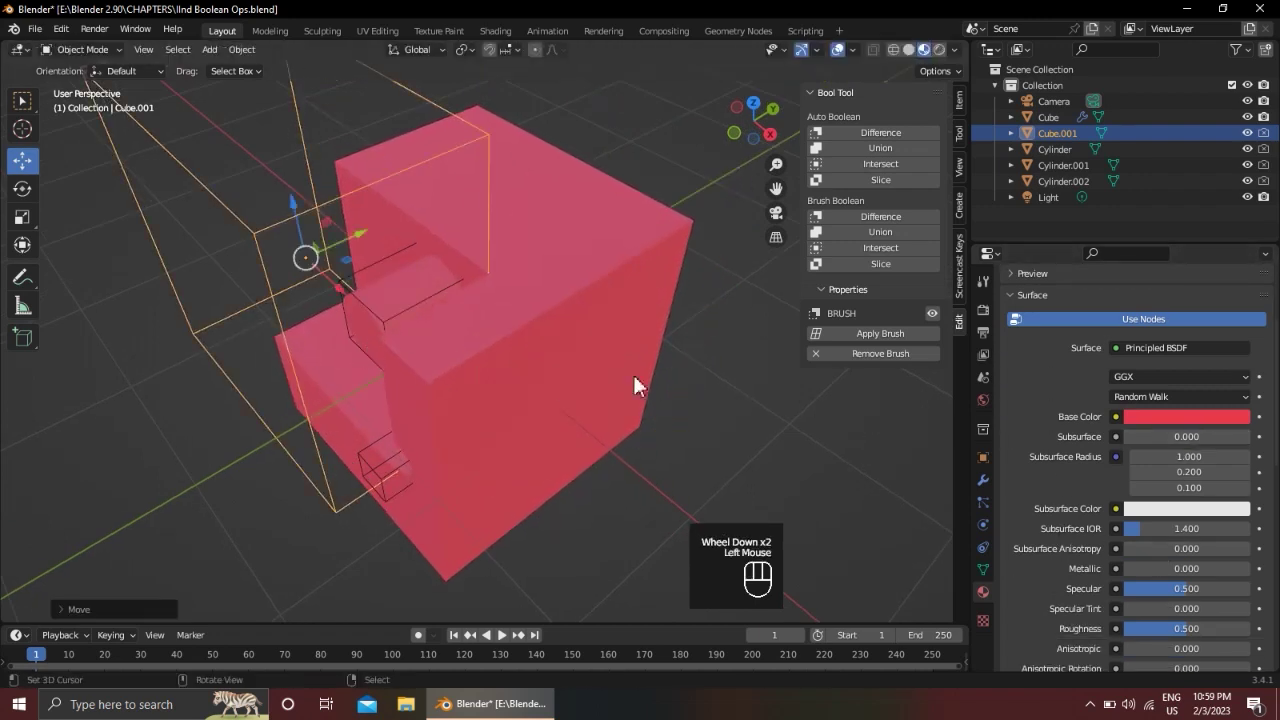
{"action": "key", "text": "ctrl+z"}
{"action": "middle_click_drag", "start_coordinate": [703, 418], "coordinate": [658, 314], "text": "alt"}
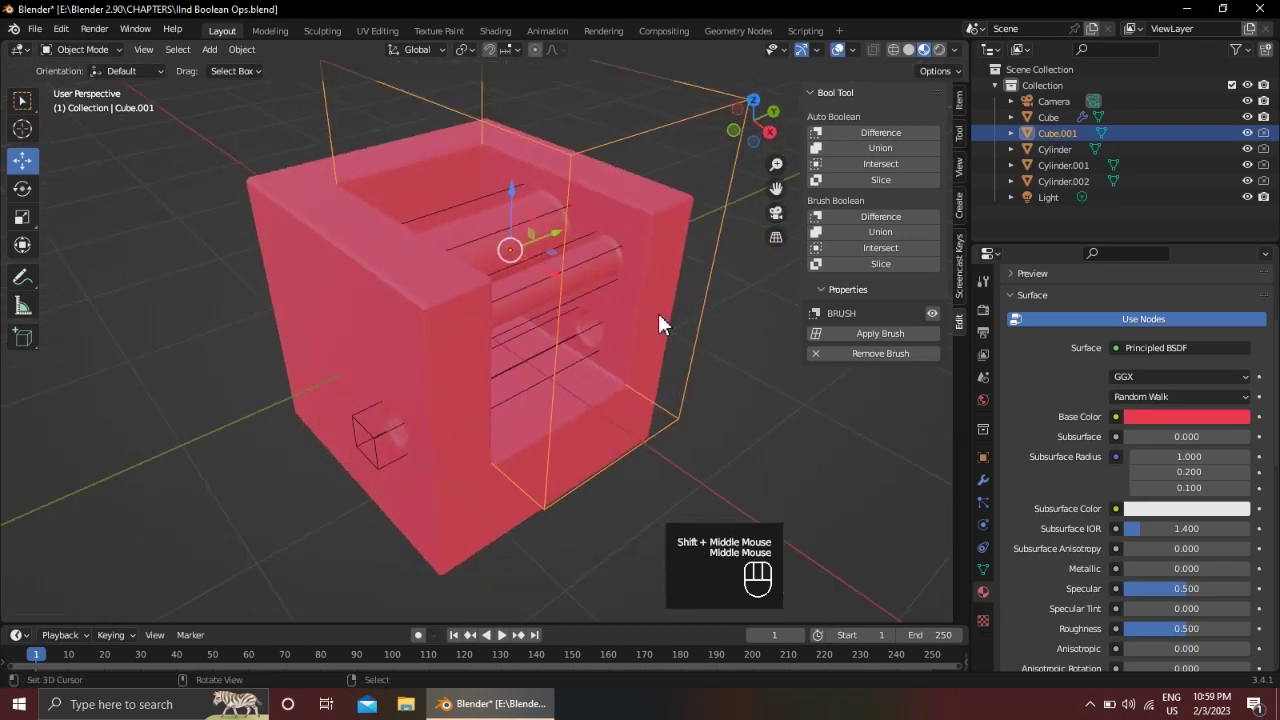
Try raising the material's Metallic value and undo the change
{"action": "scroll", "coordinate": [1005, 411], "scroll_direction": "down", "scroll_amount": 3}
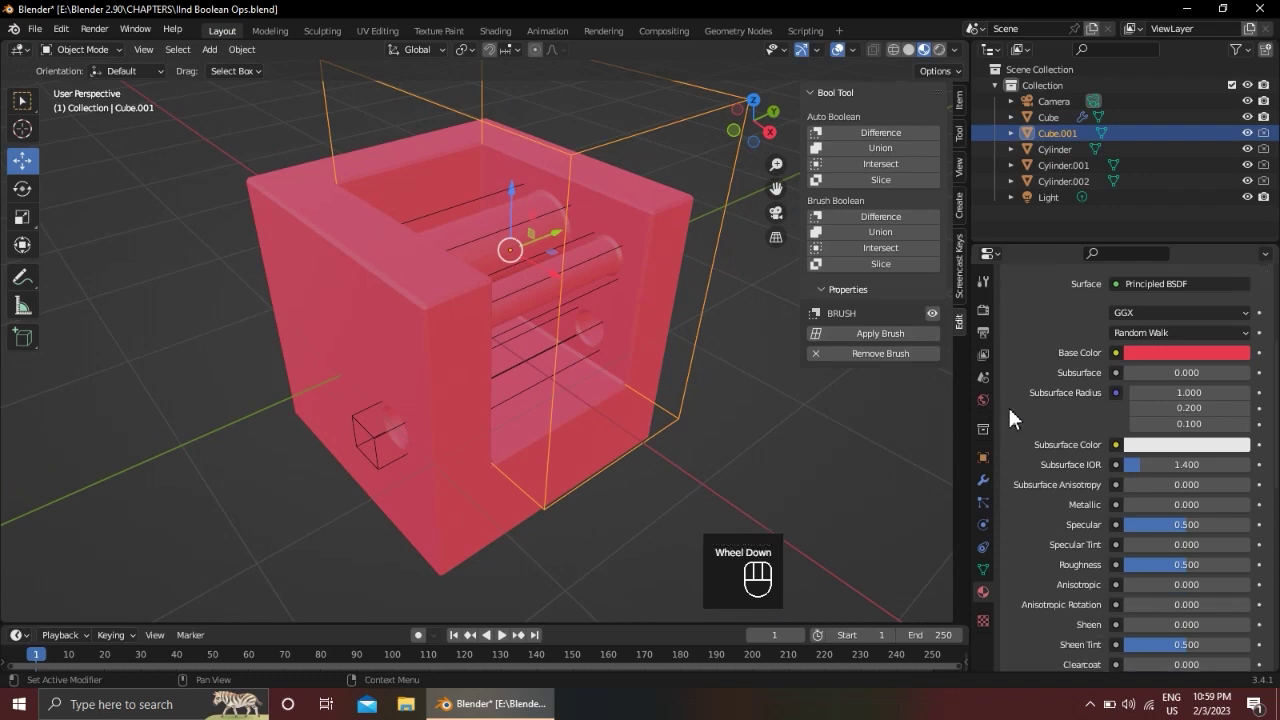
{"action": "left_click", "coordinate": [1138, 503]}
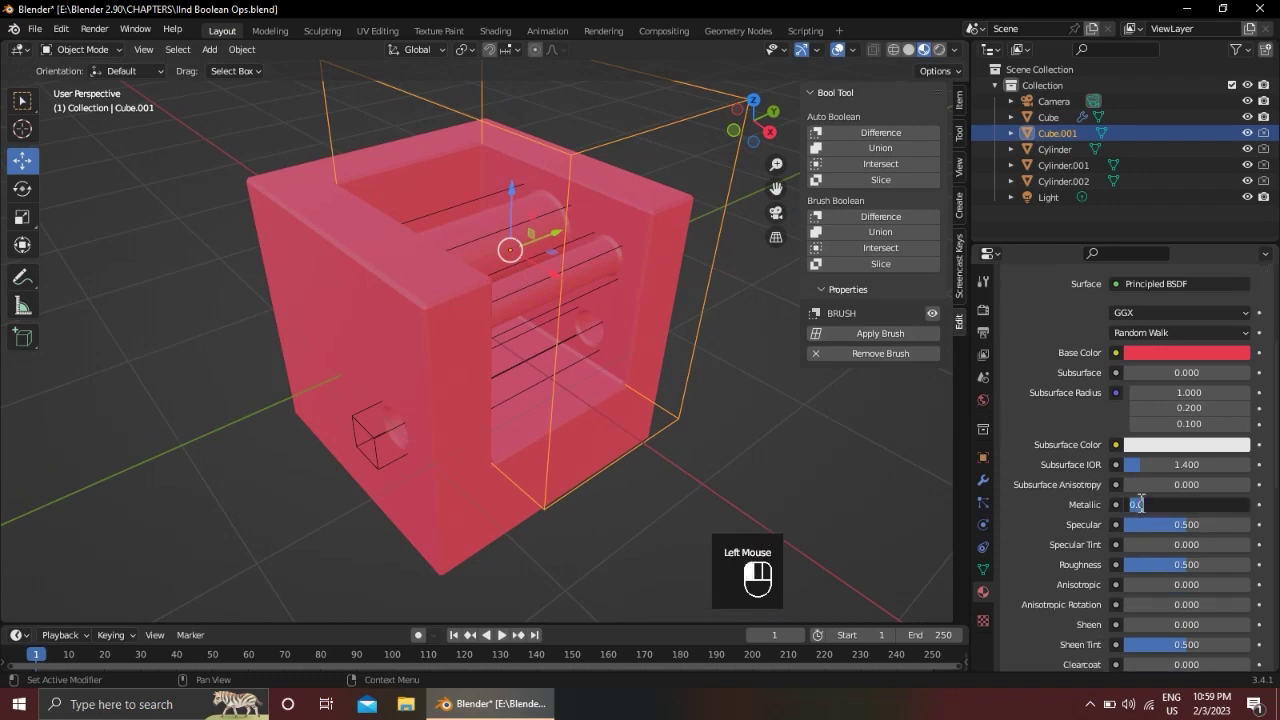
{"action": "left_click", "coordinate": [1068, 444]}
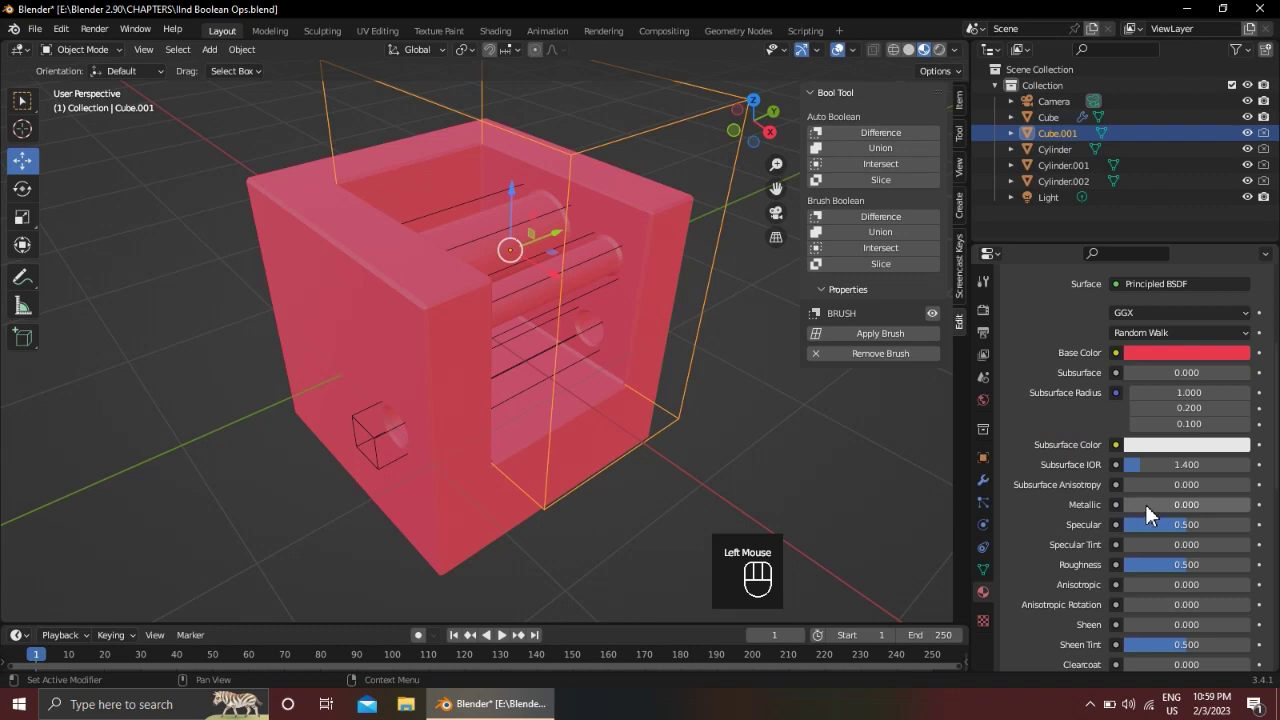
{"action": "double_click", "coordinate": [1165, 503]}
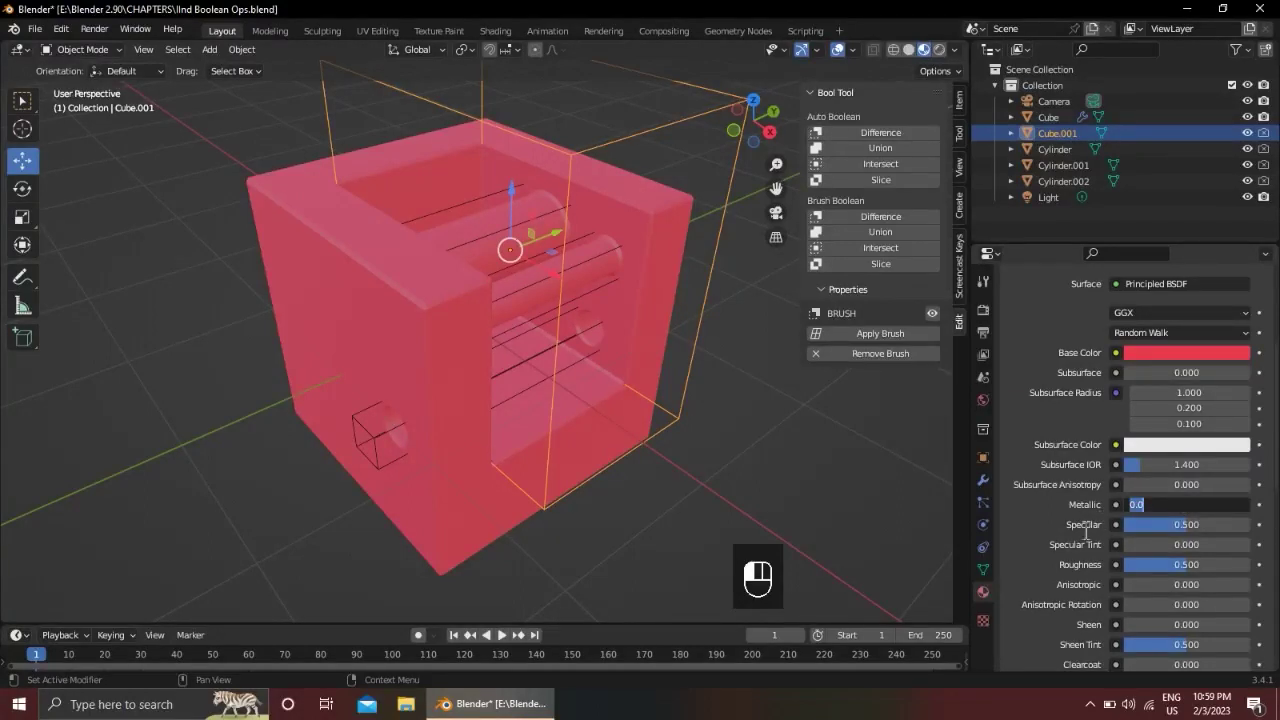
{"action": "left_click", "coordinate": [1066, 550]}
{"action": "left_click_drag", "start_coordinate": [1148, 506], "coordinate": [1226, 510]}
{"action": "key", "text": "ctrl+z"}
Set the material's Metallic value to 1
{"action": "left_click", "coordinate": [1177, 504]}
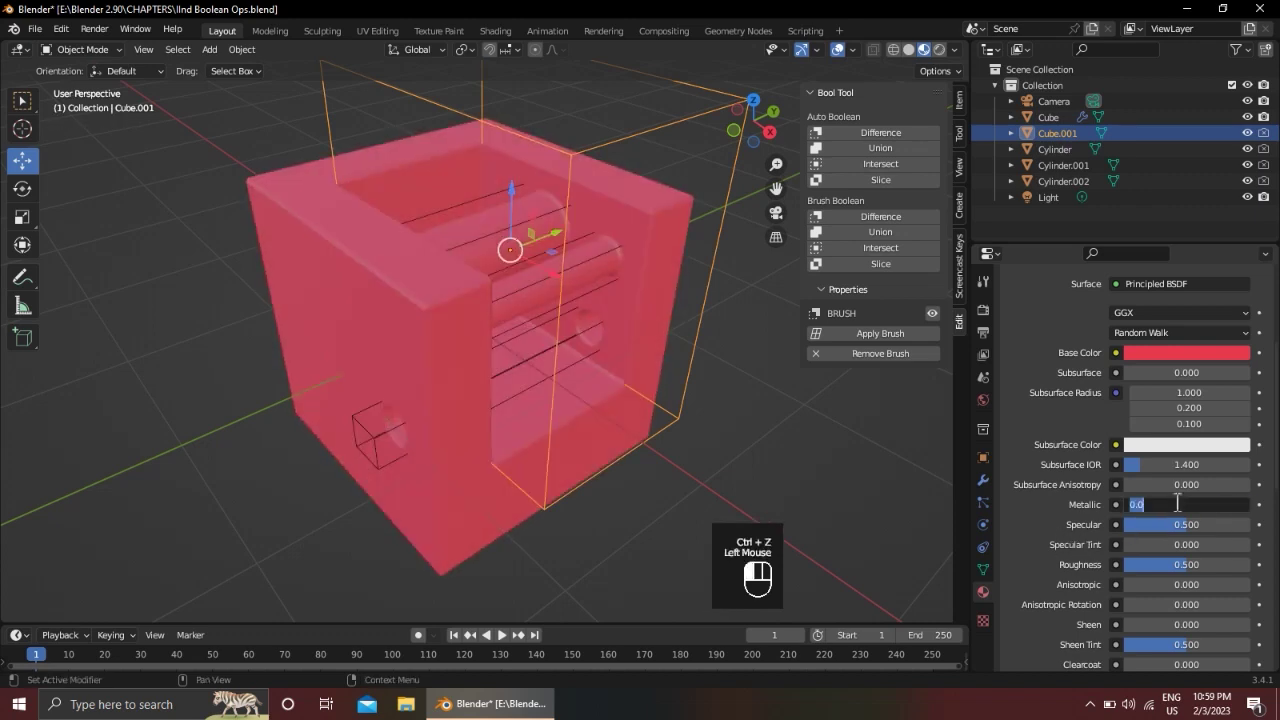
{"action": "type", "text": "1"}
{"action": "key", "text": "Return"}
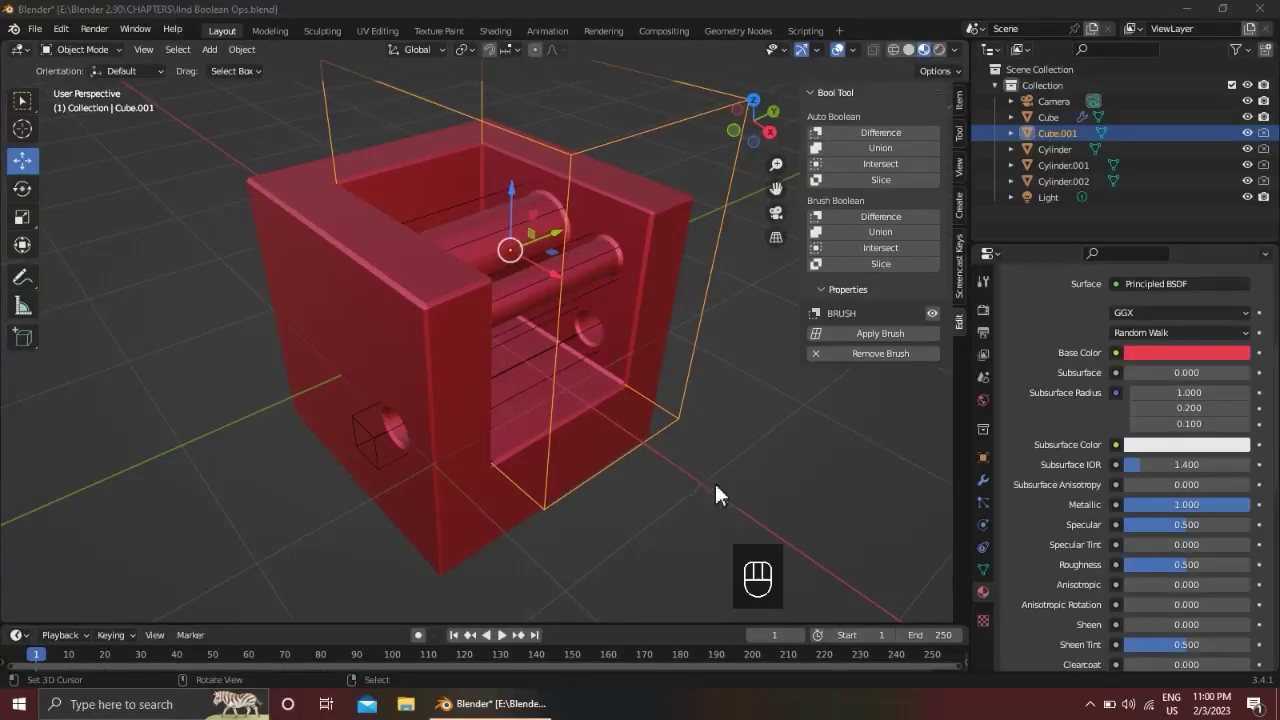
Select the notched cube and view its metallic finish from another angle
{"action": "mouse_move", "coordinate": [437, 346]}
{"action": "middle_mouse_down", "text": "alt"}
{"action": "mouse_move", "coordinate": [563, 334]}
{"action": "mouse_move", "coordinate": [626, 310]}
{"action": "mouse_move", "coordinate": [503, 286]}
{"action": "mouse_move", "coordinate": [512, 318]}
{"action": "mouse_move", "coordinate": [554, 239]}
{"action": "middle_mouse_up", "text": "alt"}
{"action": "right_click", "coordinate": [646, 301]}
{"action": "middle_click_drag", "start_coordinate": [616, 278], "coordinate": [551, 306]}
{"action": "key", "text": "alt+z"}
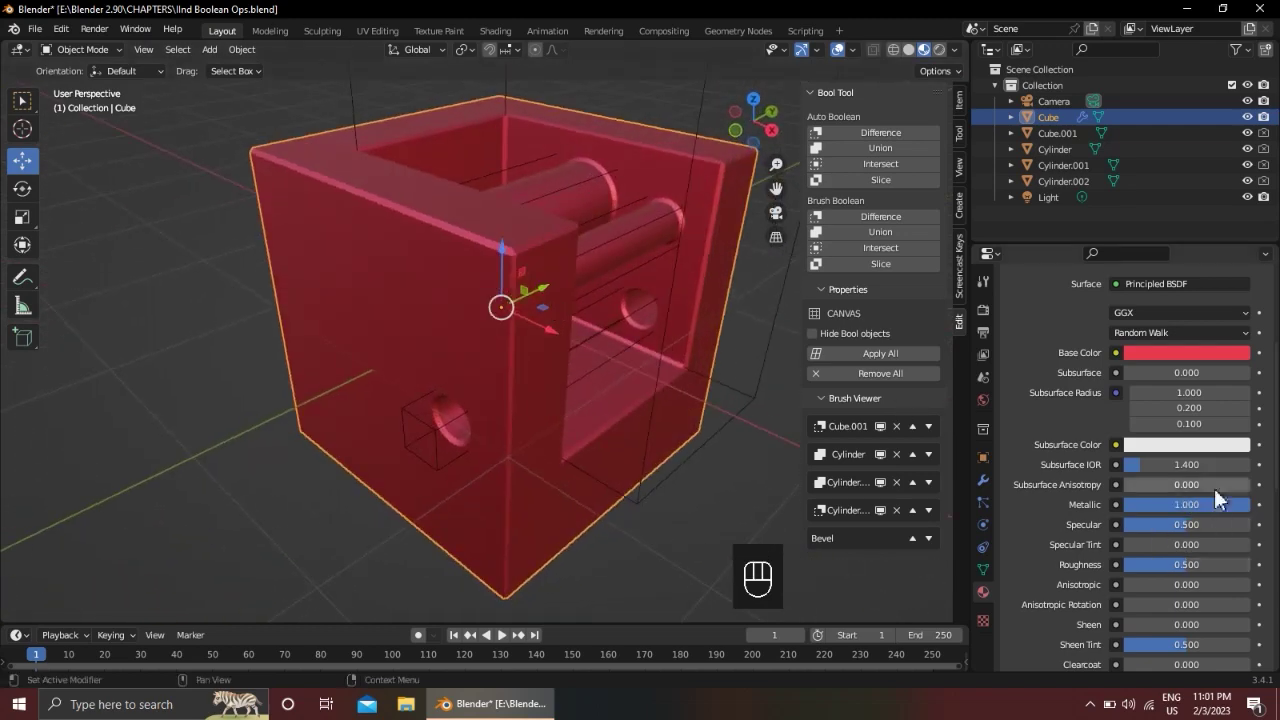
{"action": "left_click_drag", "start_coordinate": [1200, 505], "coordinate": [1250, 505]}
{"action": "left_click", "coordinate": [1089, 704]}
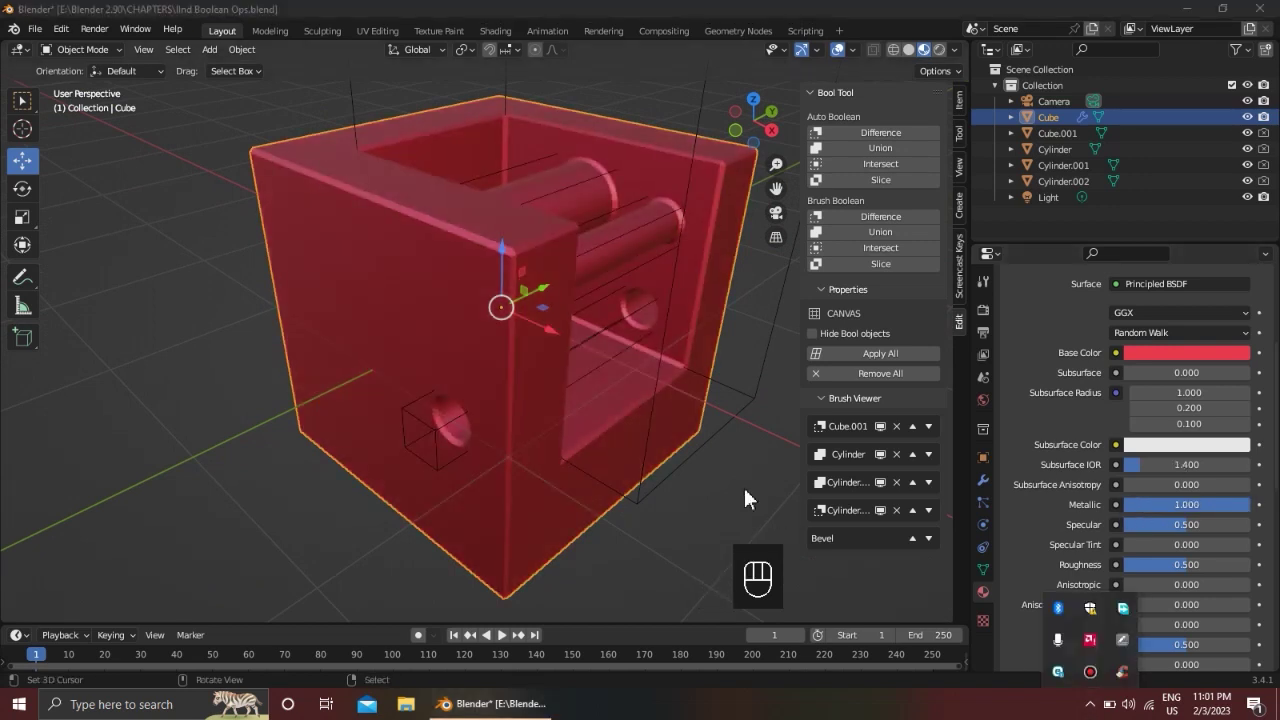
{"action": "left_click", "coordinate": [722, 464]}
Lower the material's roughness to 0.053, reduce it further to 0, and inspect the reflections on the notched cube
{"action": "scroll", "coordinate": [1221, 561], "scroll_direction": "down", "scroll_amount": 1}
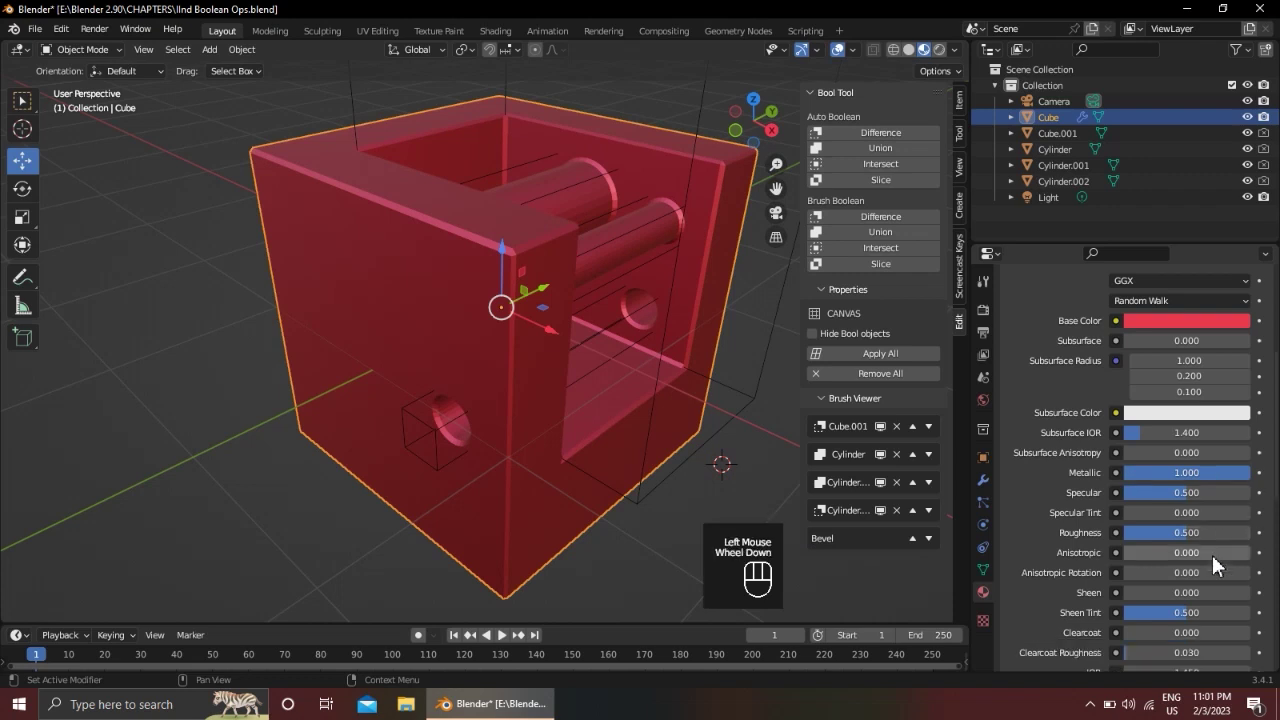
{"action": "scroll", "coordinate": [1165, 362], "scroll_direction": "up", "scroll_amount": 1}
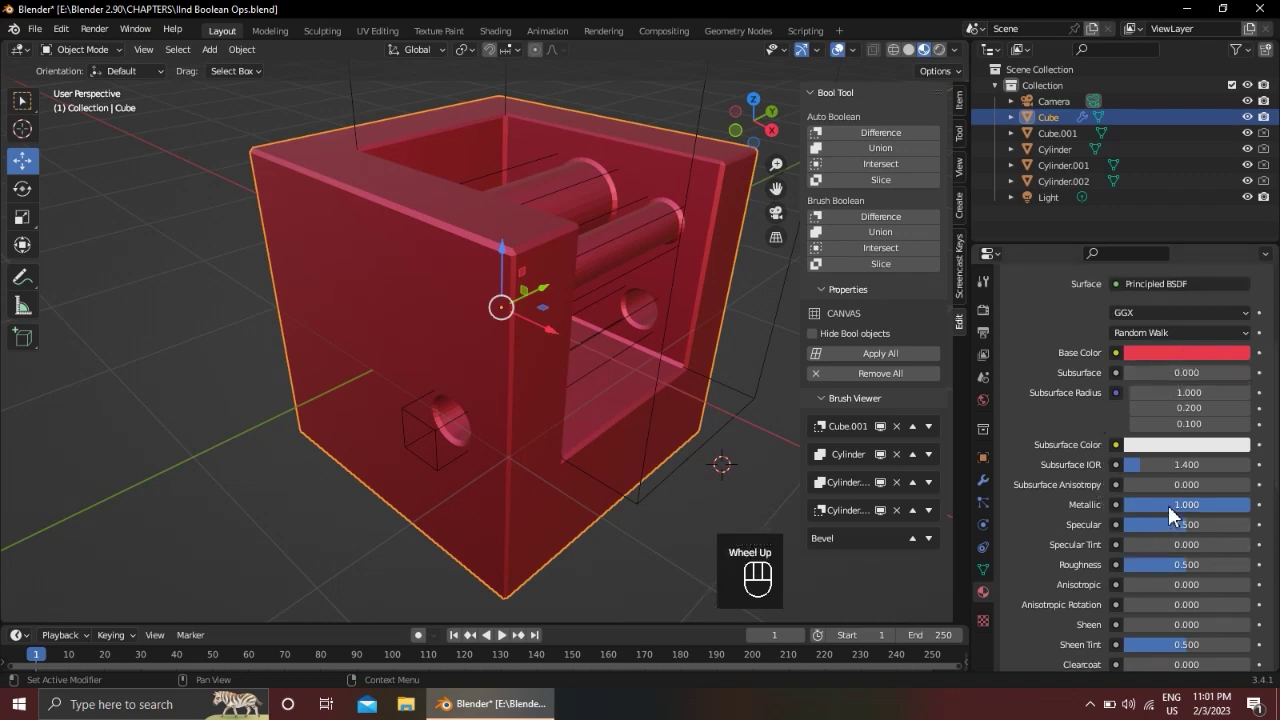
{"action": "scroll", "coordinate": [1208, 562], "scroll_direction": "down", "scroll_amount": 1}
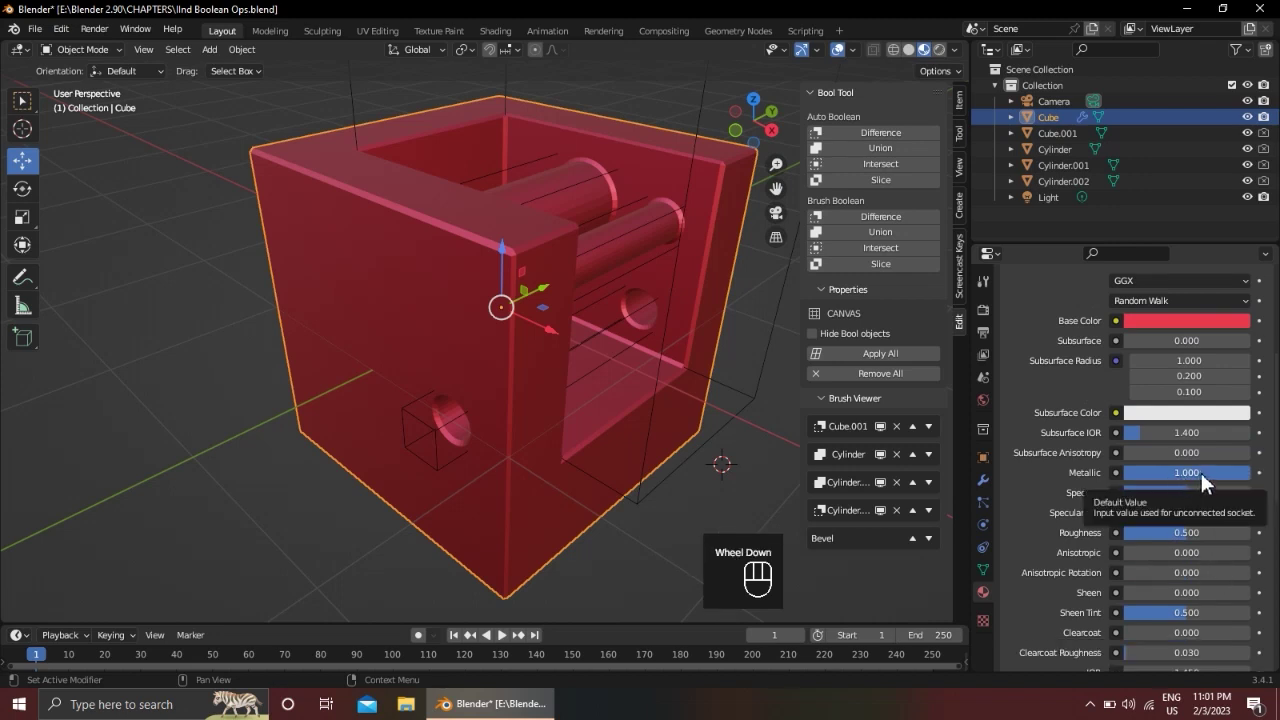
{"action": "left_click", "coordinate": [1181, 532]}
{"action": "mouse_move", "coordinate": [1181, 532]}
{"action": "left_mouse_down"}
{"action": "mouse_move", "coordinate": [1213, 532]}
{"action": "mouse_move", "coordinate": [1140, 532]}
{"action": "left_mouse_up"}
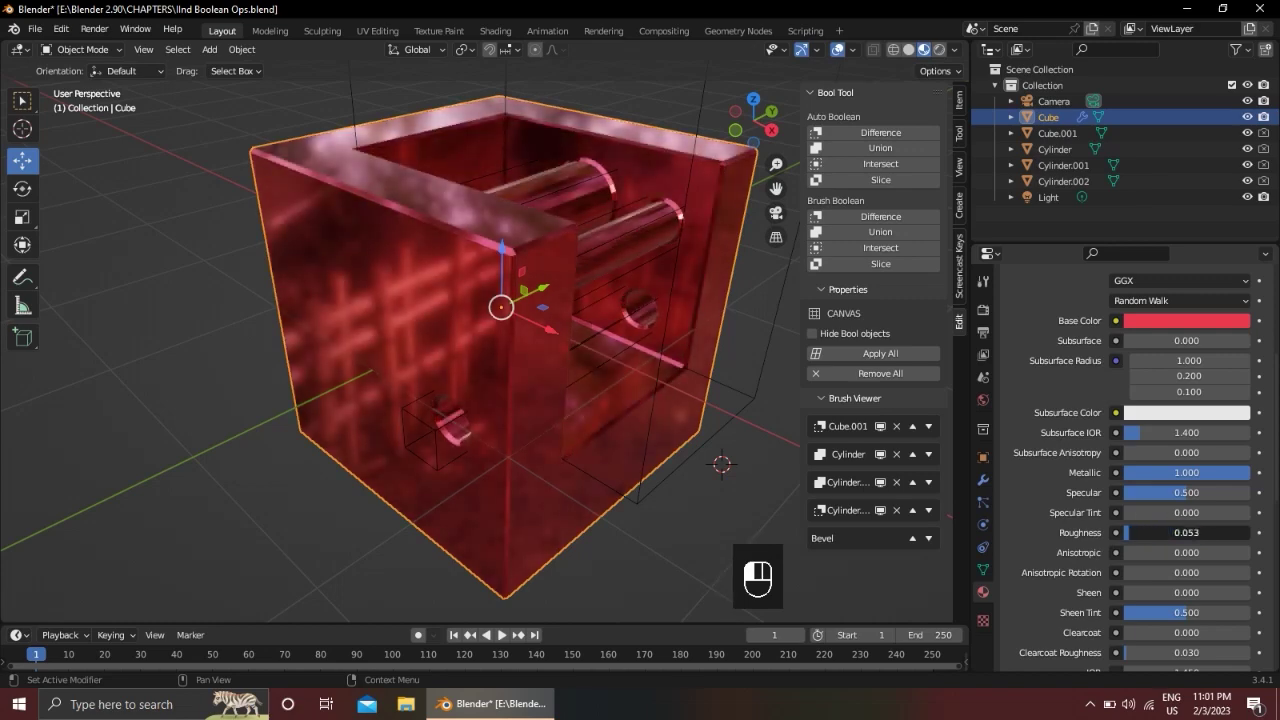
{"action": "middle_click_drag", "start_coordinate": [366, 329], "coordinate": [498, 316]}
{"action": "scroll", "coordinate": [408, 330], "scroll_direction": "down", "scroll_amount": 2}
{"action": "scroll", "coordinate": [500, 322], "scroll_direction": "up", "scroll_amount": 2}
{"action": "scroll", "coordinate": [522, 322], "scroll_direction": "down", "scroll_amount": 1}
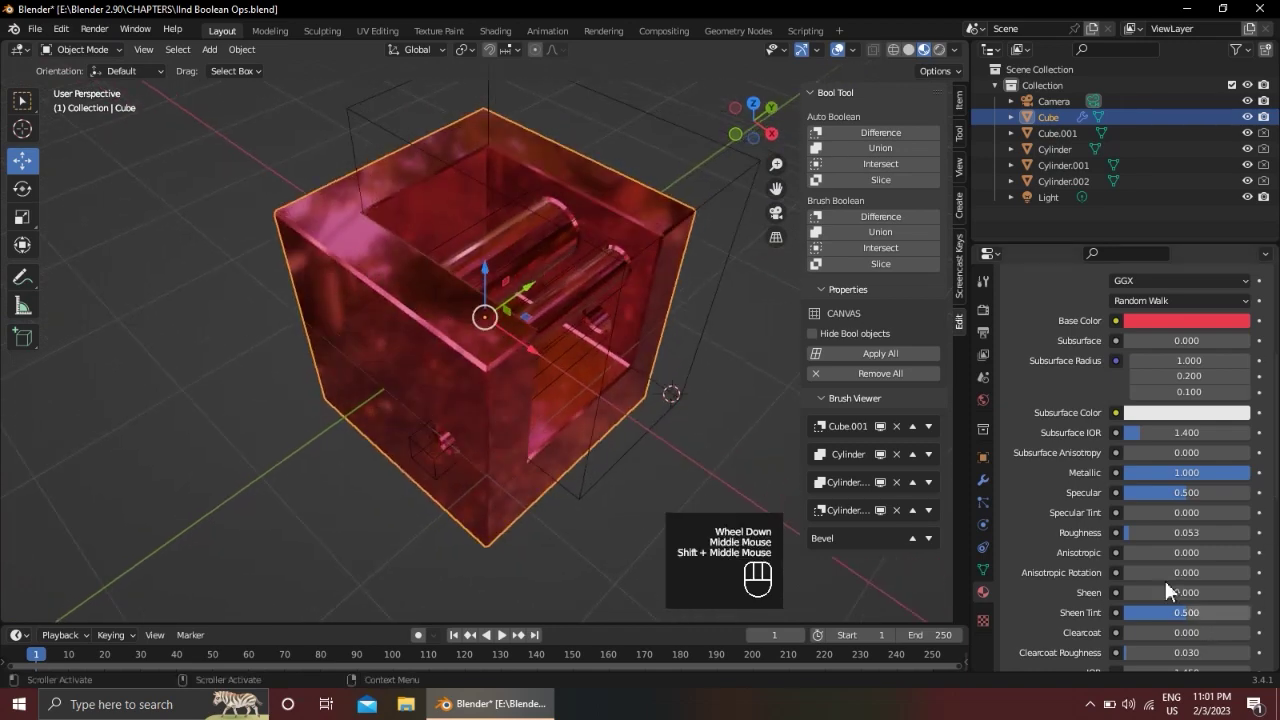
{"action": "left_click_drag", "start_coordinate": [1165, 533], "coordinate": [1130, 533]}
{"action": "middle_click_drag", "start_coordinate": [470, 300], "coordinate": [429, 323], "text": "alt"}
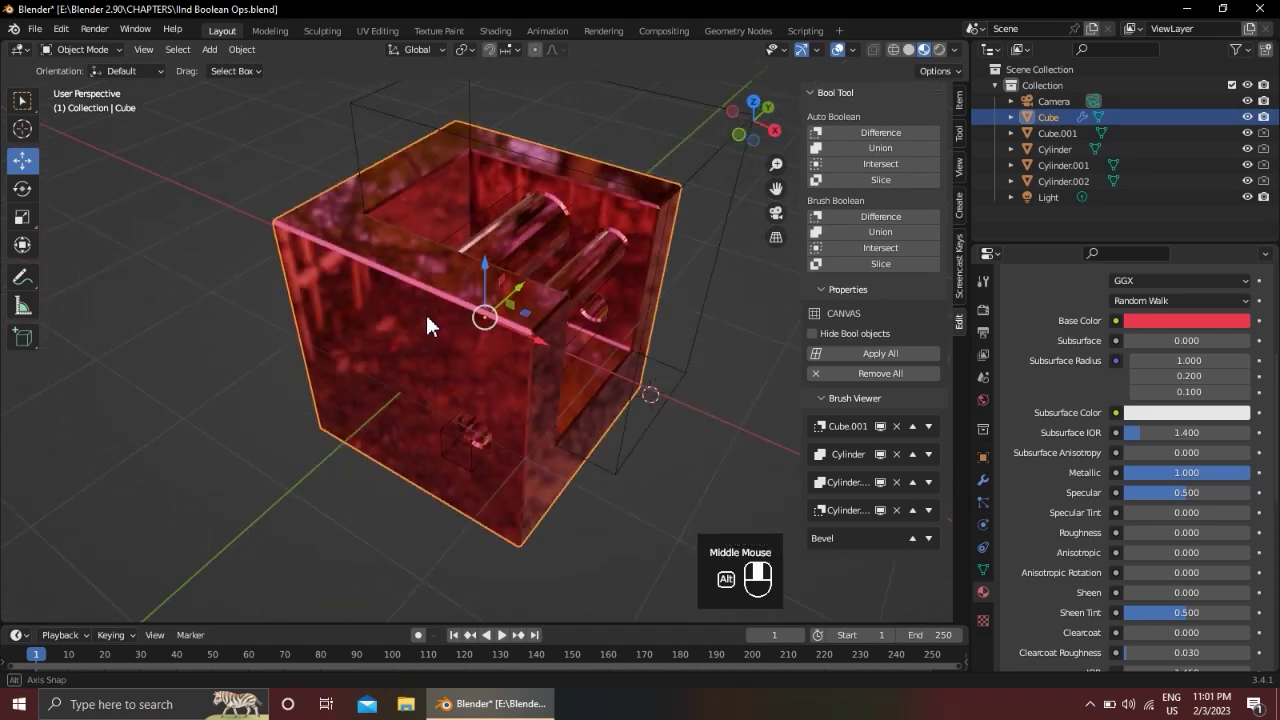
Desaturate the material's base color to near white and inspect the mirror-like surfaces
{"action": "left_click", "coordinate": [1200, 320]}
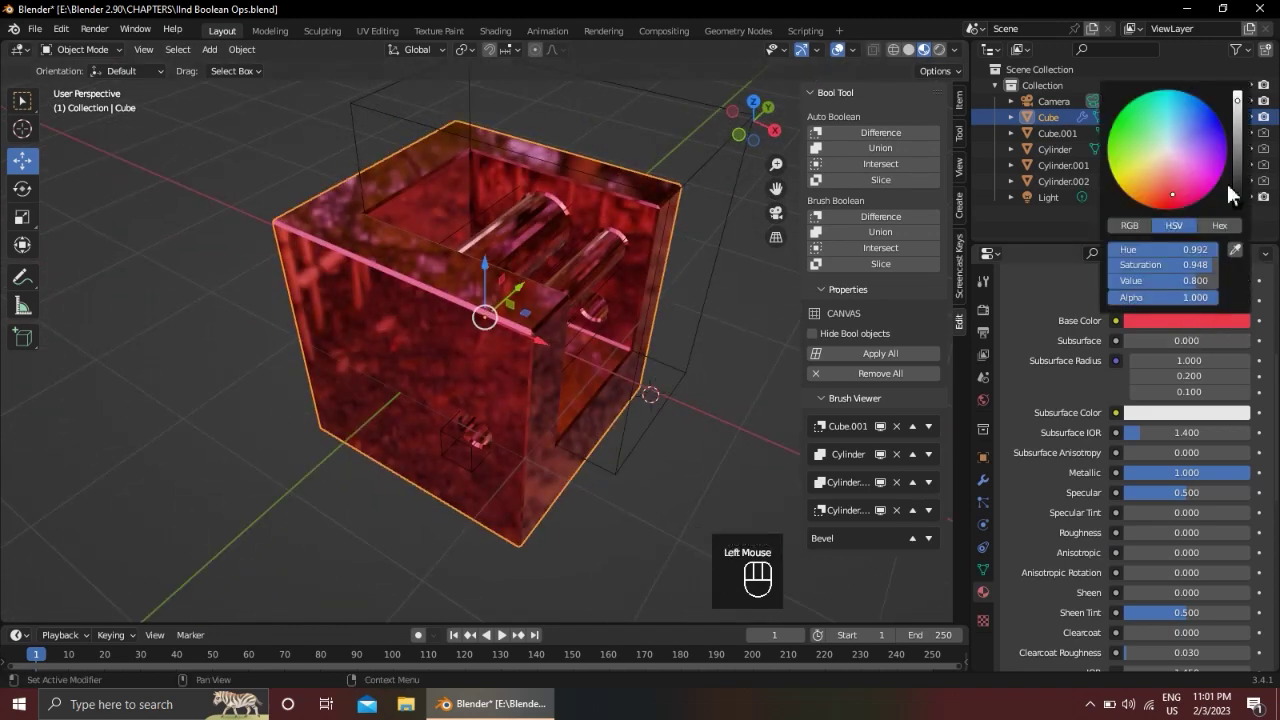
{"action": "left_click_drag", "start_coordinate": [1188, 268], "coordinate": [1085, 268]}
{"action": "middle_click_drag", "start_coordinate": [606, 346], "coordinate": [535, 330], "text": "alt"}
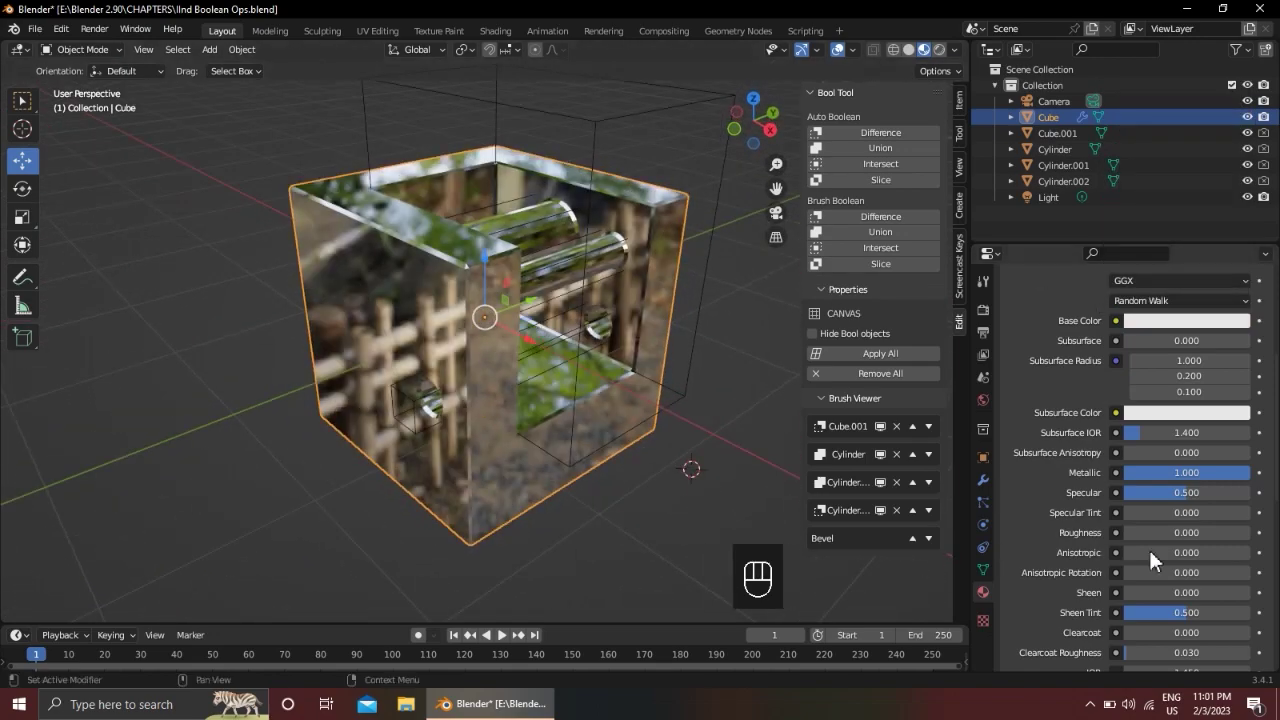
Set the material's roughness to 0.35 and inspect the notched cube's finish
{"action": "left_click", "coordinate": [1203, 532]}
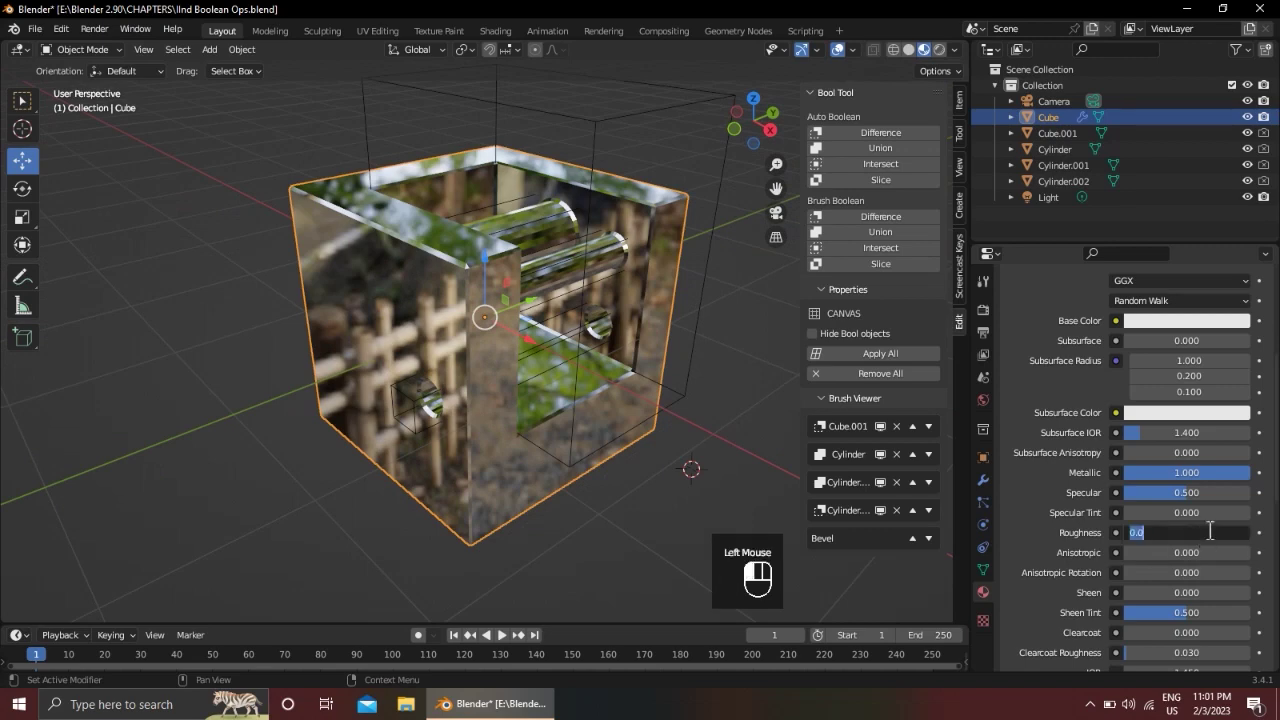
{"action": "type", "text": ".35"}
{"action": "key", "text": "Return"}
{"action": "mouse_move", "coordinate": [660, 387]}
{"action": "middle_mouse_down", "text": "alt"}
{"action": "mouse_move", "coordinate": [632, 371]}
{"action": "mouse_move", "coordinate": [610, 378]}
{"action": "middle_mouse_up", "text": "alt"}
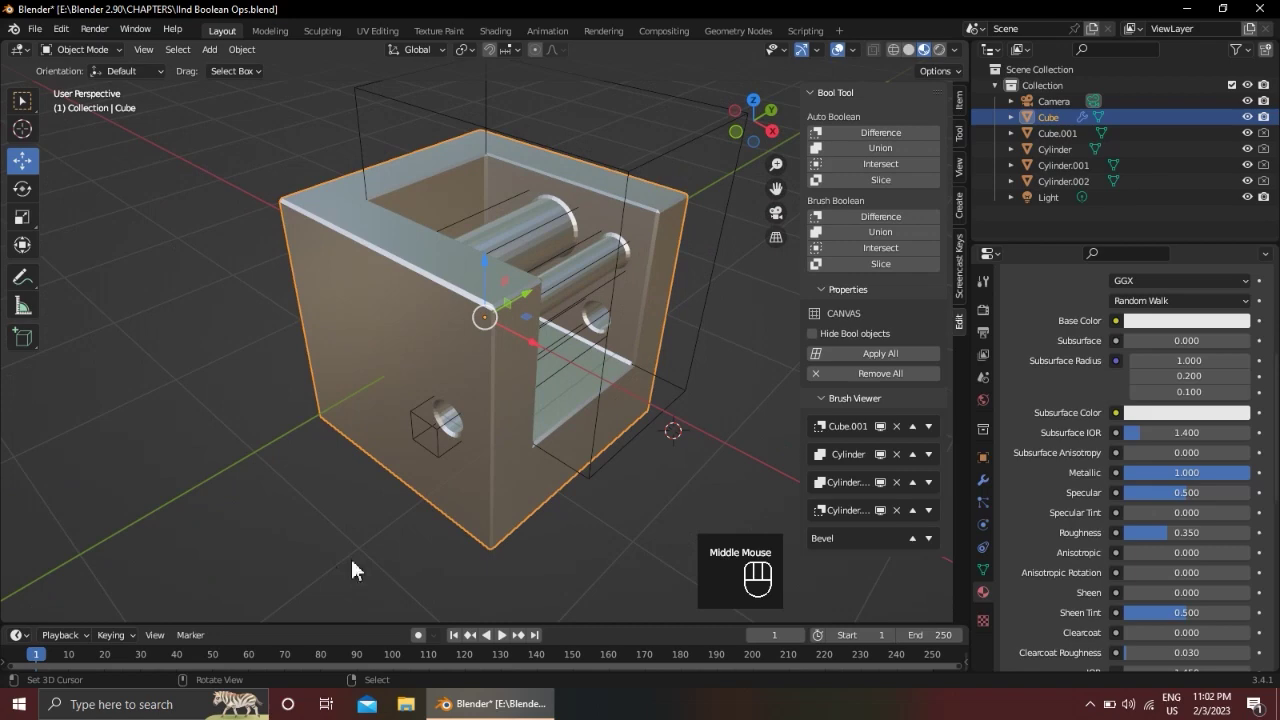
Darken the material's base color to a value of 0.138 and inspect the notched cube from several angles
{"action": "left_click", "coordinate": [1176, 321]}
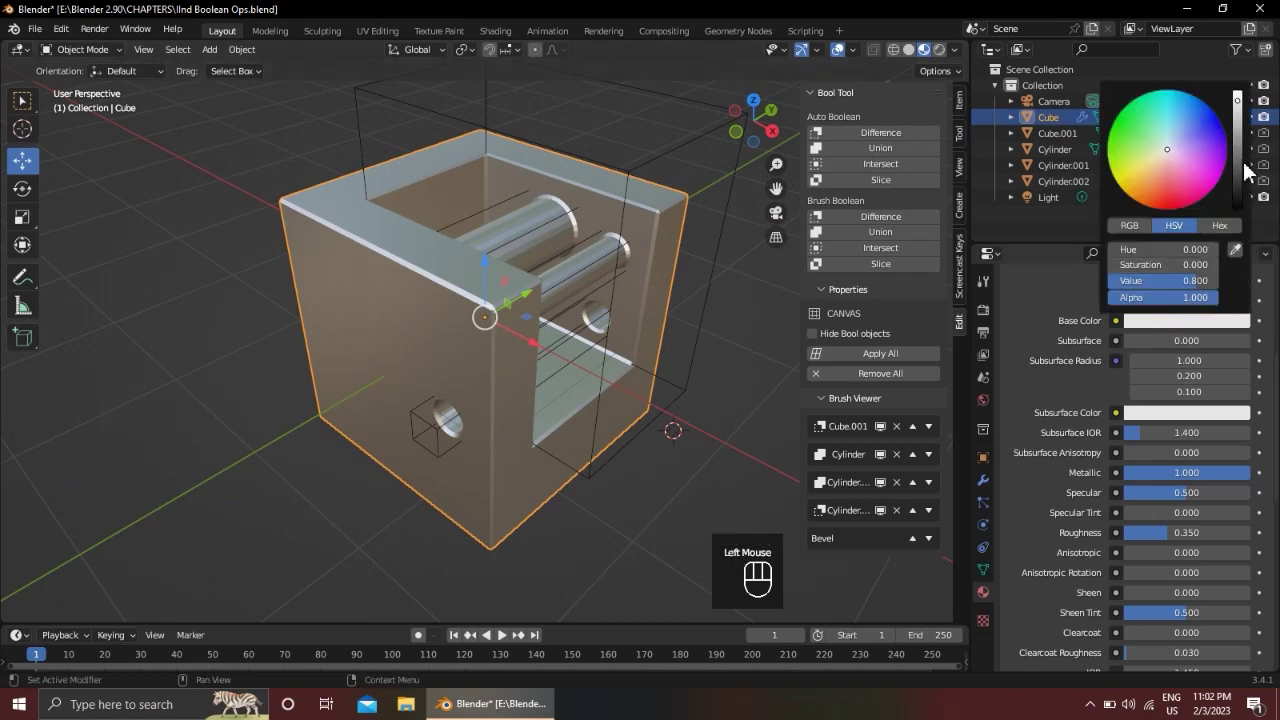
{"action": "left_click_drag", "start_coordinate": [1240, 168], "coordinate": [1240, 170]}
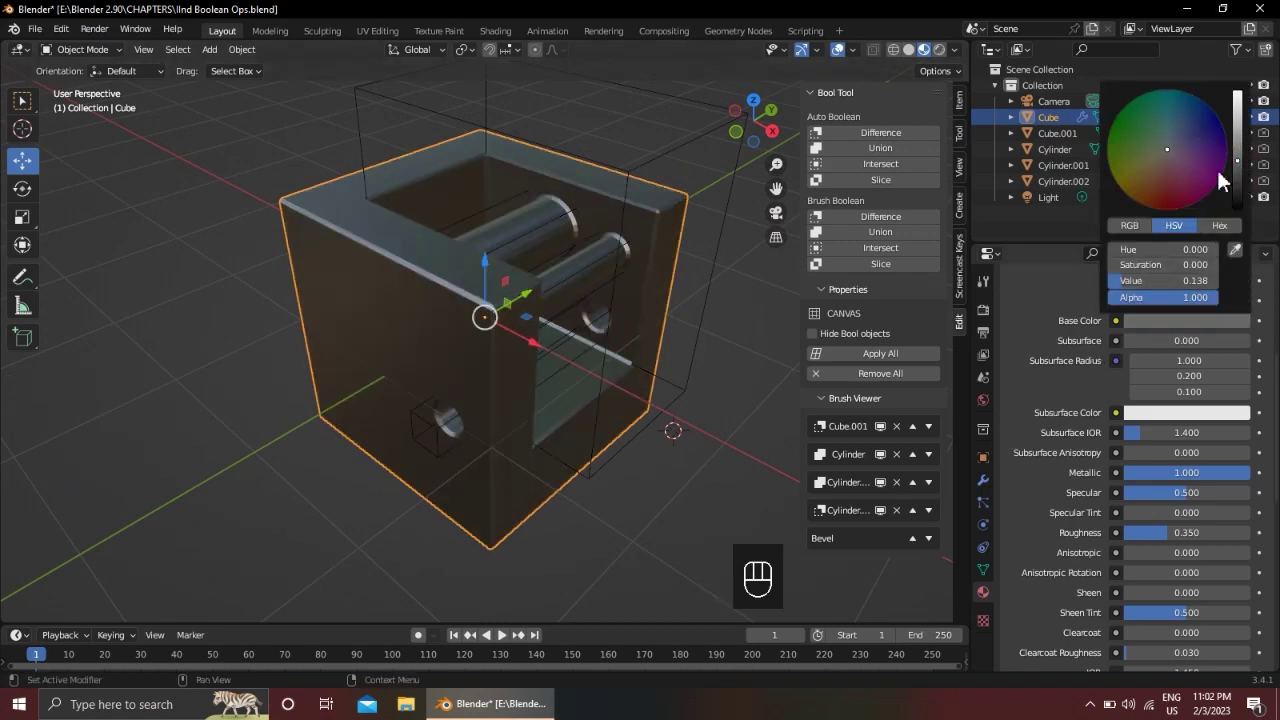
{"action": "middle_click_drag", "start_coordinate": [441, 348], "coordinate": [562, 366]}
{"action": "scroll", "coordinate": [562, 366], "scroll_direction": "up", "scroll_amount": 2}
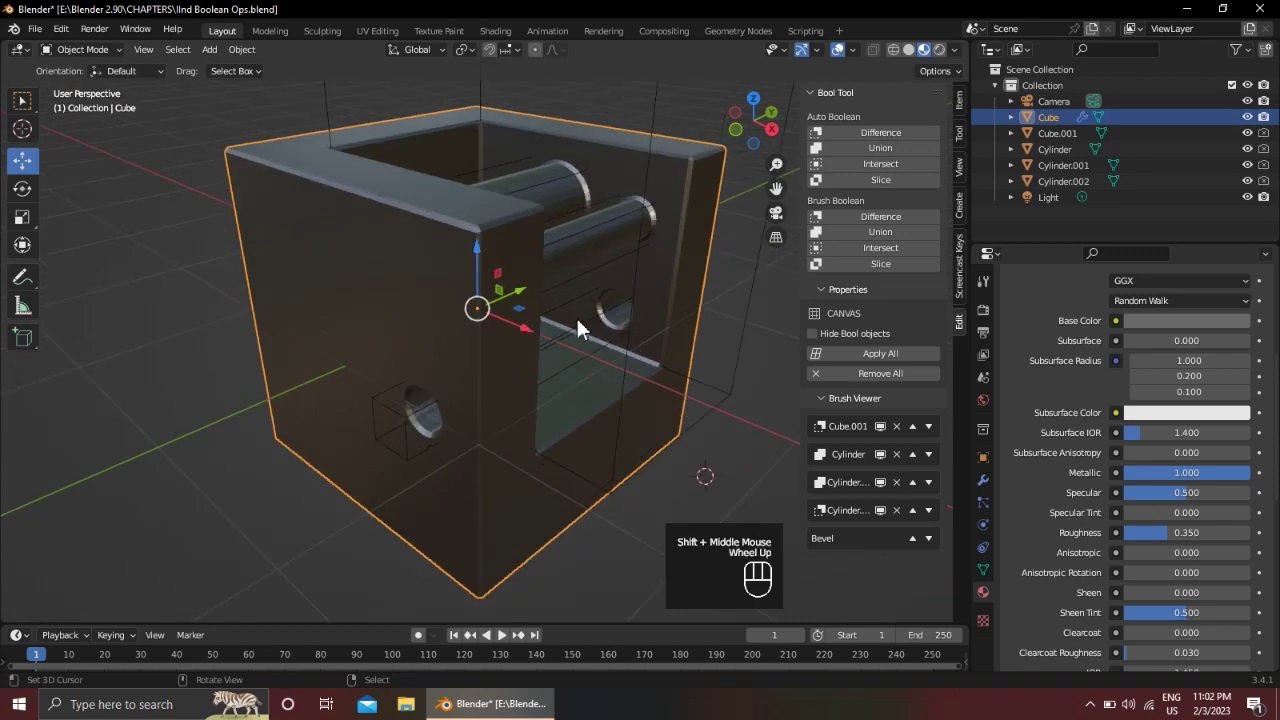
{"action": "scroll", "coordinate": [581, 325], "scroll_direction": "down", "scroll_amount": 2}
{"action": "middle_click_drag", "start_coordinate": [580, 323], "coordinate": [505, 332], "text": "alt"}
{"action": "scroll", "coordinate": [520, 280], "scroll_direction": "up", "scroll_amount": 1}
{"action": "scroll", "coordinate": [526, 277], "scroll_direction": "up", "scroll_amount": 1}
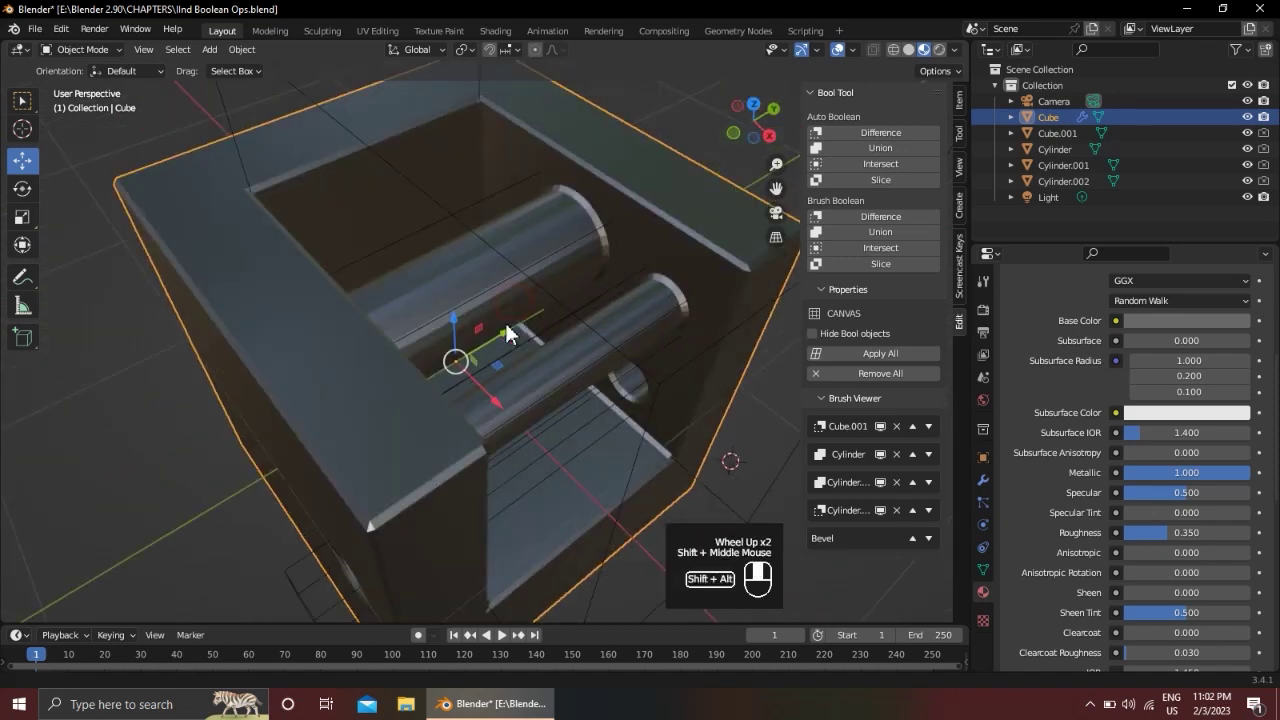
Bring up the notched cube's modifier stack and inspect the cube's cut edges
{"action": "left_click", "coordinate": [983, 484]}
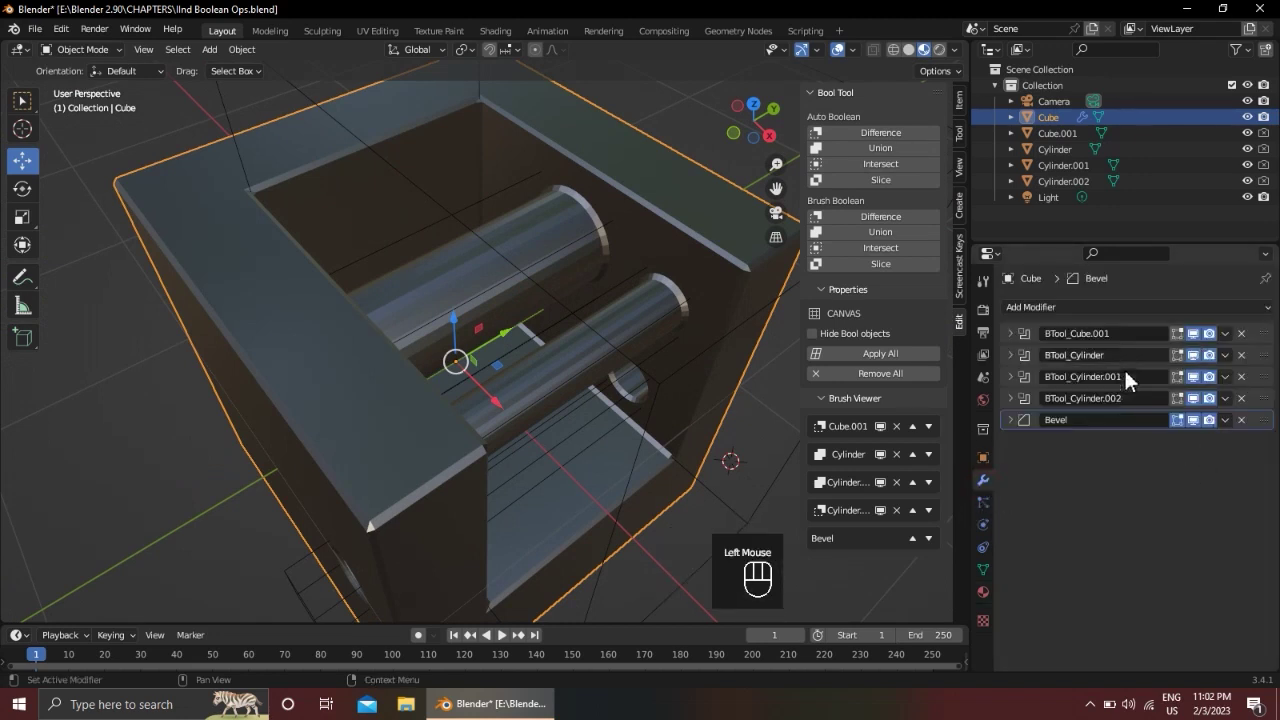
{"action": "left_click", "coordinate": [1090, 705]}
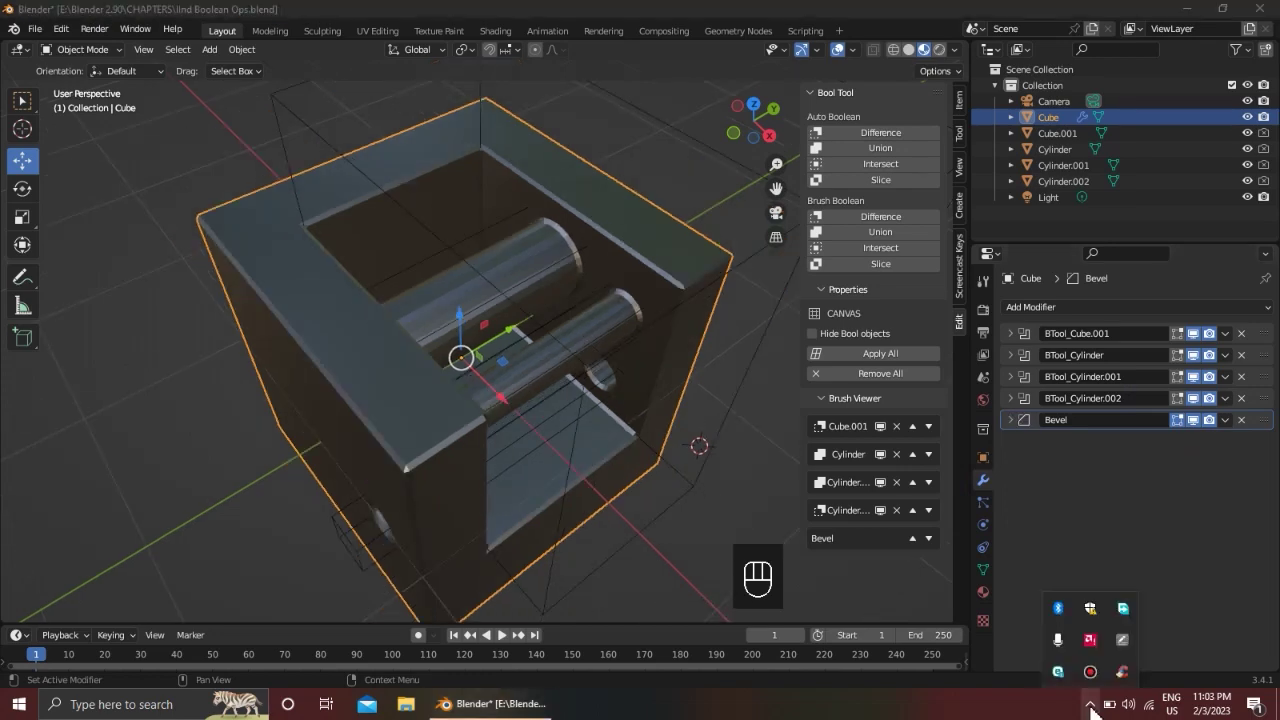
{"action": "left_click", "coordinate": [1090, 705]}
{"action": "middle_click_drag", "start_coordinate": [403, 370], "coordinate": [552, 288]}
{"action": "scroll", "coordinate": [555, 306], "scroll_direction": "up", "scroll_amount": 2}
{"action": "scroll", "coordinate": [555, 300], "scroll_direction": "down", "scroll_amount": 2}
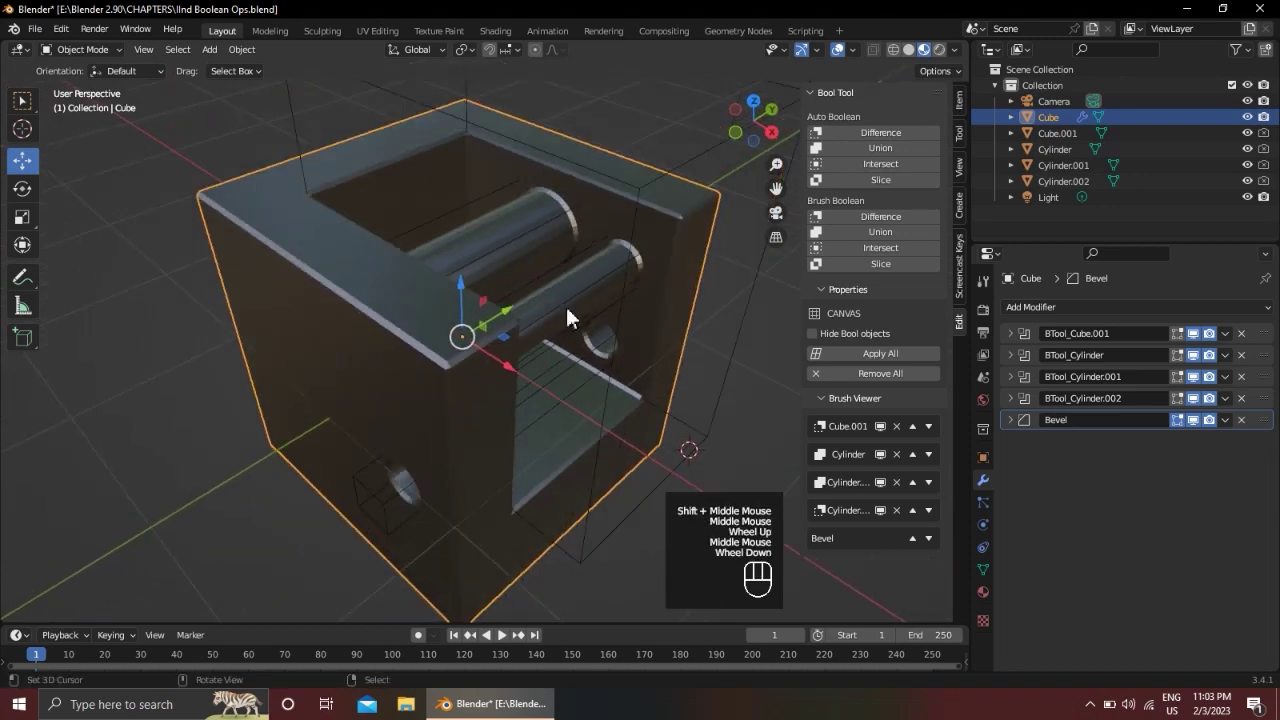
{"action": "left_click", "coordinate": [1057, 541]}
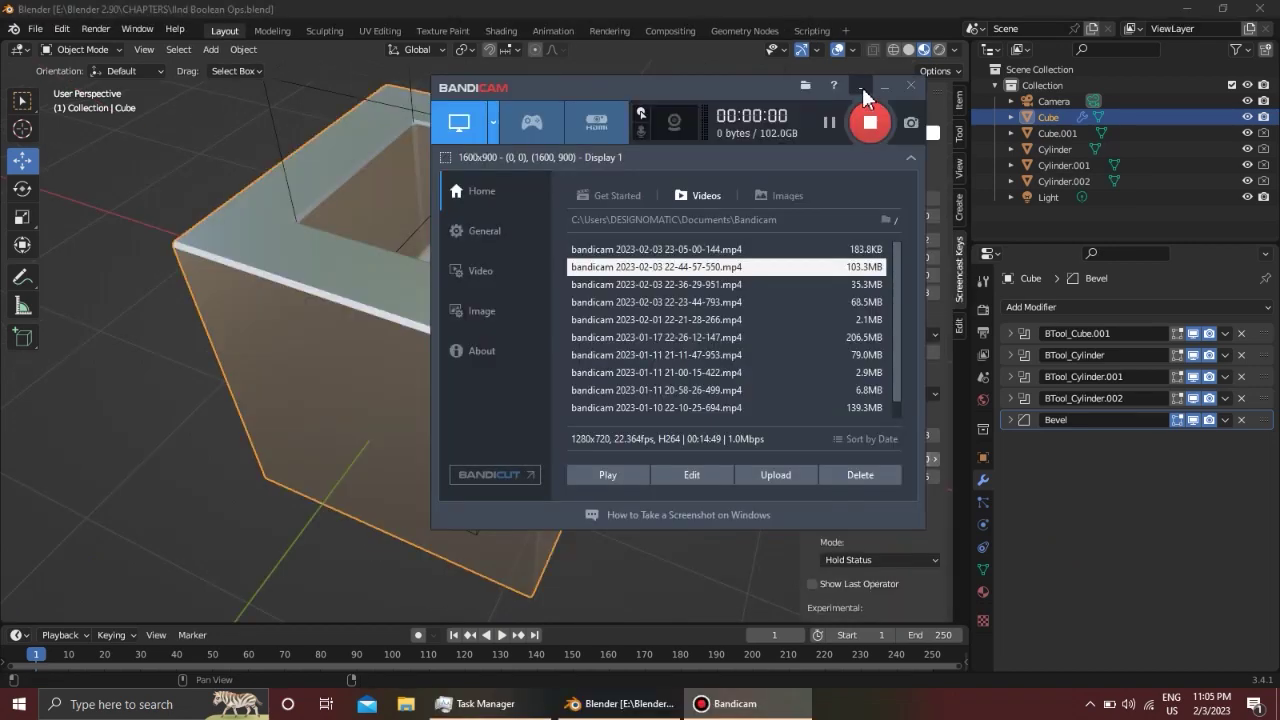
{"action": "left_click", "coordinate": [862, 89]}
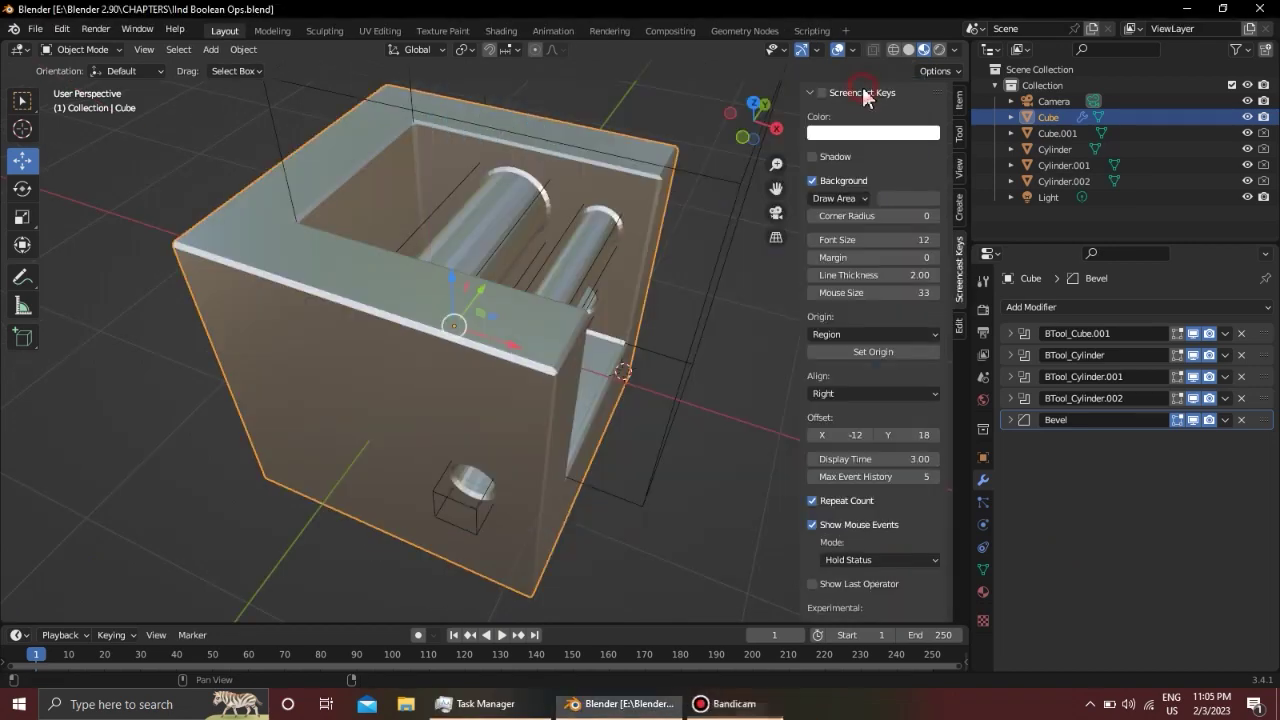
Turn off viewport display for all four BTool boolean modifiers and the Bevel on the cube
{"action": "middle_click_drag", "start_coordinate": [640, 306], "coordinate": [577, 309]}
{"action": "scroll", "coordinate": [571, 281], "scroll_direction": "up", "scroll_amount": 2}
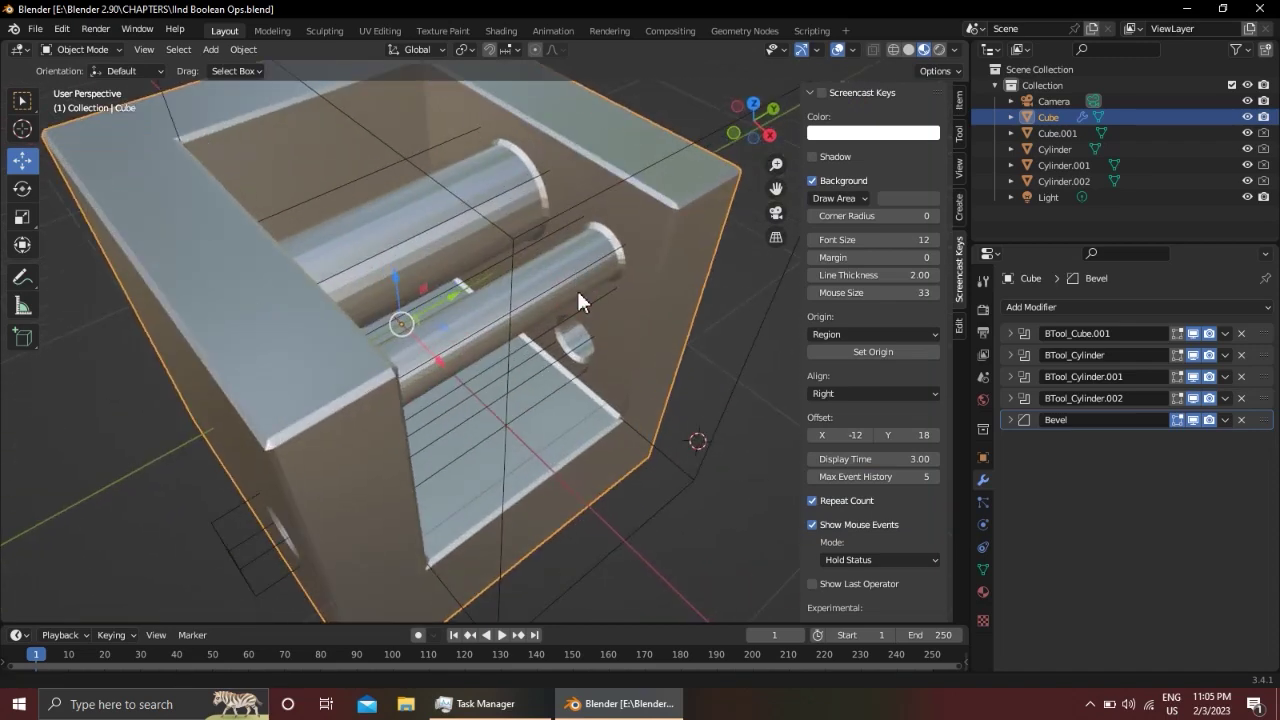
{"action": "scroll", "coordinate": [590, 290], "scroll_direction": "down", "scroll_amount": 2}
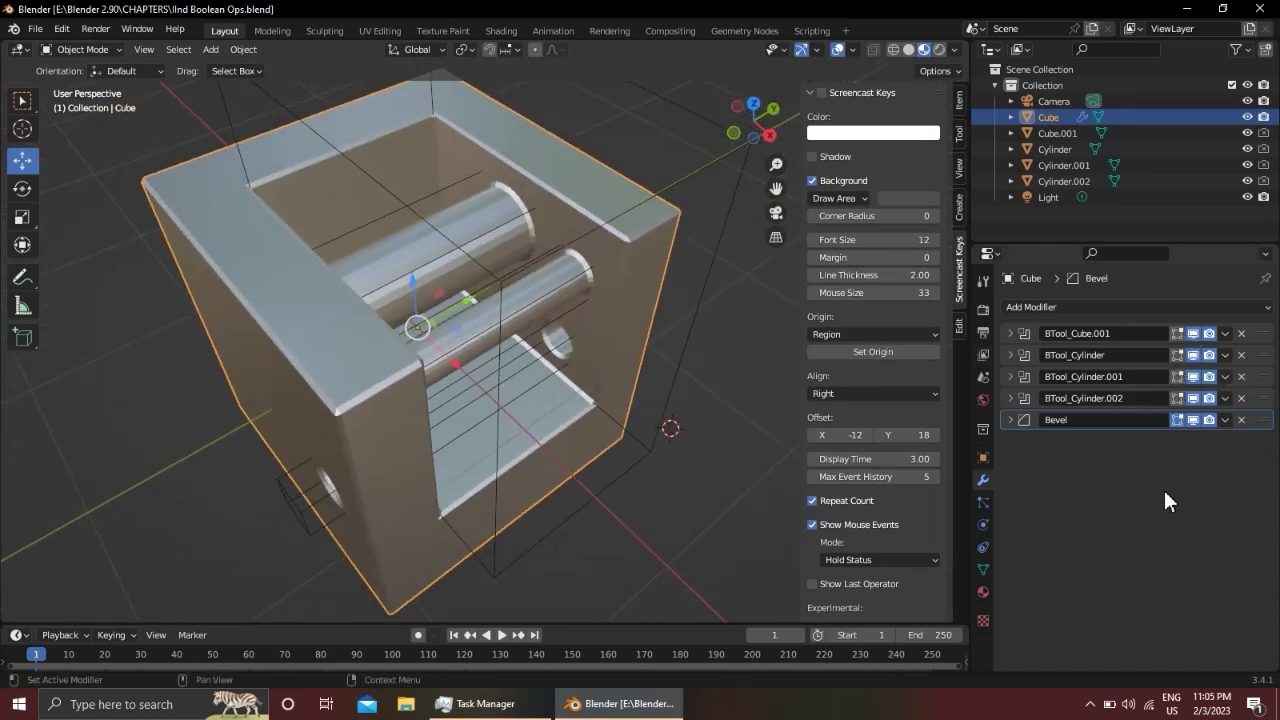
{"action": "scroll", "coordinate": [588, 355], "scroll_direction": "down", "scroll_amount": 2}
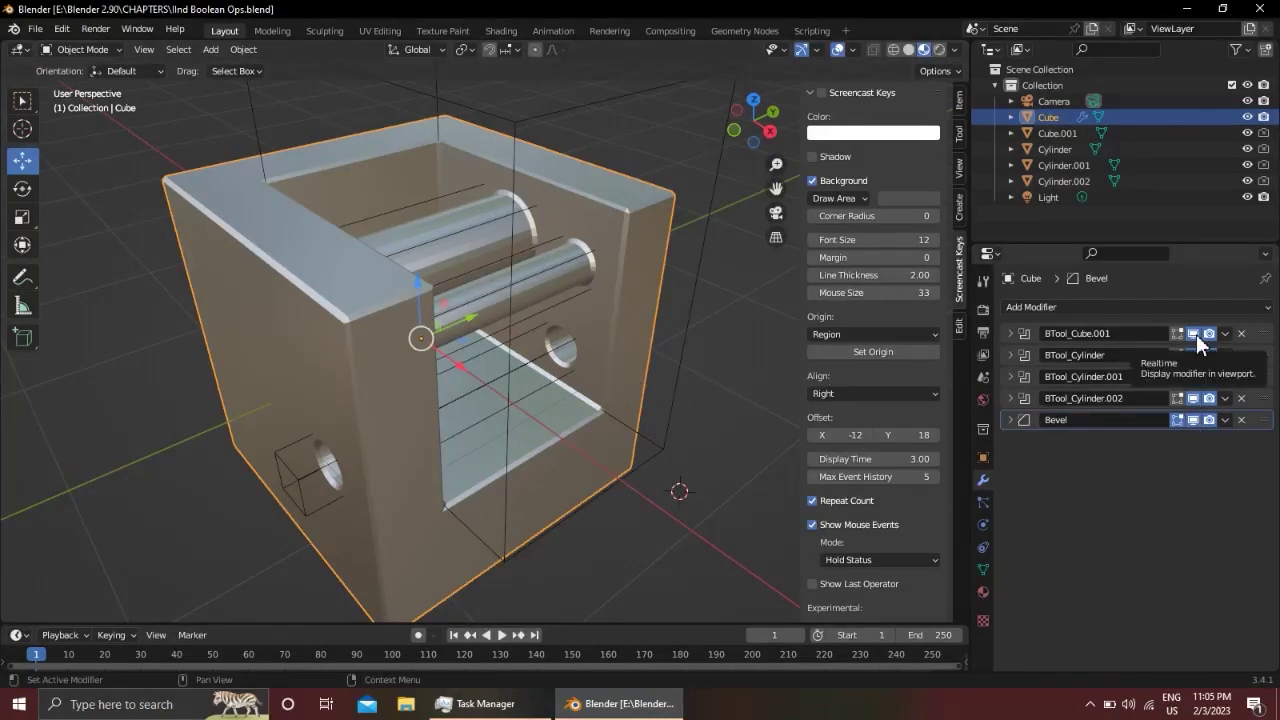
{"action": "left_click_drag", "start_coordinate": [1193, 398], "coordinate": [1193, 333]}
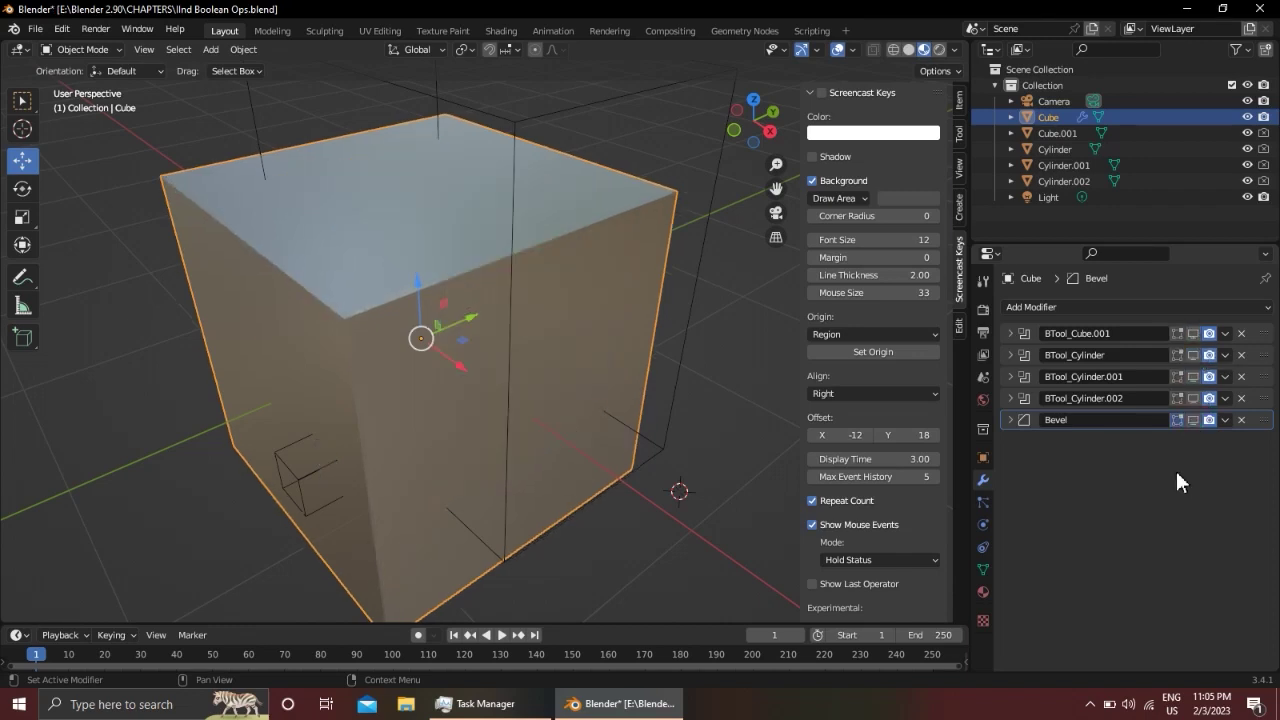
Re-enable viewport display one by one for the BTool_Cube.001, BTool_Cylinder and BTool_Cylinder.001 modifiers
{"action": "left_click", "coordinate": [1193, 334]}
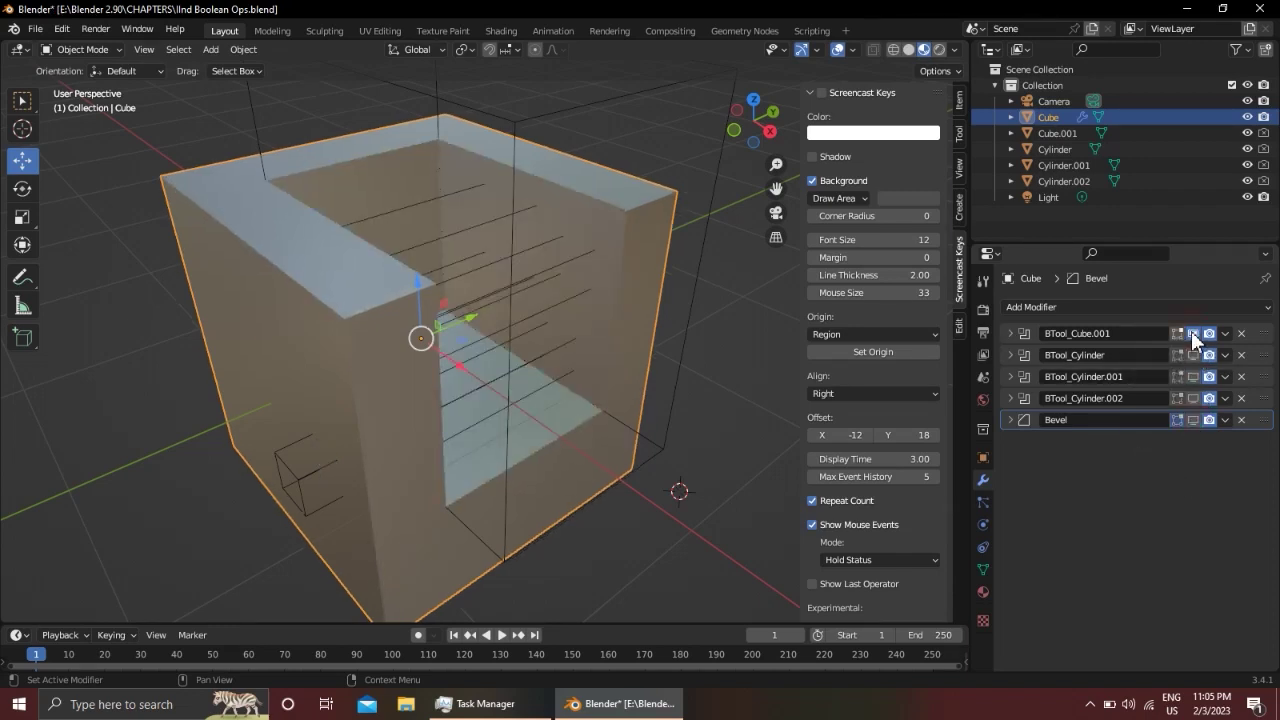
{"action": "middle_click_drag", "start_coordinate": [482, 273], "coordinate": [478, 281]}
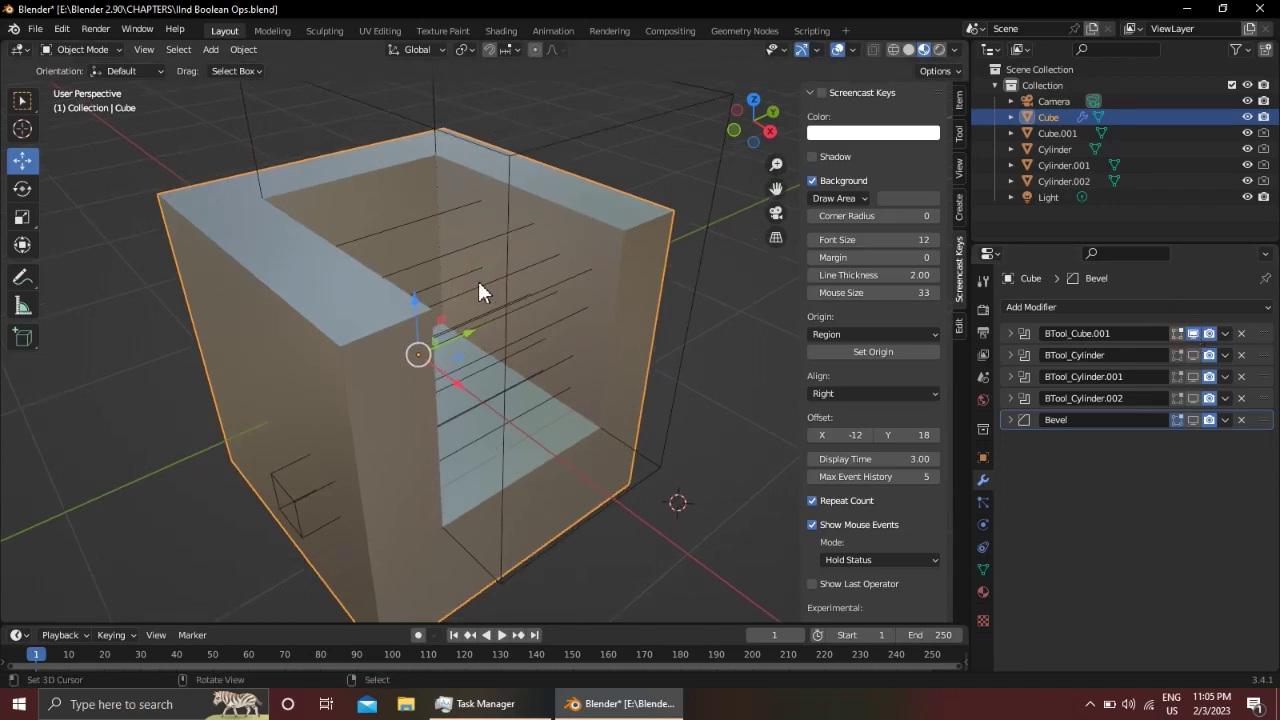
{"action": "left_click", "coordinate": [1194, 357]}
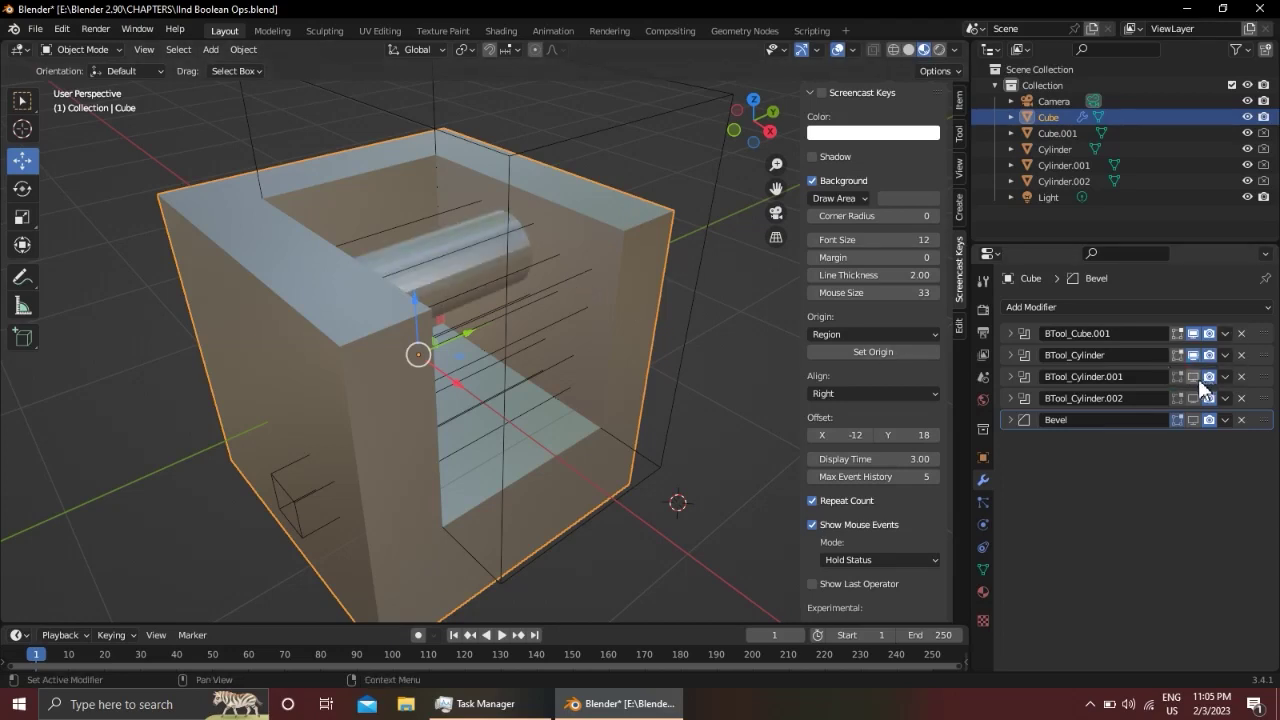
{"action": "left_click", "coordinate": [1193, 376]}
{"action": "middle_click_drag", "start_coordinate": [518, 315], "coordinate": [509, 297]}
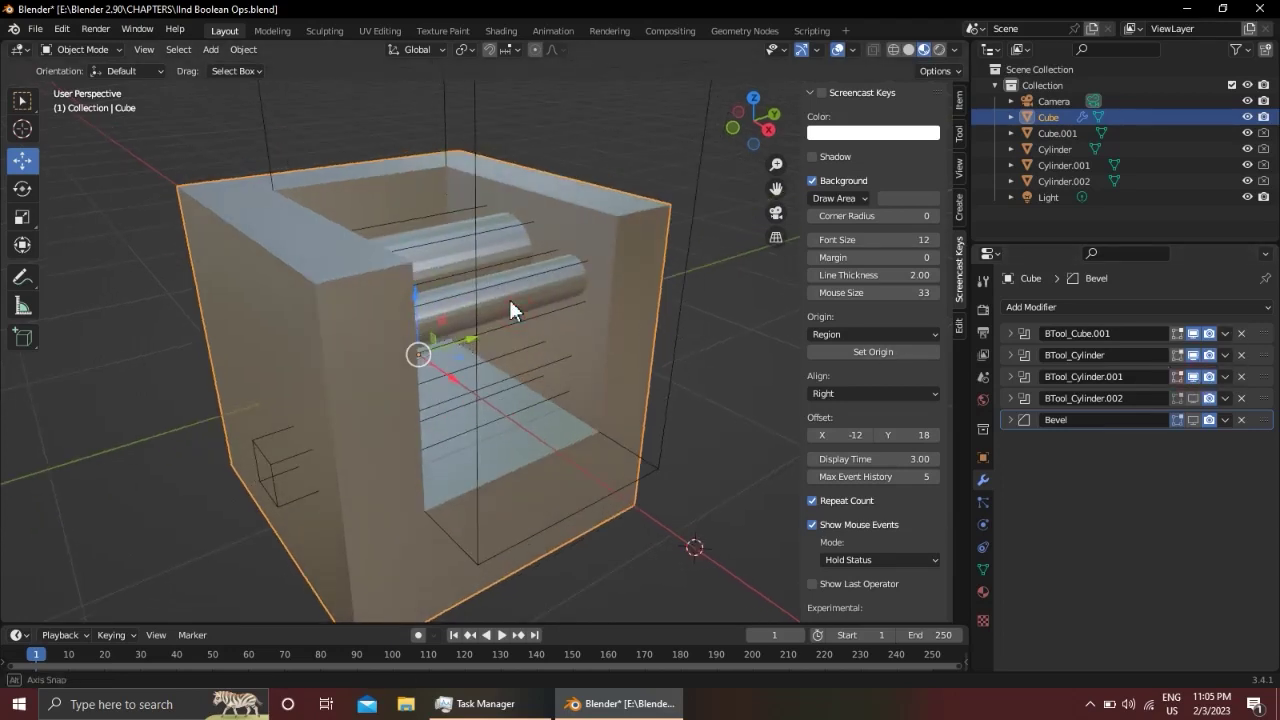
Re-enable viewport display for the BTool_Cylinder.002 and Bevel modifiers and inspect the side hole and edges
{"action": "left_click", "coordinate": [1193, 398]}
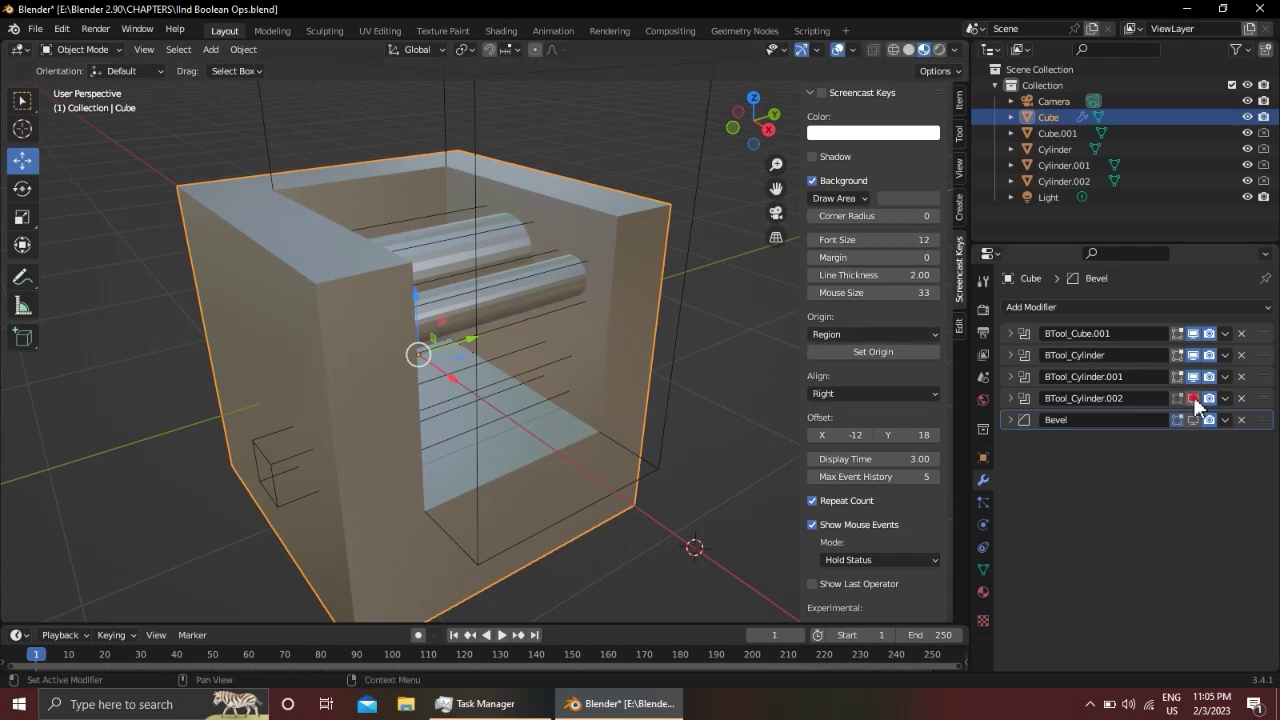
{"action": "middle_click_drag", "start_coordinate": [626, 368], "coordinate": [553, 248]}
{"action": "scroll", "coordinate": [553, 248], "scroll_direction": "down", "scroll_amount": 2}
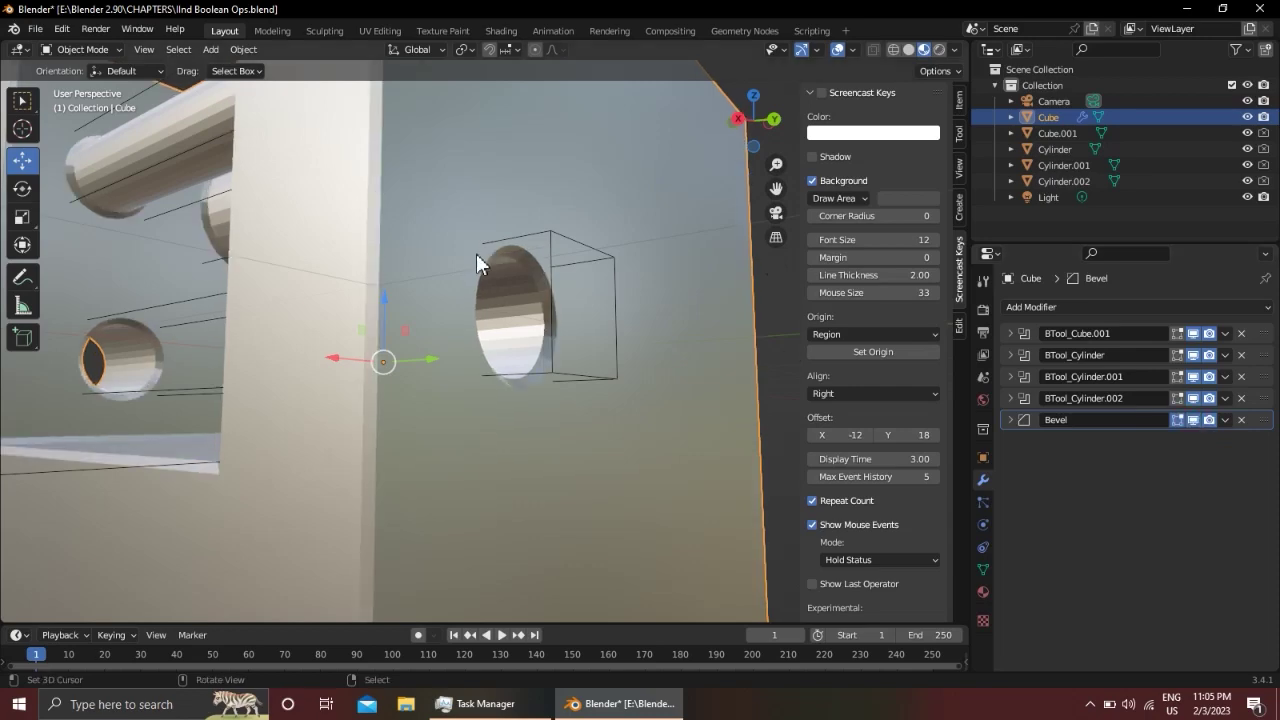
{"action": "scroll", "coordinate": [476, 253], "scroll_direction": "down", "scroll_amount": 4}
{"action": "middle_click_drag", "start_coordinate": [473, 253], "coordinate": [560, 310]}
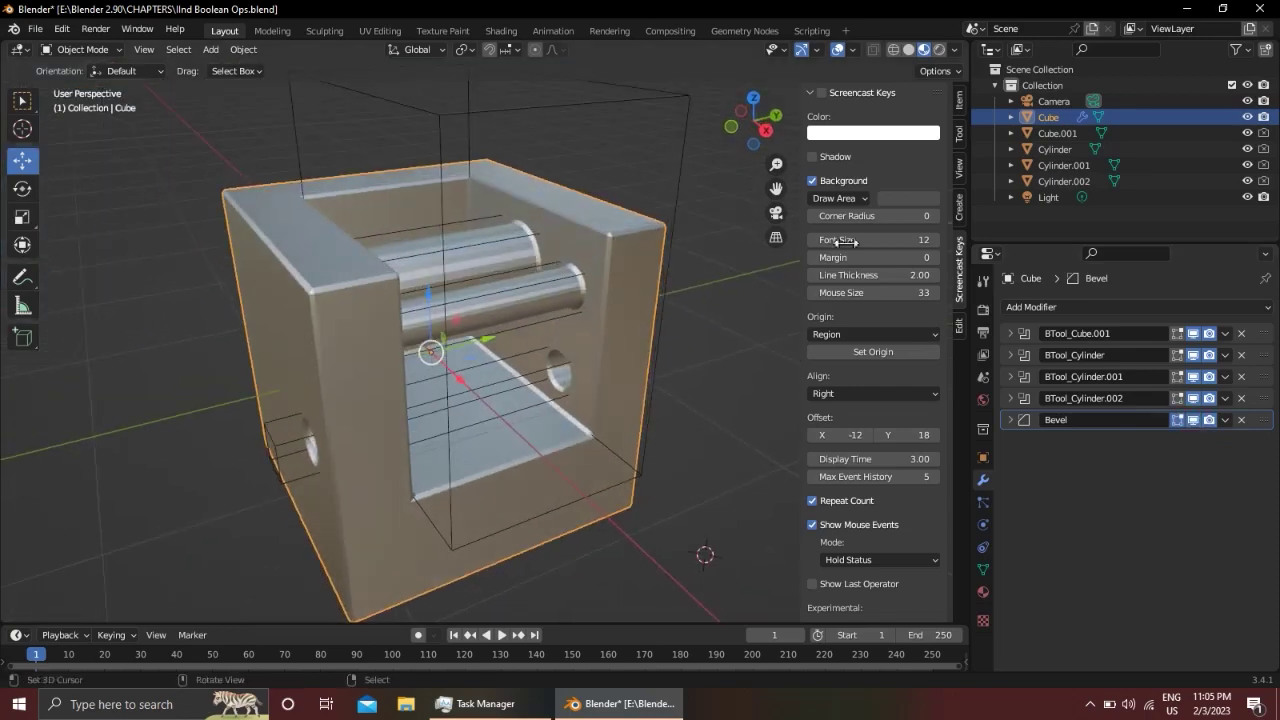
Show the Bool Tool options again and select the Cube.001 brush in the viewport
{"action": "left_click", "coordinate": [956, 327]}
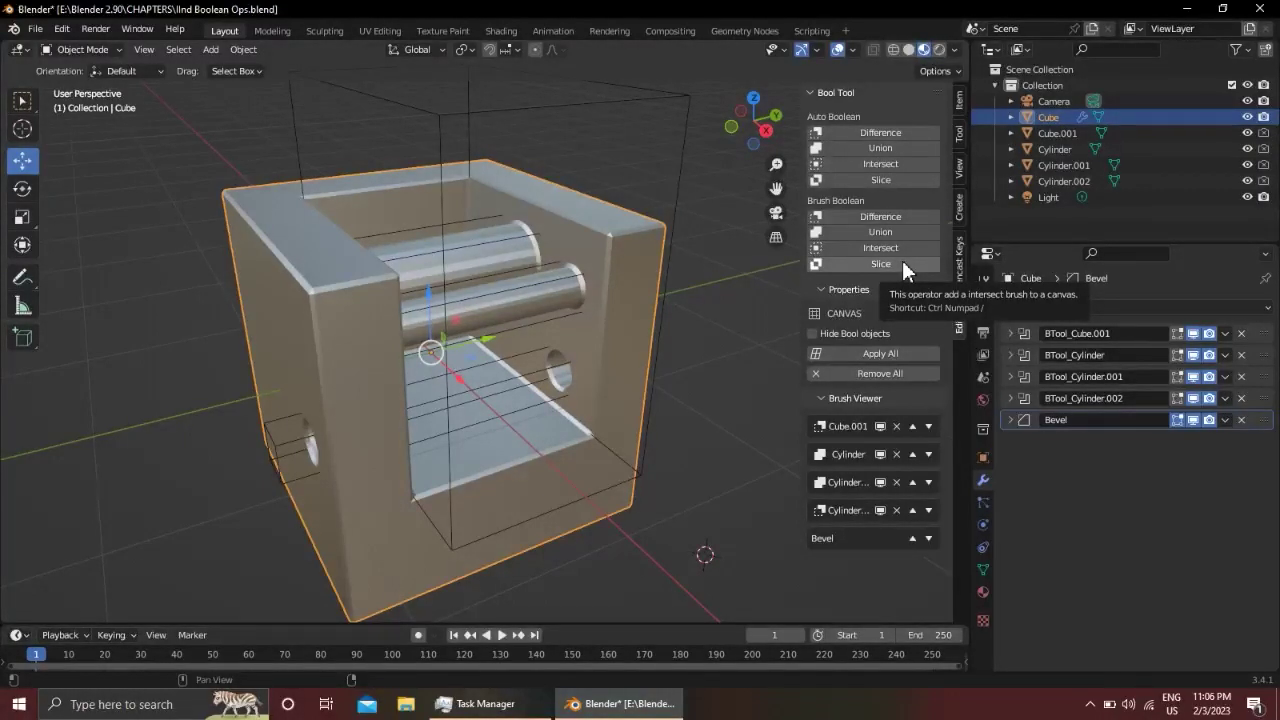
{"action": "middle_click_drag", "start_coordinate": [705, 312], "coordinate": [601, 168]}
{"action": "scroll", "coordinate": [632, 252], "scroll_direction": "up", "scroll_amount": 2}
{"action": "left_click", "coordinate": [512, 224]}
Move the Cube.001 brush along the X axis so the cut opens on the opposite side of the cube
{"action": "middle_click_drag", "start_coordinate": [511, 219], "coordinate": [561, 362]}
{"action": "left_click_drag", "start_coordinate": [555, 367], "coordinate": [371, 326]}
{"action": "middle_click_drag", "start_coordinate": [457, 334], "coordinate": [574, 331]}
{"action": "scroll", "coordinate": [574, 331], "scroll_direction": "up", "scroll_amount": 1}
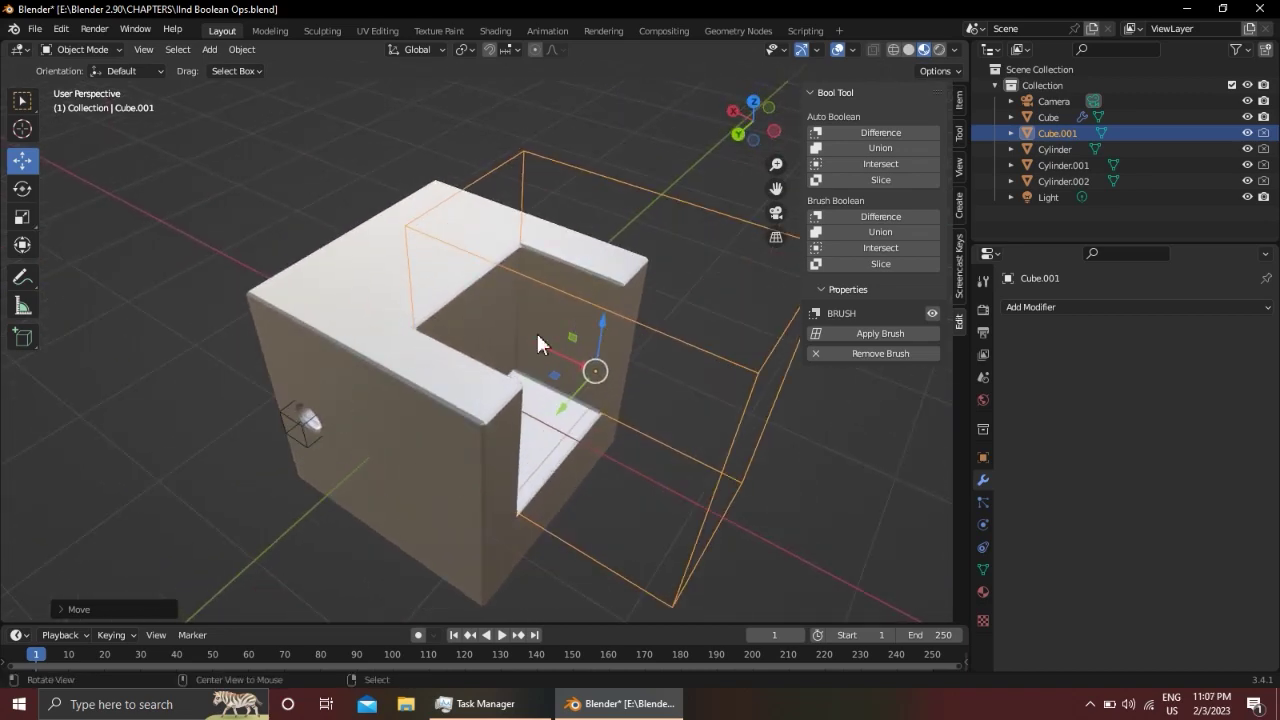
{"action": "left_click_drag", "start_coordinate": [541, 340], "coordinate": [412, 328]}
{"action": "middle_click_drag", "start_coordinate": [412, 328], "coordinate": [318, 320]}
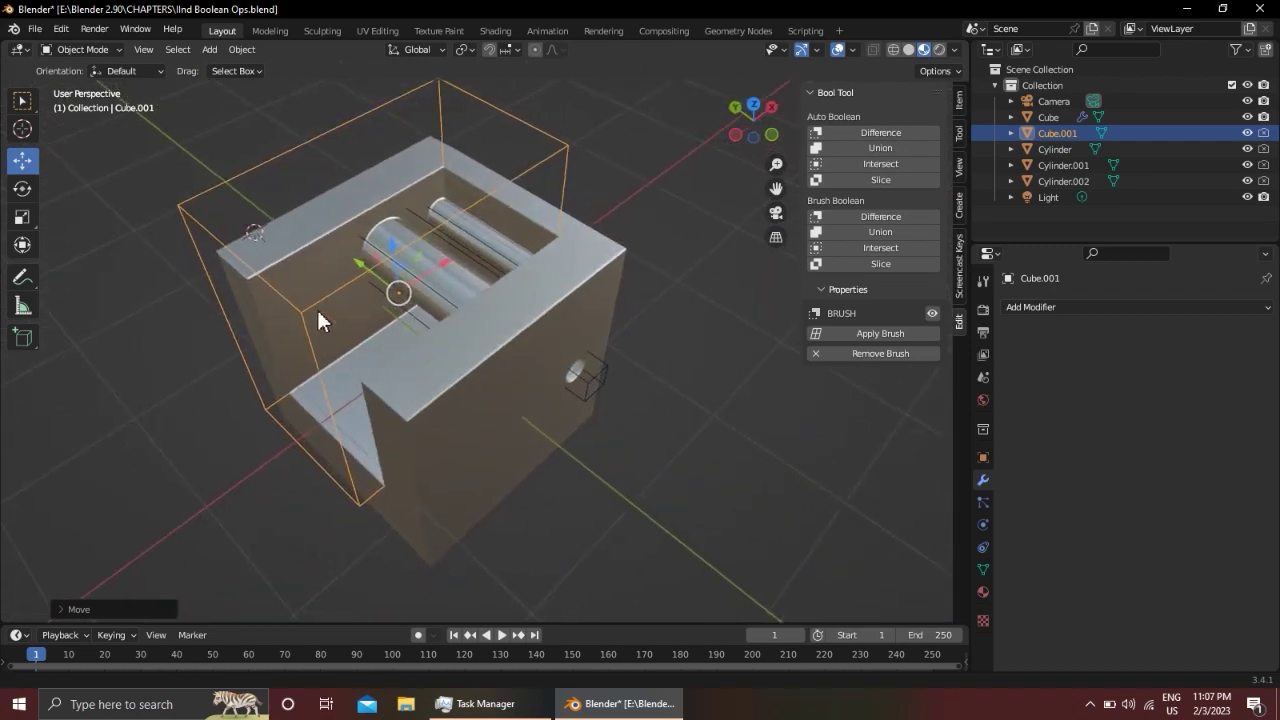
Nudge the Cube.001 brush along the X axis, including a shift of about 0.27 m, and inspect the changed cut
{"action": "scroll", "coordinate": [452, 270], "scroll_direction": "up", "scroll_amount": 4}
{"action": "key", "text": "g"}
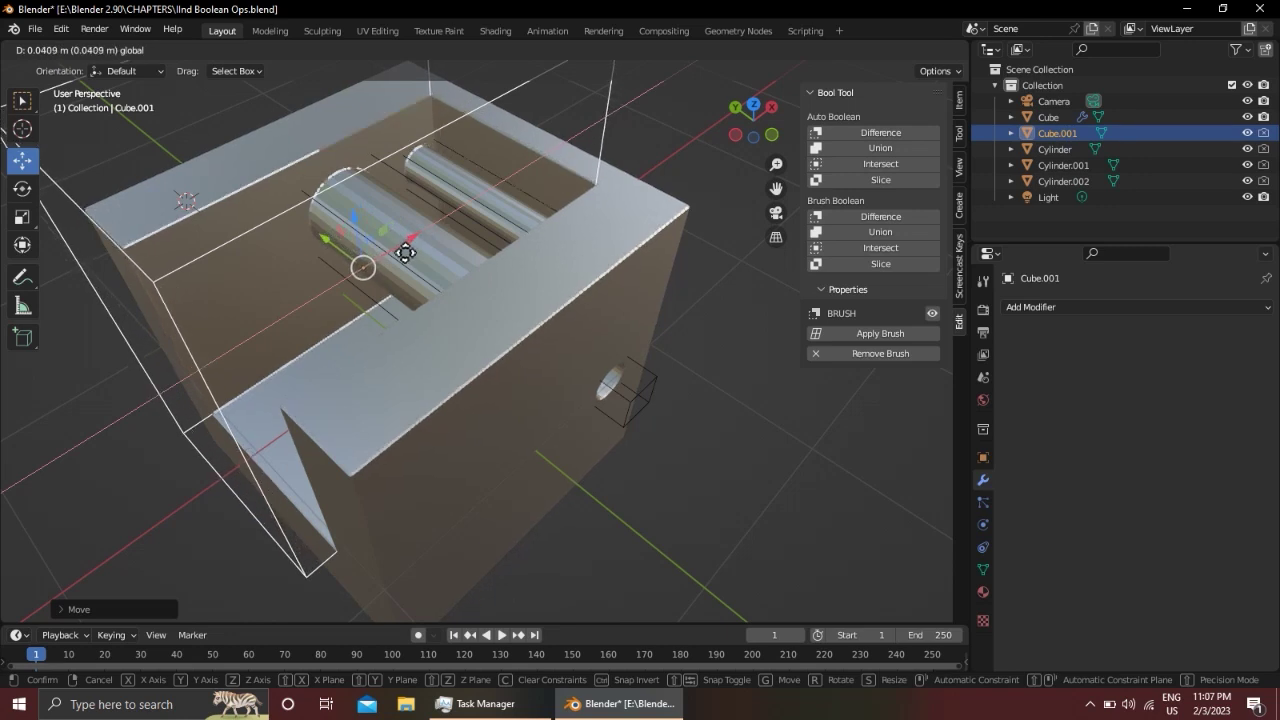
{"action": "left_click", "coordinate": [400, 255]}
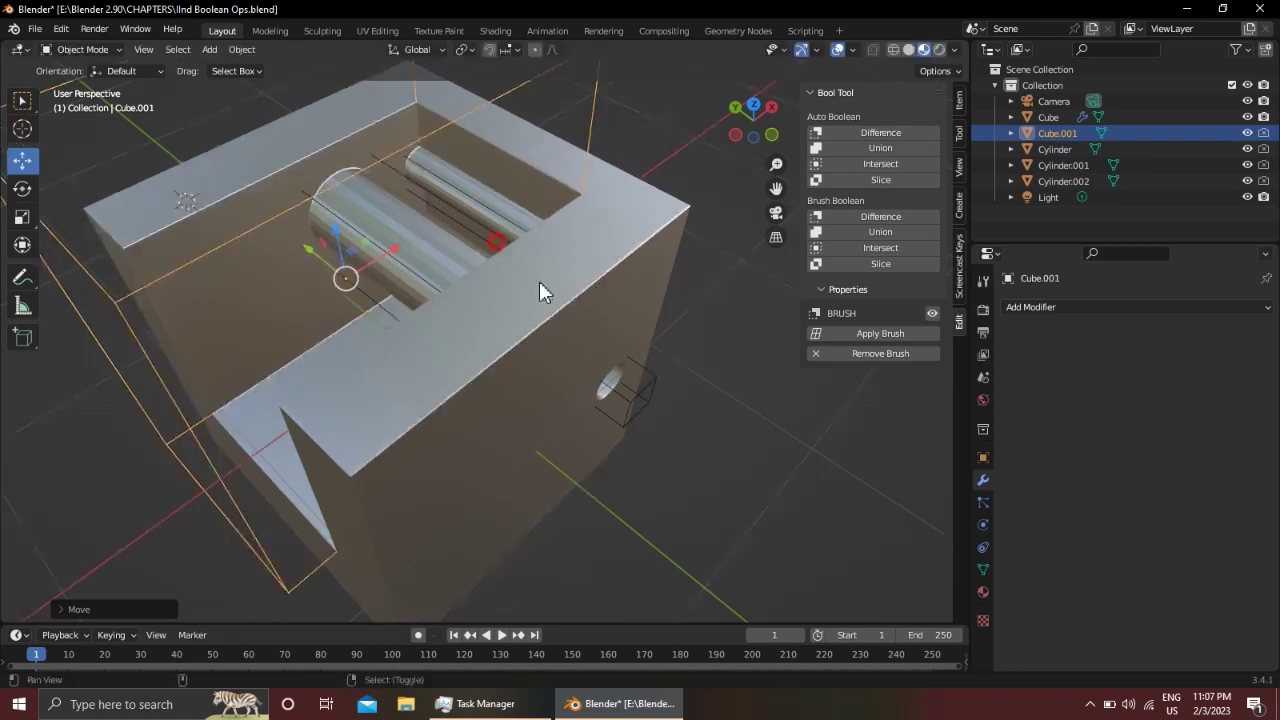
{"action": "scroll", "coordinate": [556, 296], "scroll_direction": "up", "scroll_amount": 3}
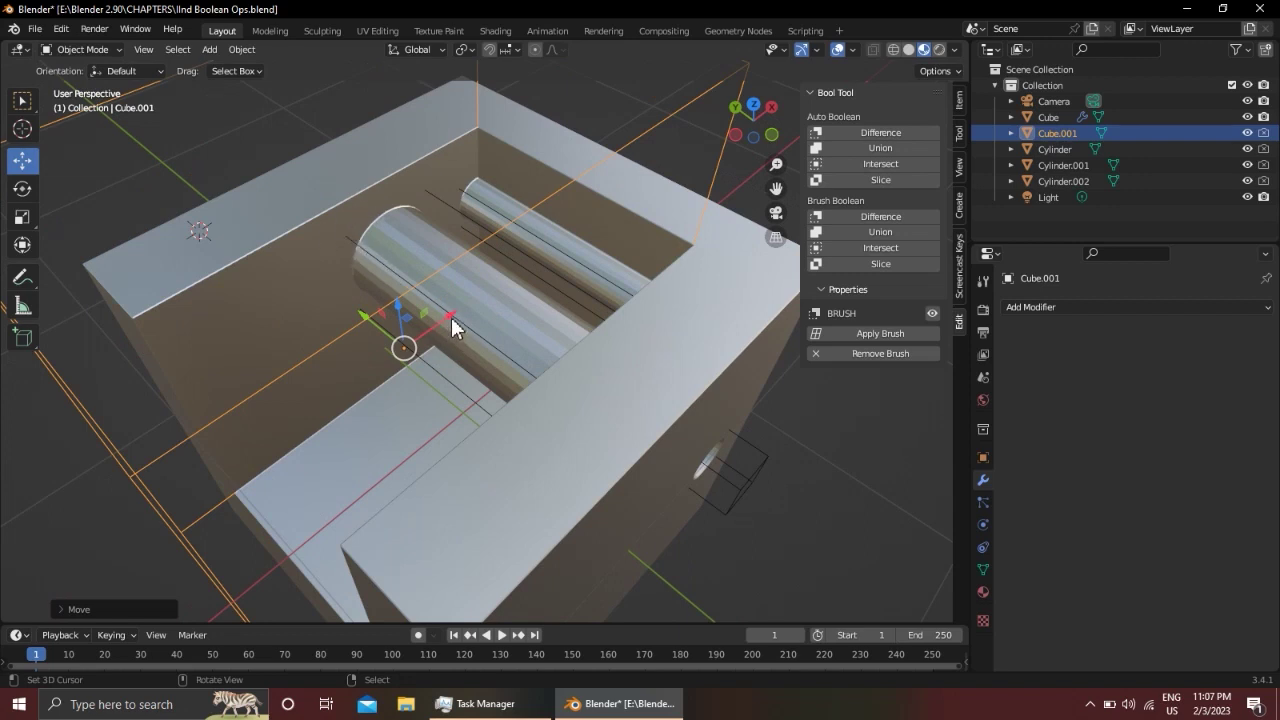
{"action": "key", "text": "g"}
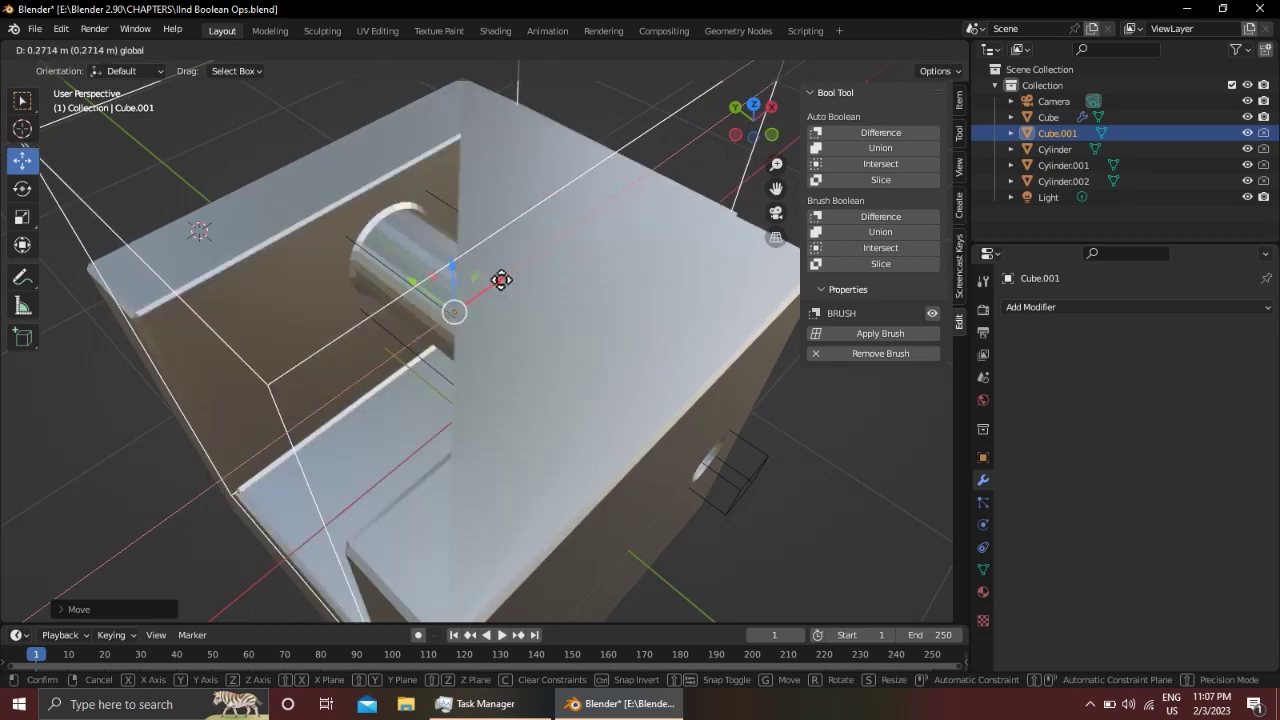
{"action": "left_click", "coordinate": [501, 280]}
{"action": "scroll", "coordinate": [501, 280], "scroll_direction": "down", "scroll_amount": 3}
{"action": "middle_click_drag", "start_coordinate": [460, 329], "coordinate": [565, 330]}
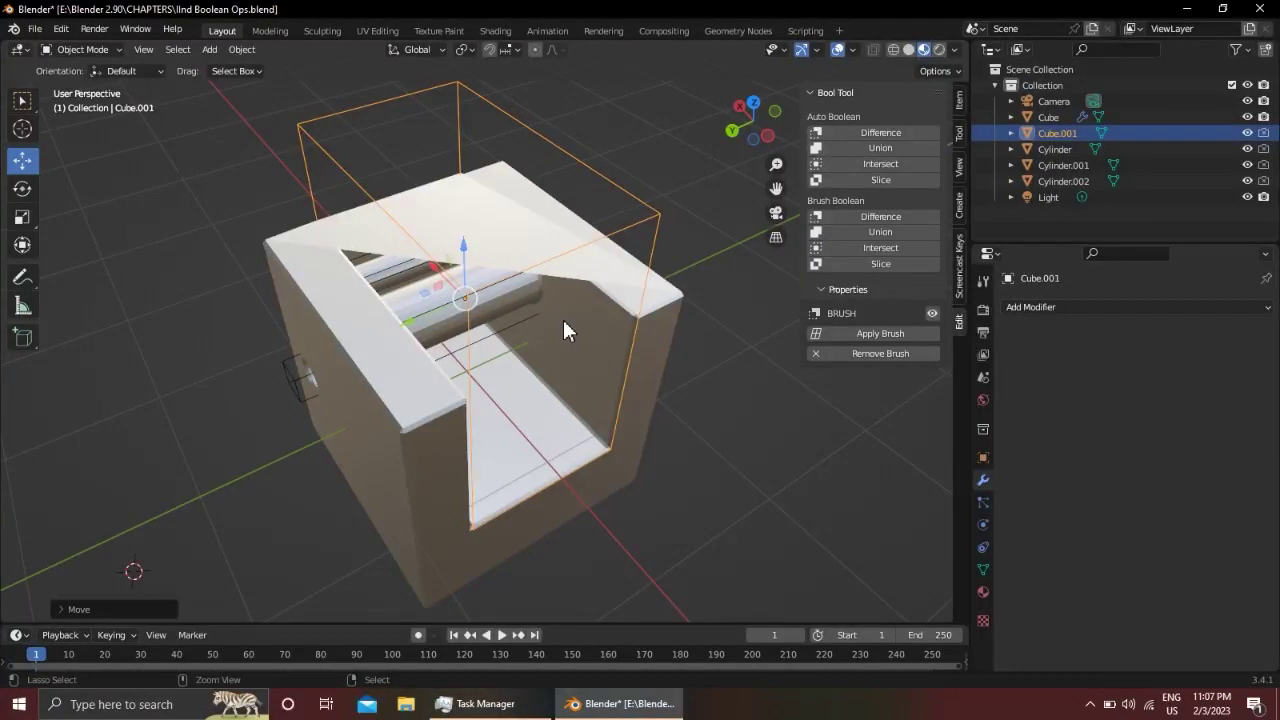
Undo the X-axis moves of the Cube.001 brush
{"action": "key", "text": "ctrl+z"}
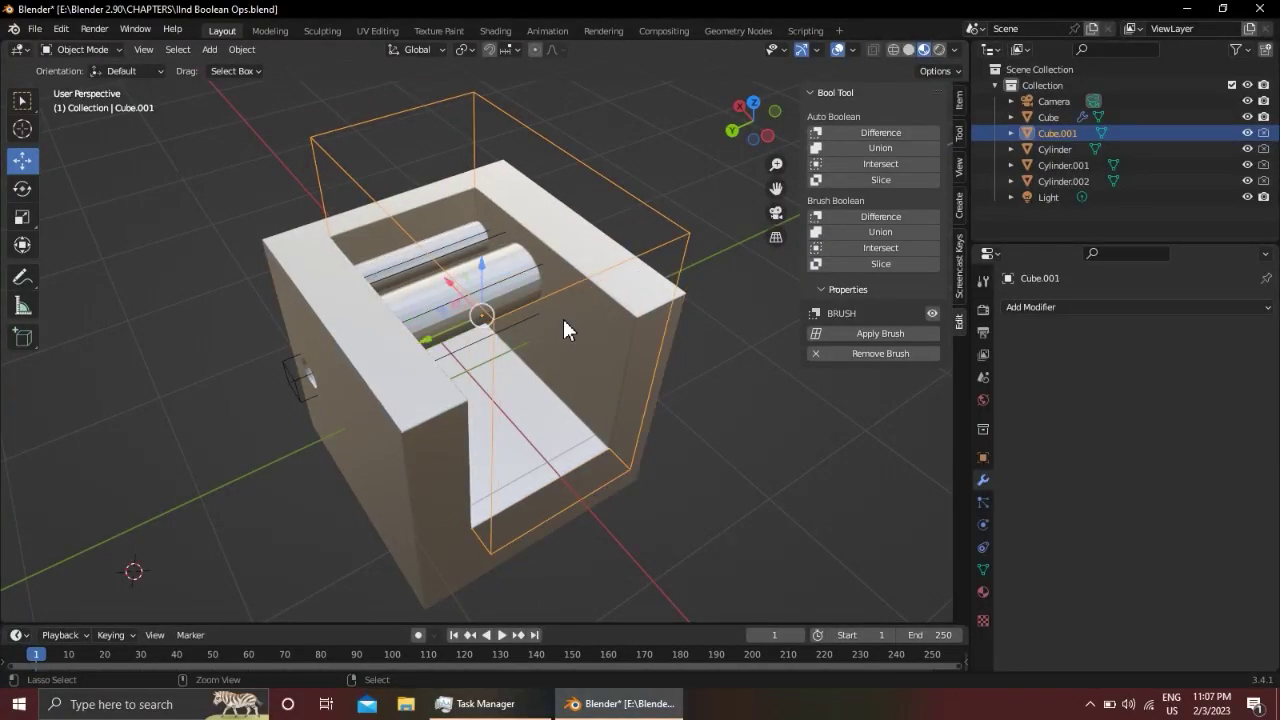
{"action": "key", "text": "ctrl+z"}
{"action": "key", "text": "ctrl+z"}
{"action": "middle_click_drag", "start_coordinate": [563, 319], "coordinate": [560, 275]}
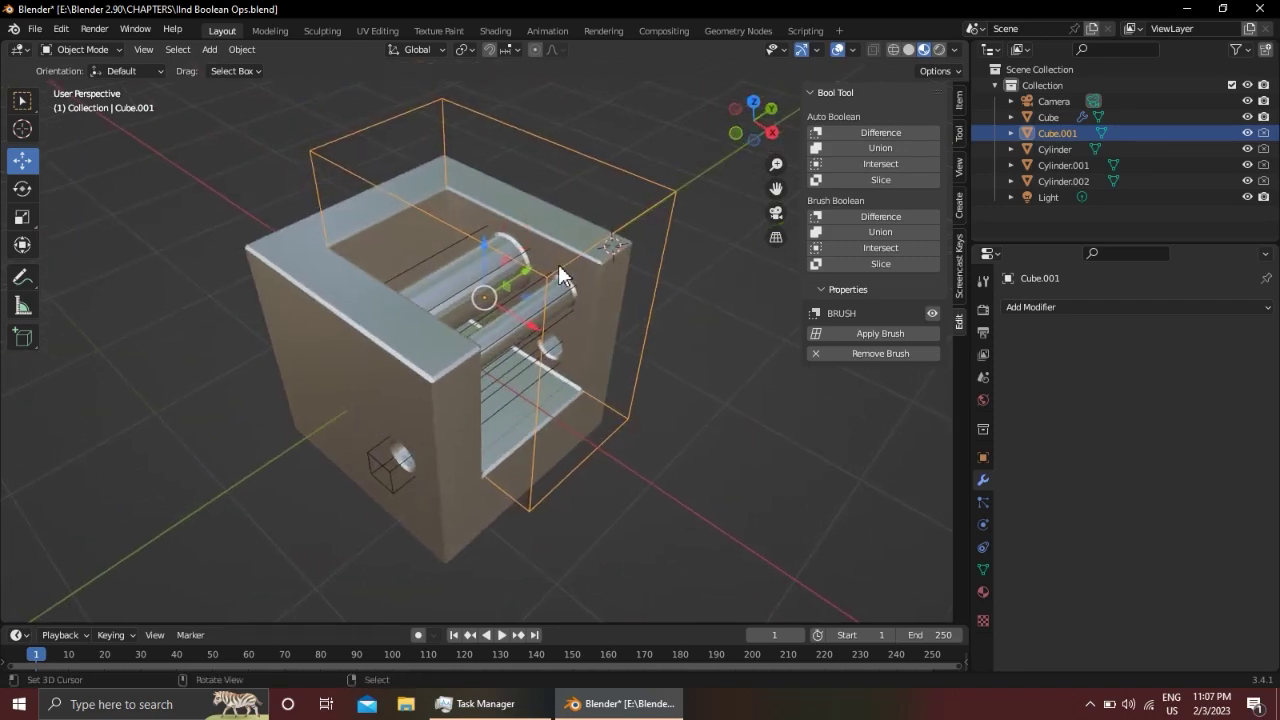